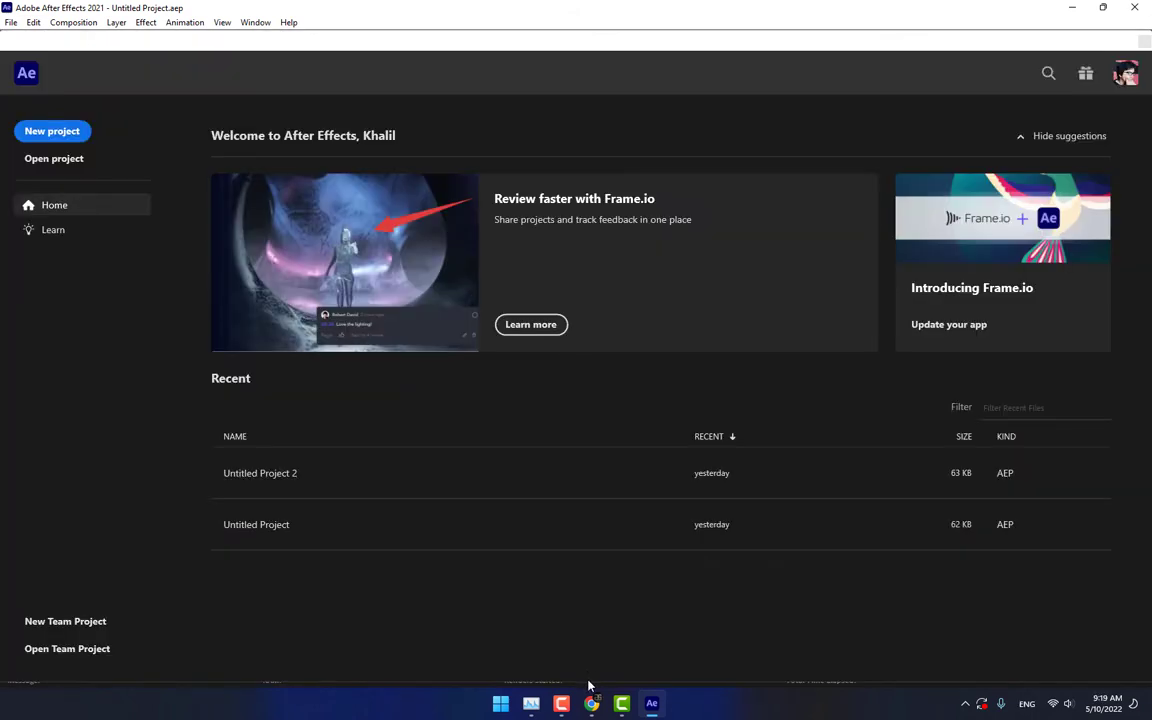
Step: Create a 1280×720, 29.97 fps, five-second composition named Avatar
click(52, 131)
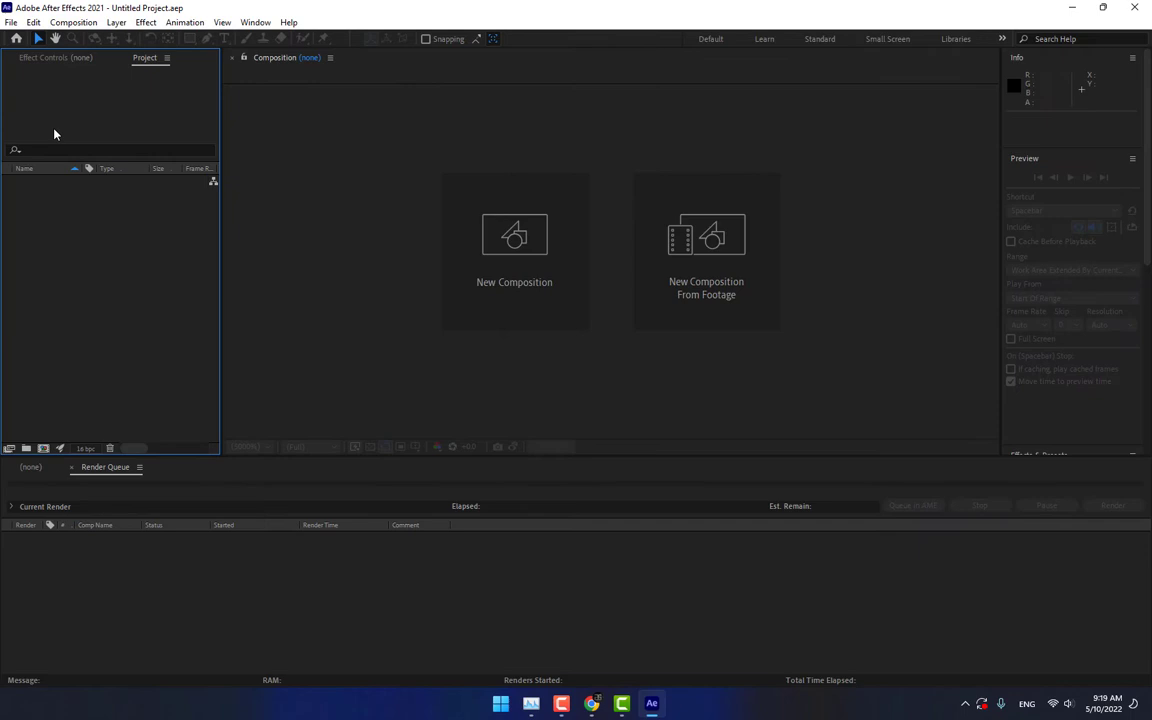
click(572, 256)
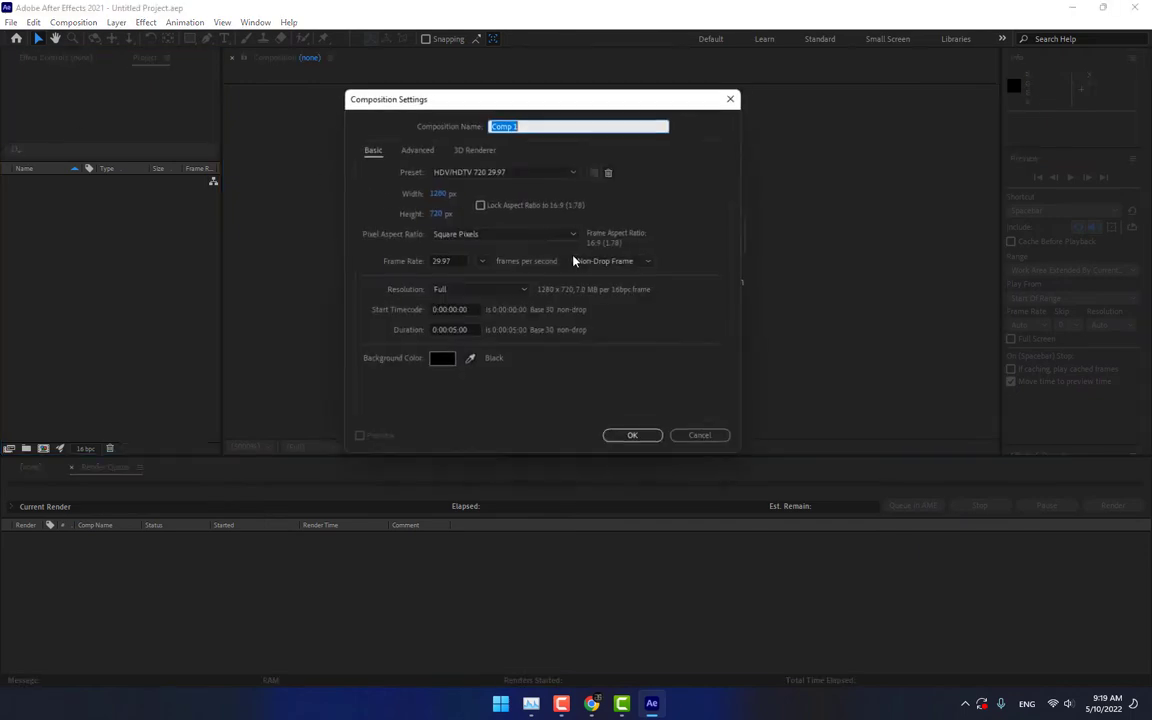
text(A)
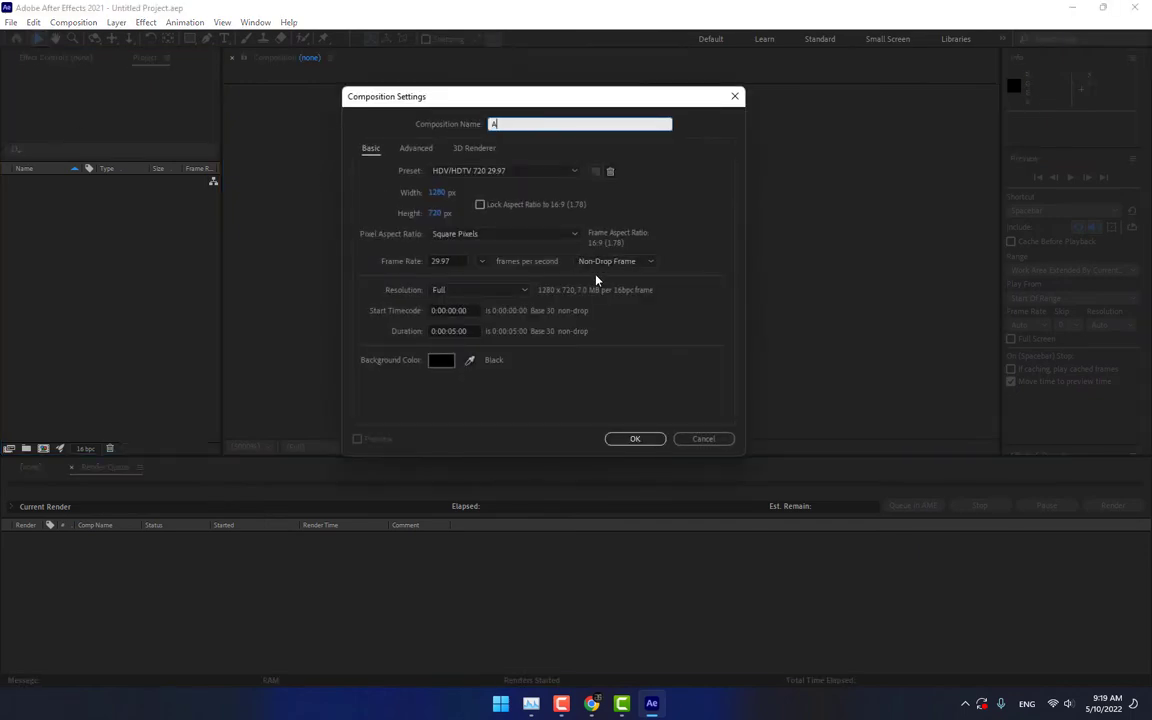
text(vatar)
Step: Confirm the Avatar composition settings and turn on the Title/Action Safe guides
click(632, 440)
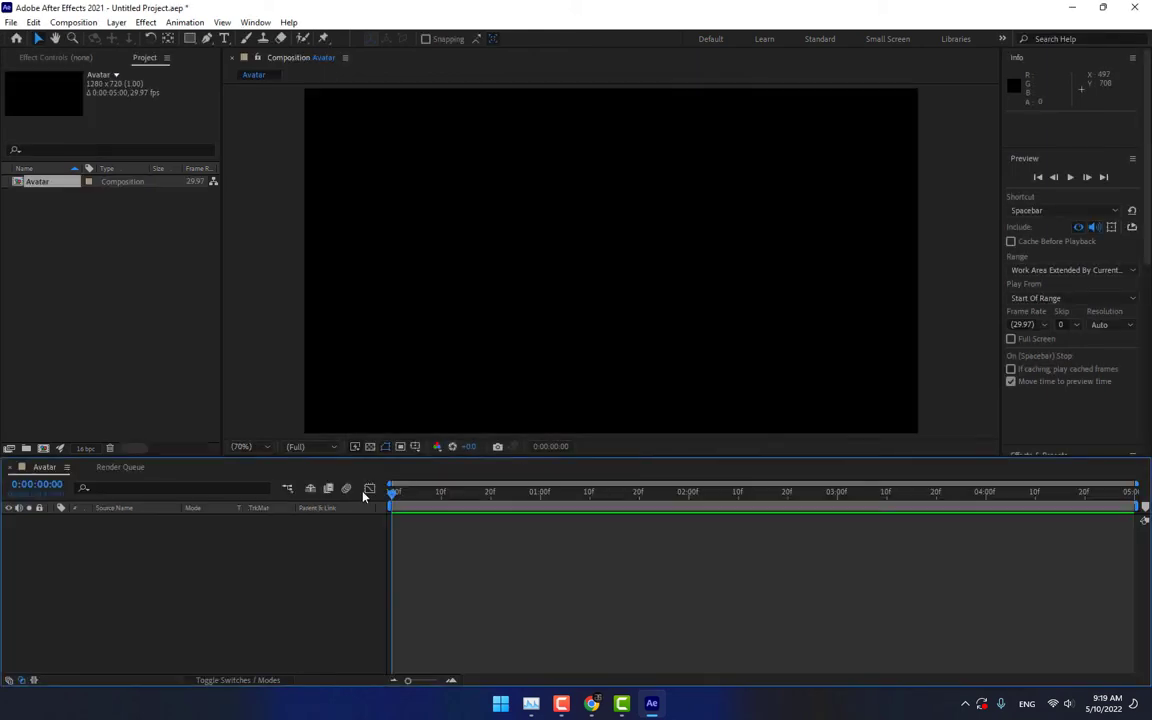
click(415, 446)
click(445, 462)
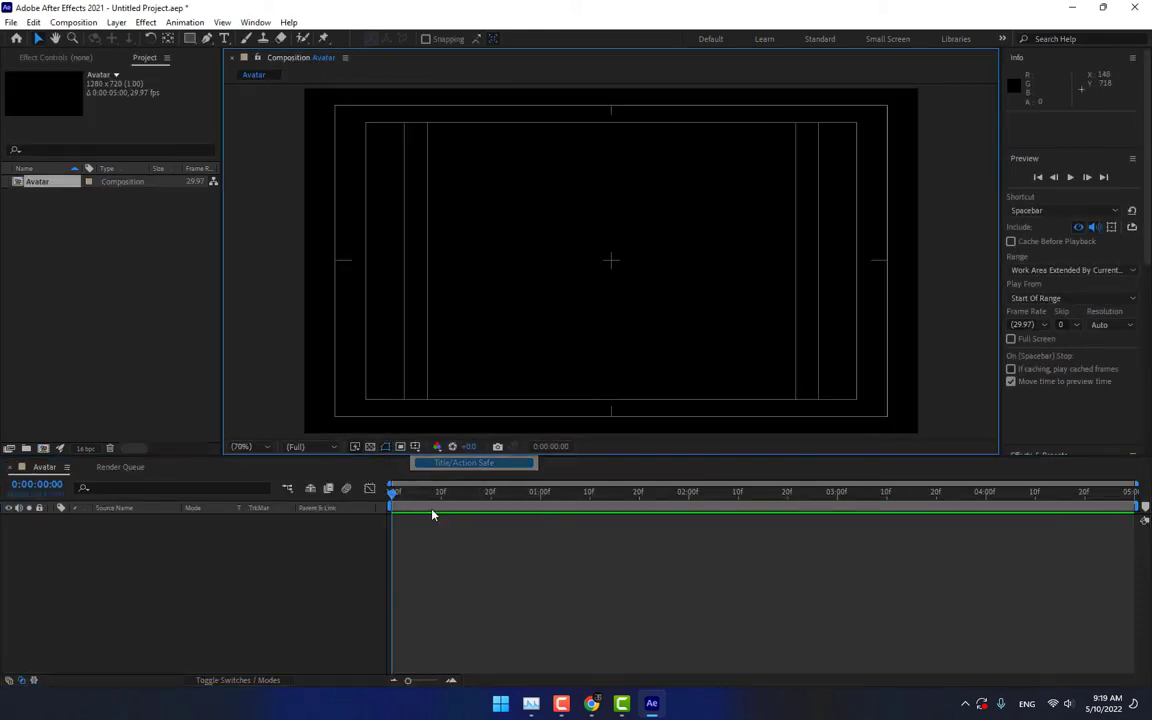
Step: Import Untitled.jpg from the Desktop and place it centred in the Avatar composition
double_click(105, 282)
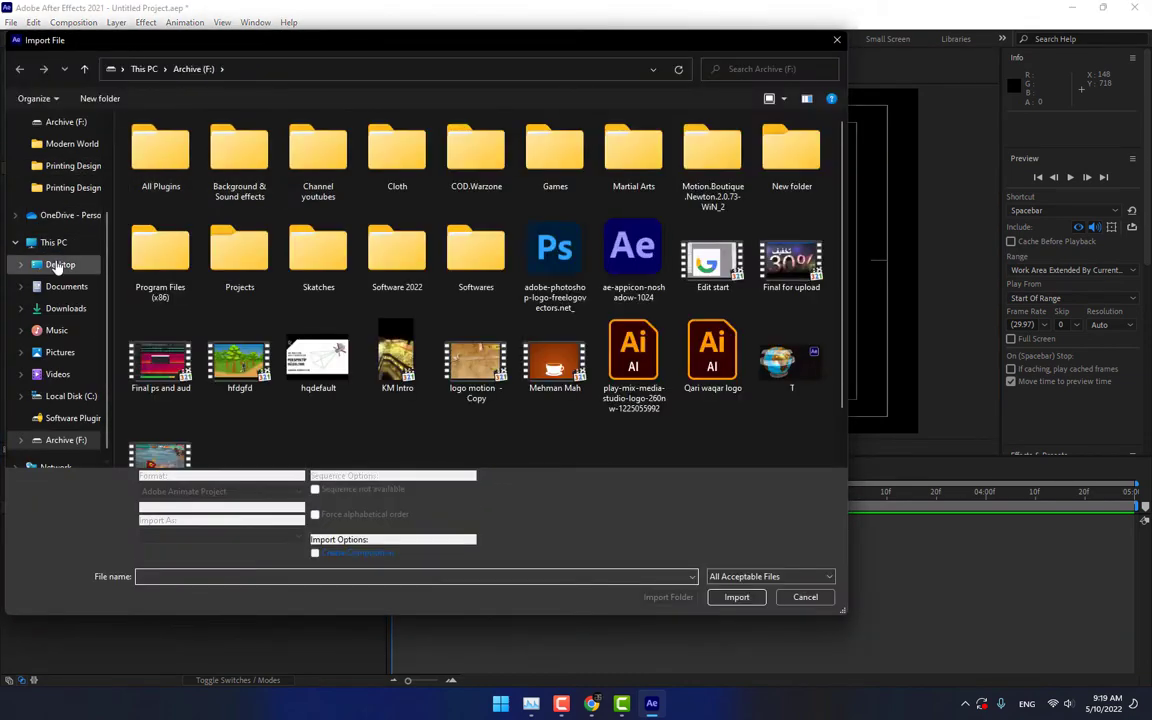
click(60, 264)
scroll(665, 364, down, 3)
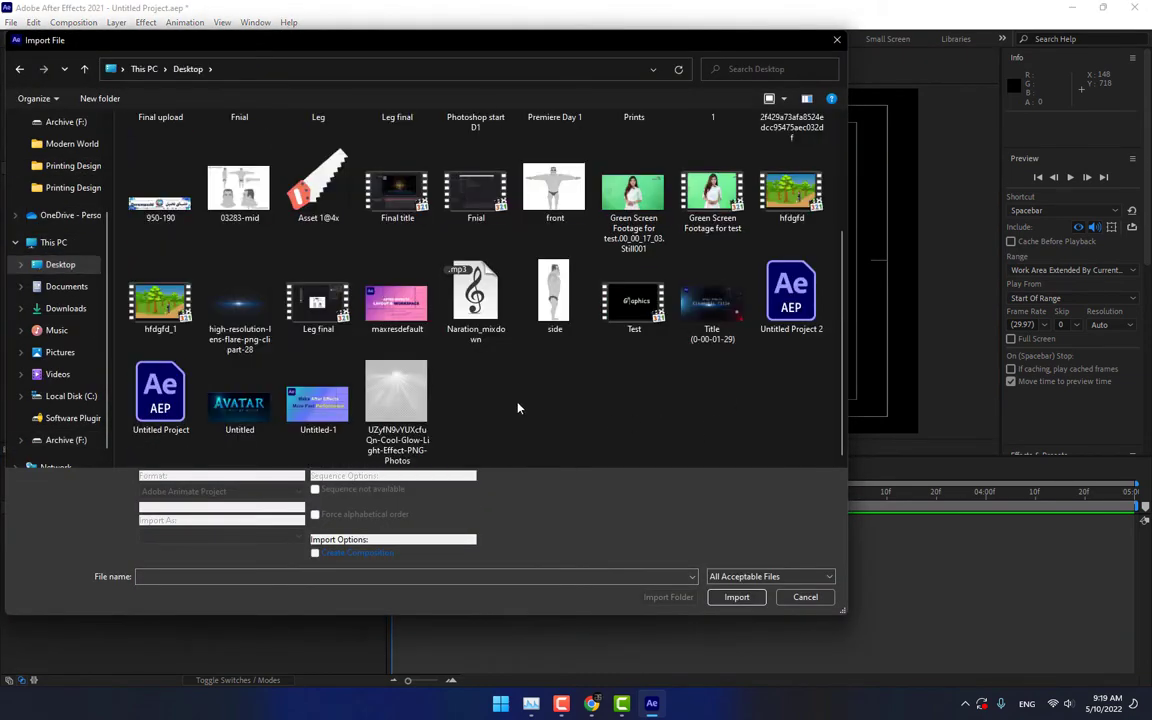
double_click(240, 405)
mouse_move(50, 195)
mouse_down()
mouse_move(373, 278)
mouse_move(637, 262)
mouse_move(611, 261)
mouse_up()
Step: Scale the AVATAR image layer to 185%
key(s)
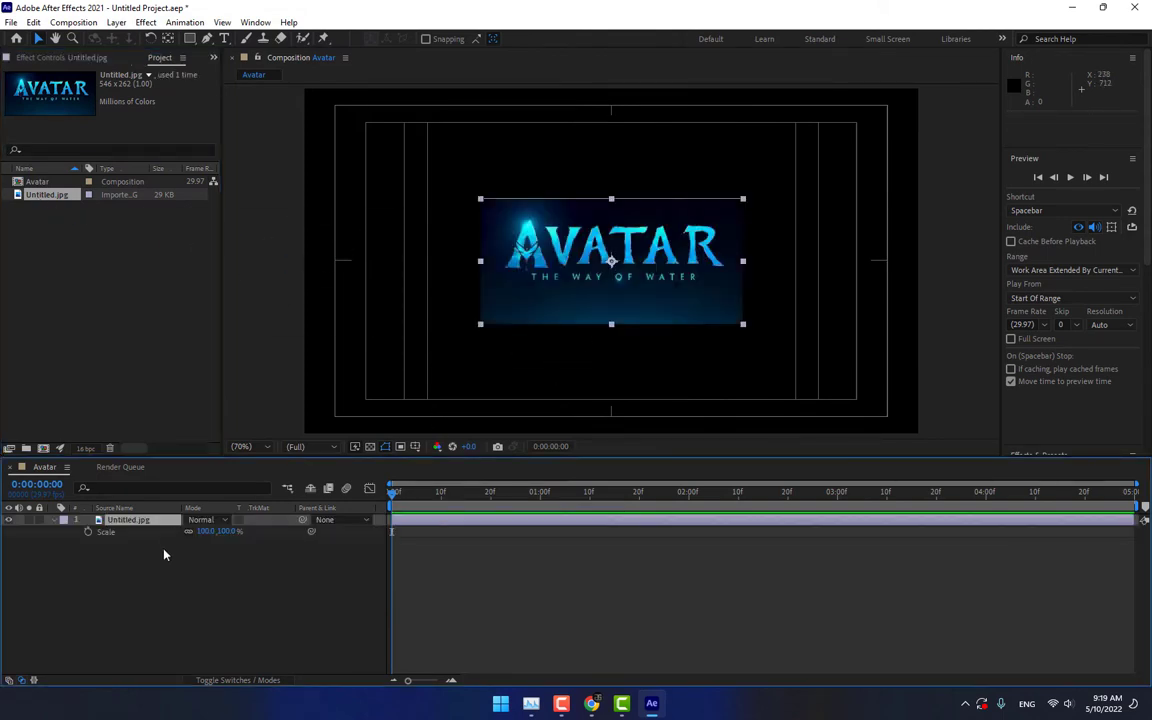
drag(232, 535, 316, 535)
click(253, 562)
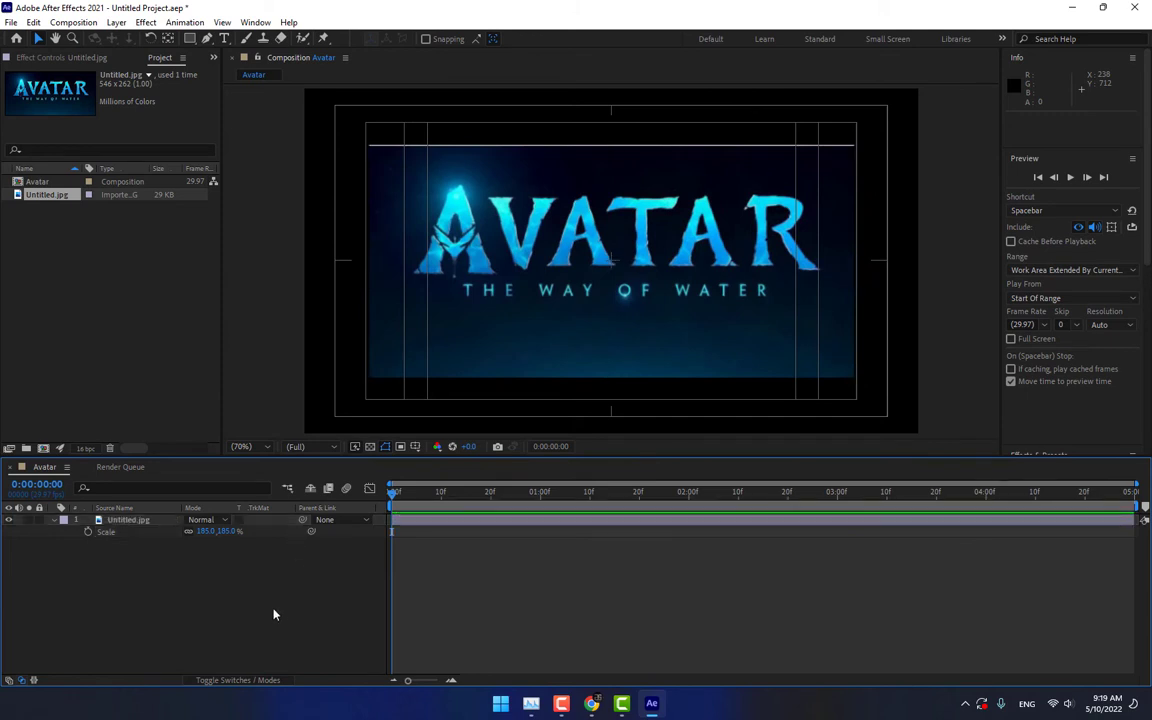
click(114, 522)
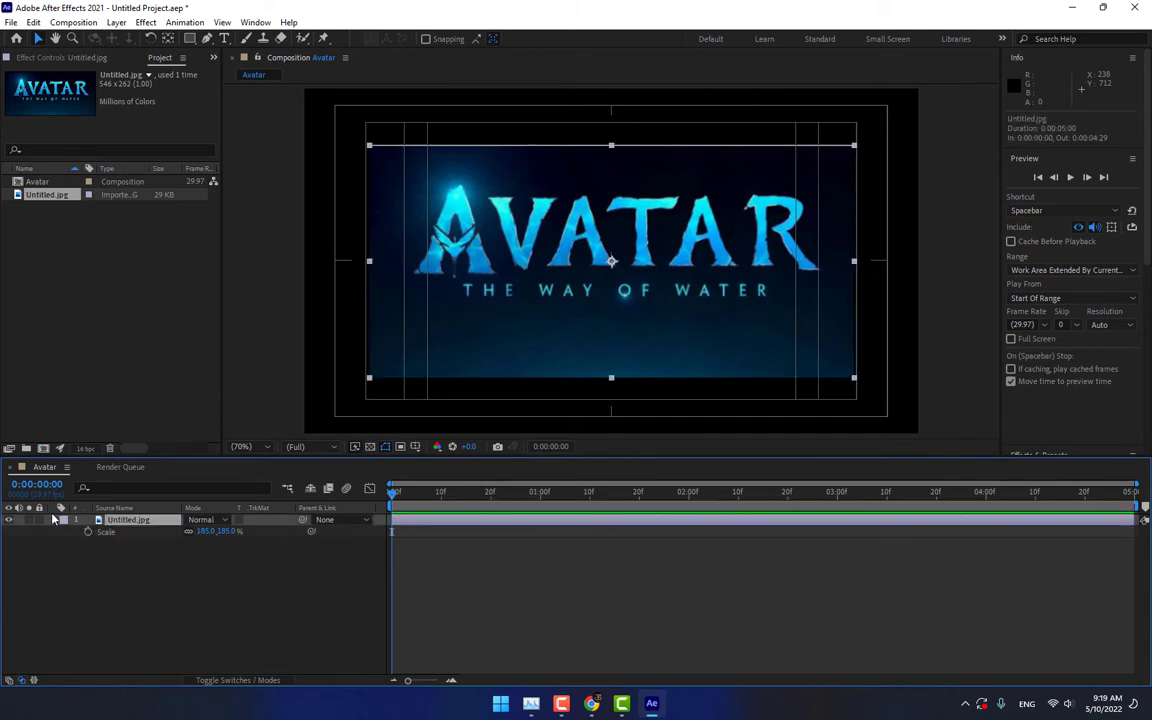
click(134, 558)
click(55, 520)
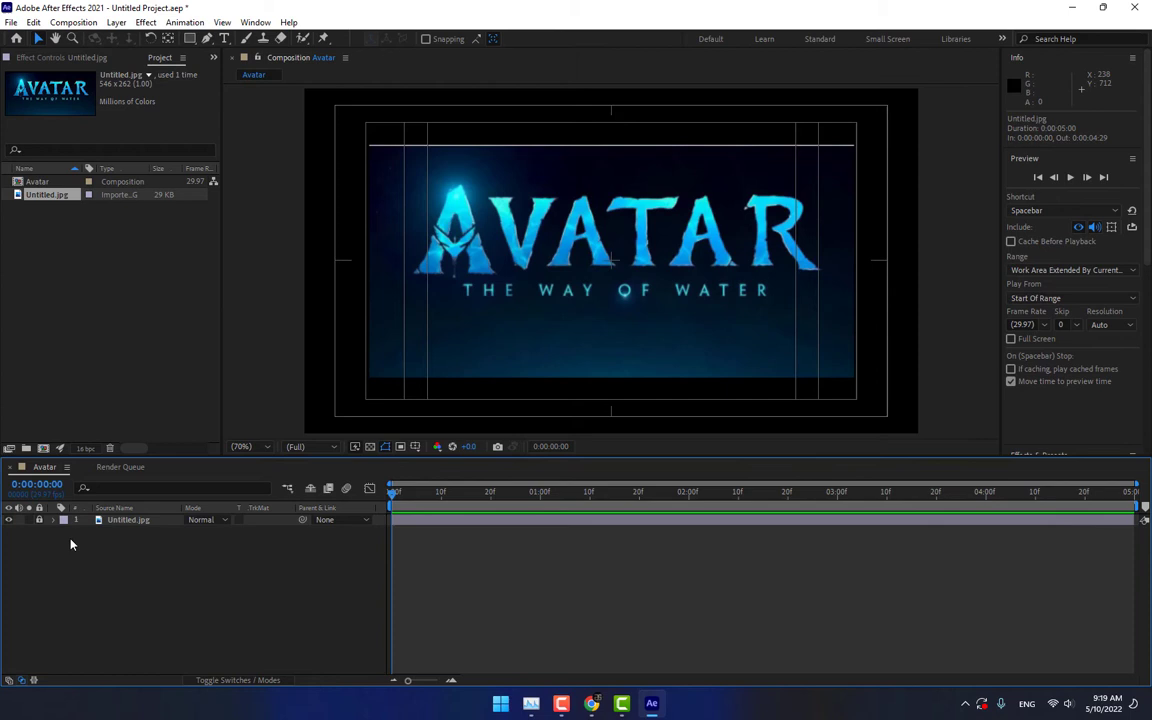
Step: Add a hidden black solid named Avatar Mask and turn off the safe-area guides
right_click(165, 573)
click(372, 440)
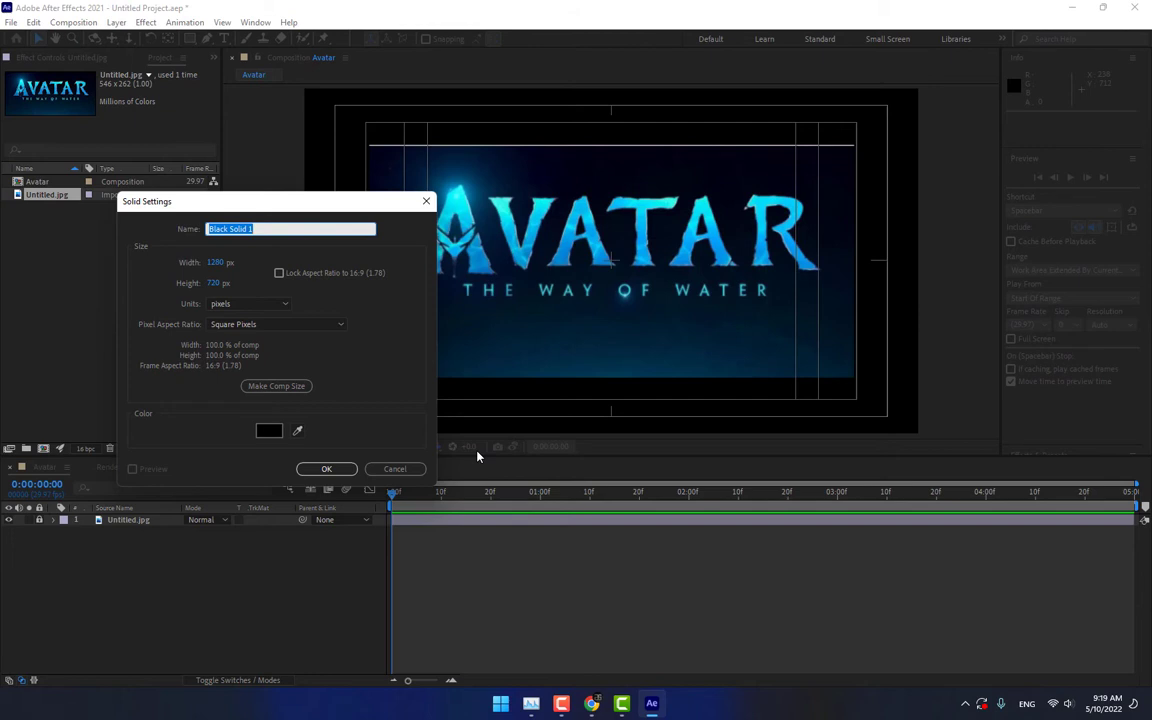
text(Avatar Mask)
key(Return)
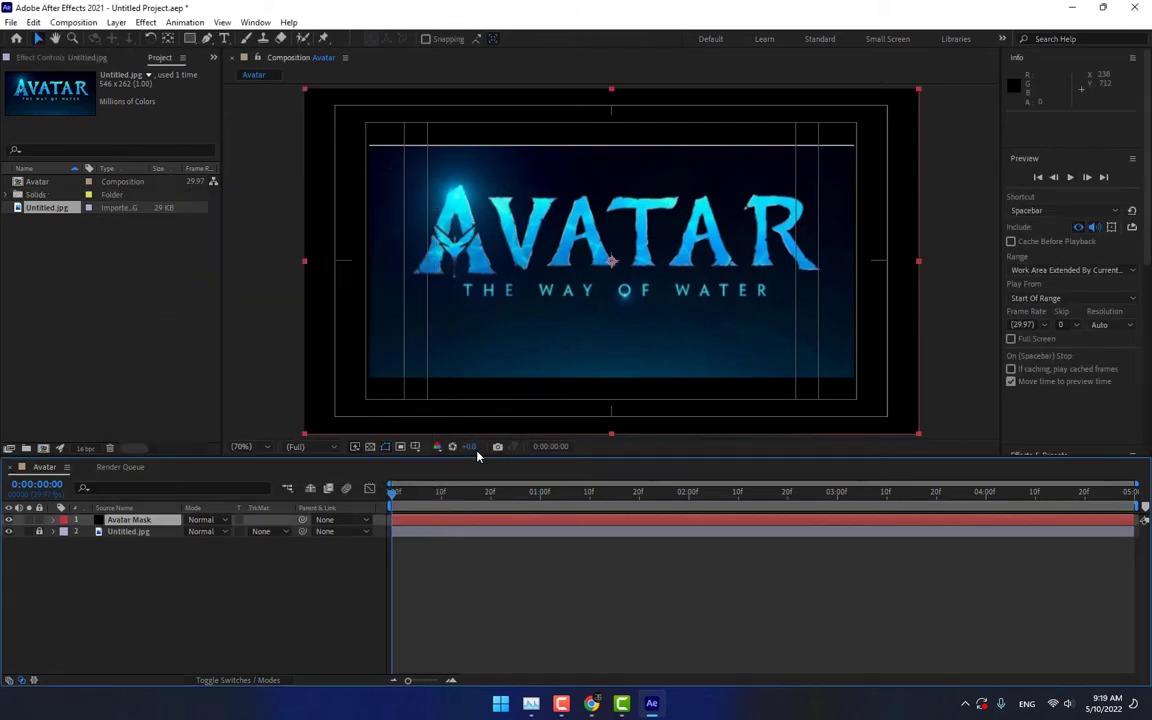
click(9, 521)
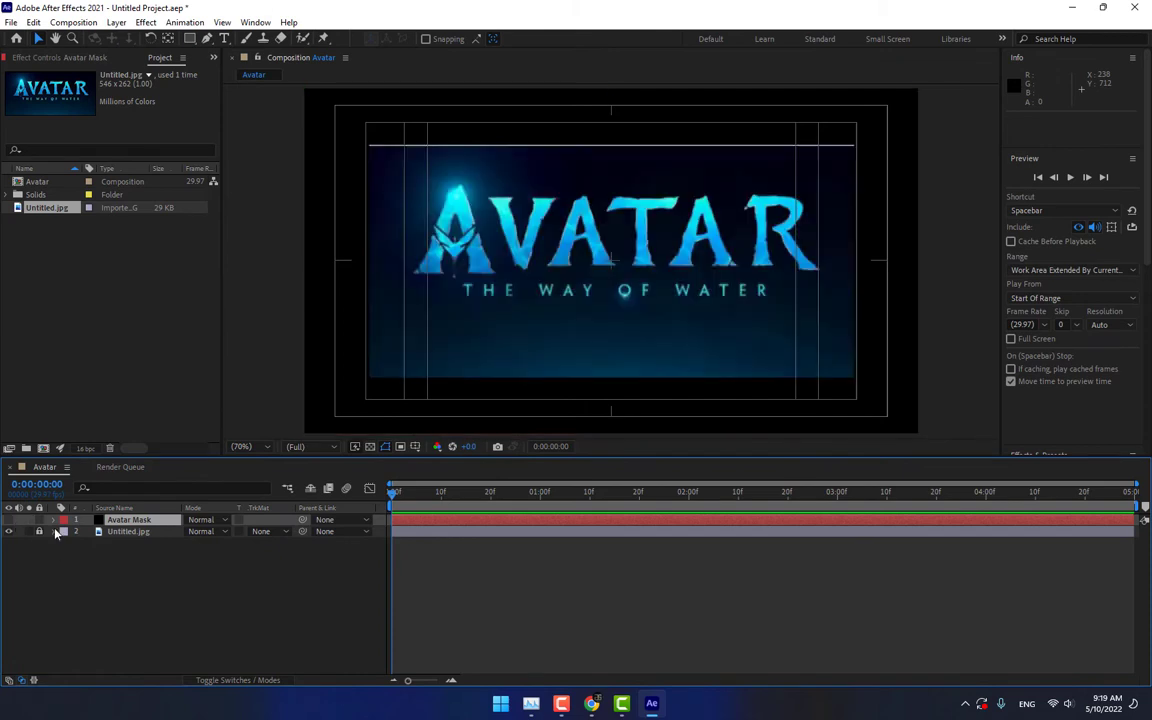
click(385, 446)
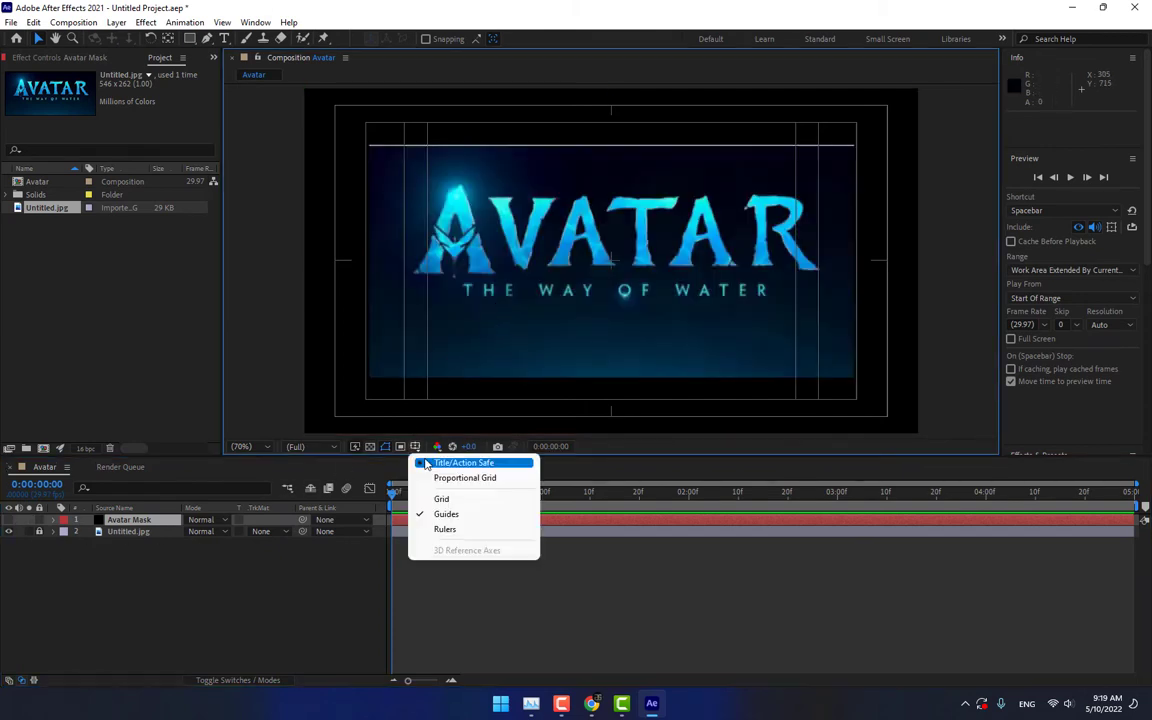
click(425, 463)
Step: Select the Pen tool and zoom the maximized viewer in on the first A
click(207, 38)
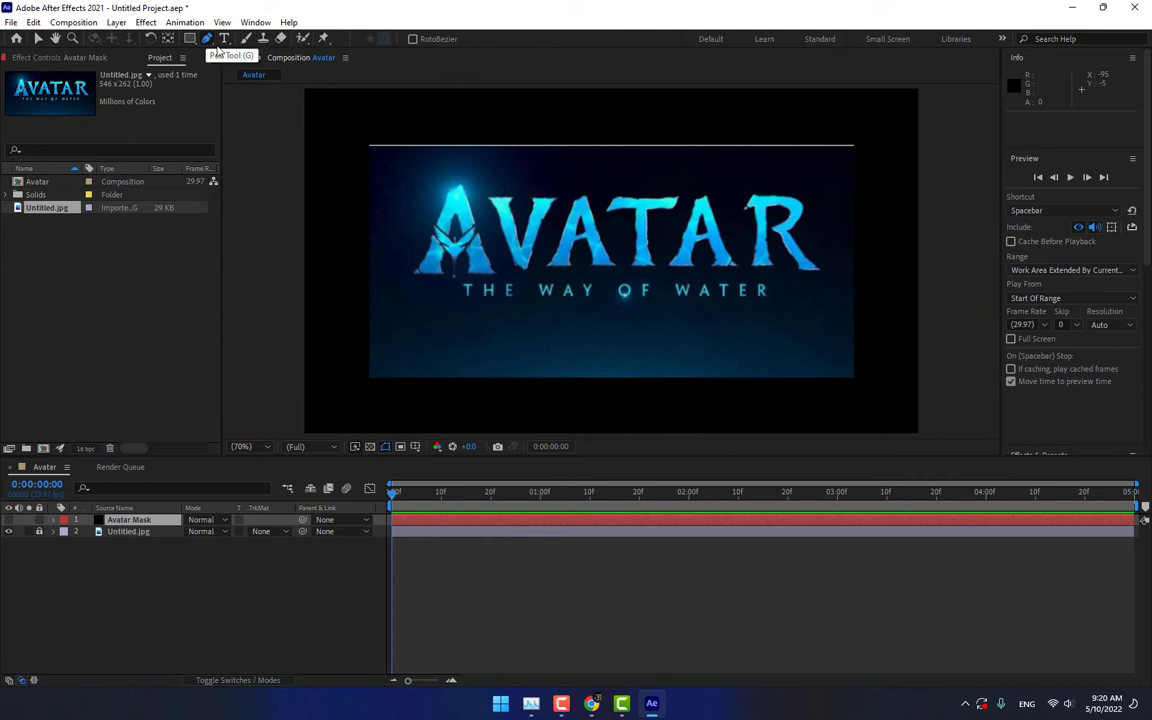
key(grave)
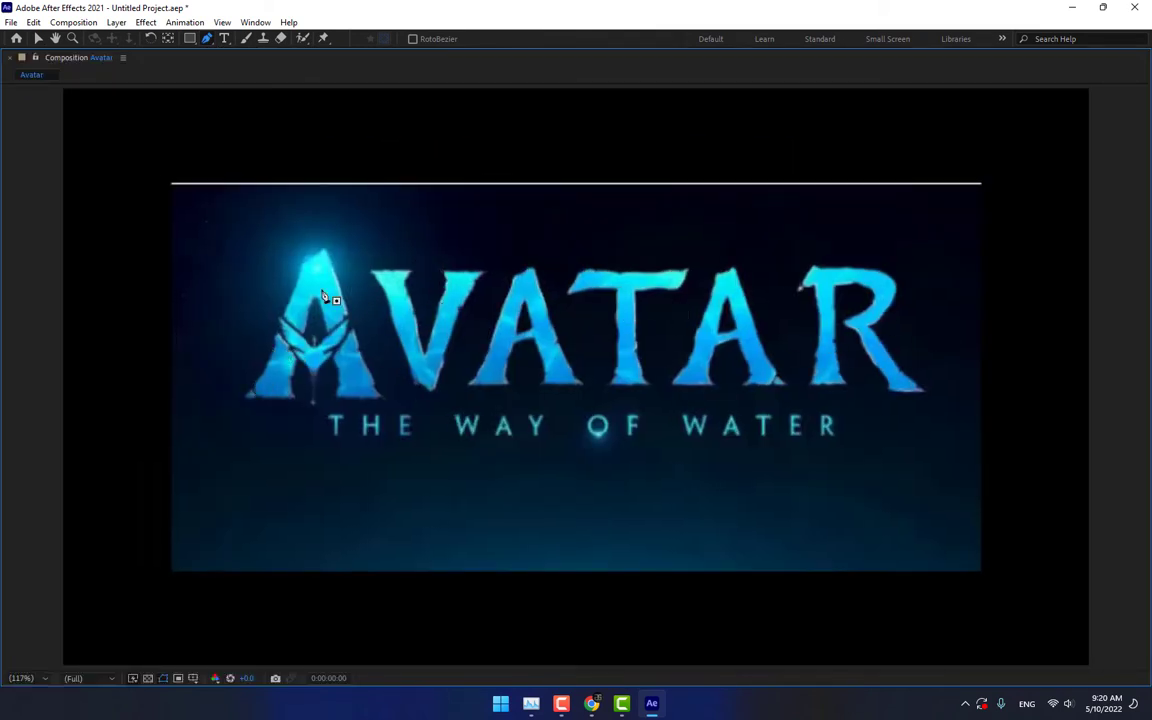
key(period)
key(h)
drag(195, 315, 507, 399)
key(g)
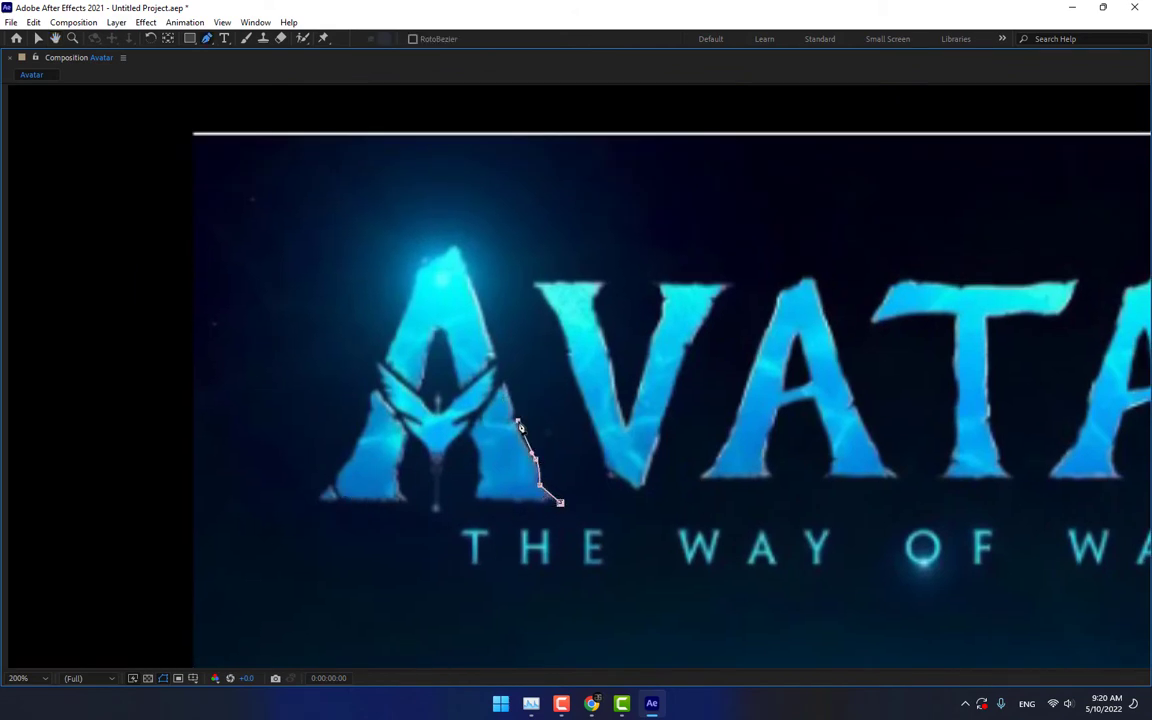
key(period)
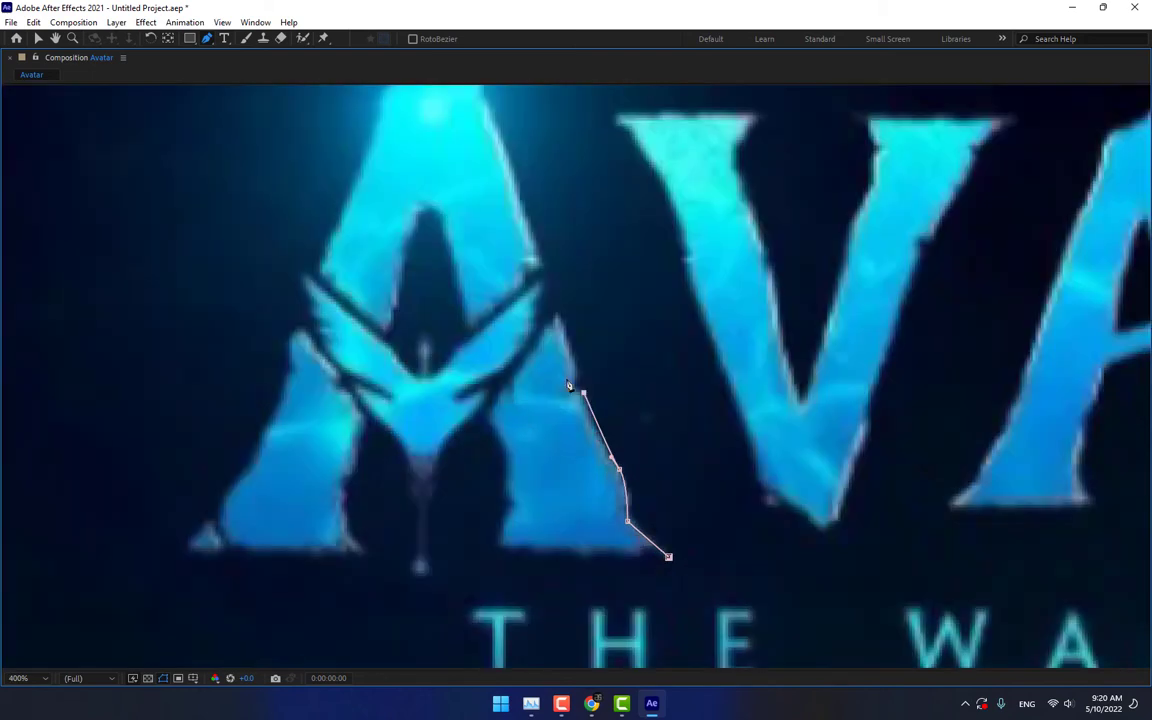
Step: Trace masks around the right and left legs of the first A
click(558, 313)
click(584, 392)
click(295, 330)
click(346, 546)
click(217, 517)
click(295, 329)
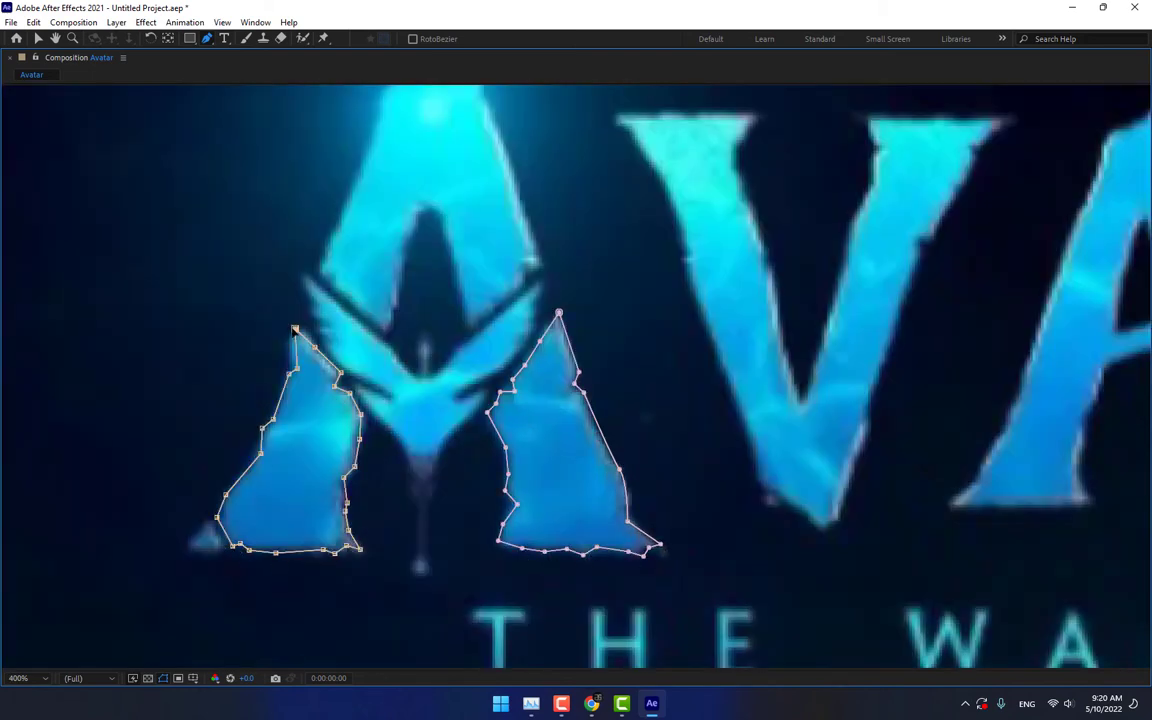
Step: Trace masks around the winged bird emblem and the top of the A
click(374, 388)
click(255, 322)
click(290, 410)
click(368, 615)
click(433, 440)
click(486, 327)
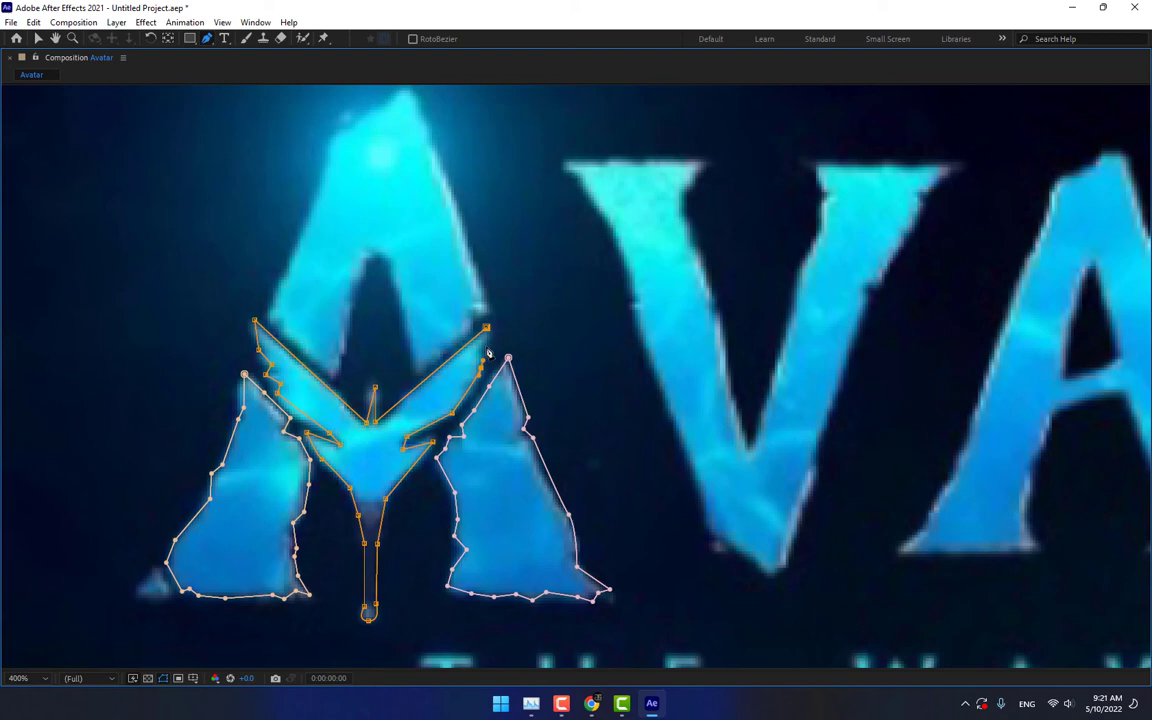
scroll(489, 353, up, 3)
click(300, 260)
click(350, 320)
click(411, 185)
scroll(411, 185, down, 5)
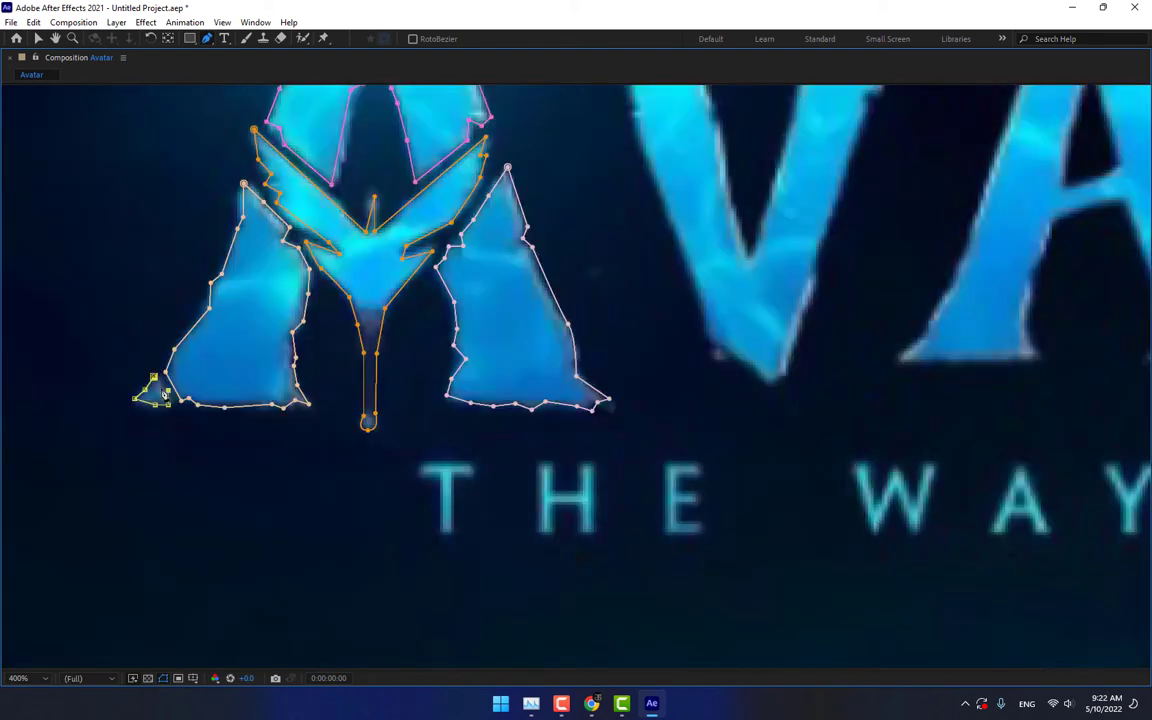
Step: Trace a mask around the letter V
click(163, 393)
scroll(400, 300, up, 5)
click(505, 235)
click(437, 478)
click(400, 330)
click(383, 200)
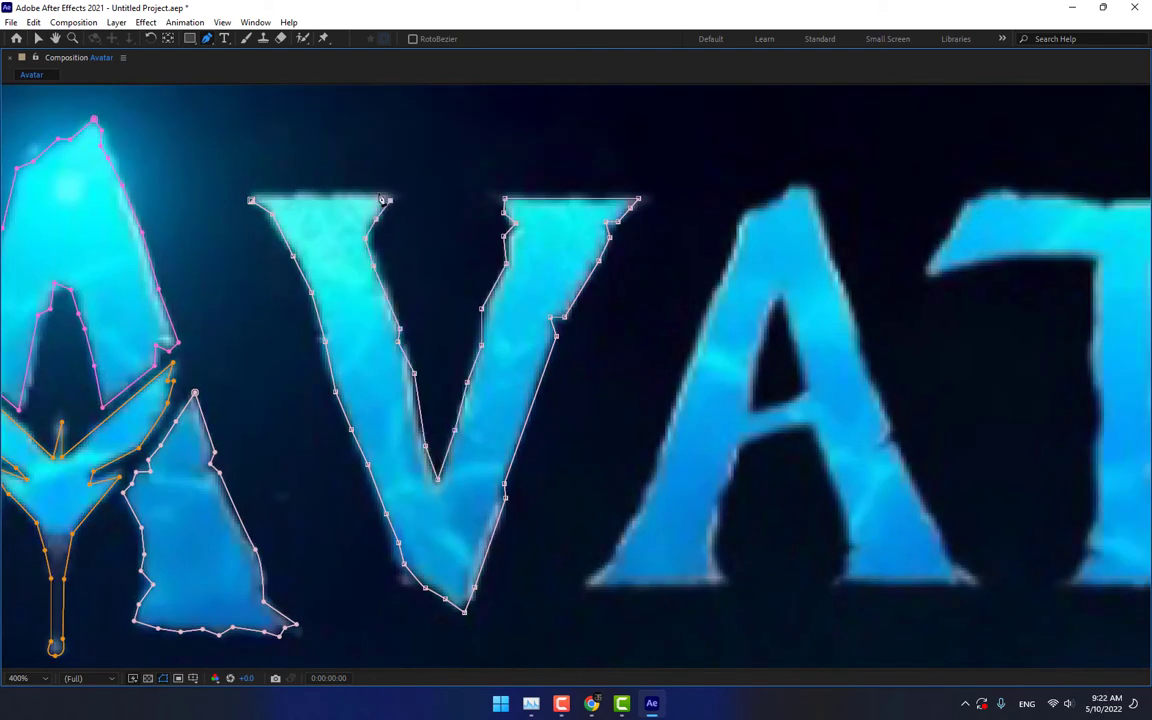
click(251, 200)
Step: Trace a mask around the A following the V
click(582, 582)
click(640, 520)
click(738, 222)
click(872, 381)
click(982, 582)
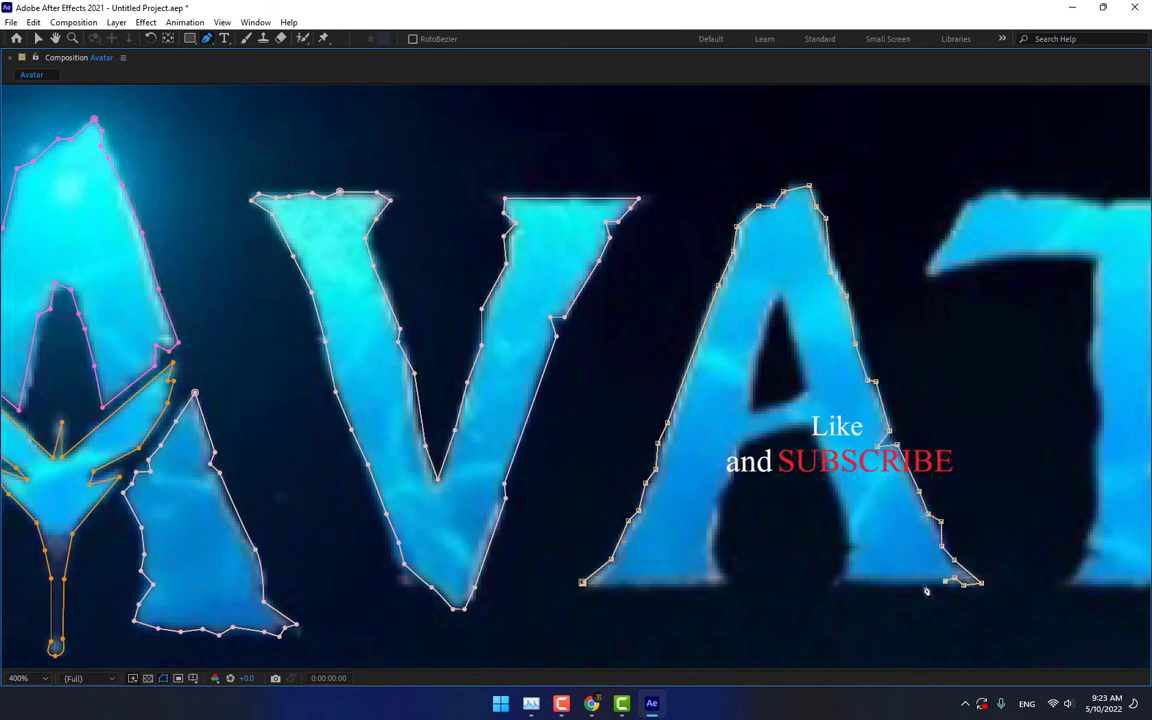
click(582, 582)
Step: Trace a mask around the letter T's bar and stem
scroll(600, 450, right, 5)
click(323, 175)
click(742, 100)
click(557, 345)
click(582, 455)
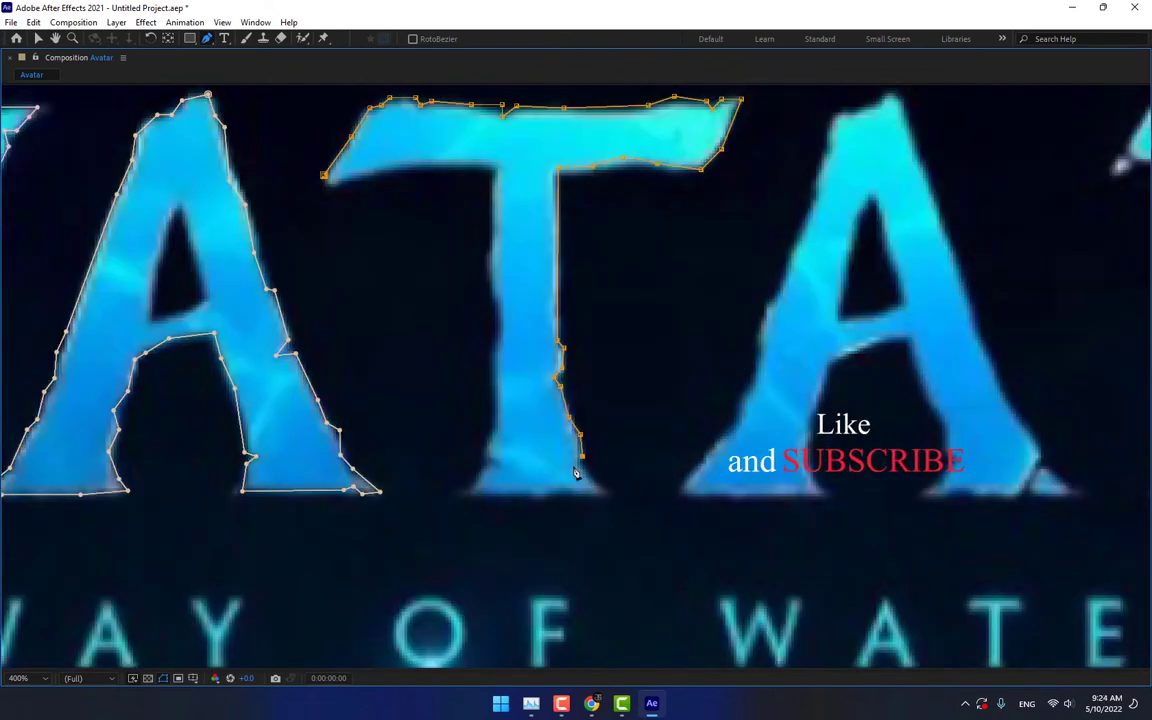
click(475, 490)
Step: Trace a mask around the A following the T
click(323, 175)
scroll(468, 252, right, 5)
click(386, 547)
click(540, 180)
click(705, 435)
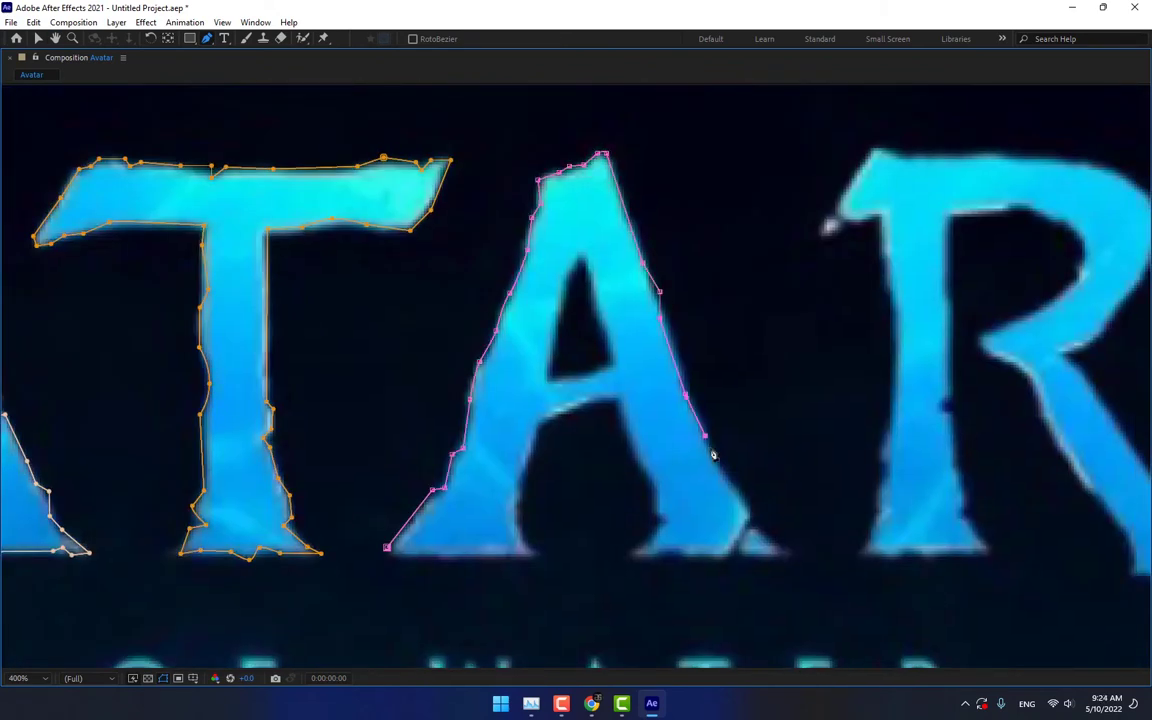
click(386, 547)
Step: Add a small triangle mask at the A's foot and trace the letter R
scroll(527, 393, right, 5)
click(386, 521)
click(507, 520)
click(540, 360)
click(537, 255)
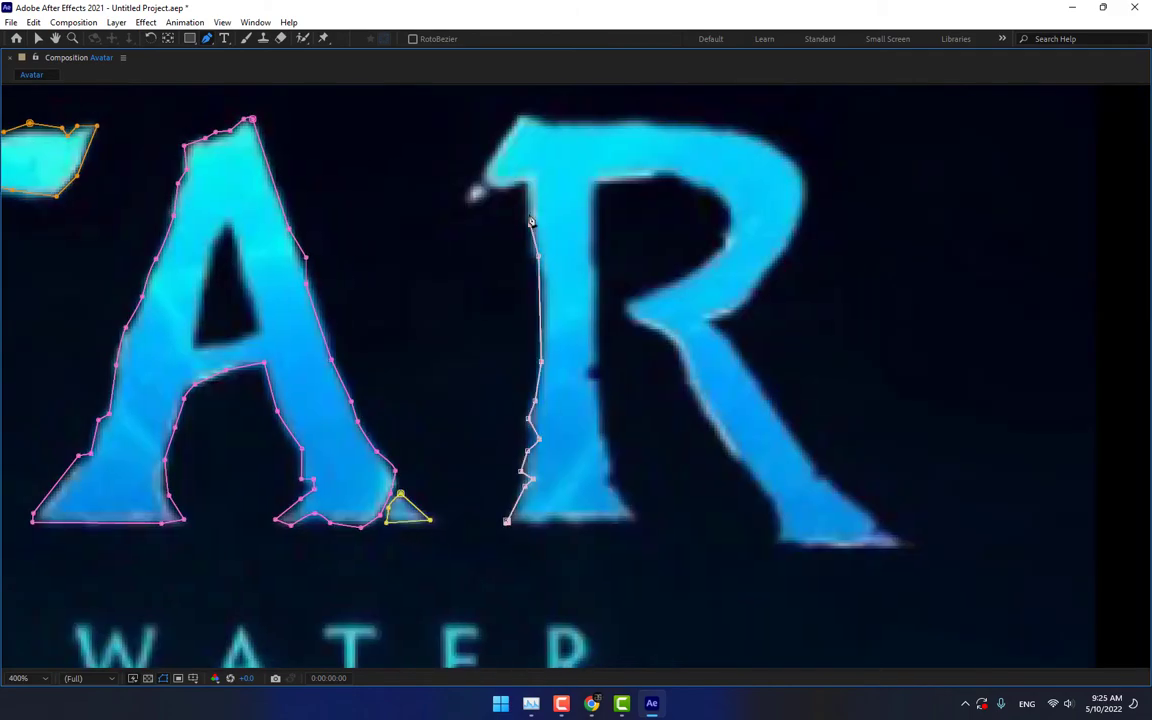
click(650, 125)
click(806, 182)
click(873, 515)
click(597, 265)
click(612, 450)
click(507, 520)
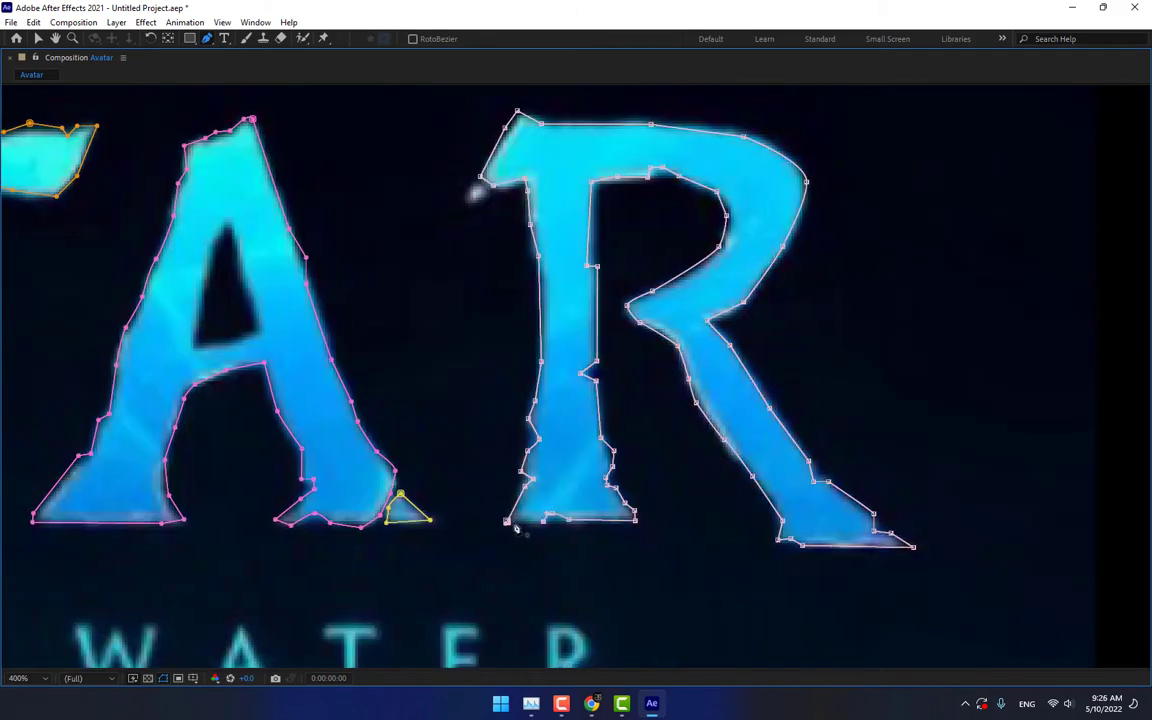
Step: Scroll back across the title and restore the normal viewer layout
scroll(476, 185, left, 5)
scroll(581, 327, left, 5)
scroll(546, 385, left, 5)
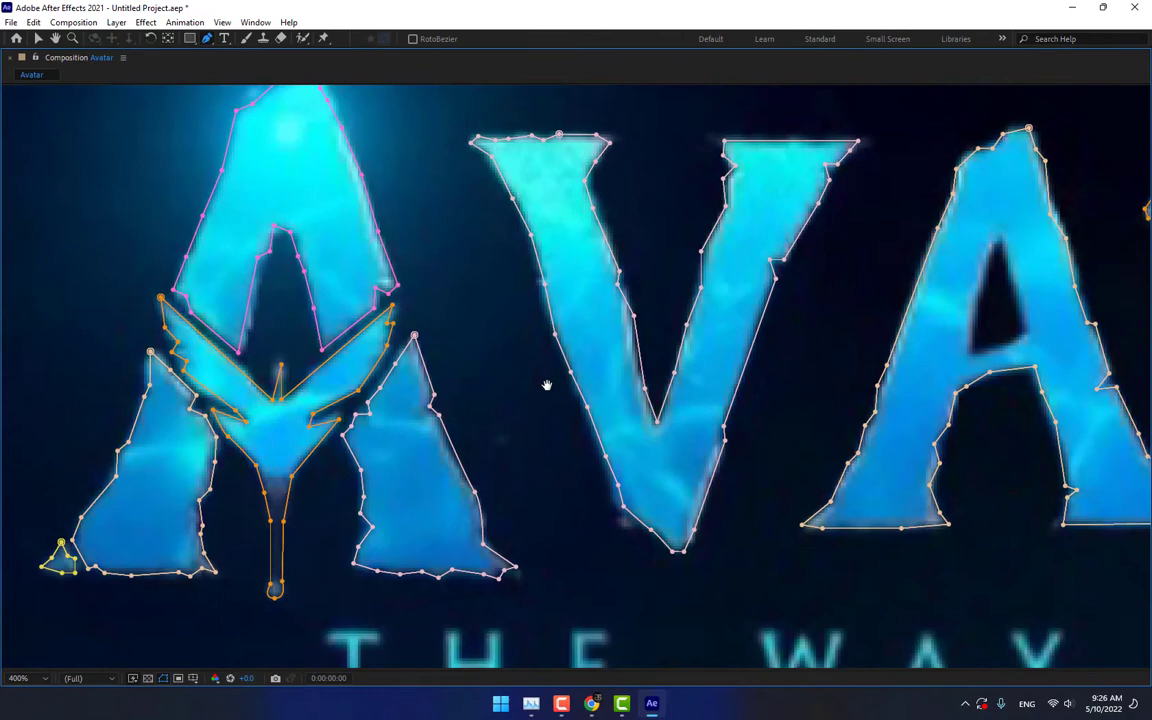
scroll(546, 385, left, 5)
scroll(490, 380, left, 5)
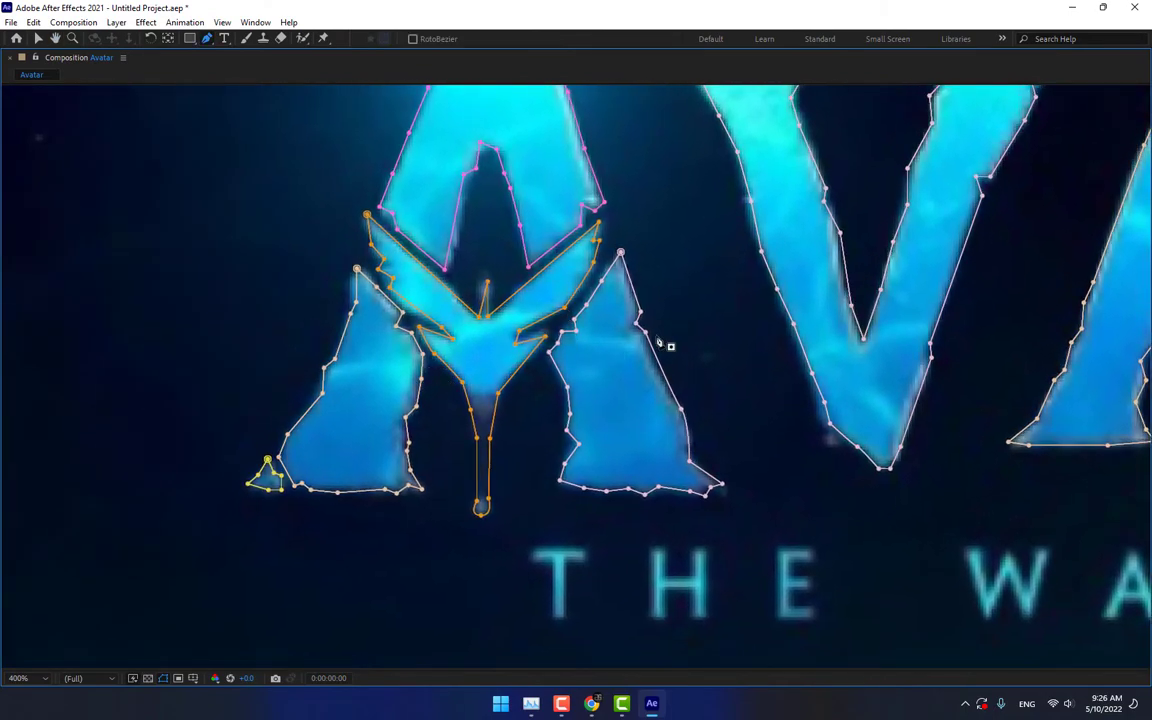
key(grave)
Step: Select the Avatar Mask layer and hide the background title image
scroll(660, 343, down, 3)
scroll(680, 344, down, 3)
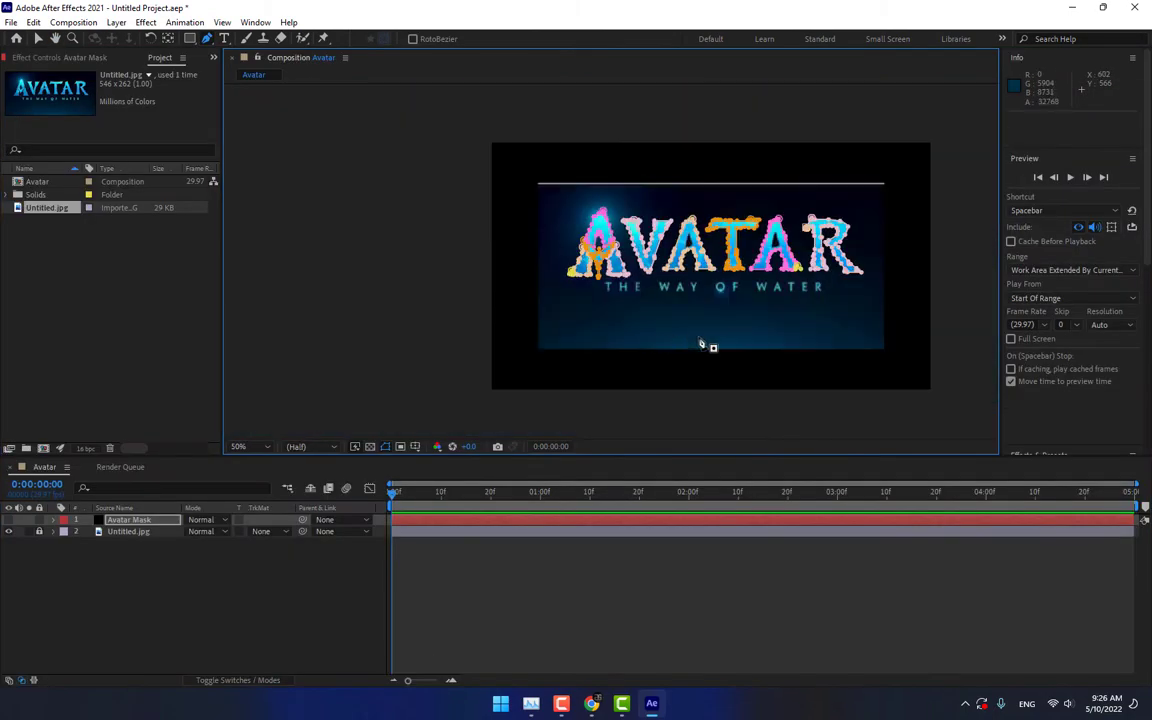
scroll(700, 344, right, 3)
key(g)
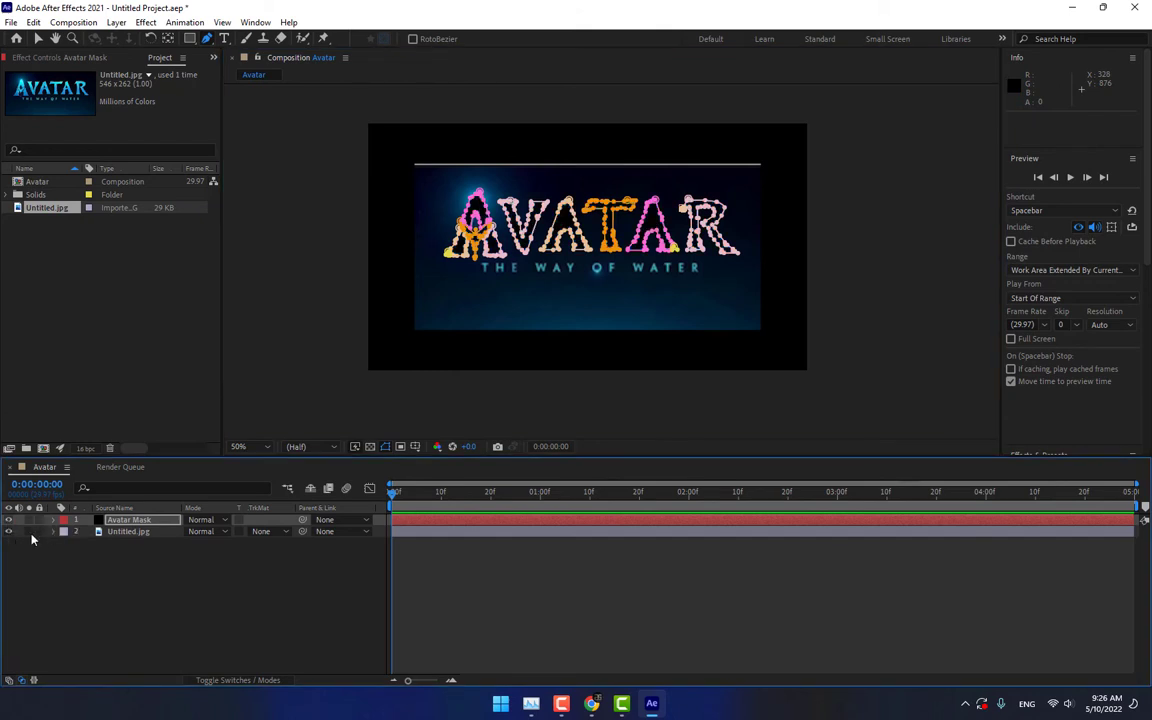
click(9, 531)
click(130, 521)
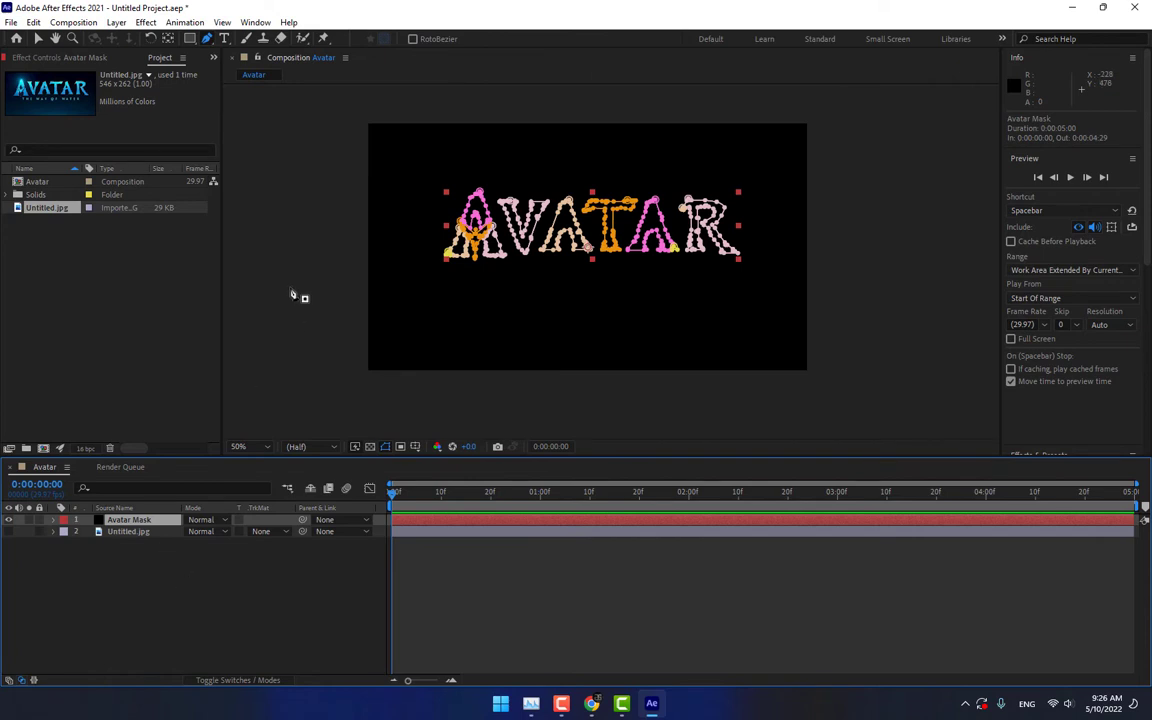
Step: Change the Avatar Mask solid colour to blue, then show the title image at 100% view
key(ctrl+shift+y)
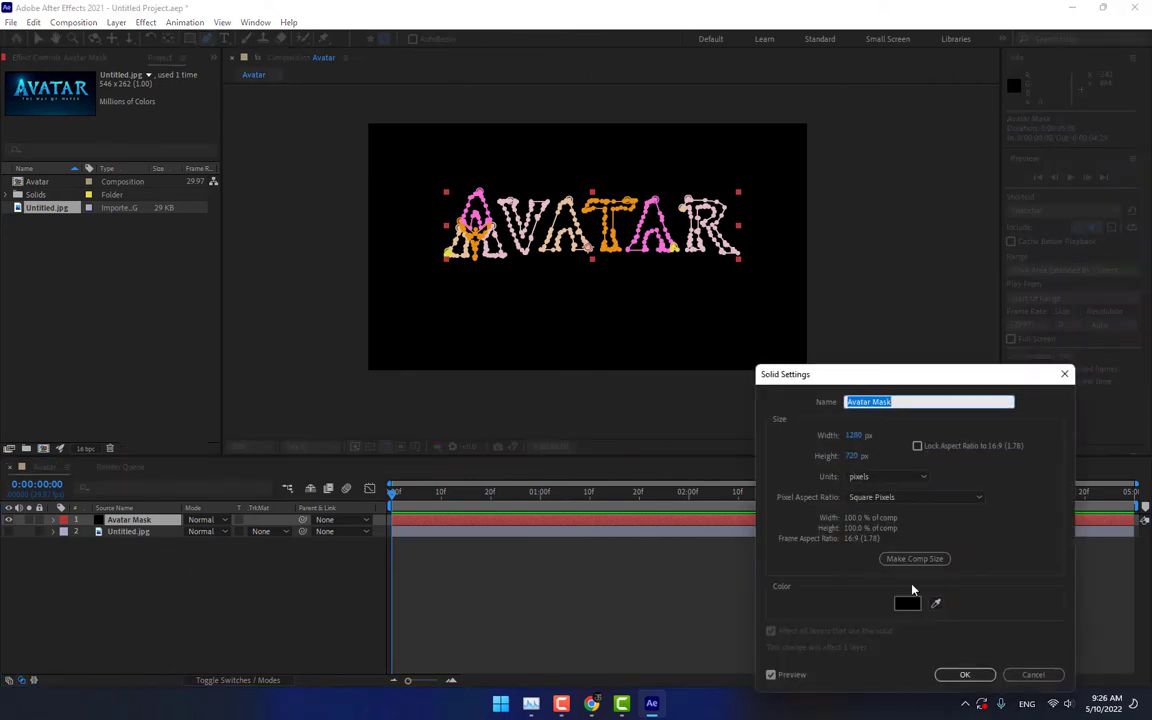
click(906, 602)
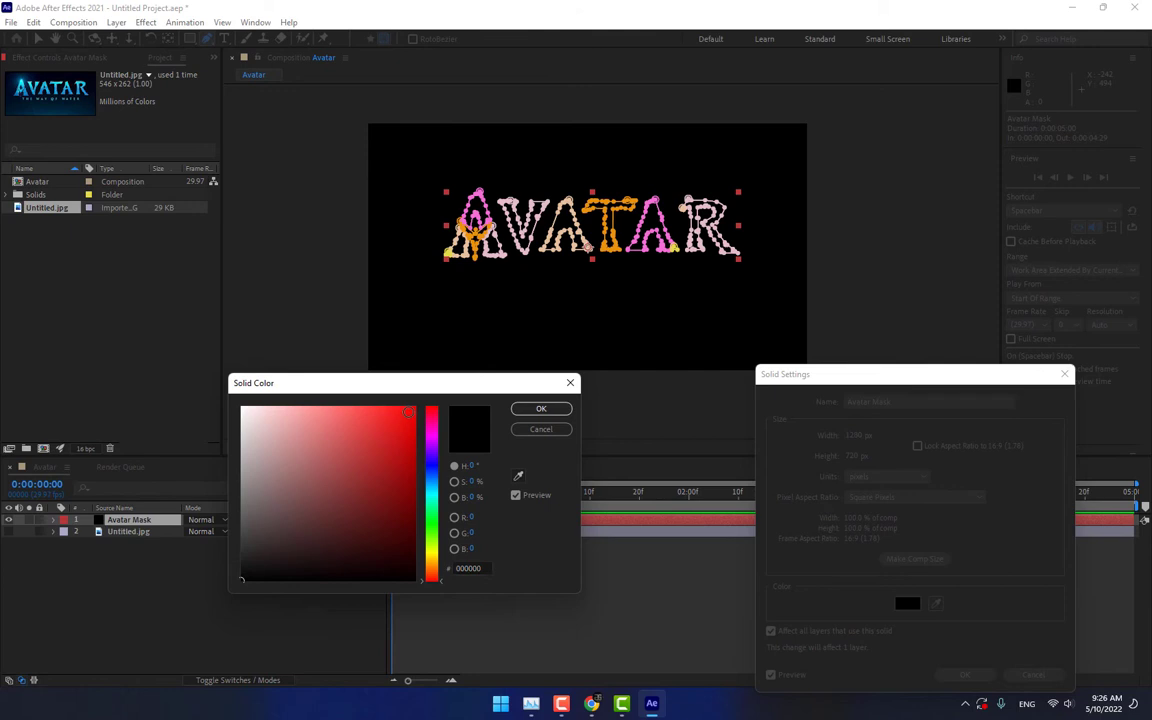
click(406, 411)
drag(431, 578, 444, 481)
click(545, 410)
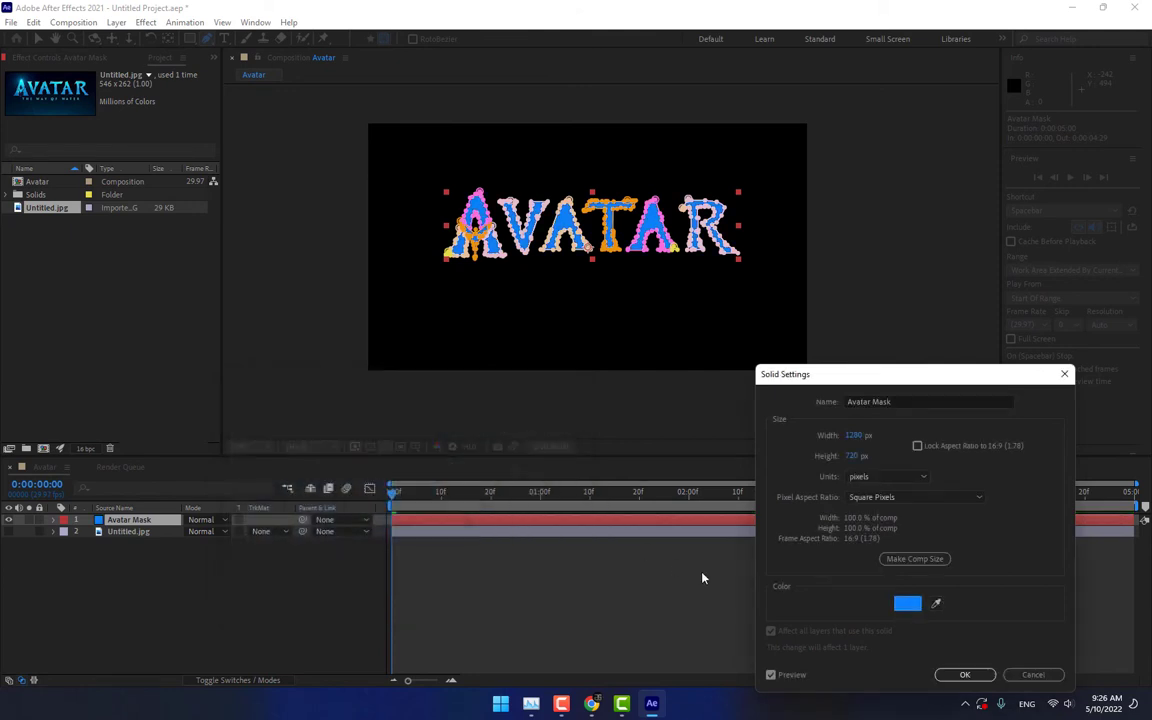
click(962, 675)
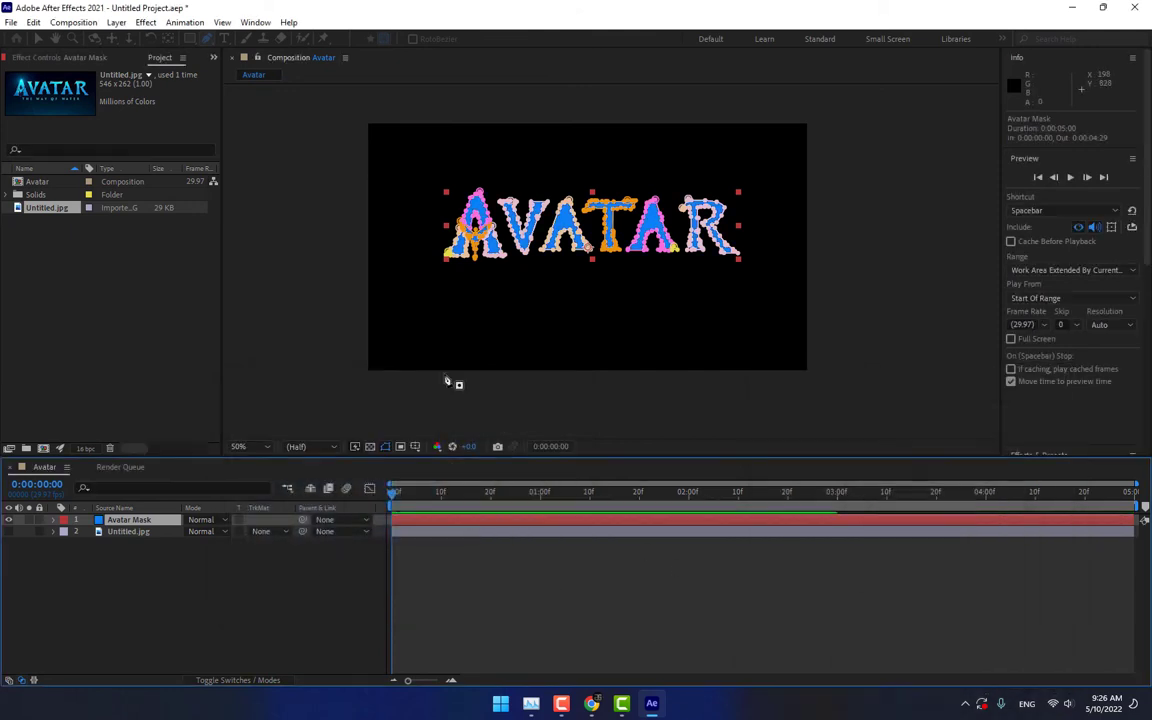
click(8, 531)
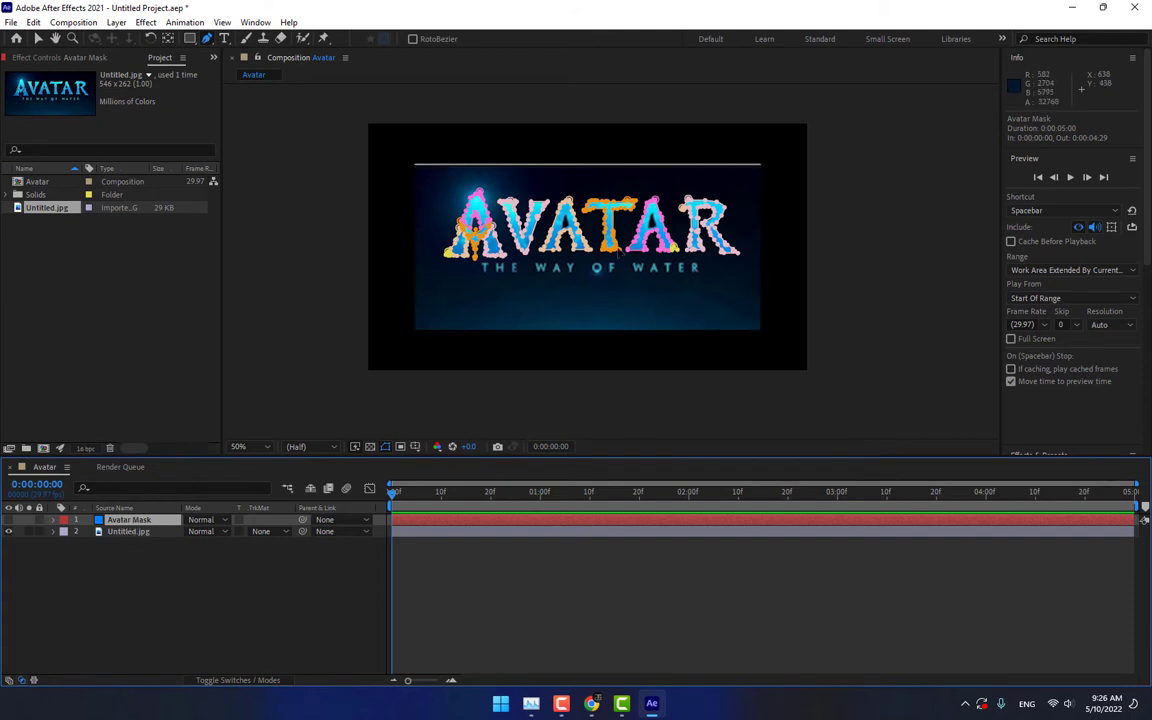
key(slash)
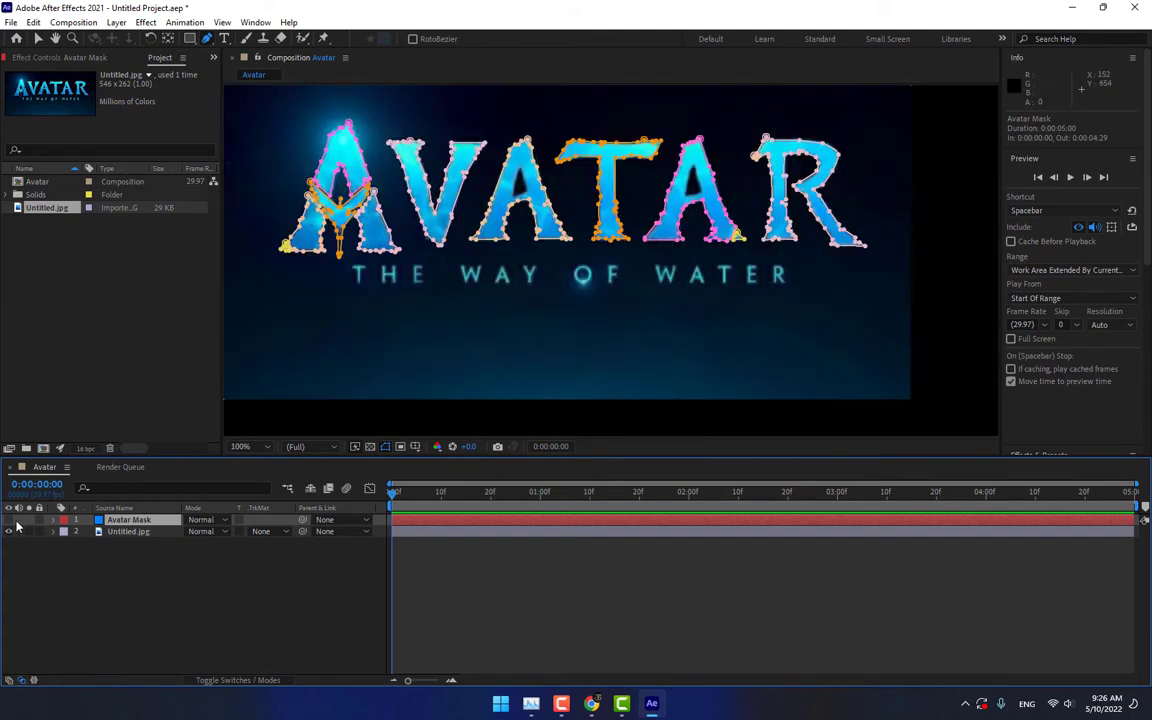
Step: Draw Pen masks inside the holes of the A's beside the T
click(8, 519)
click(8, 531)
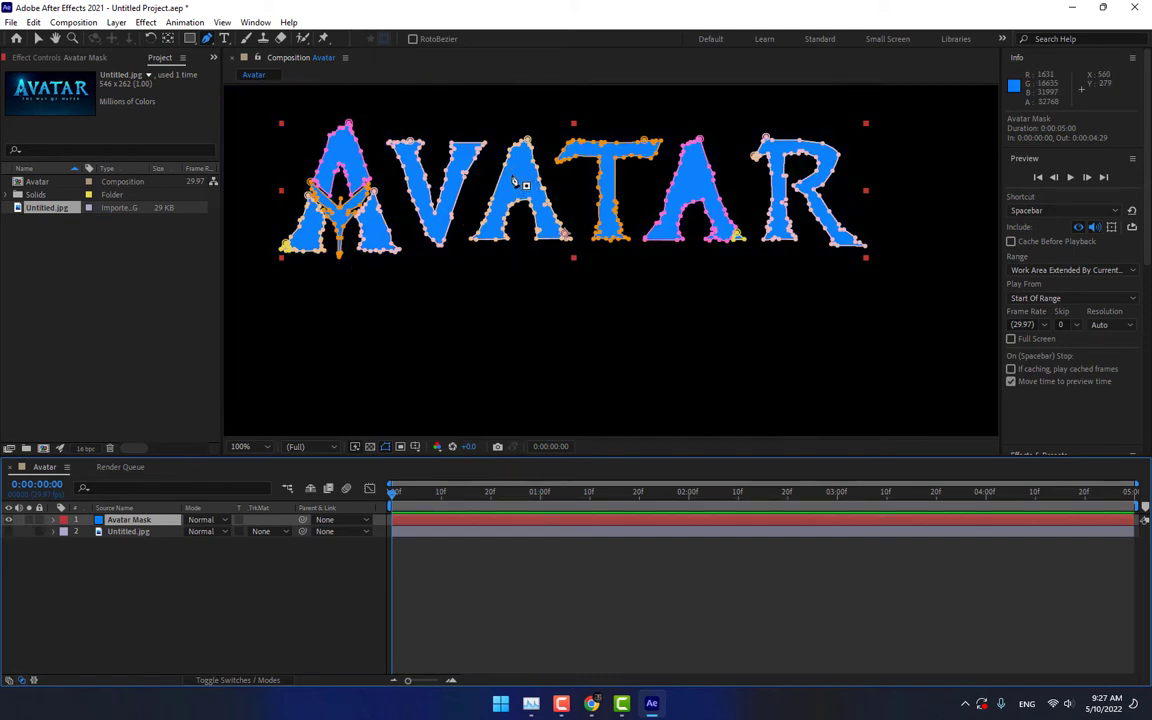
click(8, 531)
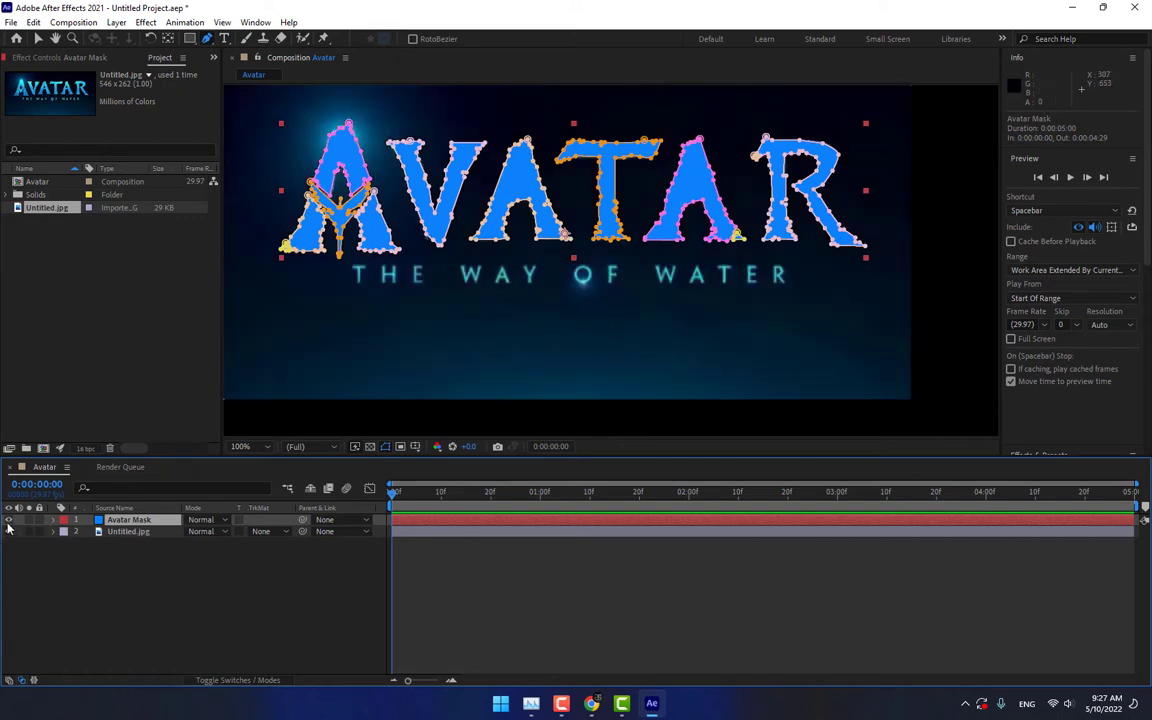
scroll(611, 259, up, 4)
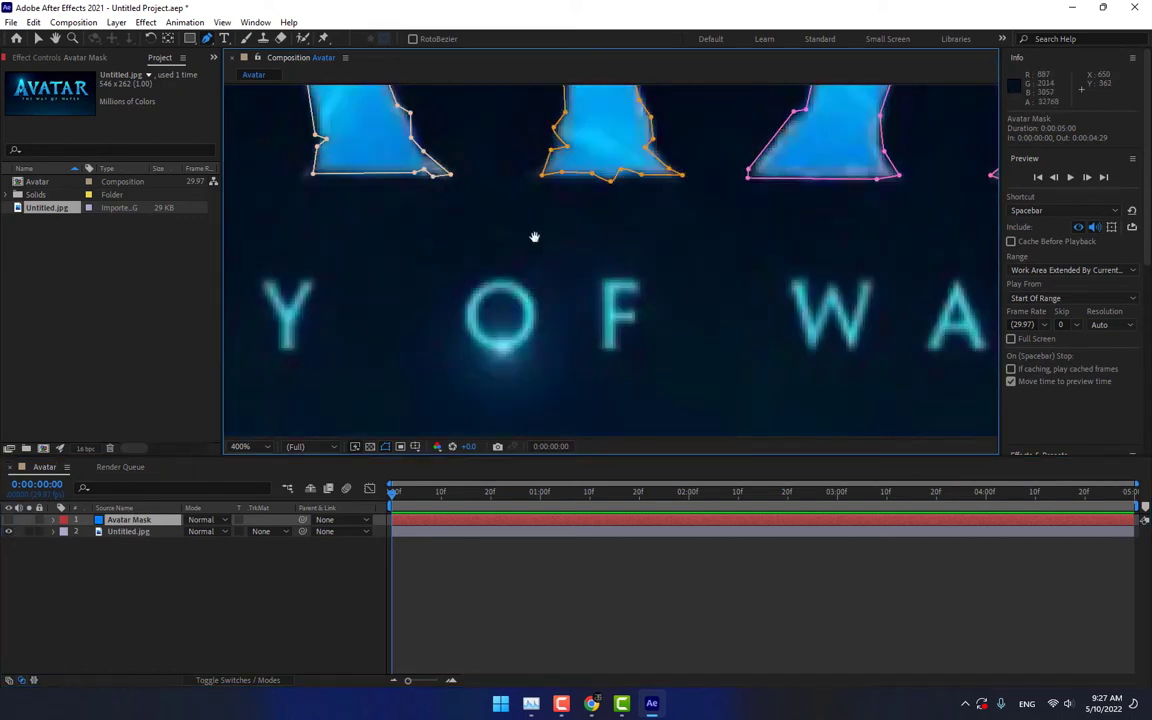
drag(534, 237, 548, 265)
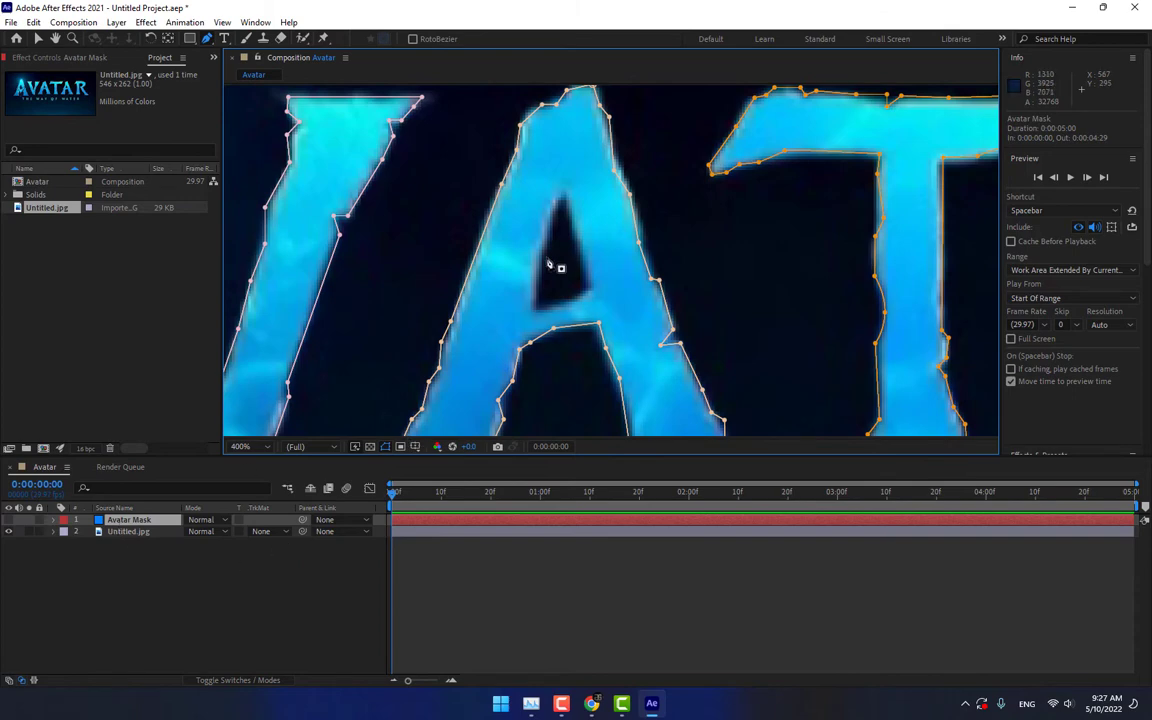
click(564, 197)
click(553, 215)
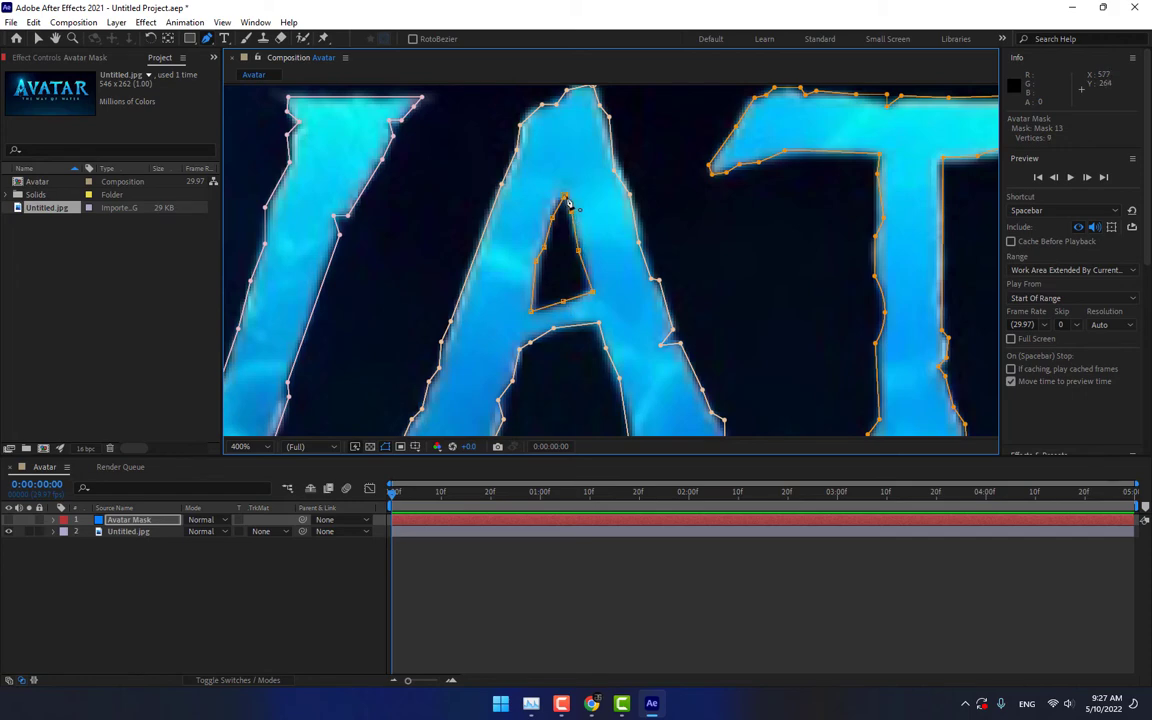
drag(790, 282, 342, 244)
click(665, 163)
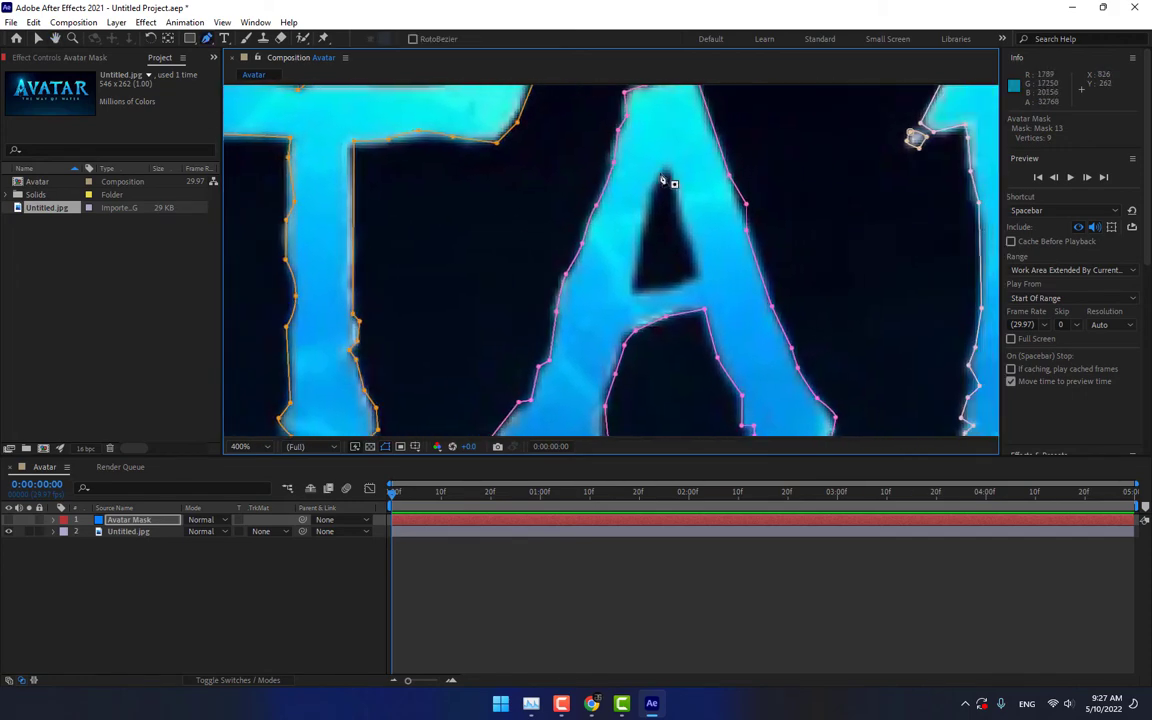
click(654, 186)
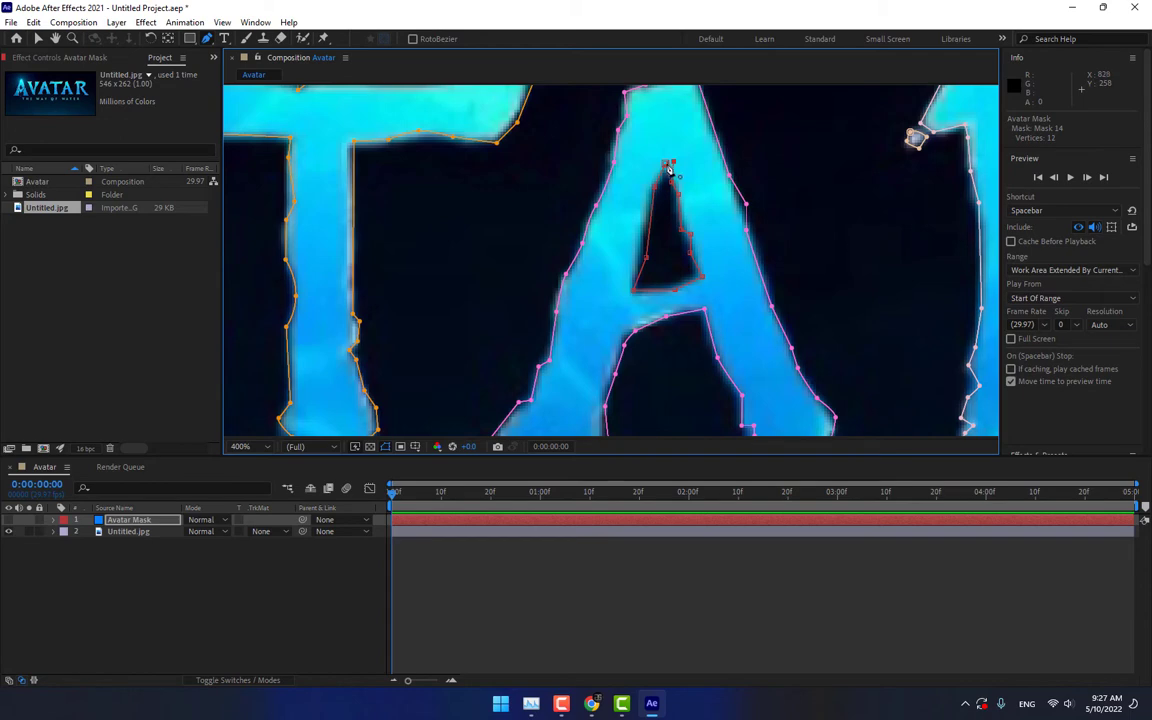
click(668, 166)
Step: Hide the title image and set Mask 14 and Mask 13 to Subtract
click(9, 531)
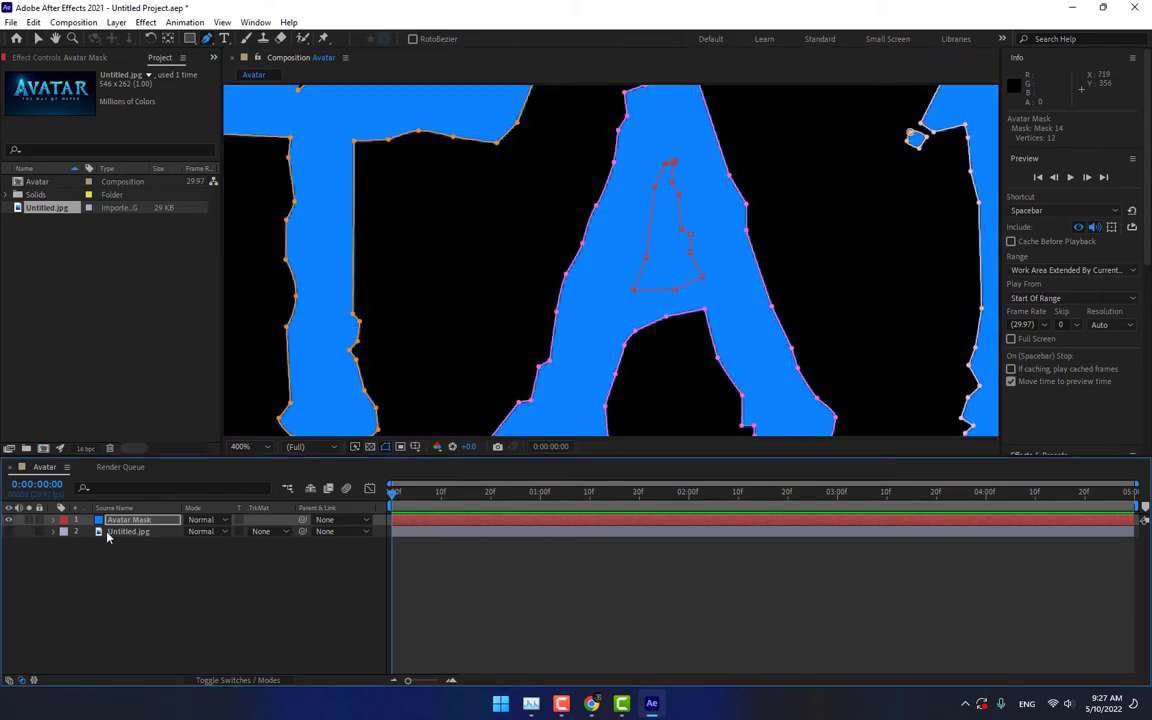
key(m)
scroll(140, 600, down, 5)
scroll(140, 640, down, 2)
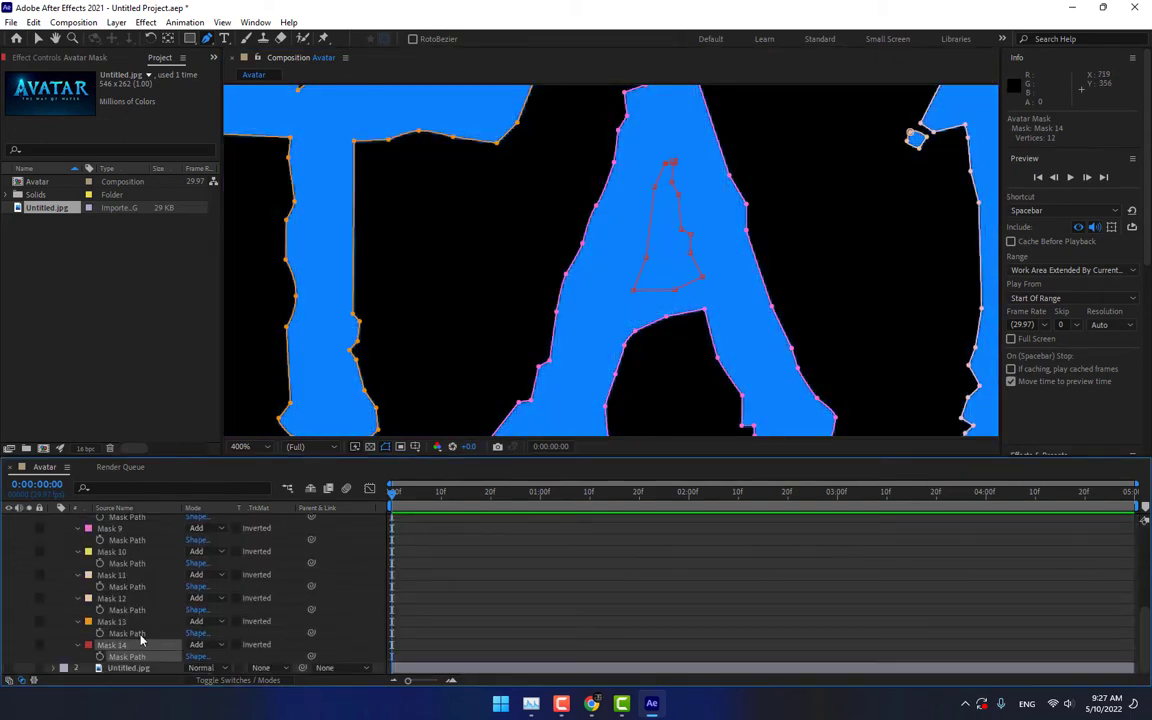
click(205, 644)
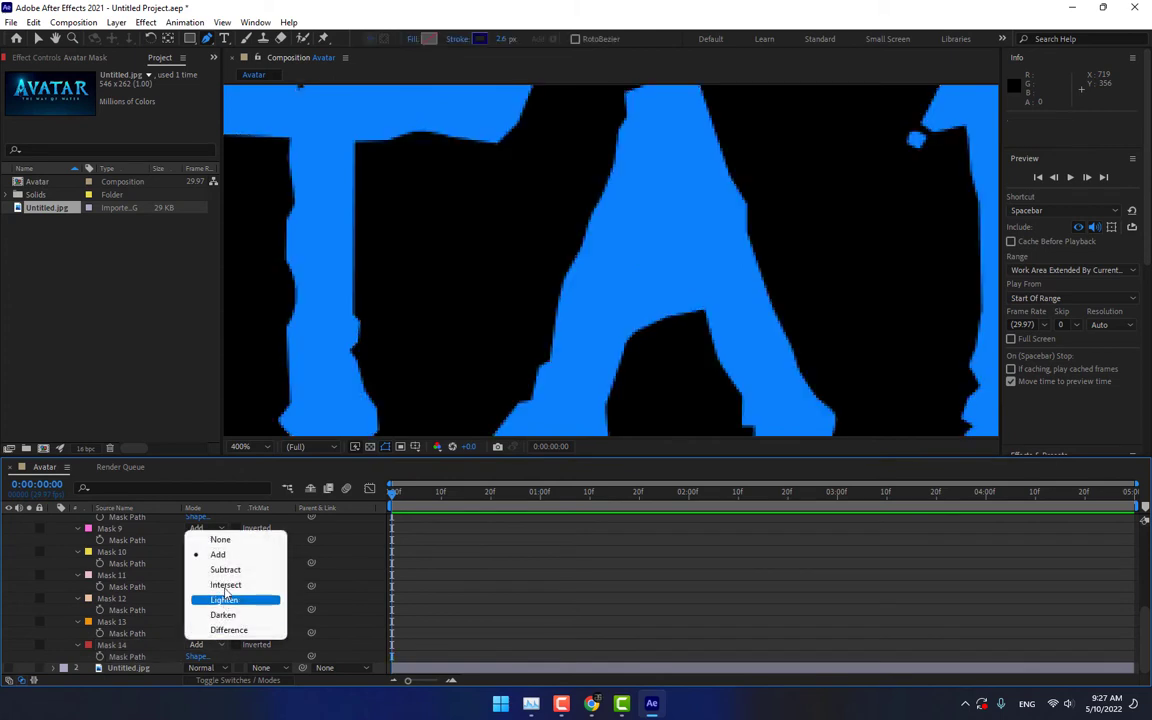
click(220, 569)
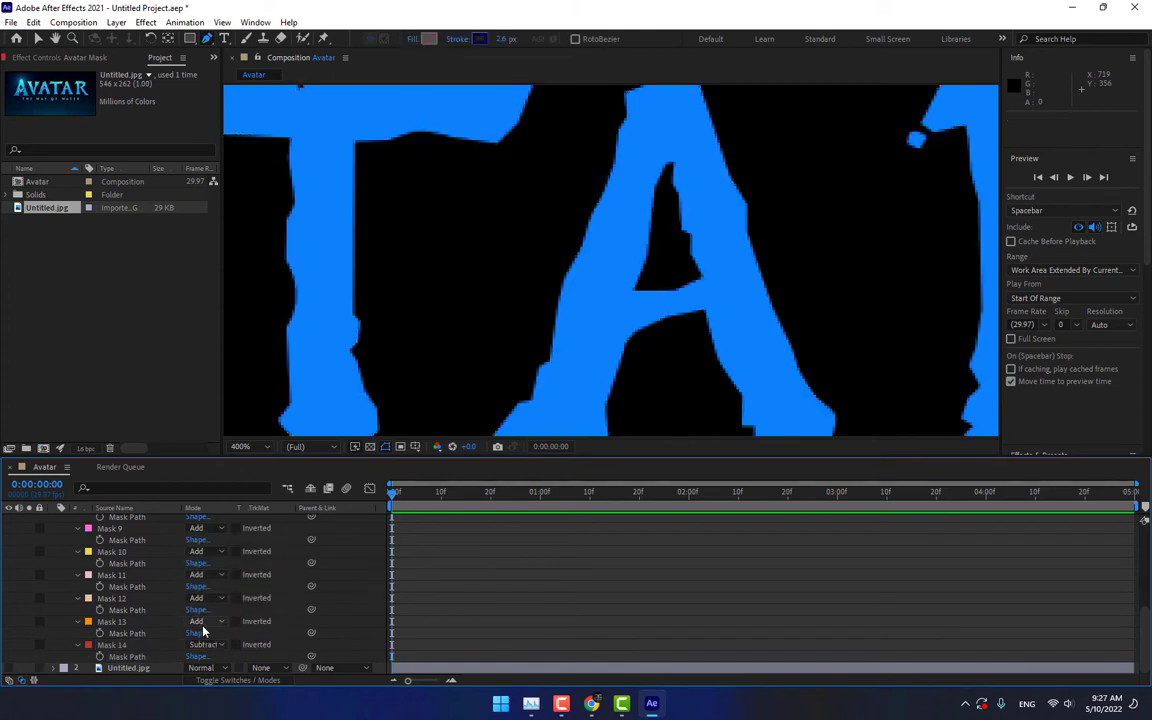
click(205, 622)
click(226, 547)
scroll(507, 355, down, 4)
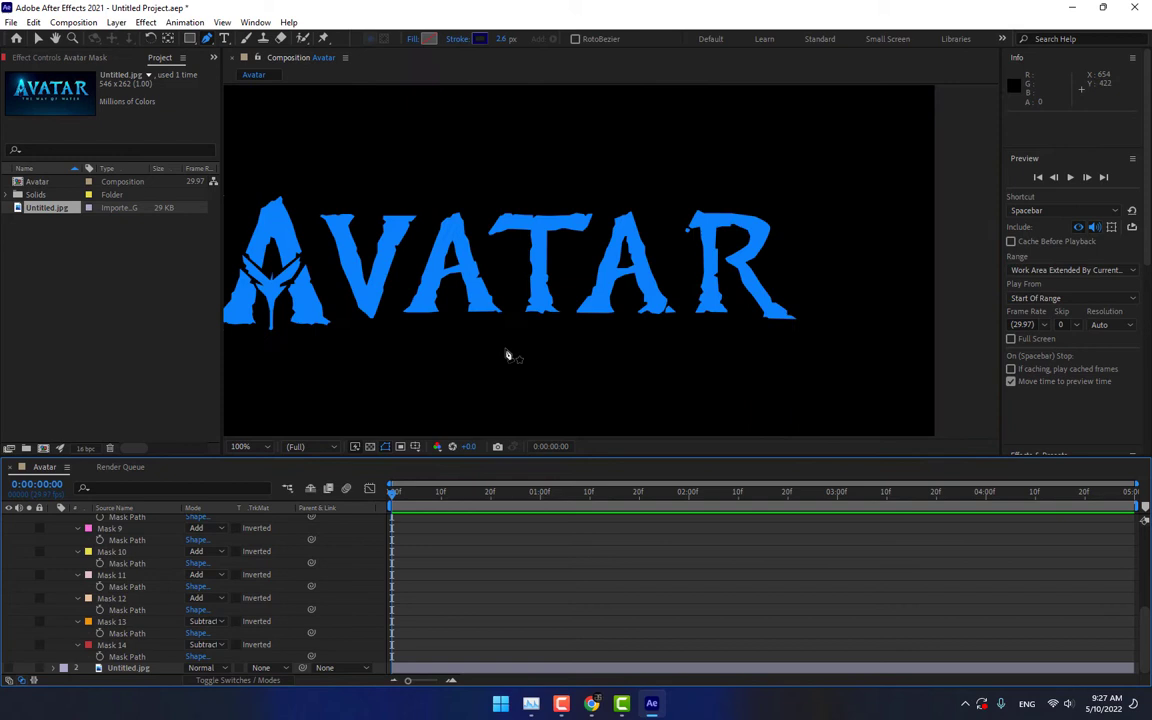
click(395, 510)
scroll(76, 562, up, 10)
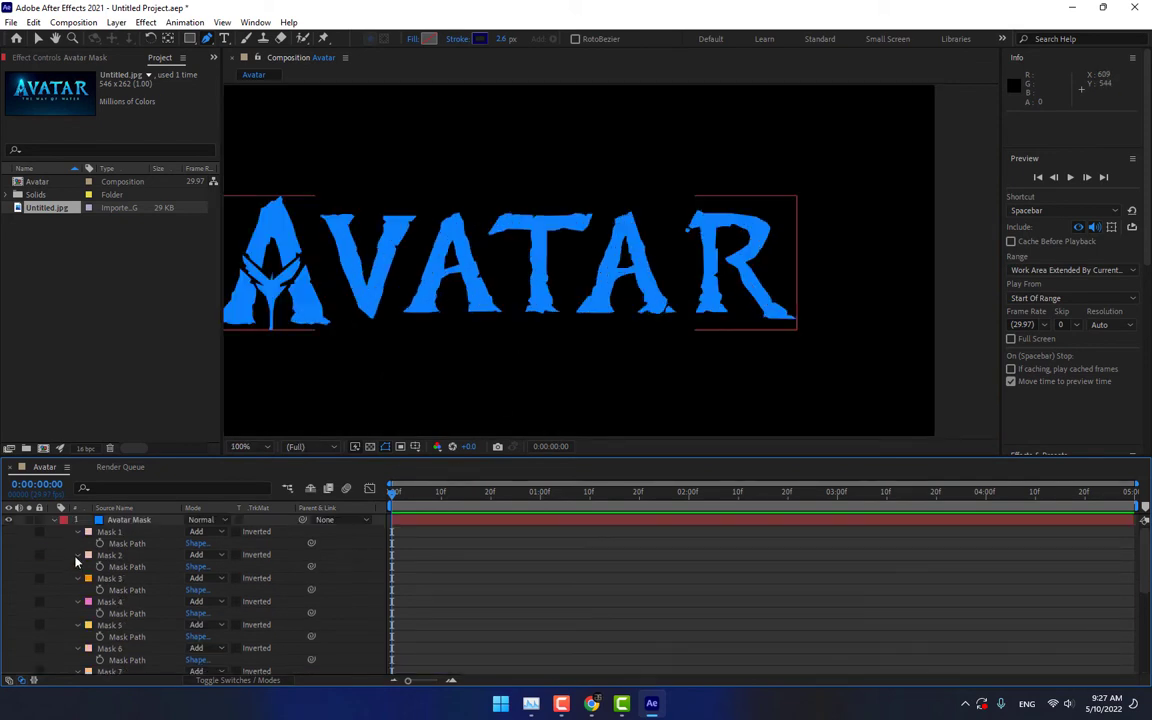
Step: Collapse and hide the Avatar Mask layer, showing the title image centred in view
click(53, 521)
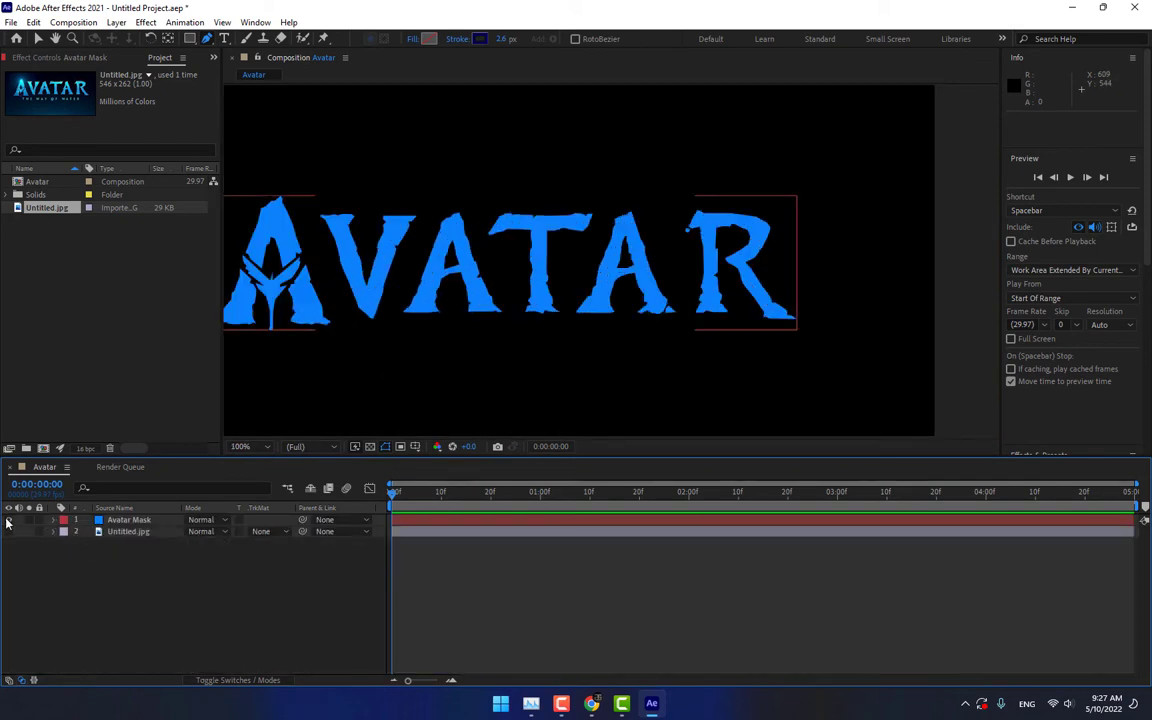
click(8, 520)
click(8, 531)
click(60, 562)
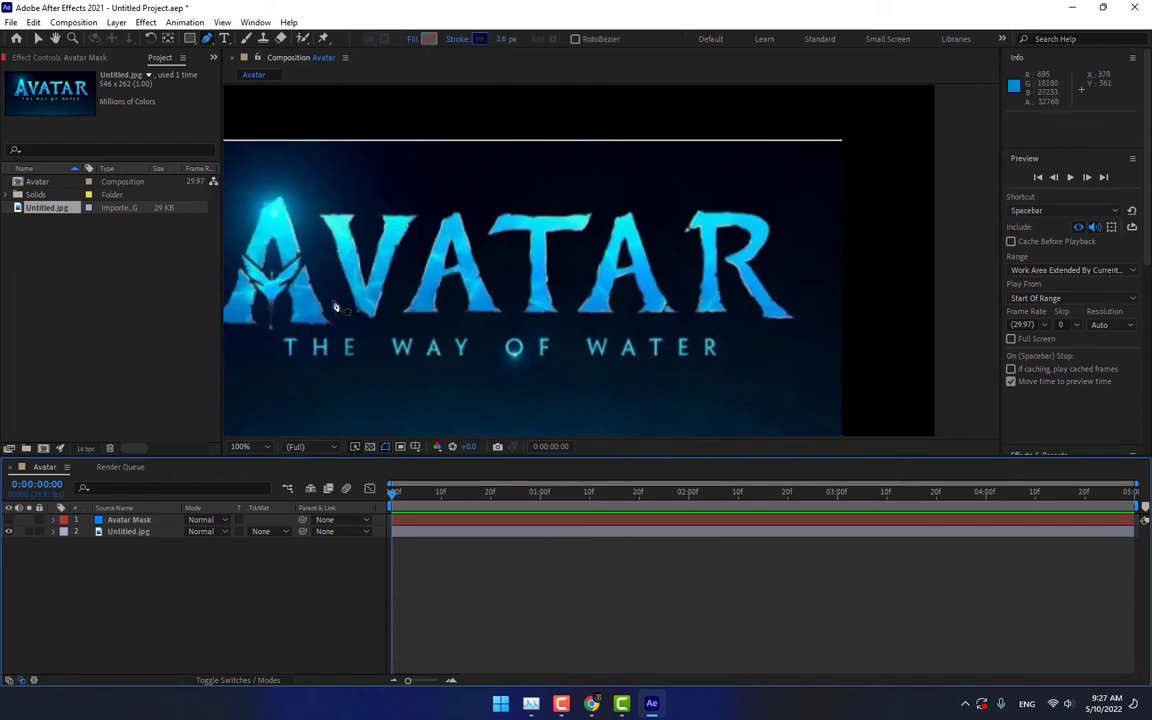
drag(406, 292, 516, 270)
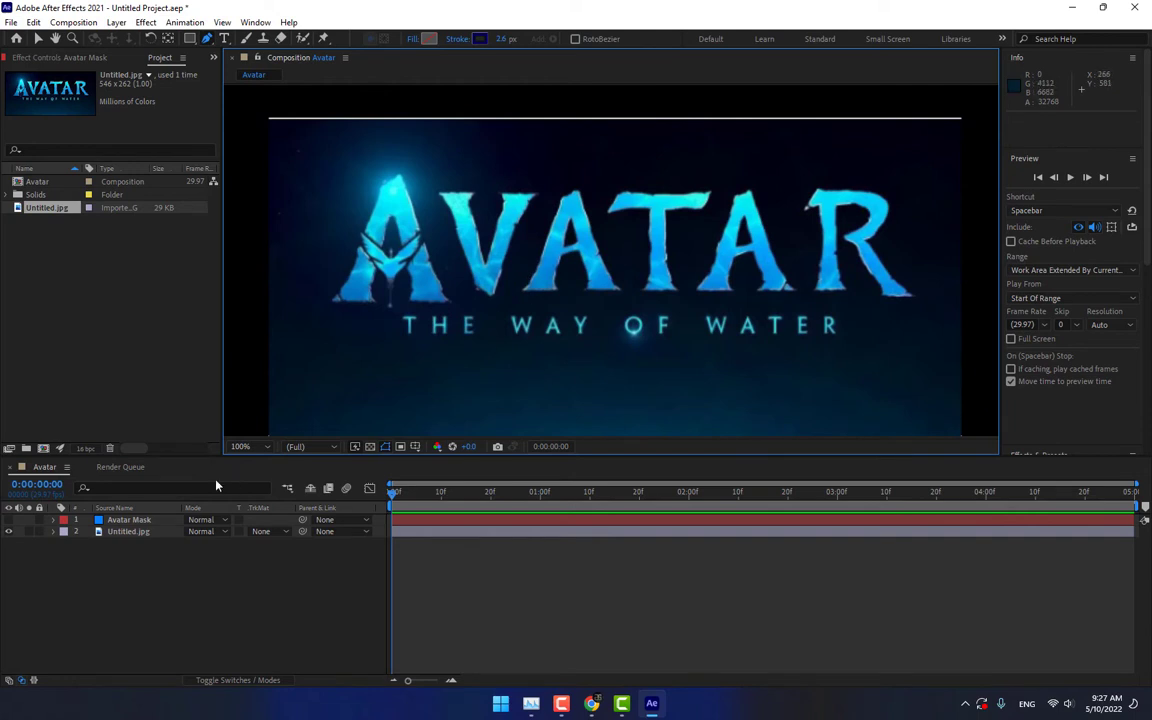
Step: Add a new full-frame blue solid named 3D Title
right_click(116, 596)
mouse_move(150, 426)
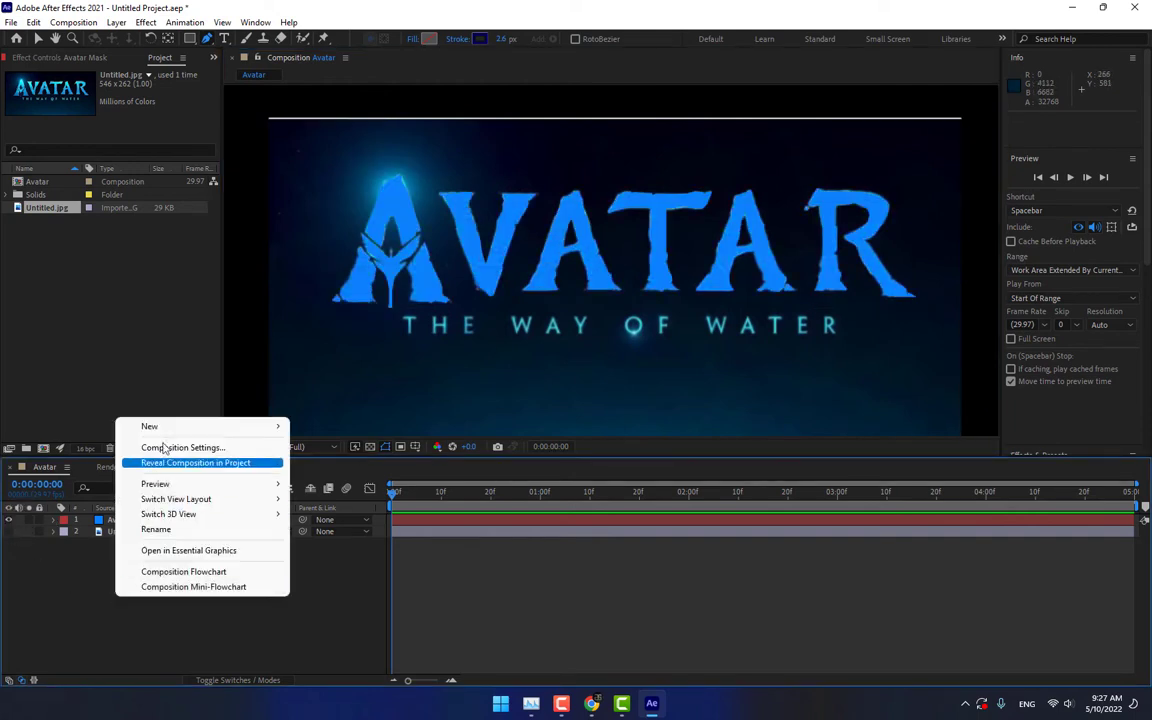
click(328, 464)
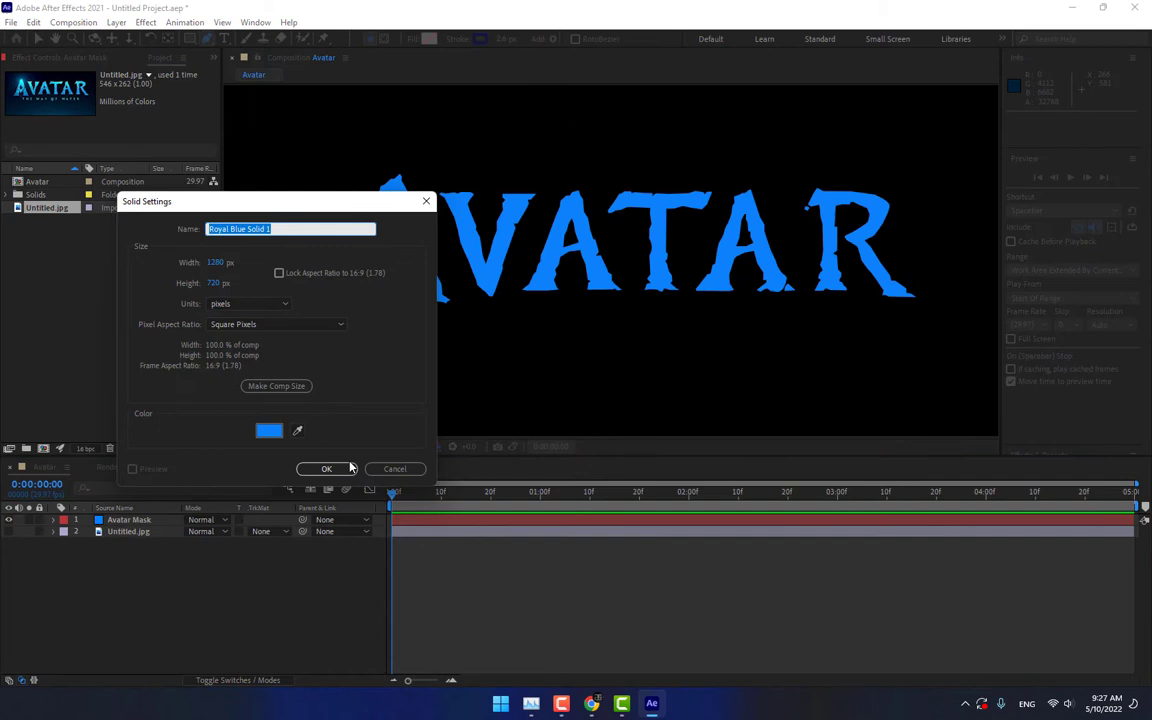
text(S)
click(349, 467)
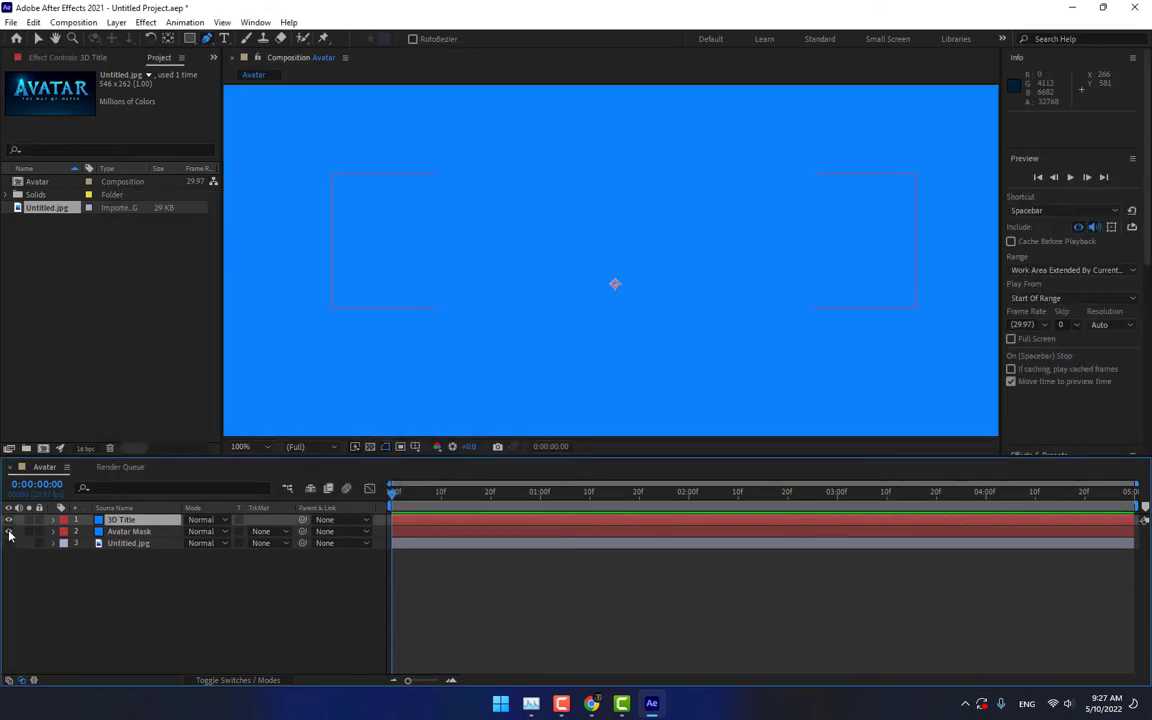
Step: Apply Element to the 3D Title solid with Path Layer 1 set to 2. Avatar Mask
click(145, 22)
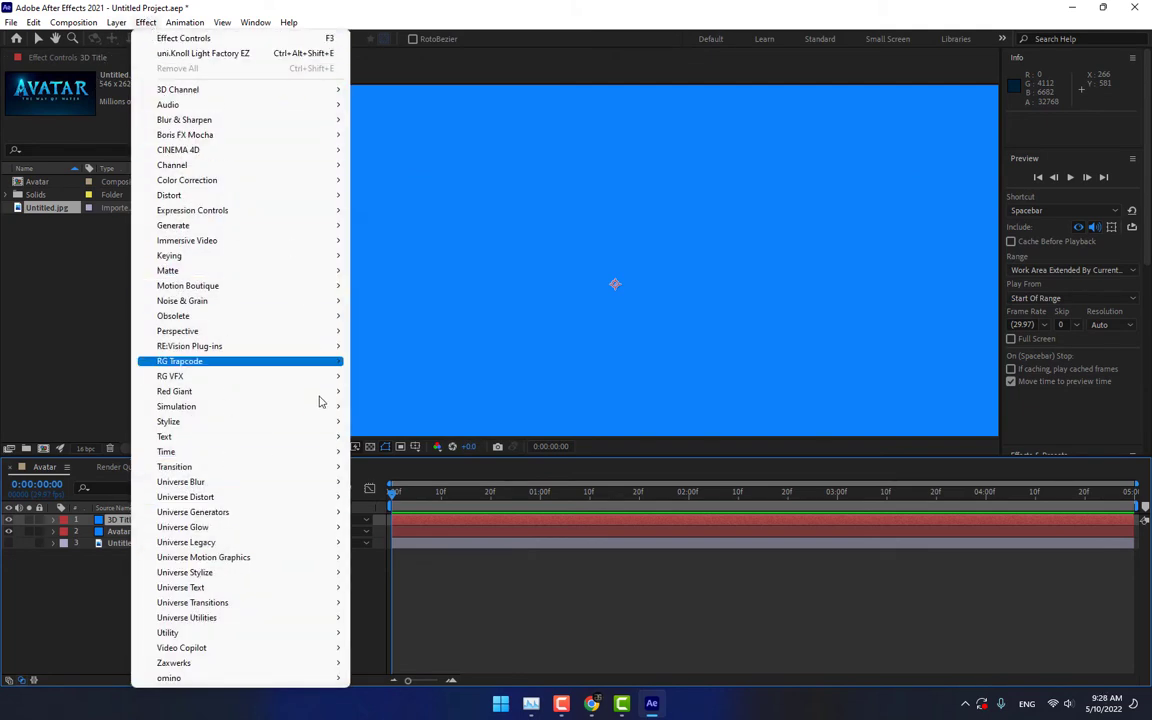
mouse_move(182, 648)
click(400, 658)
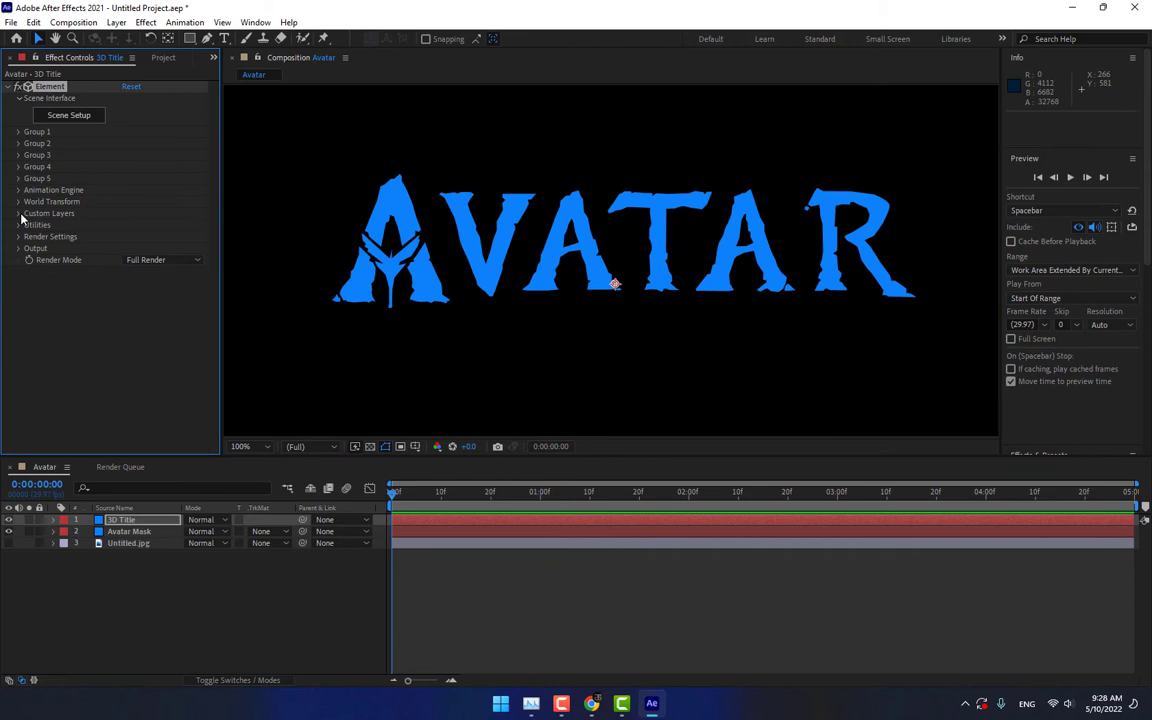
click(19, 214)
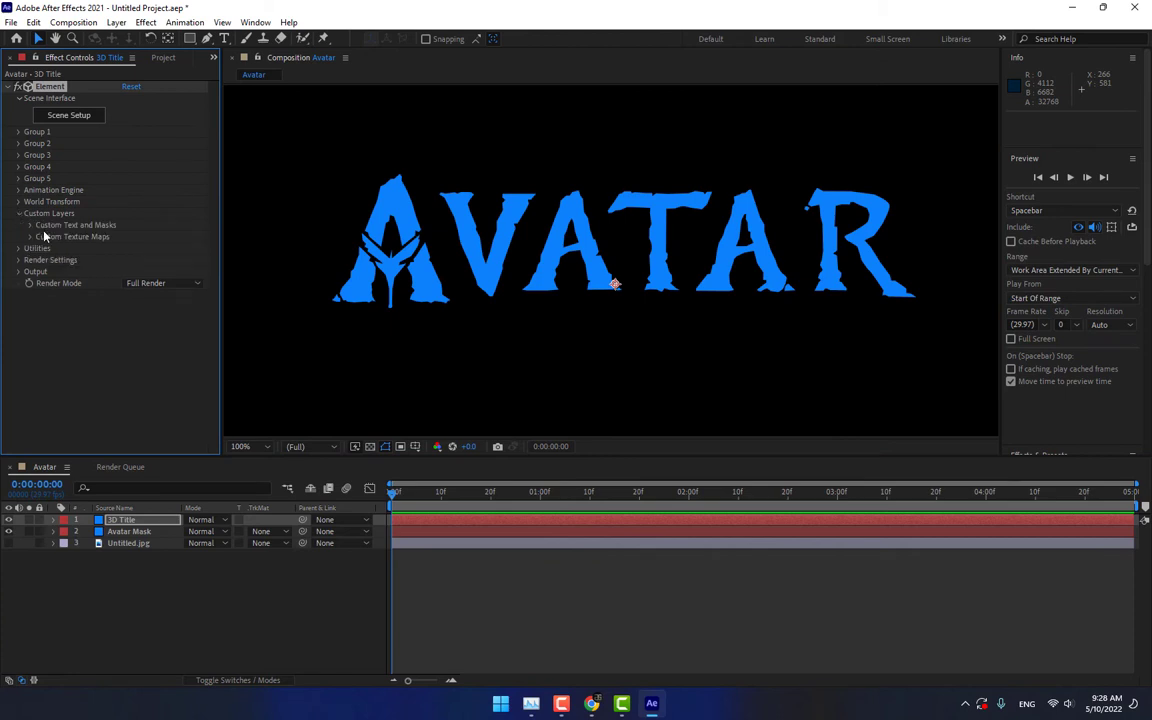
click(140, 237)
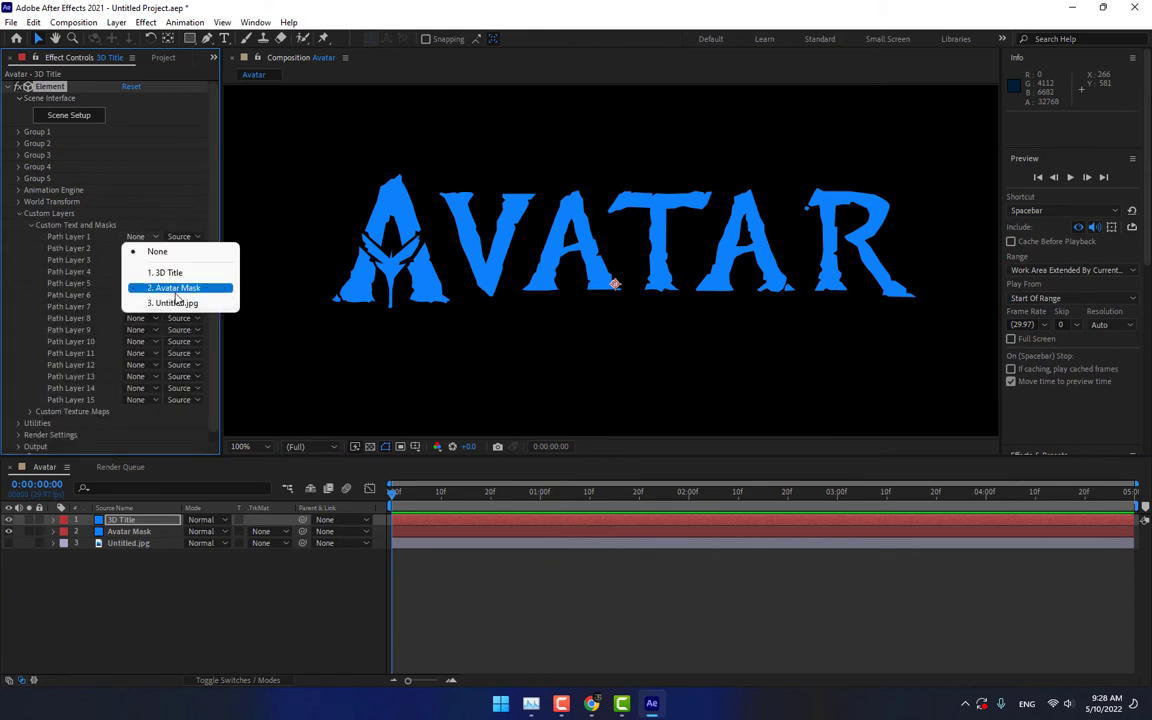
click(200, 290)
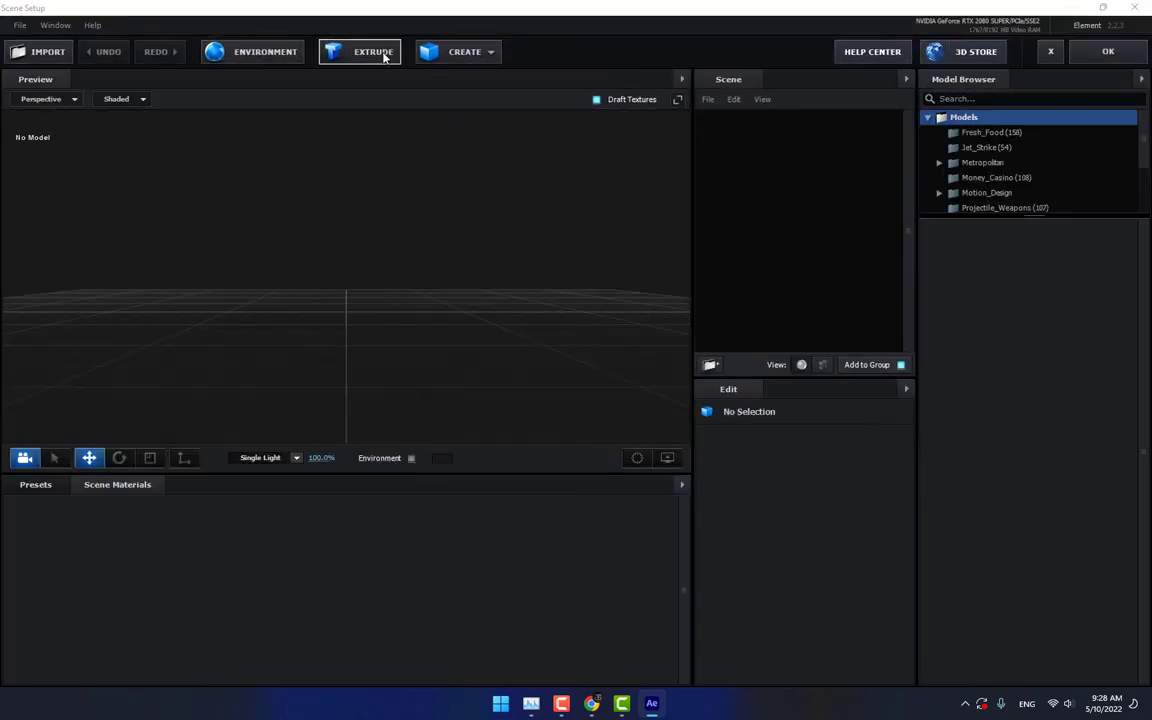
Step: Extrude the AVATAR custom path into 3D letters and view them at an angle
click(382, 51)
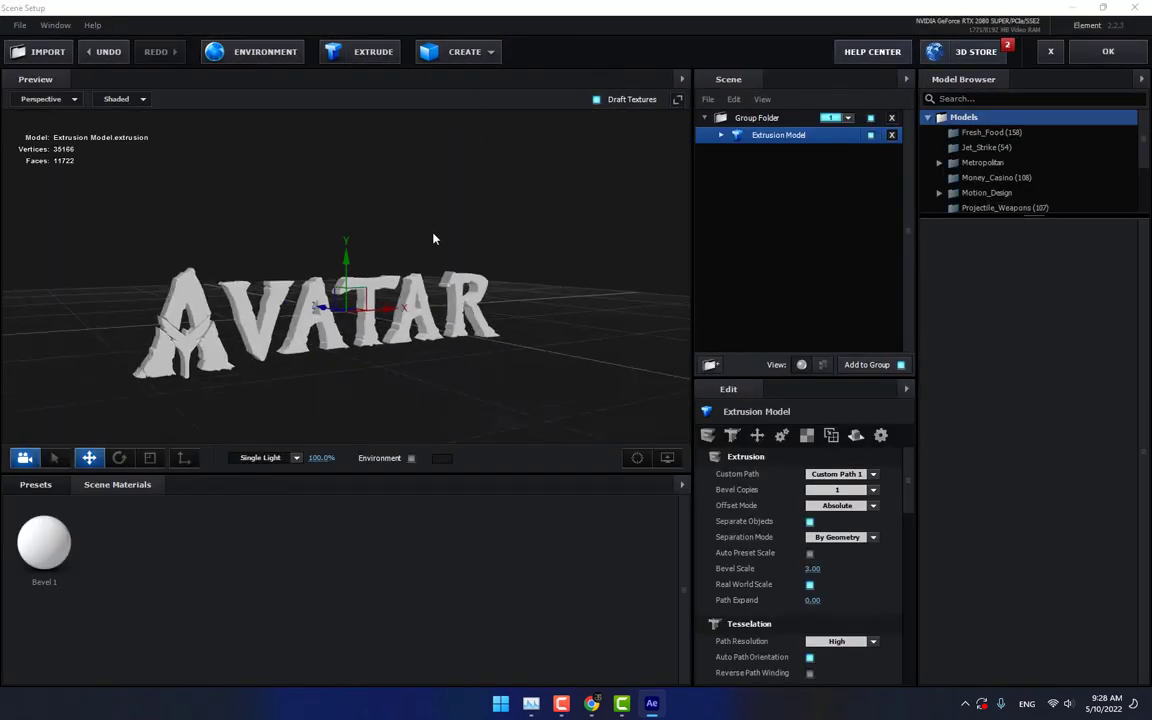
mouse_move(433, 239)
mouse_down()
mouse_move(371, 269)
mouse_move(341, 249)
mouse_move(308, 320)
mouse_up()
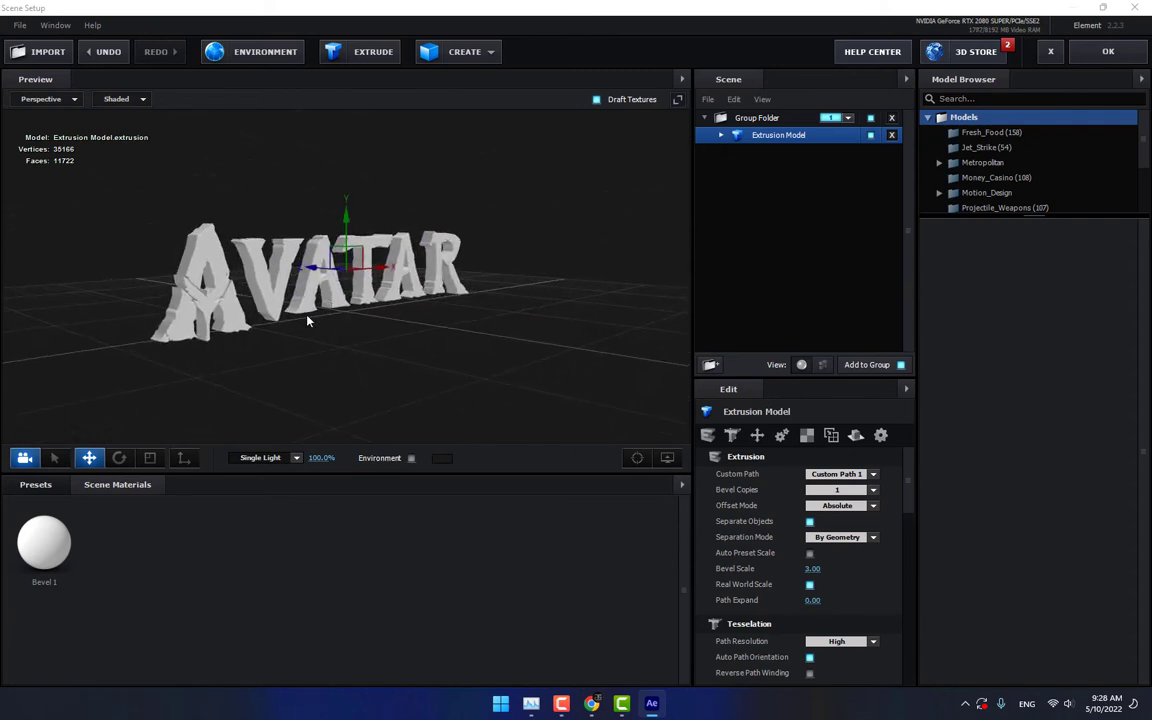
Step: Browse Pro_Shaders Stone and Metal presets and apply a dark grunge metal to the letters
scroll(308, 320, up, 3)
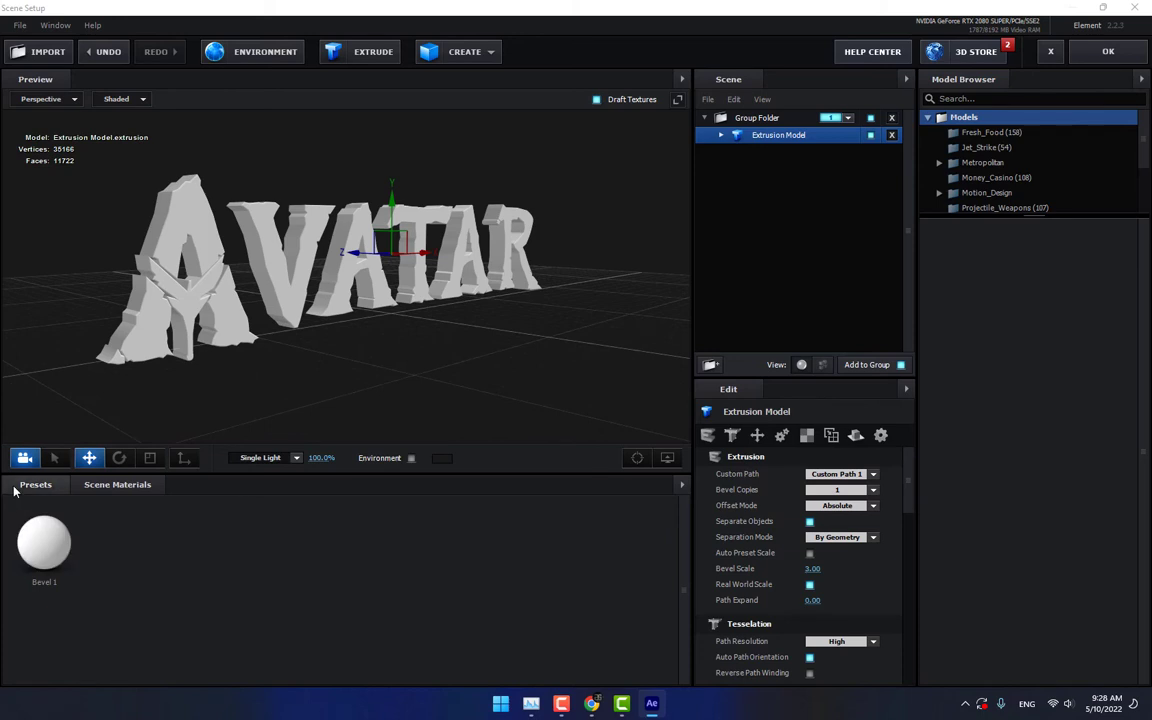
click(14, 489)
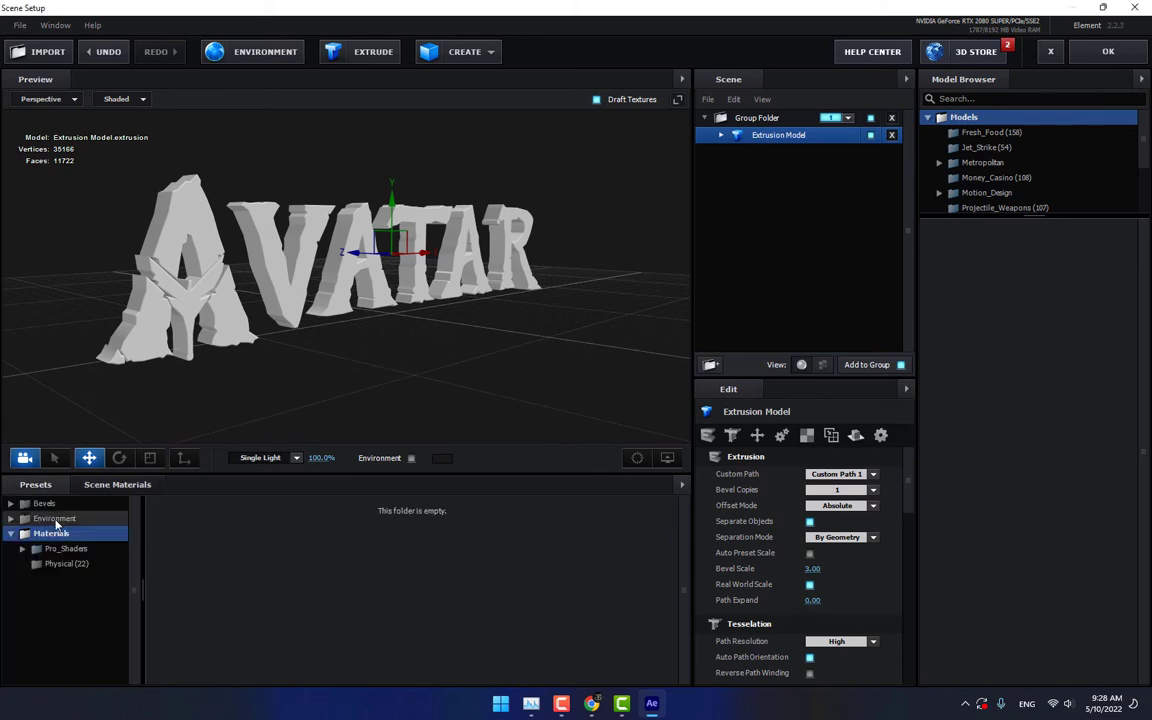
click(23, 549)
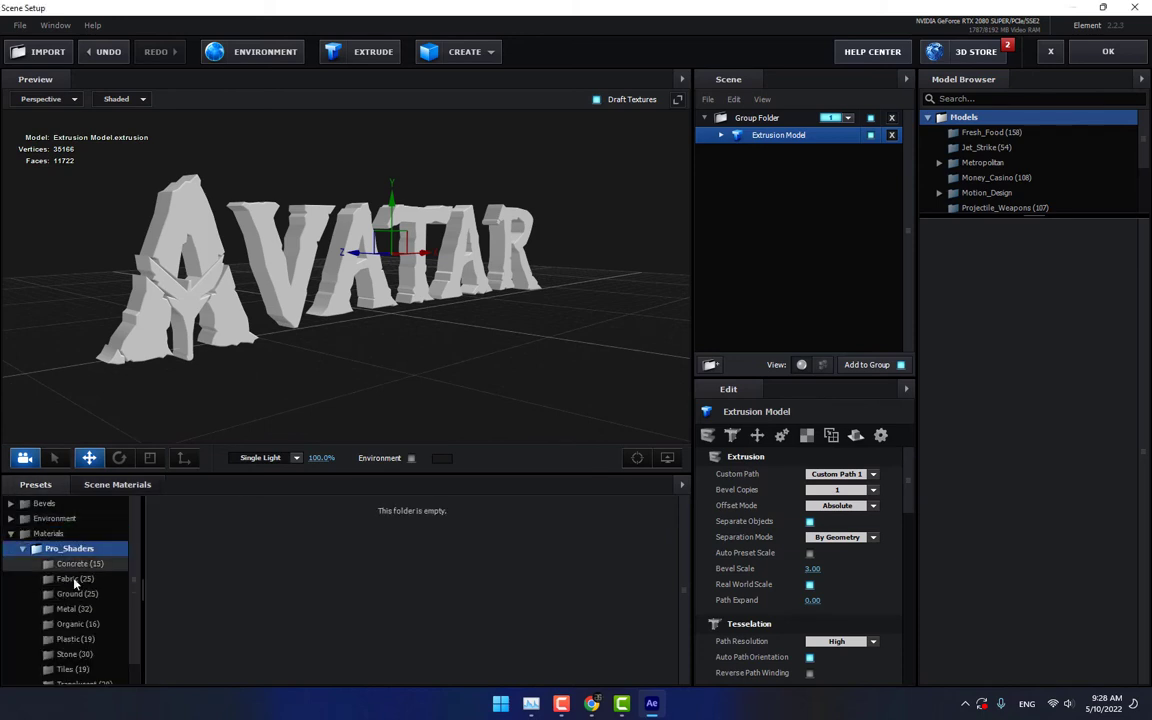
click(72, 631)
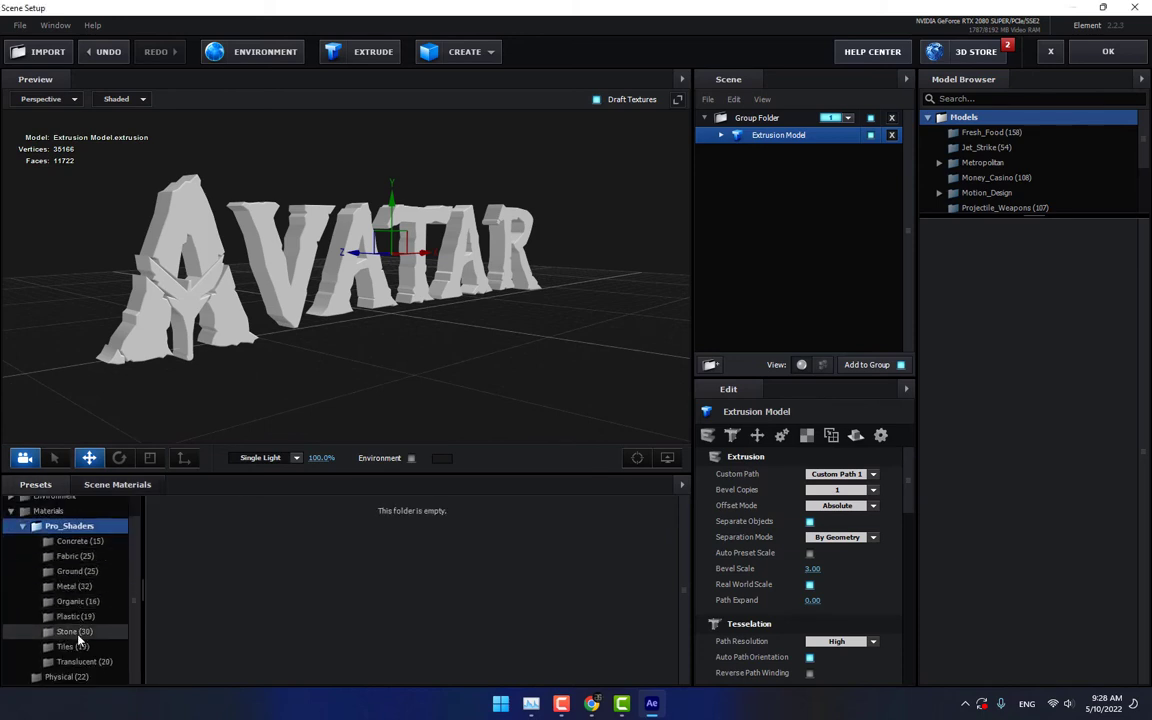
scroll(454, 560, down, 2)
scroll(300, 575, down, 3)
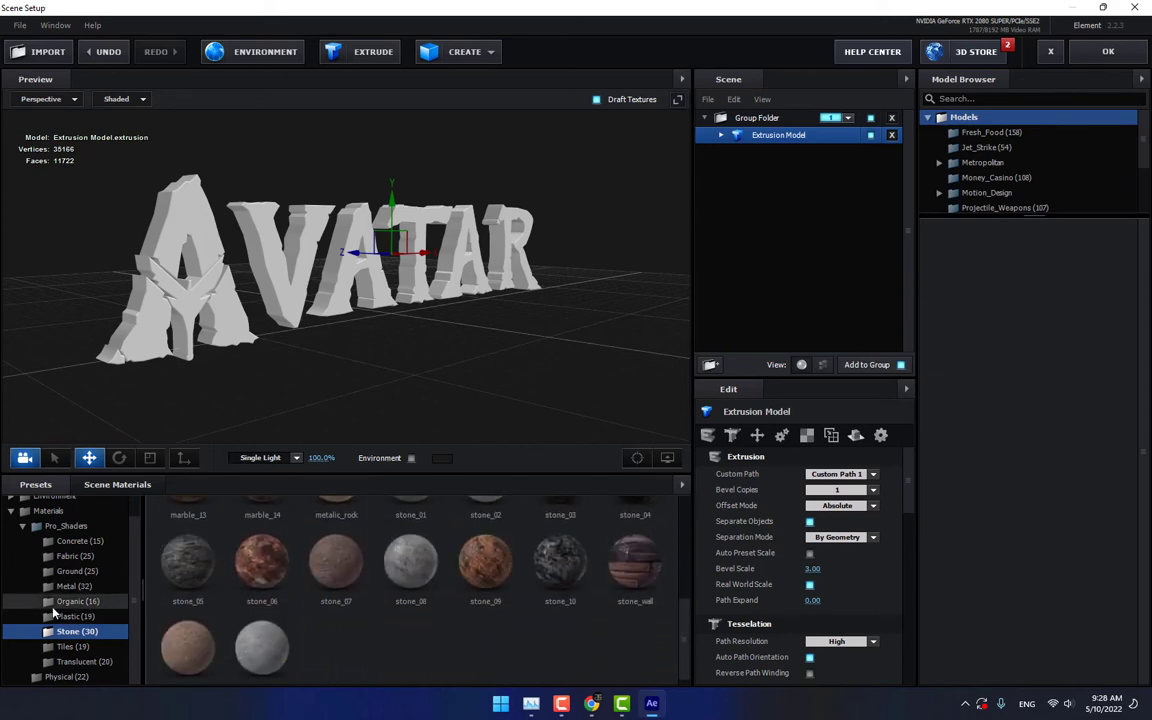
click(84, 603)
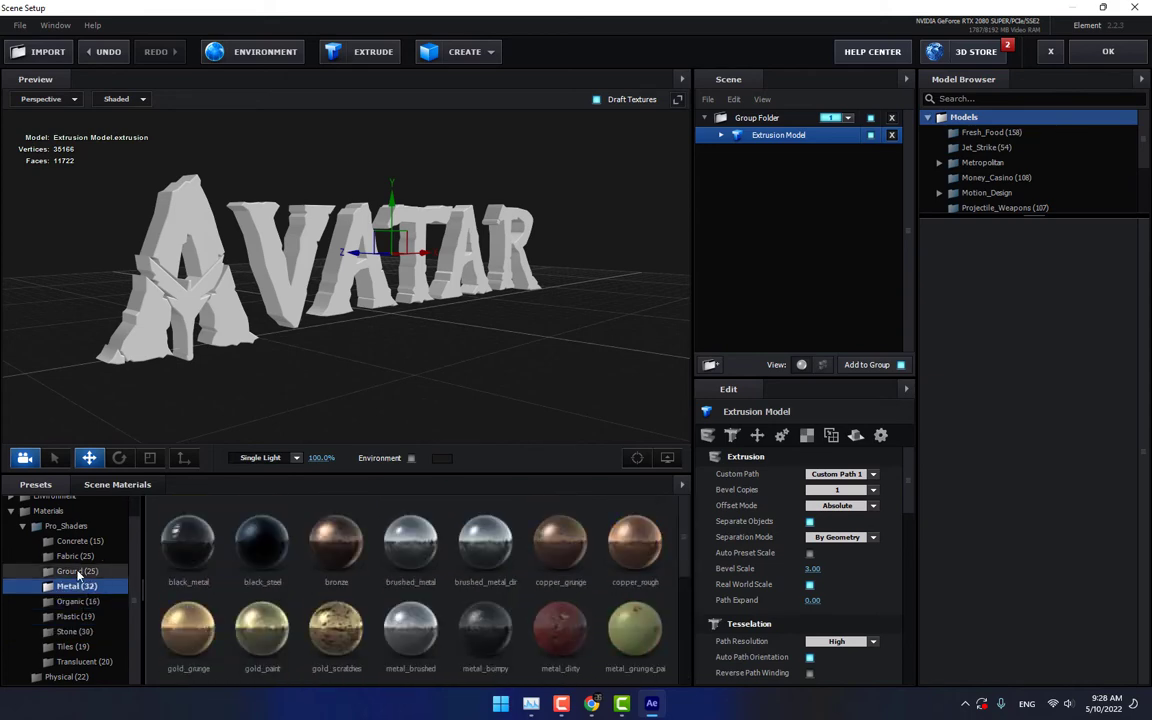
click(78, 571)
scroll(450, 597, down, 3)
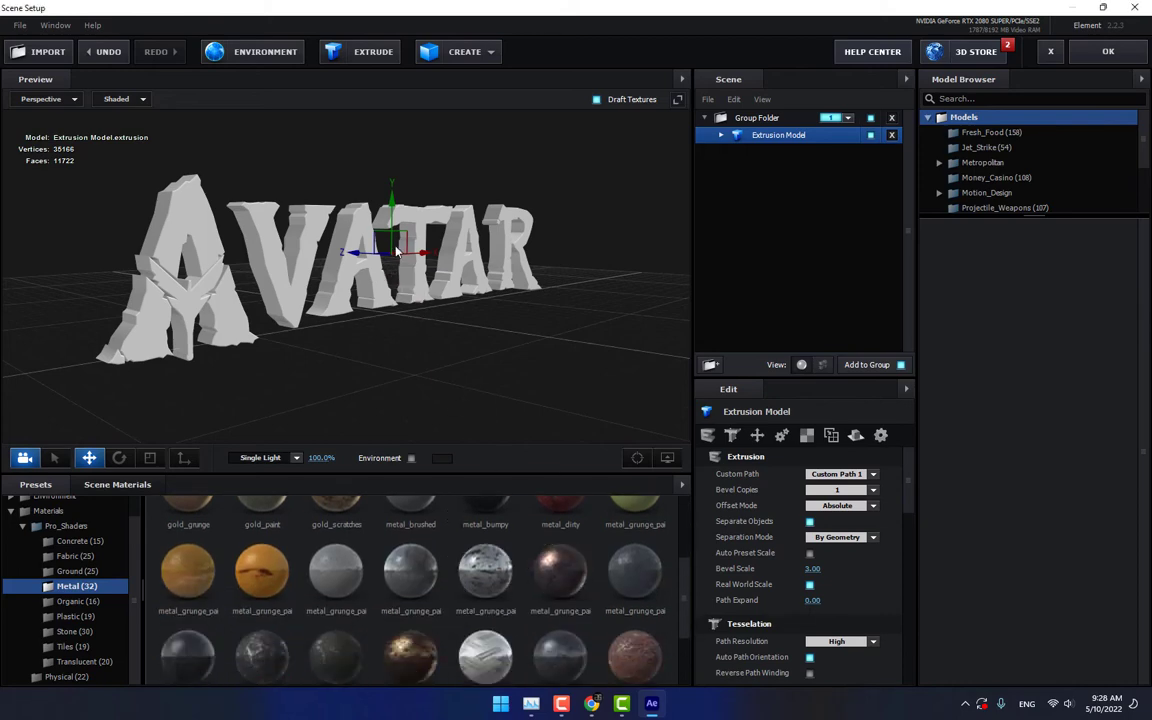
drag(560, 580, 385, 210)
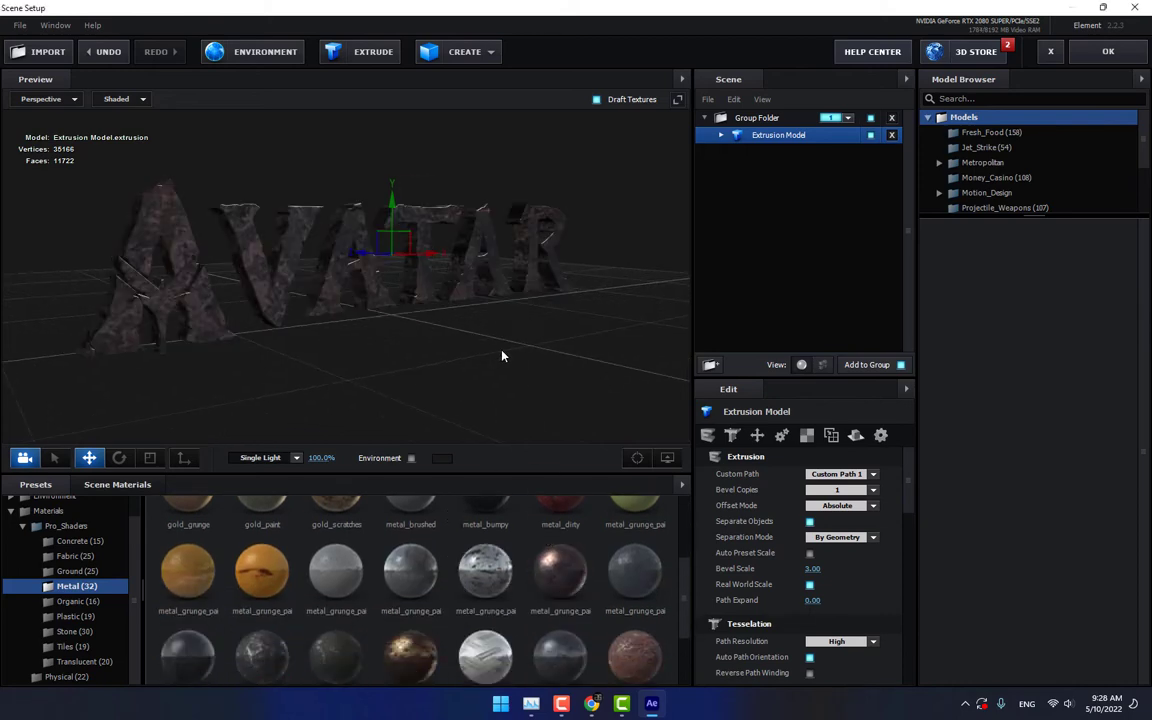
drag(481, 352, 490, 351)
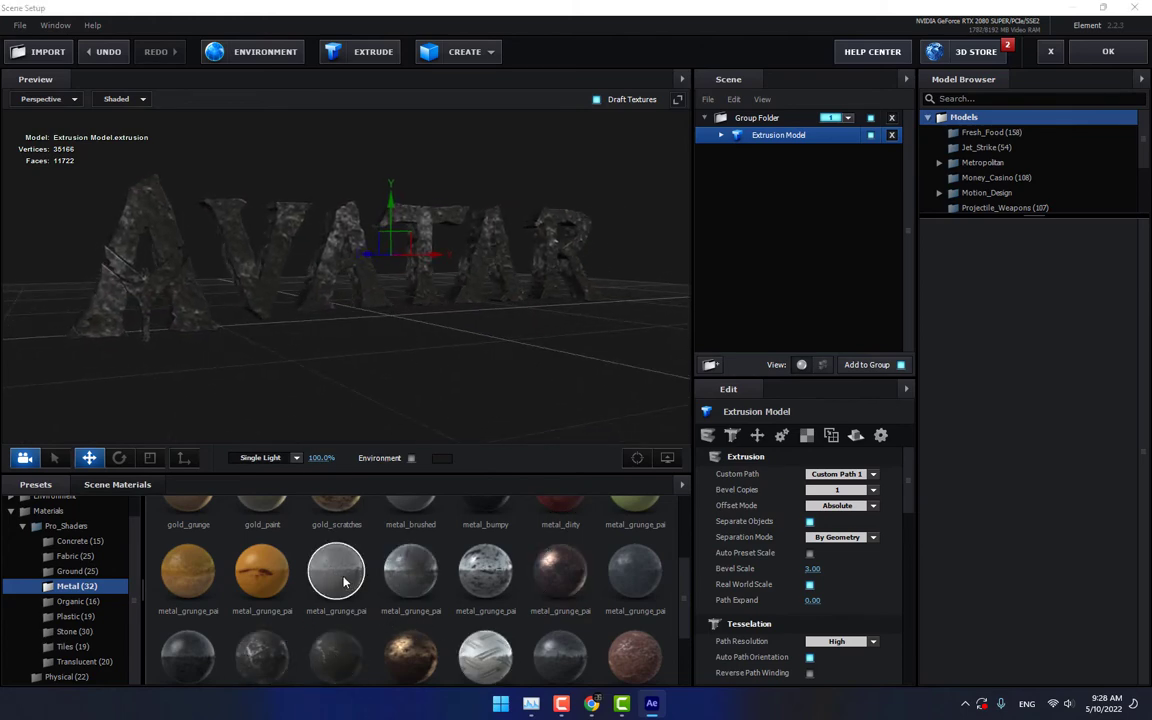
Step: Try Translucent materials like chlorine and frosted blue, ending with glass_cracks on the letters
click(80, 661)
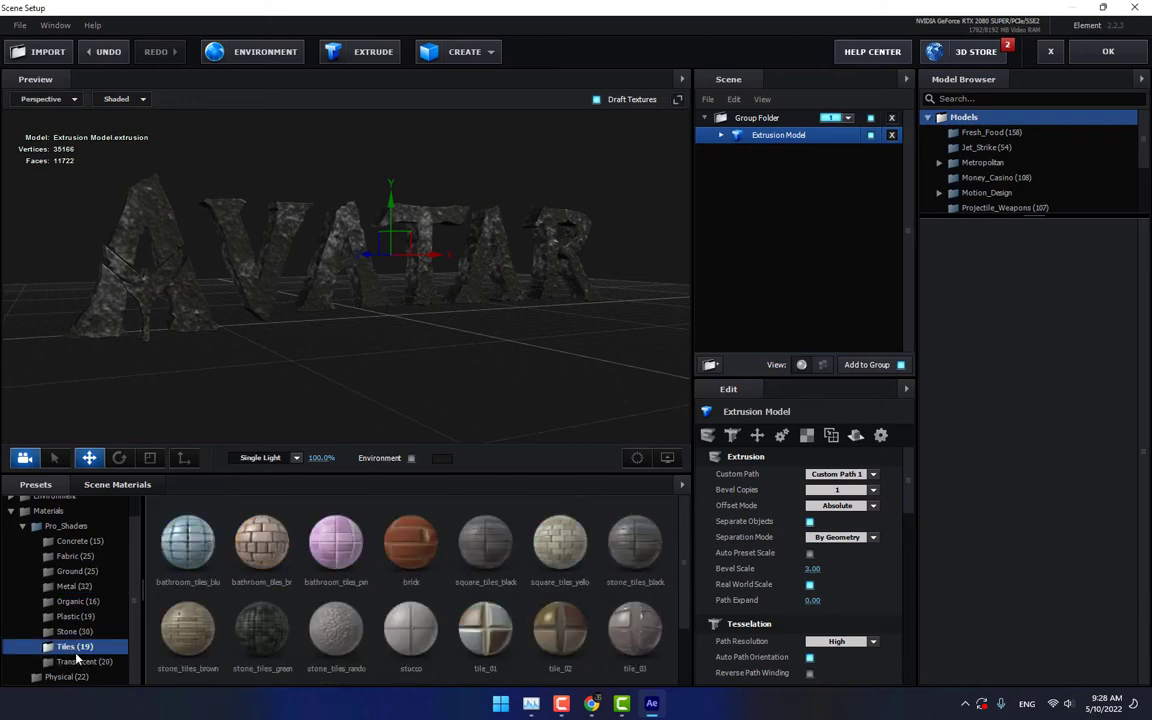
click(80, 661)
drag(491, 556, 405, 200)
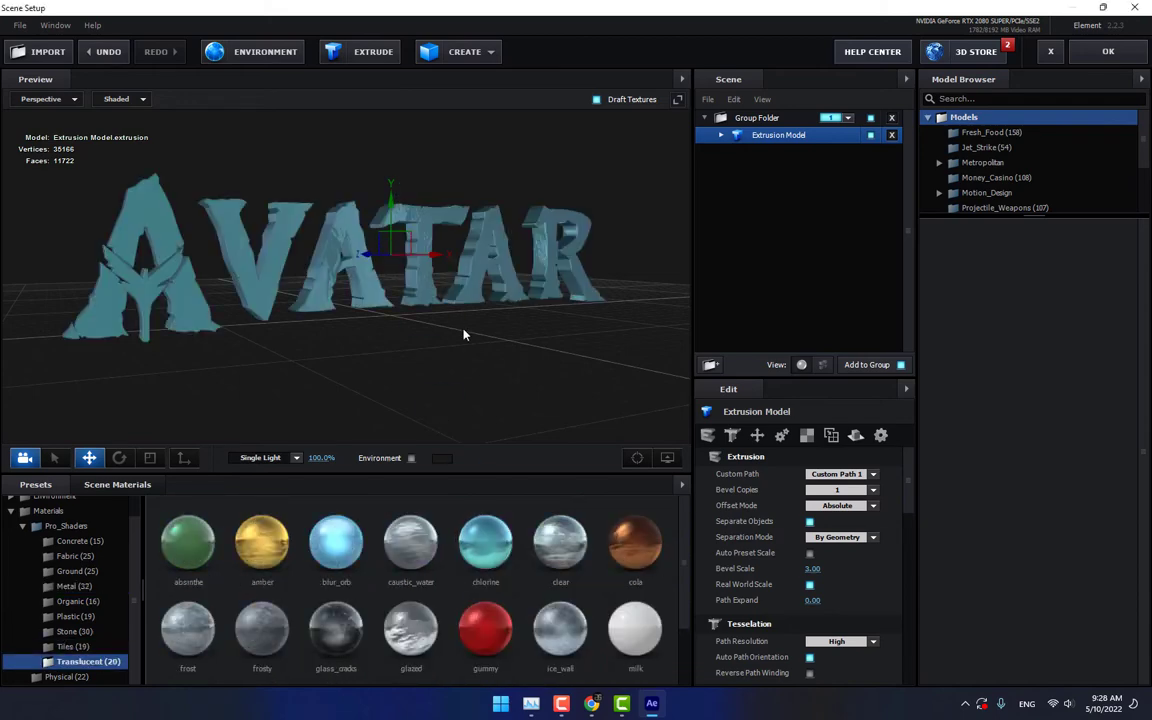
scroll(390, 577, down, 2)
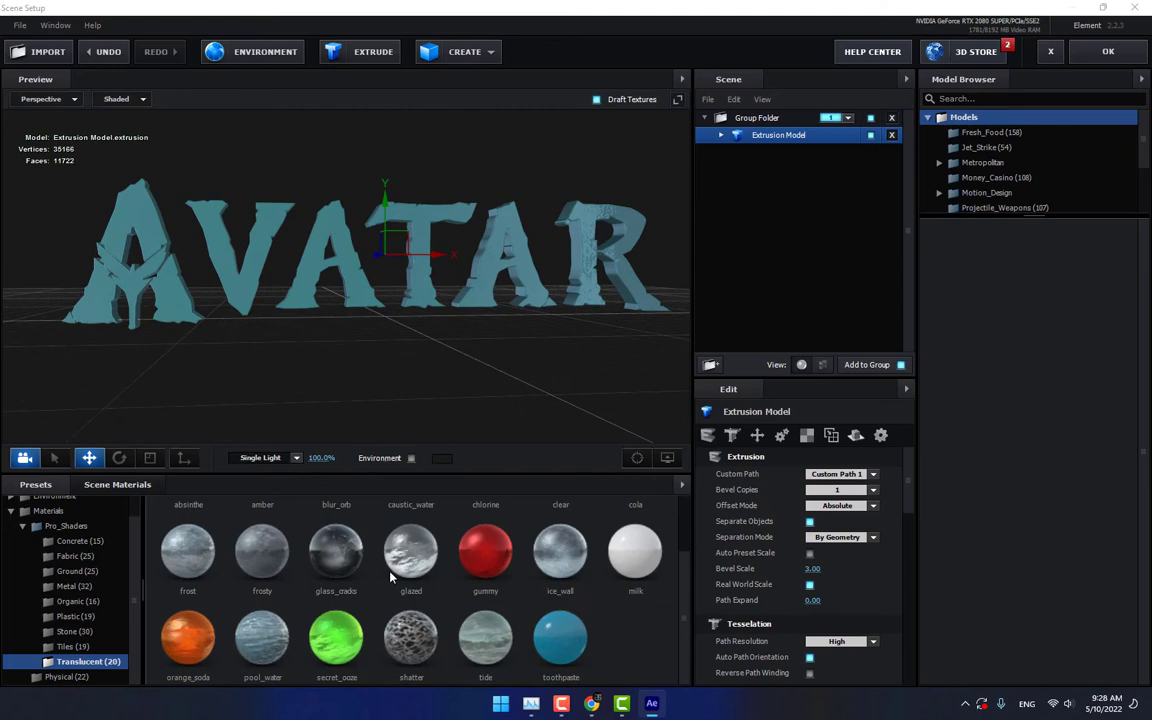
drag(340, 567, 455, 312)
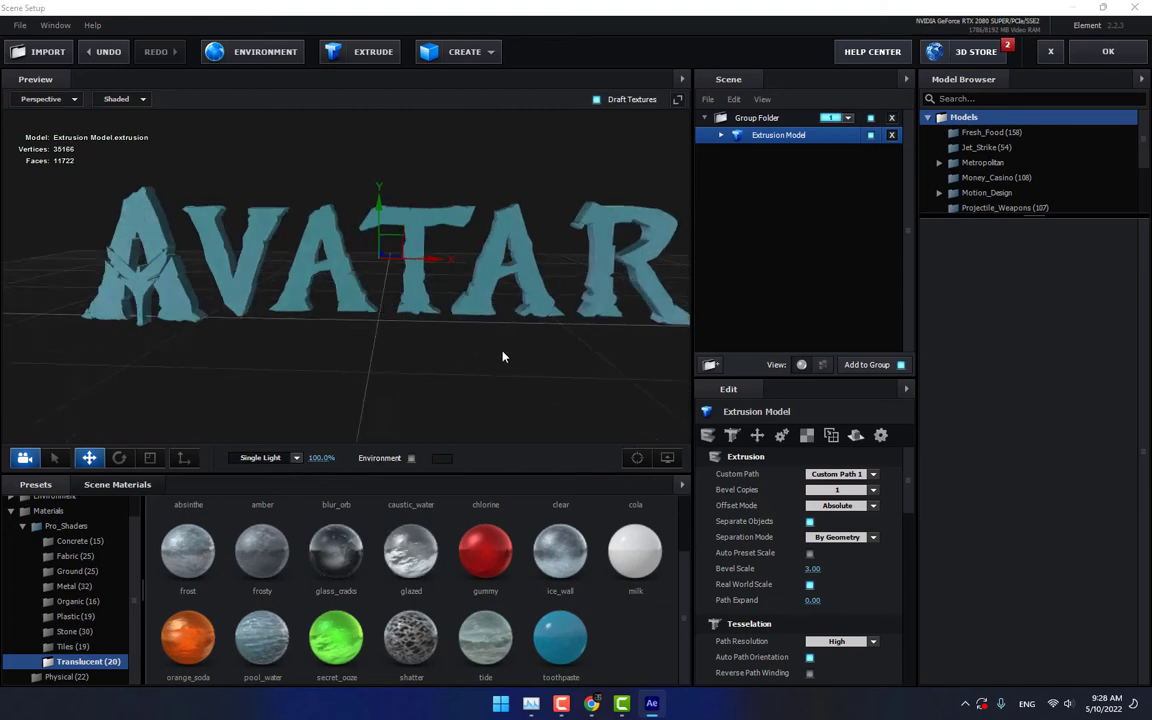
drag(350, 570, 419, 296)
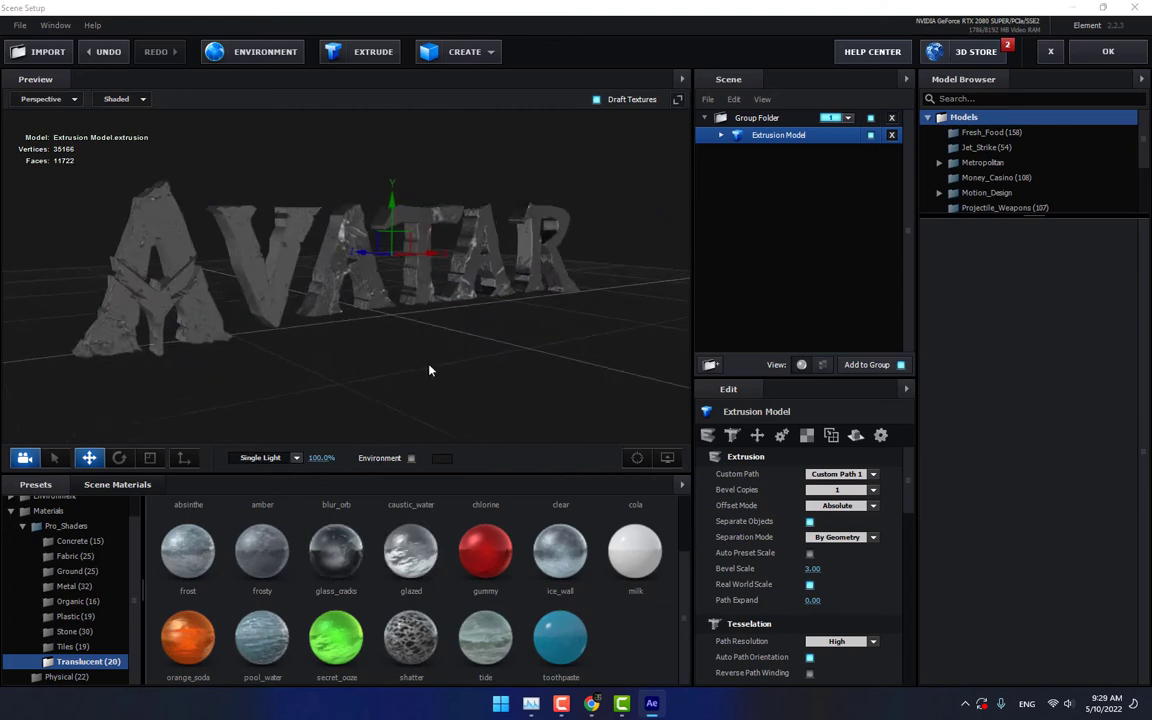
drag(421, 366, 425, 358)
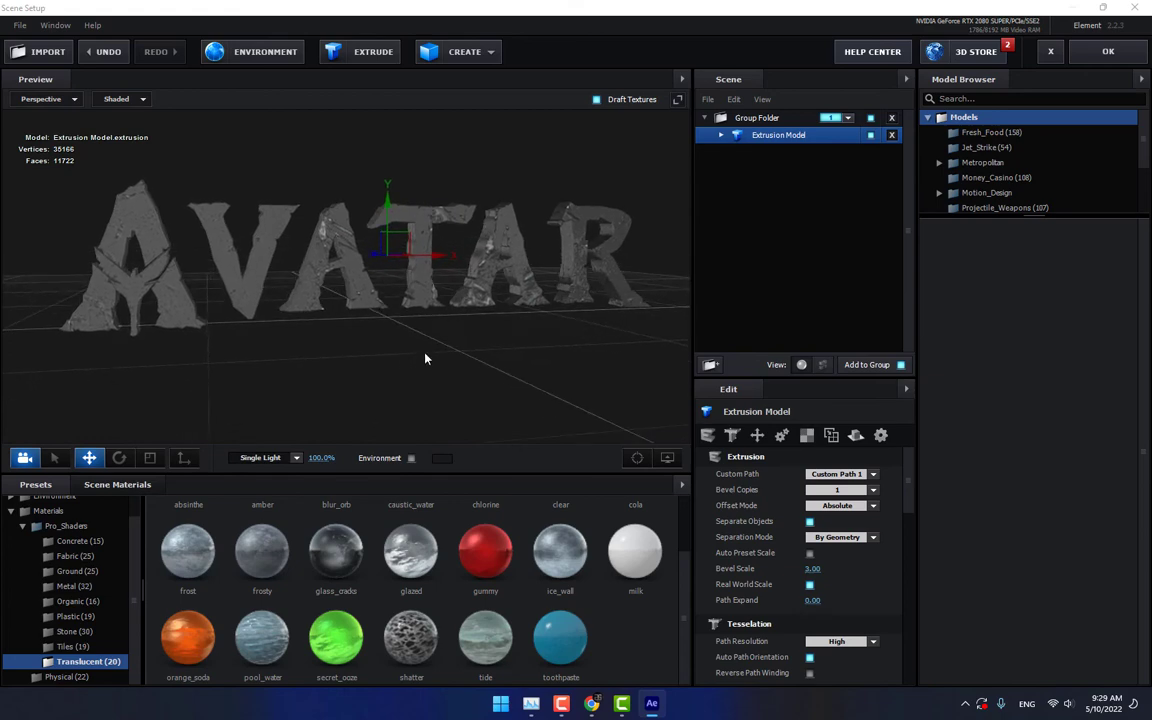
Step: Set the glass_cracks material's diffuse colour to a bright pure blue
click(721, 136)
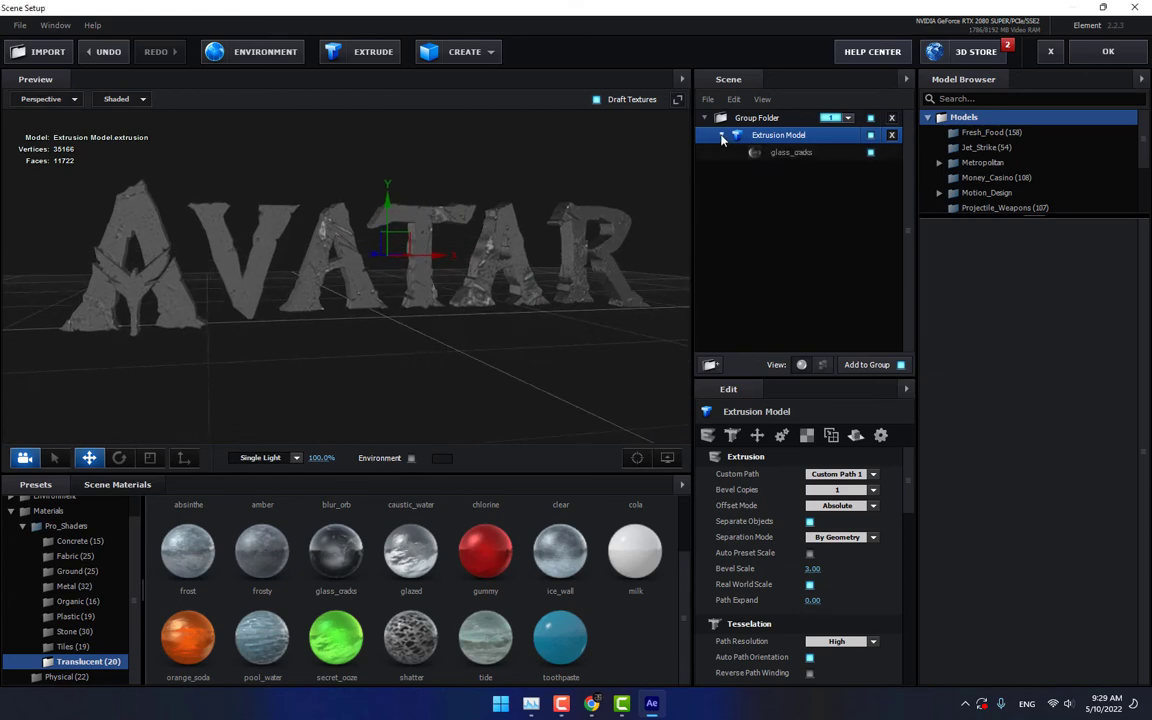
click(786, 154)
click(808, 436)
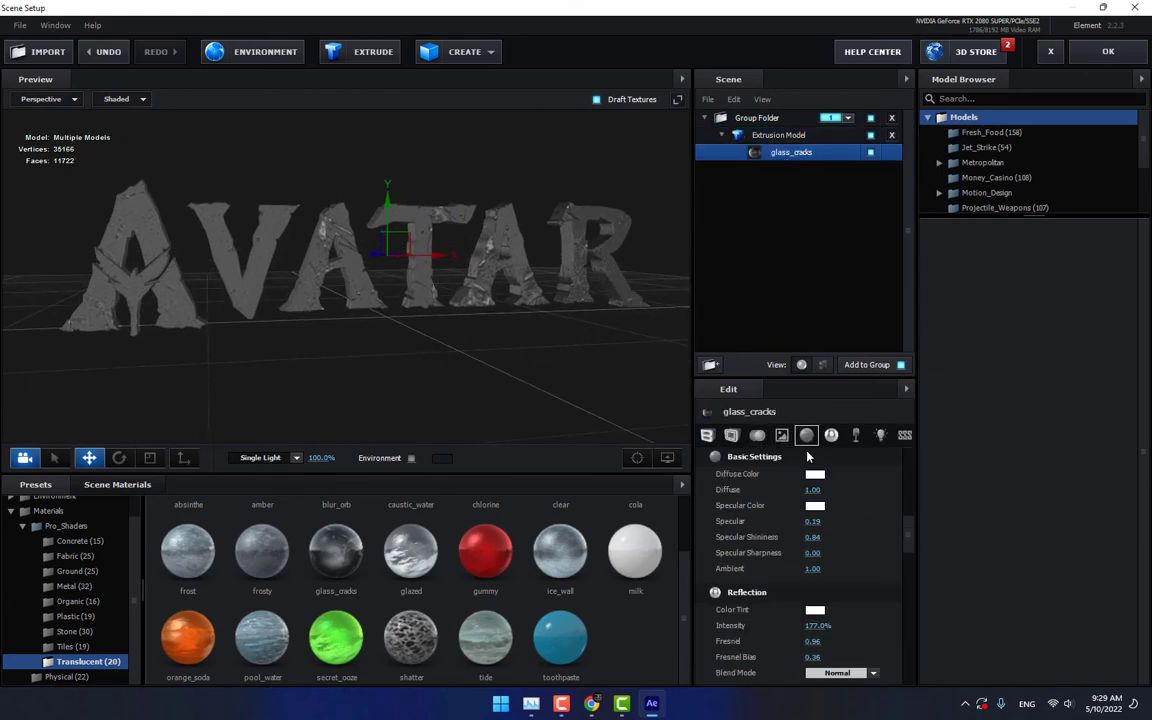
click(815, 473)
click(925, 517)
text(0E78C9)
drag(863, 439, 885, 412)
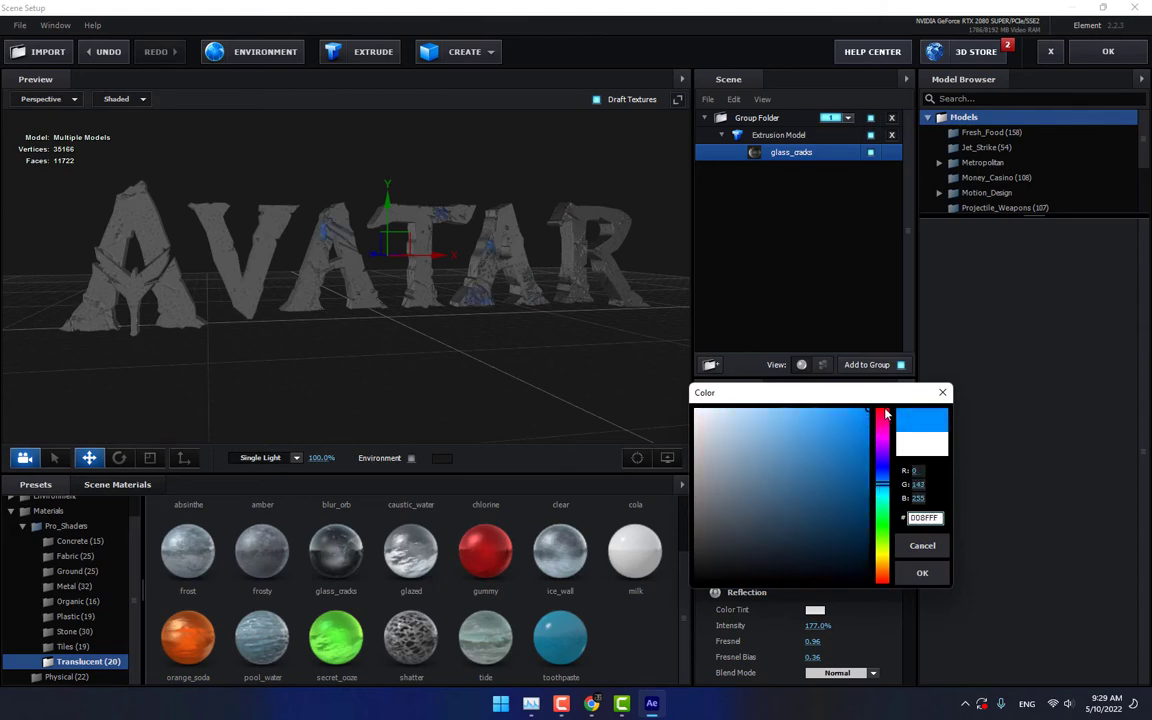
click(920, 570)
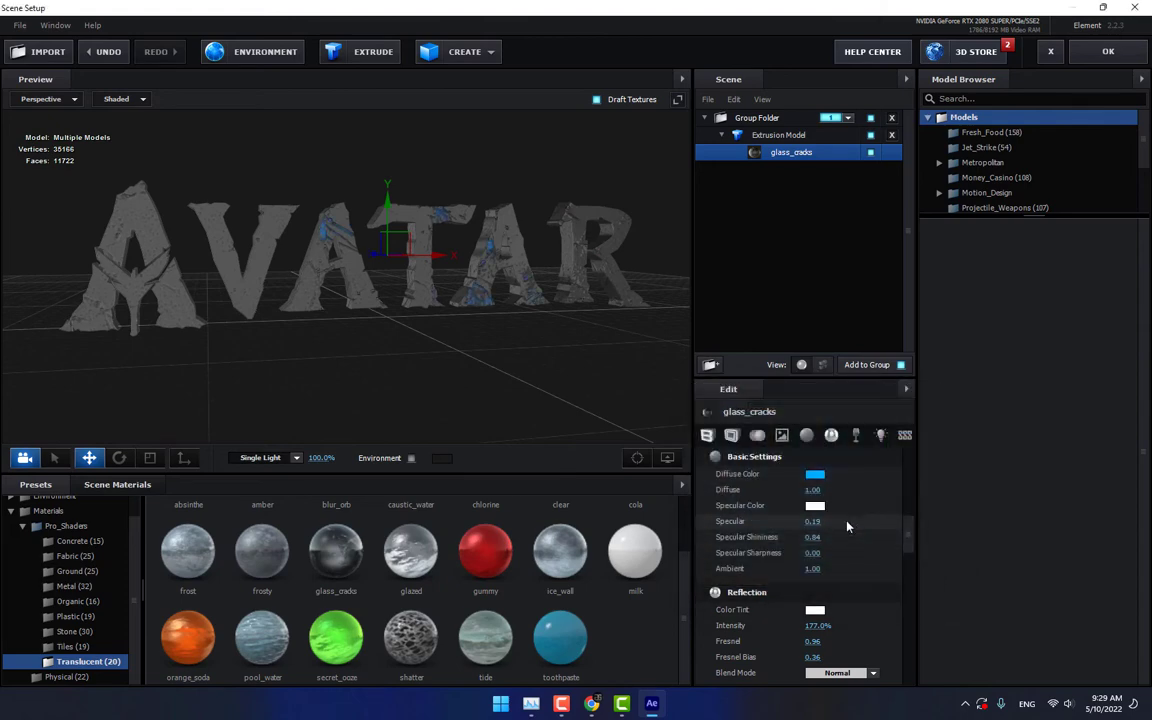
Step: Make the specular colour deep blue and the reflection tint a light cyan blue
click(814, 504)
click(881, 502)
click(862, 450)
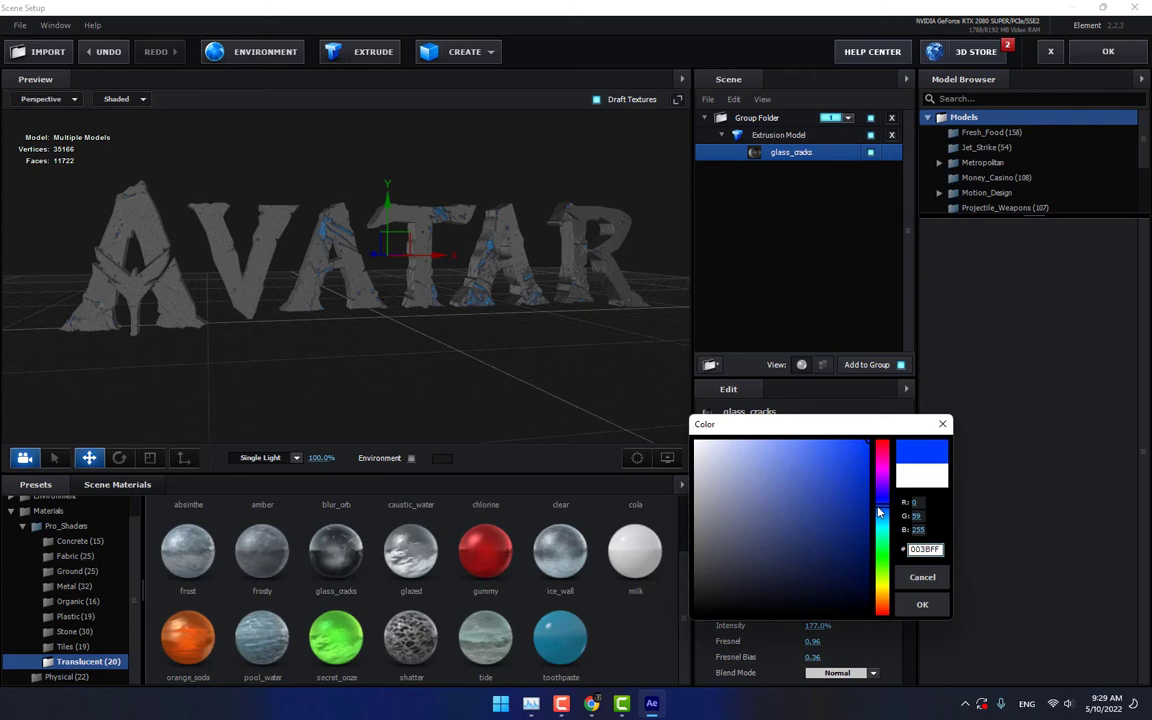
click(922, 604)
click(815, 615)
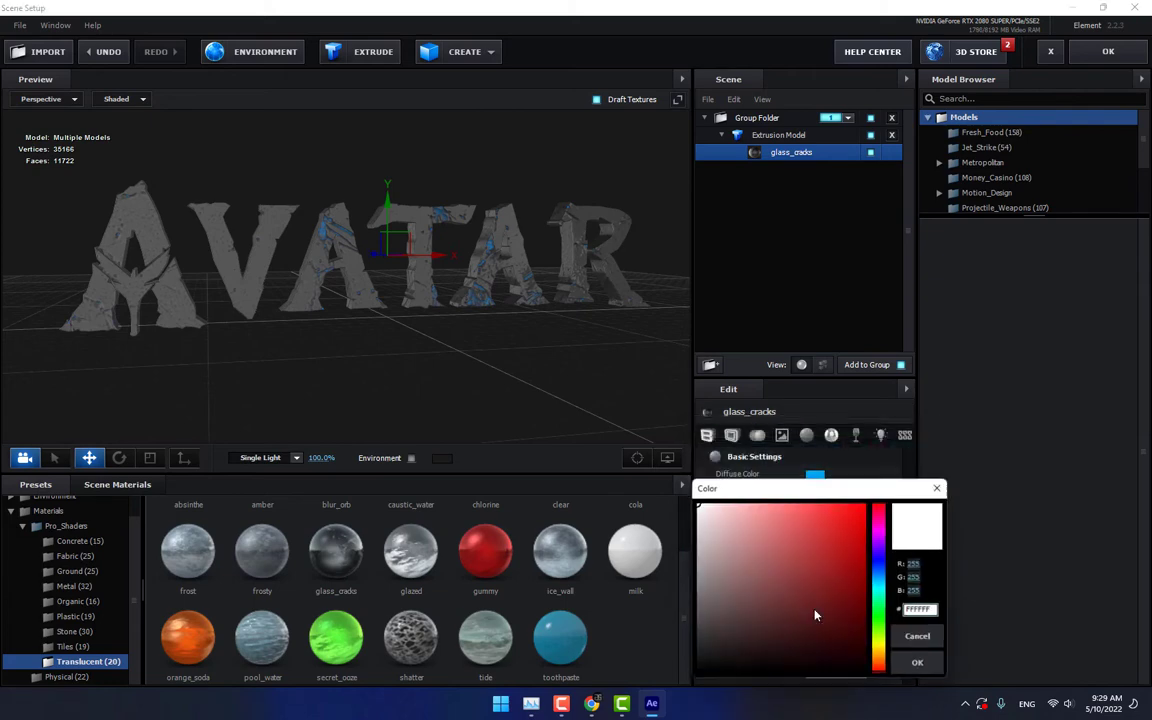
click(866, 512)
click(883, 578)
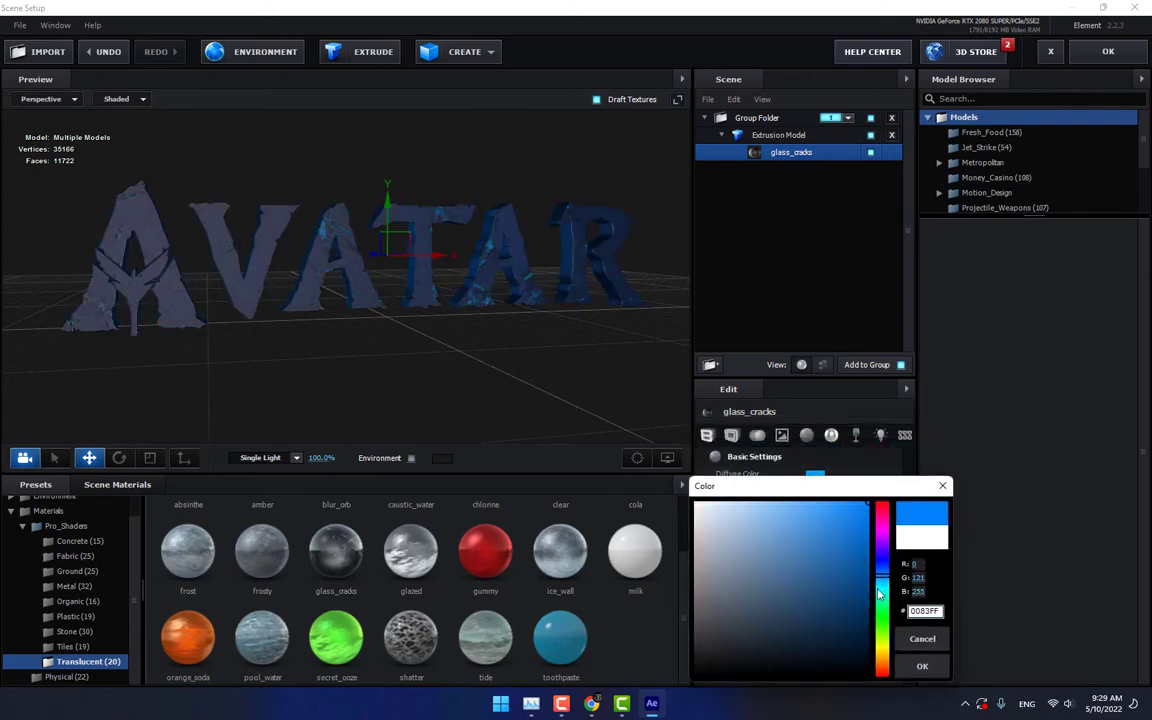
drag(879, 594, 885, 587)
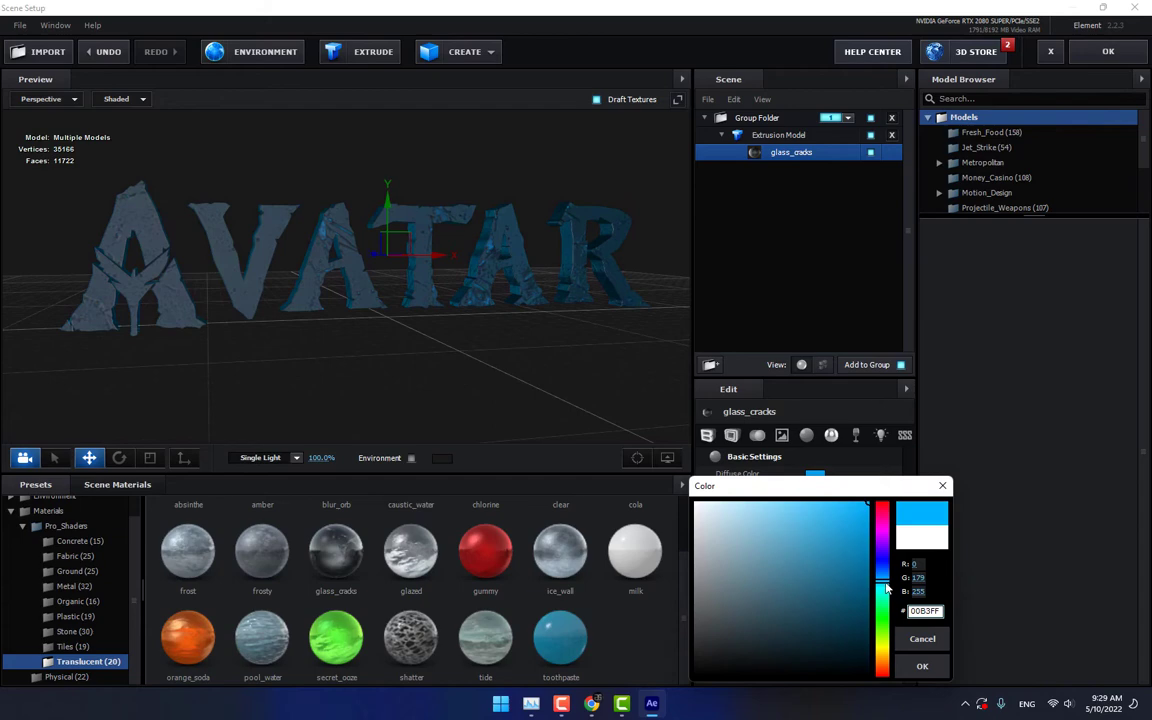
click(922, 666)
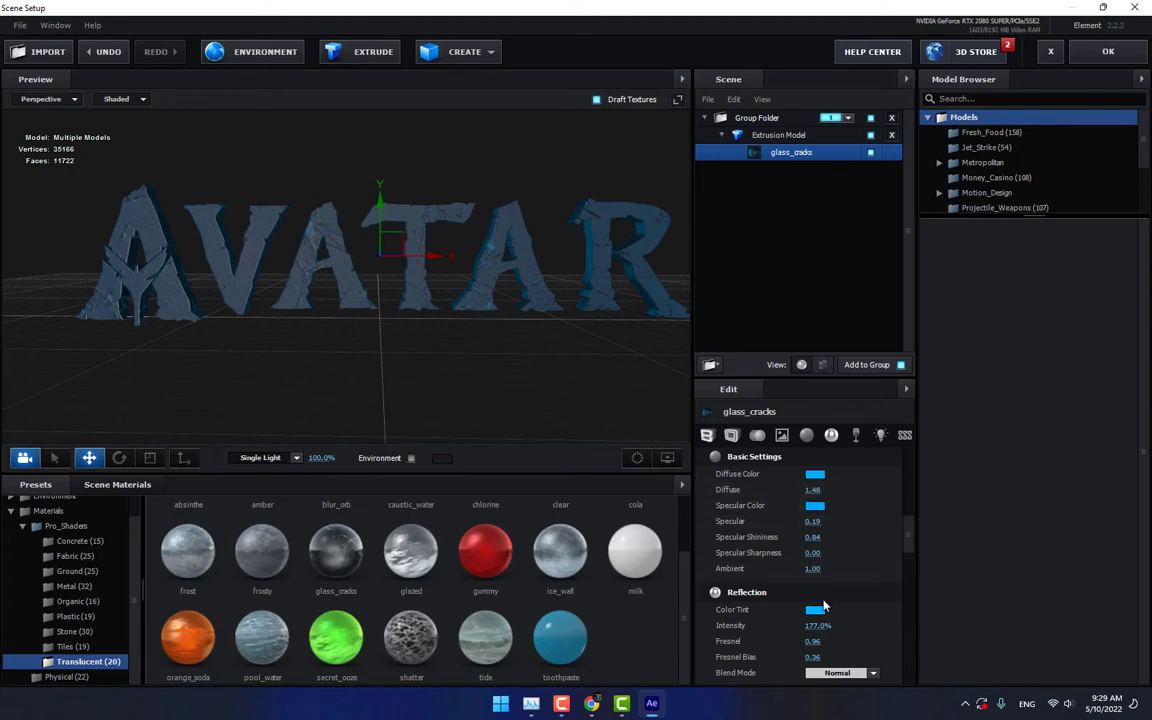
Step: Raise the material's reflection intensity above 500%
drag(866, 617, 970, 608)
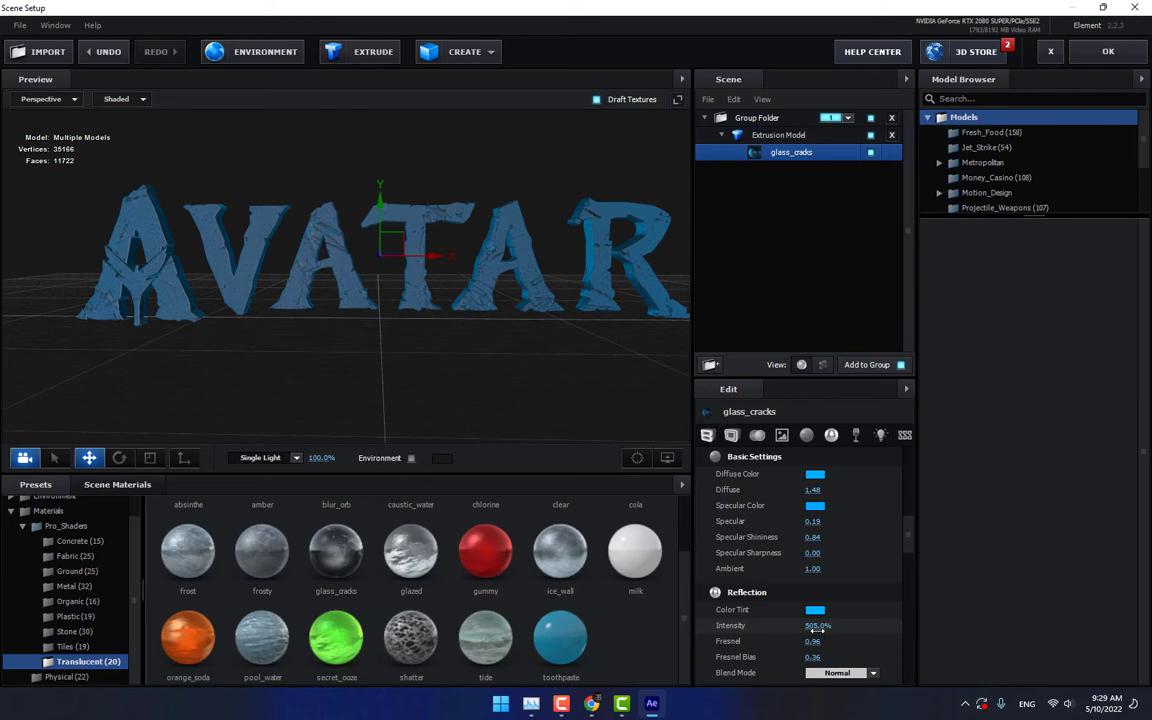
drag(634, 629, 840, 604)
drag(570, 315, 480, 297)
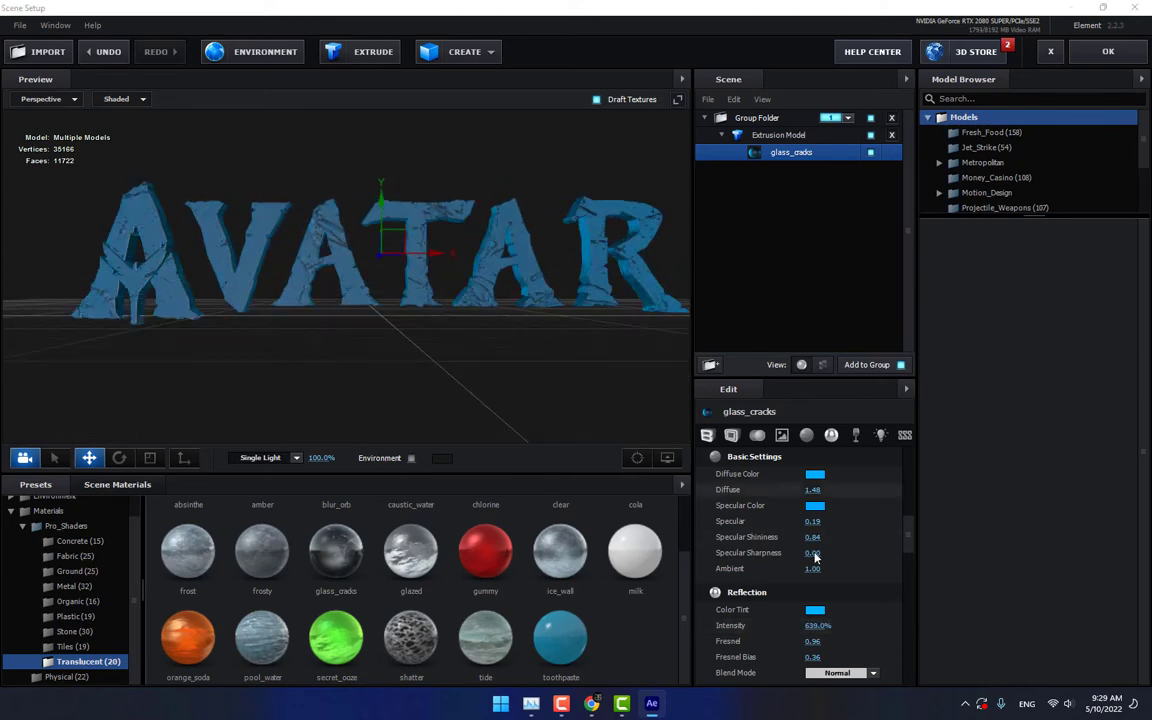
scroll(815, 558, down, 2)
scroll(856, 594, down, 2)
scroll(864, 609, down, 2)
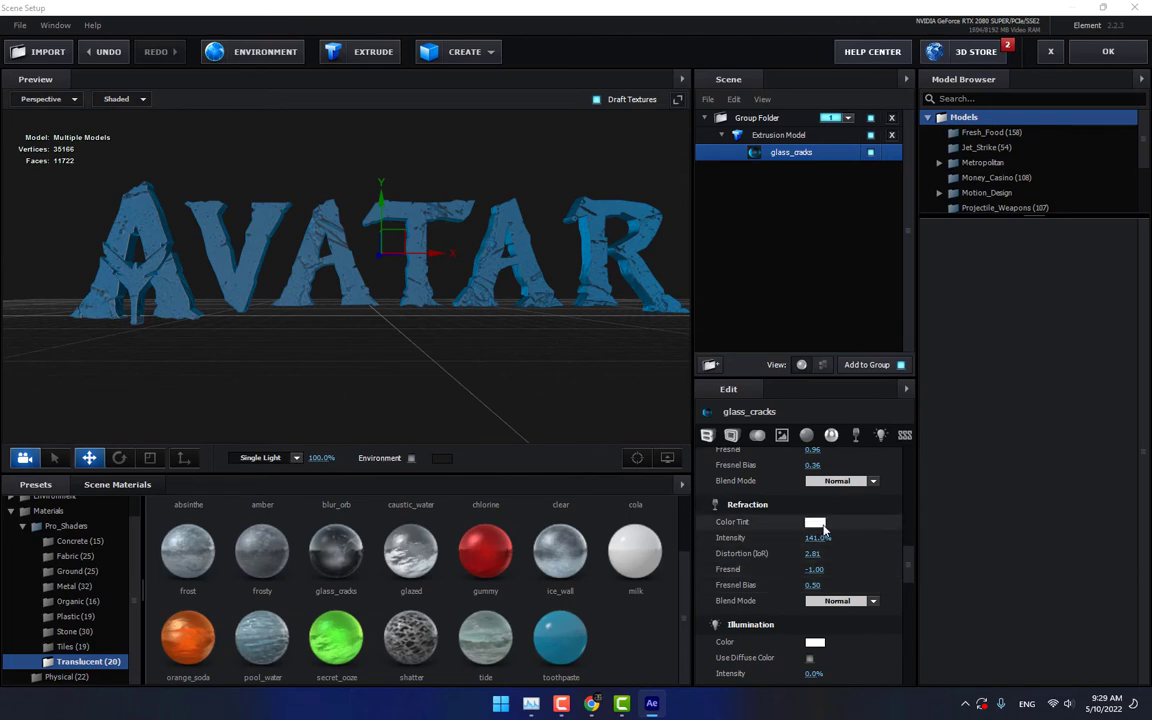
Step: Set the glass refraction intensity to 0.0%
mouse_move(823, 530)
mouse_down()
mouse_move(916, 563)
mouse_move(700, 563)
mouse_up()
mouse_move(503, 391)
mouse_down()
mouse_move(491, 357)
mouse_move(267, 93)
mouse_up()
scroll(874, 560, down, 1)
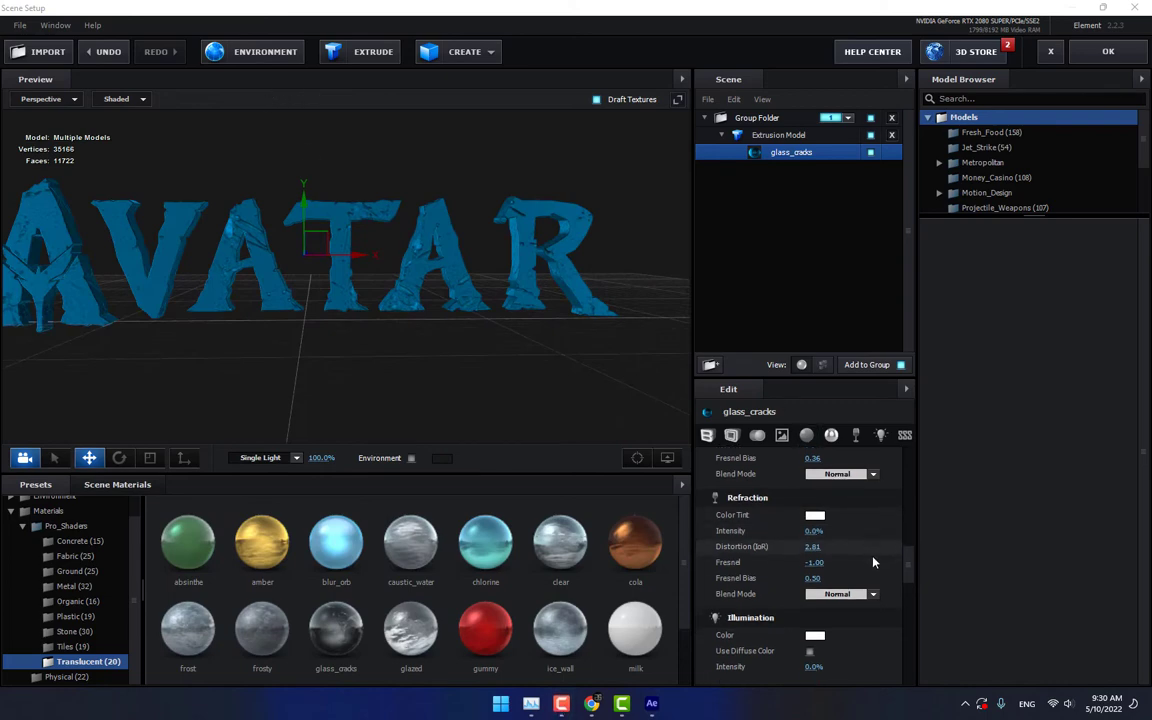
scroll(874, 560, down, 2)
scroll(784, 519, down, 2)
scroll(843, 529, up, 2)
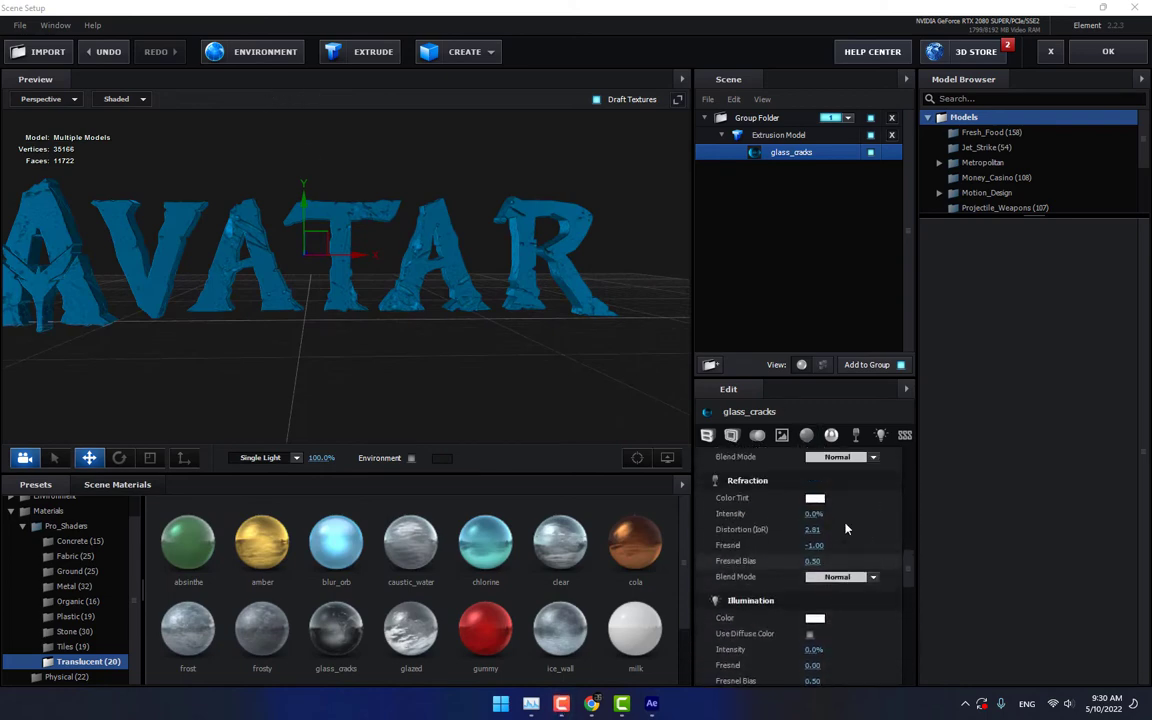
scroll(845, 527, up, 2)
scroll(846, 525, up, 2)
scroll(847, 524, up, 2)
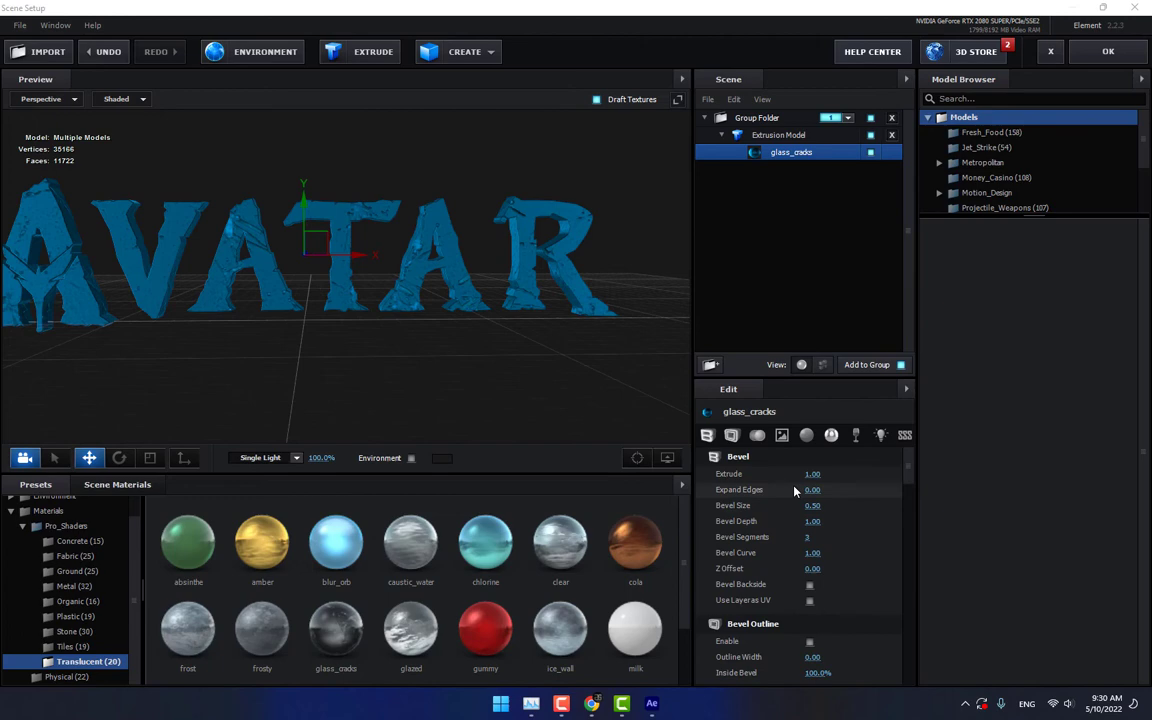
scroll(840, 517, down, 3)
scroll(830, 509, down, 2)
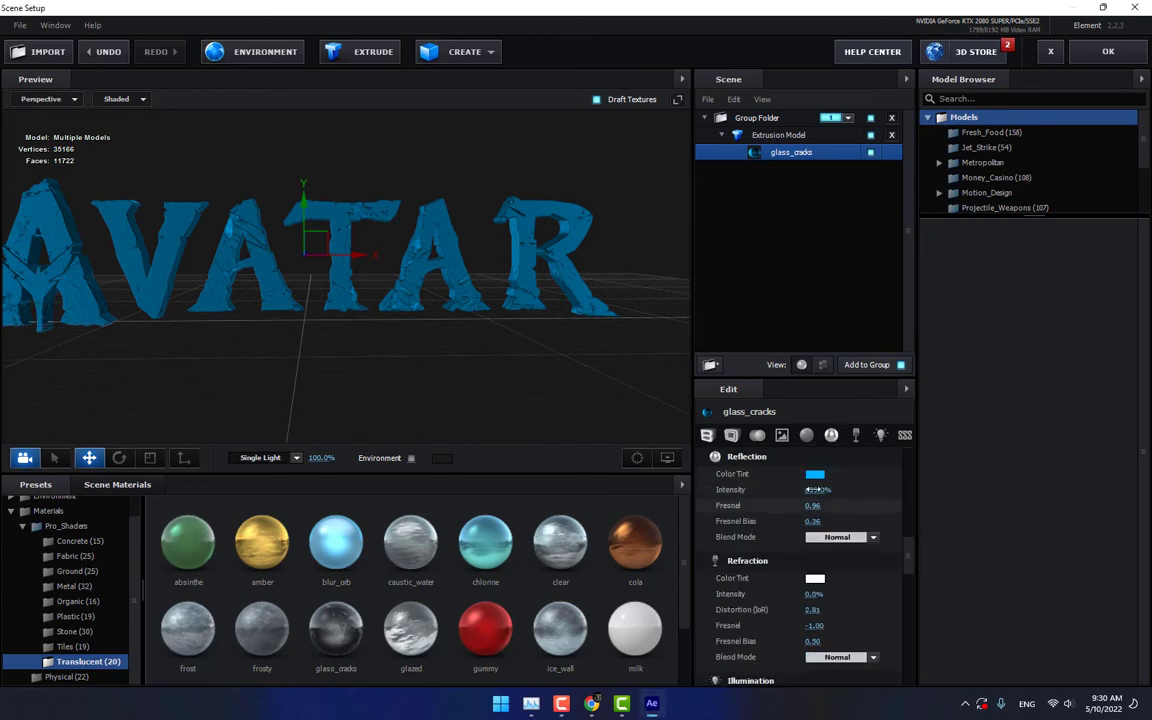
Step: Push reflection intensity to 657%, apply Cinema lighting, and set Fresnel to 0.92
mouse_move(818, 490)
mouse_down()
mouse_move(841, 490)
mouse_move(837, 509)
mouse_up()
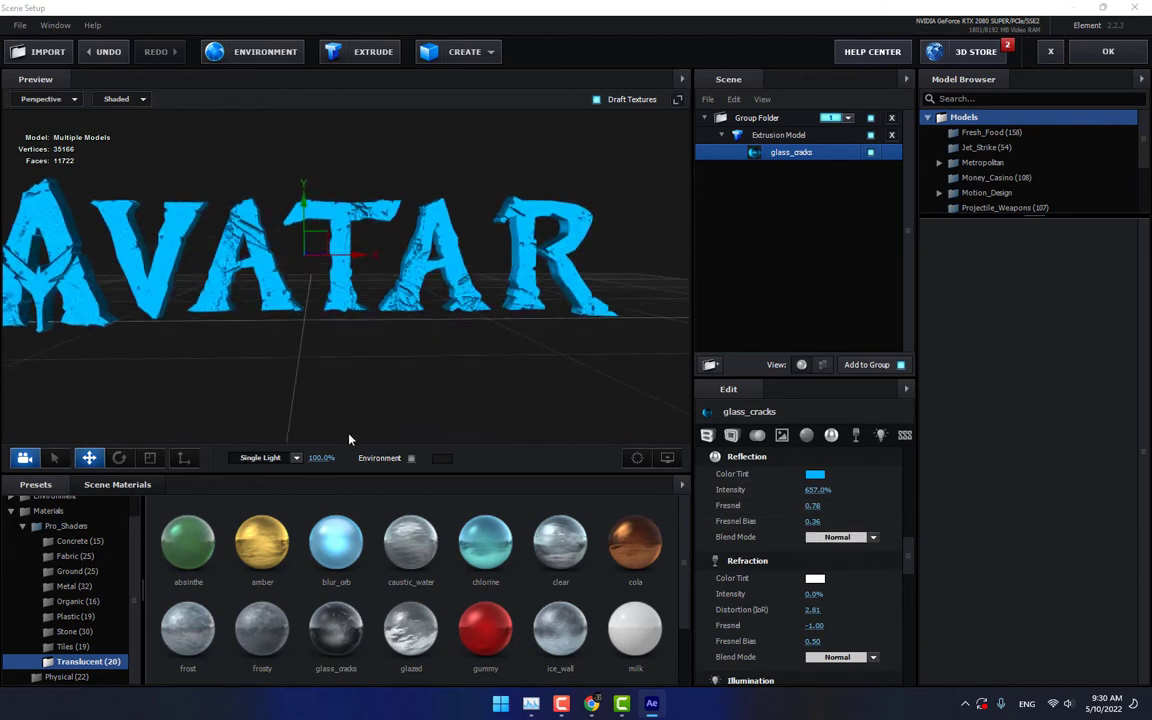
click(268, 457)
click(270, 457)
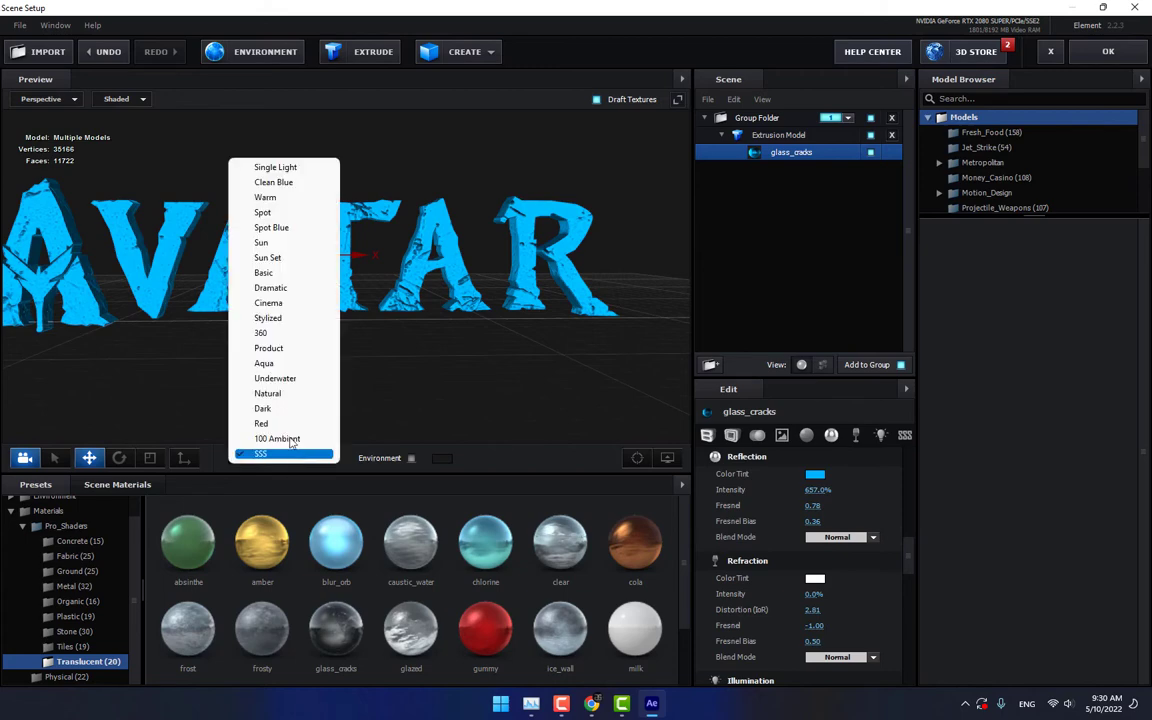
click(268, 302)
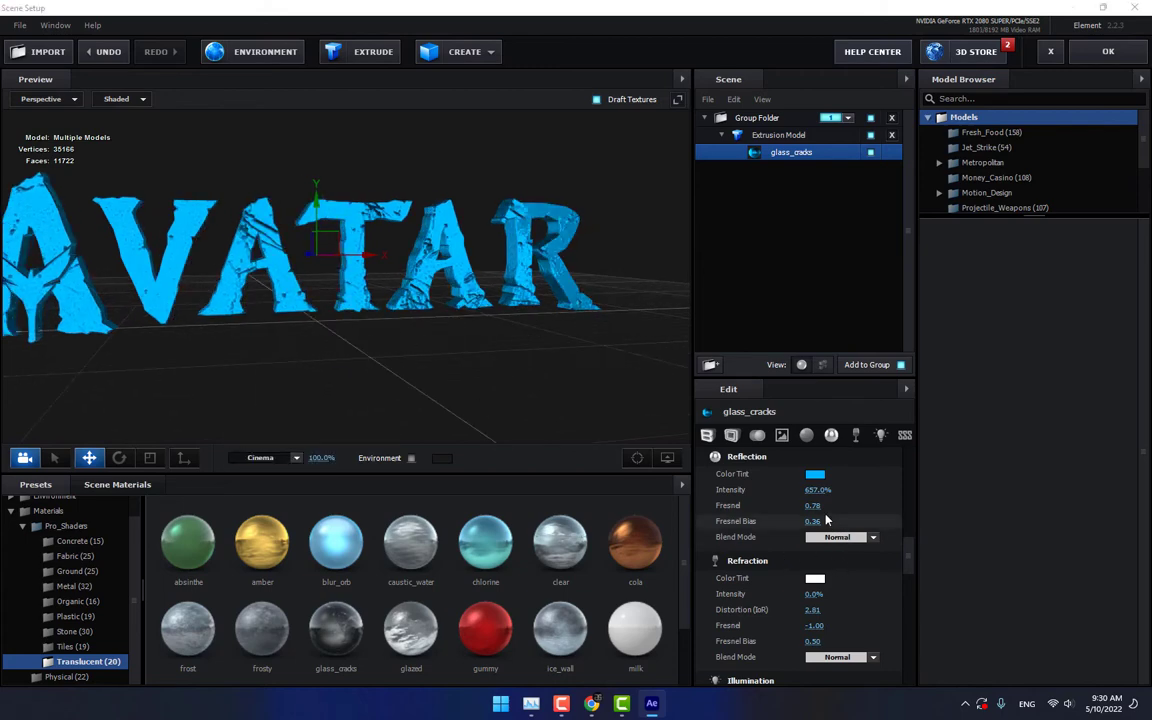
drag(812, 505, 836, 523)
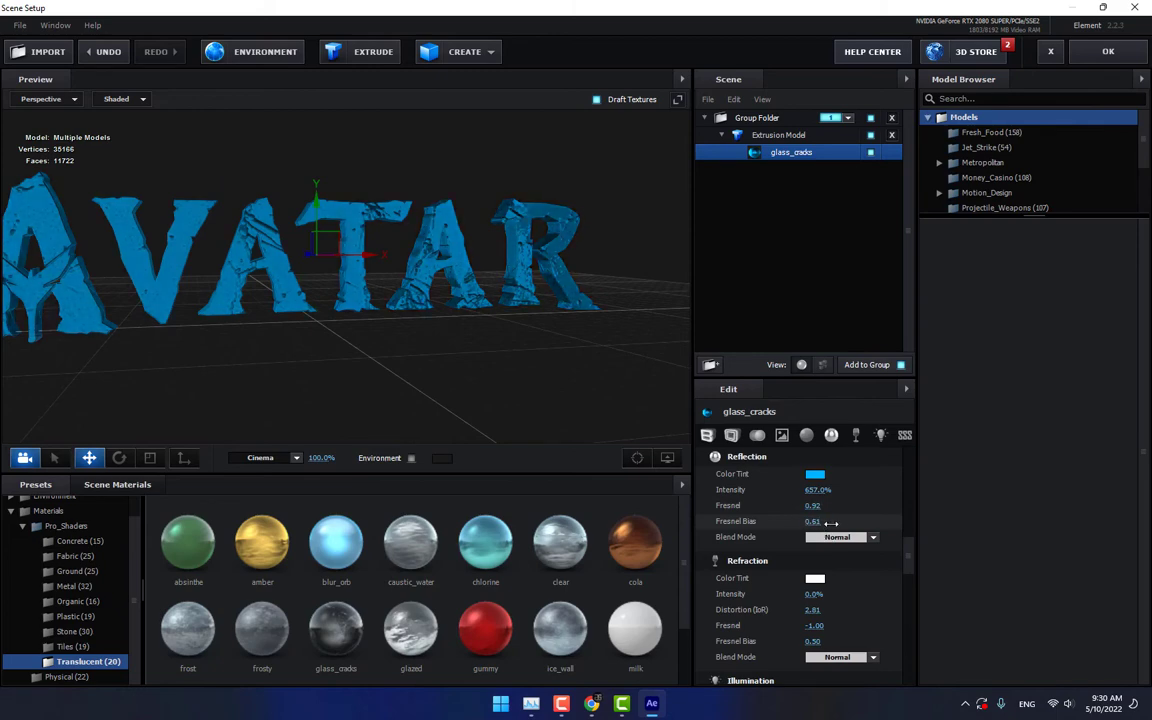
drag(470, 350, 432, 316)
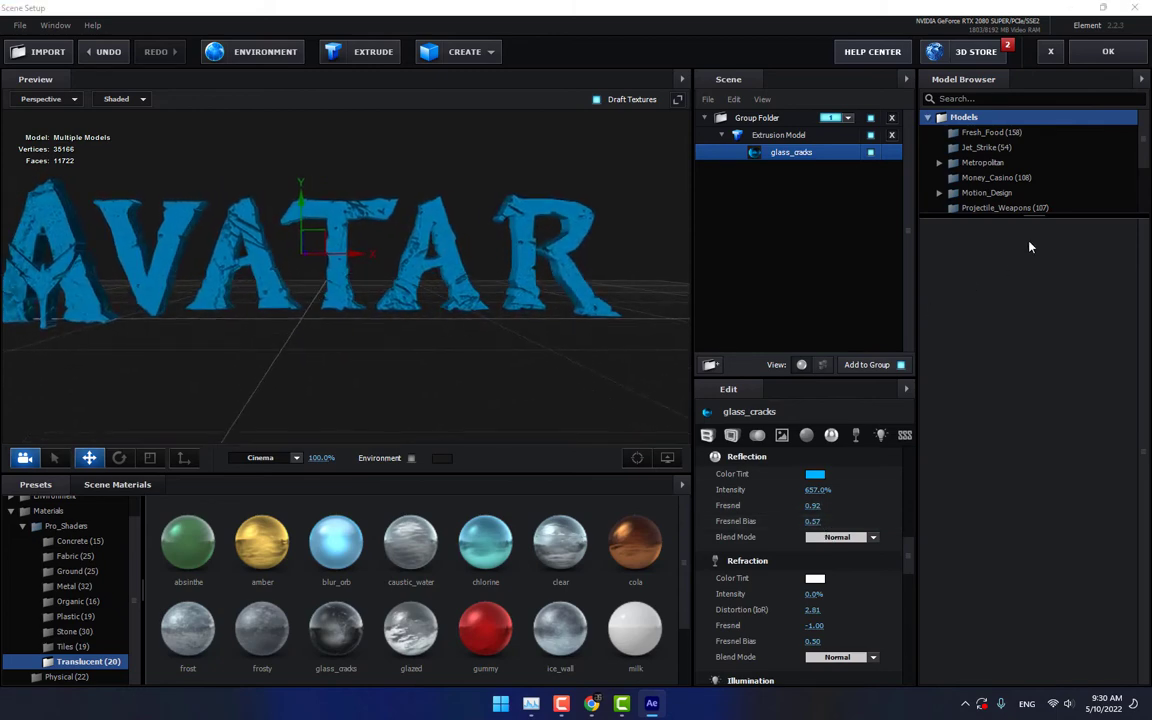
Step: Accept the 3D scene, then reopen Scene Setup for the 3D Title layer
click(1121, 56)
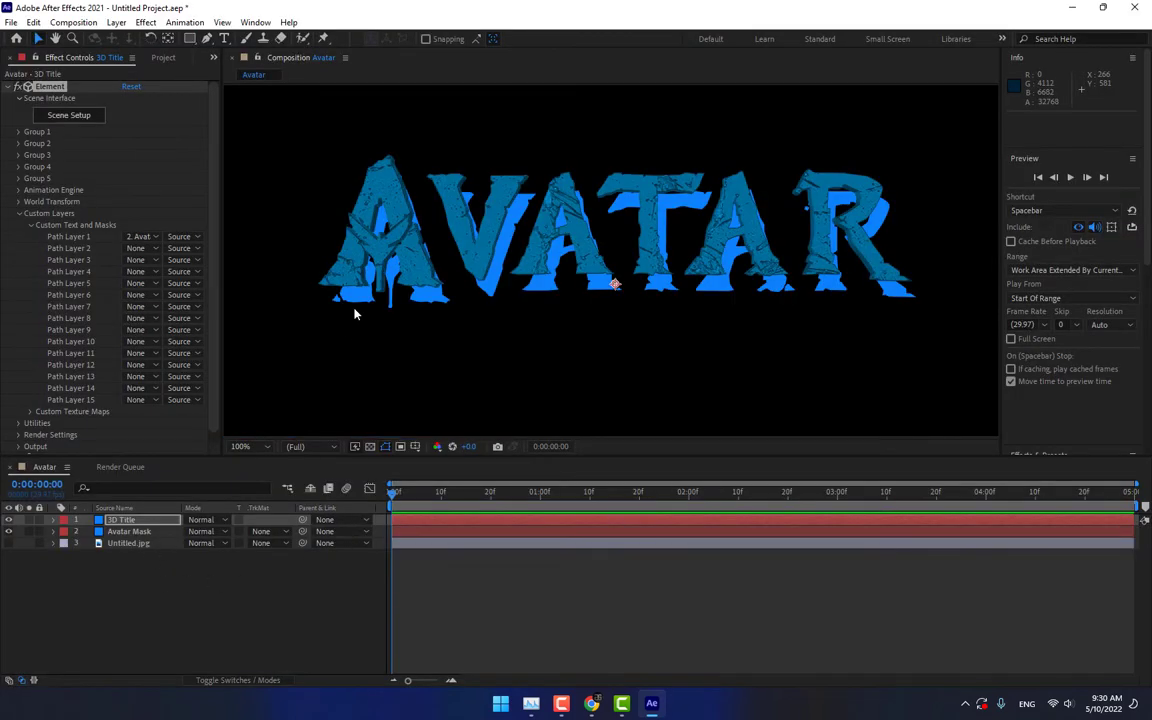
click(112, 520)
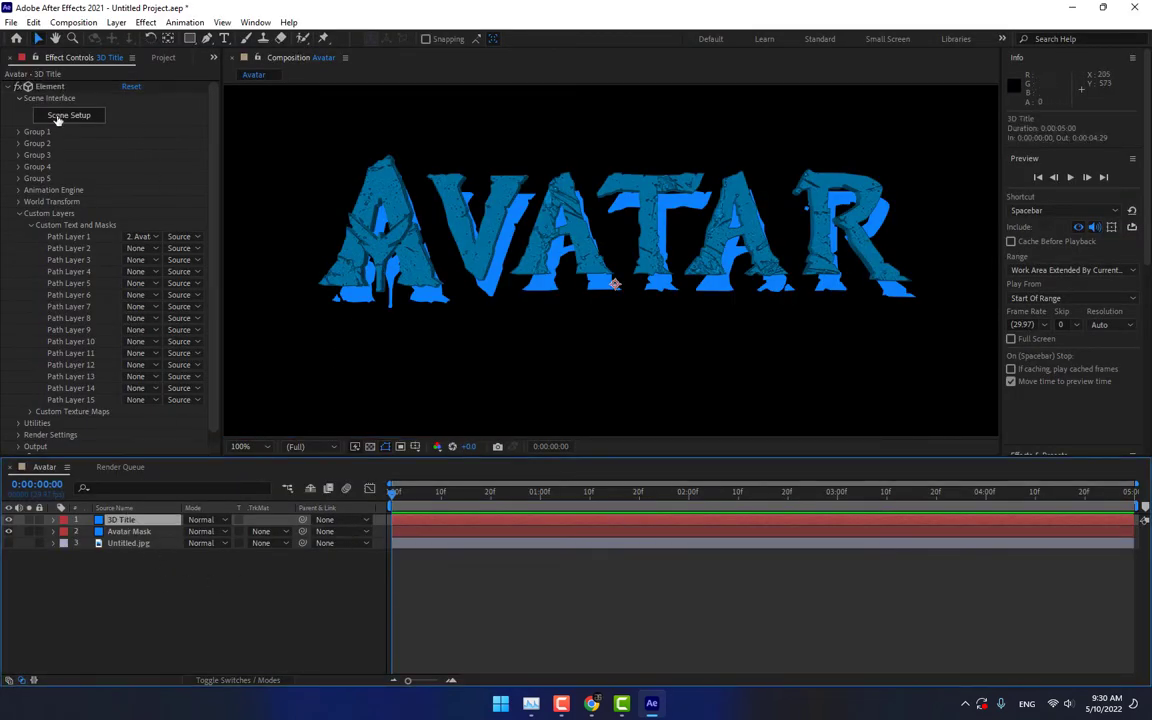
click(57, 116)
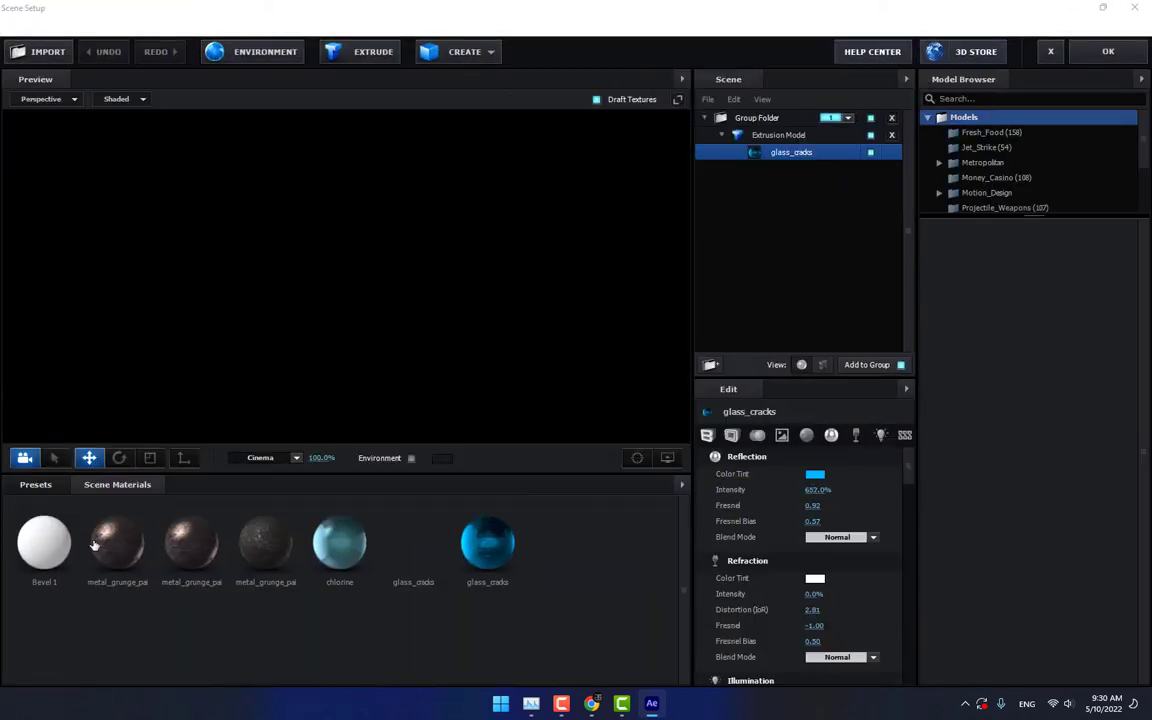
Step: Try brushed_metal_dirty, copper_rough and a bumpy metal material on the letters
click(84, 631)
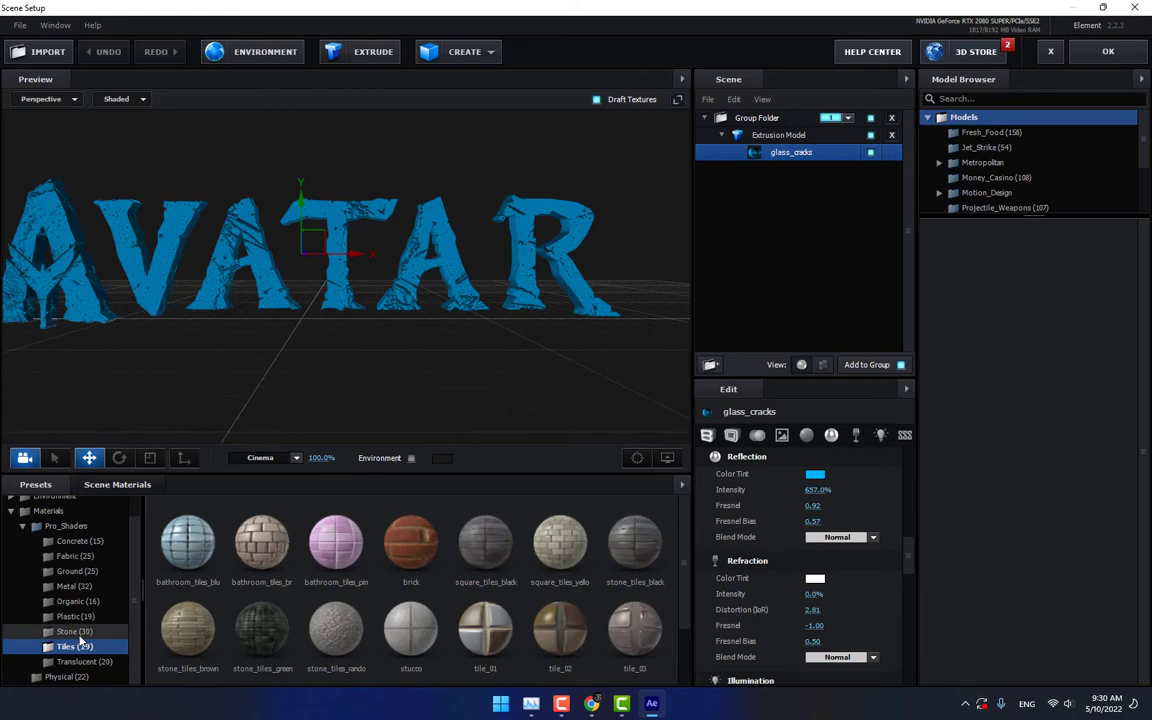
key(Up)
key(Up)
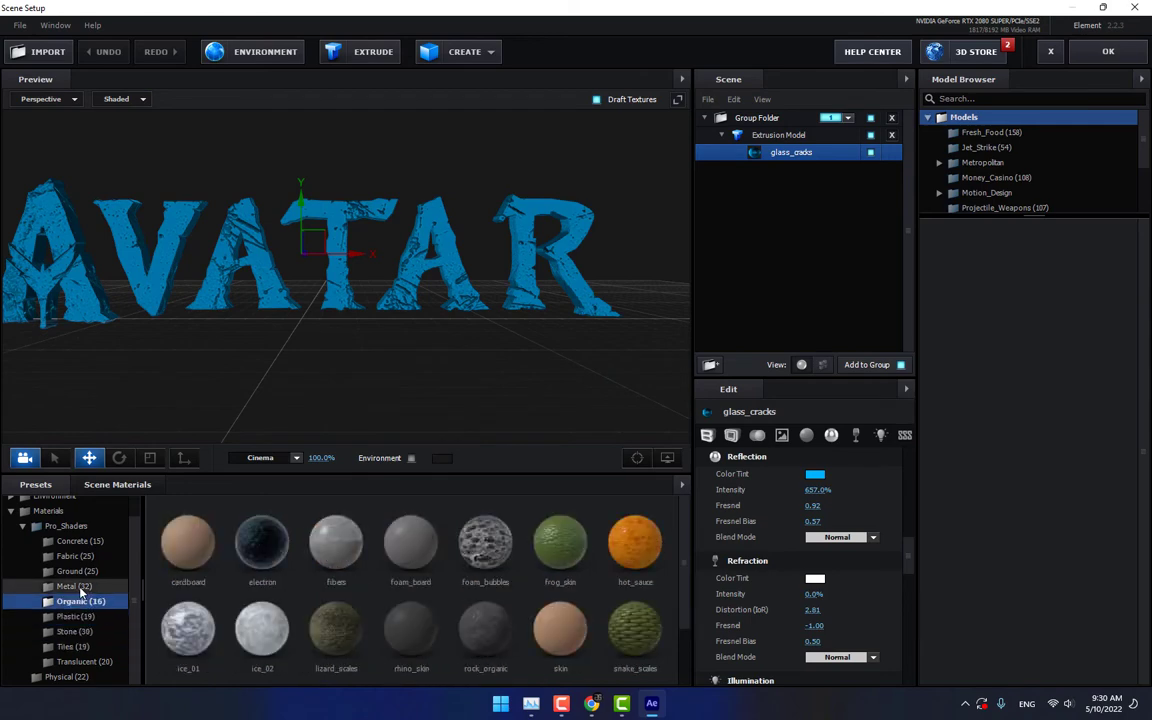
key(Up)
key(Up)
click(83, 589)
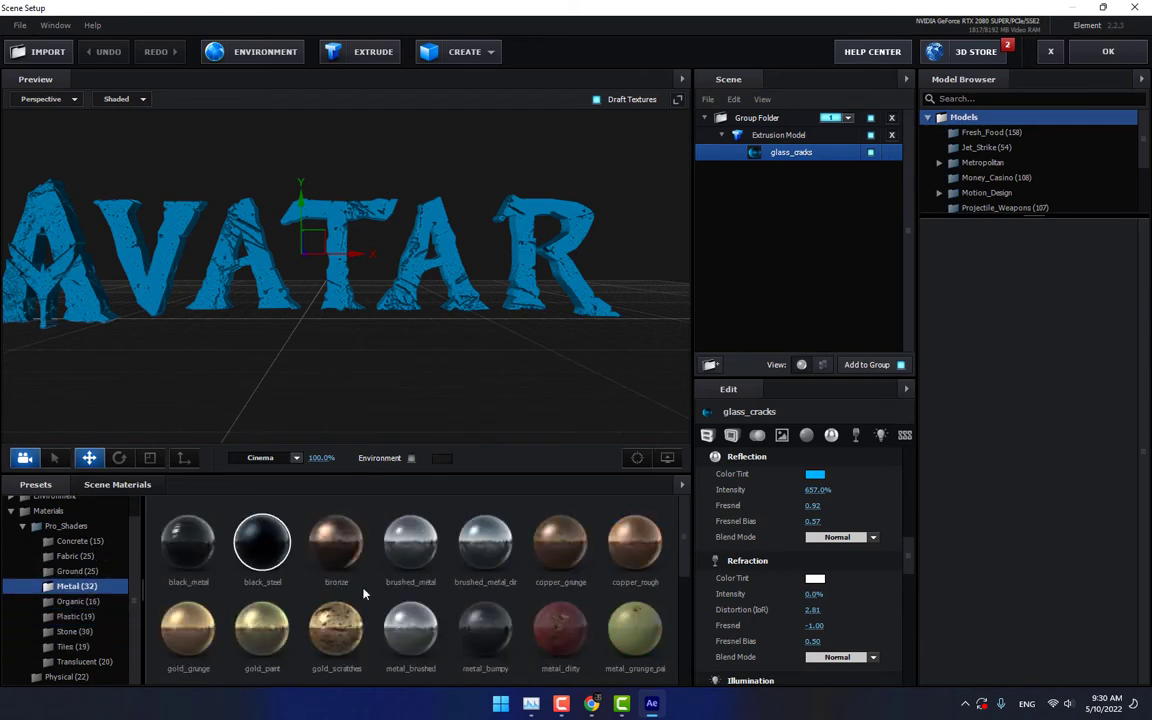
drag(520, 278, 530, 316)
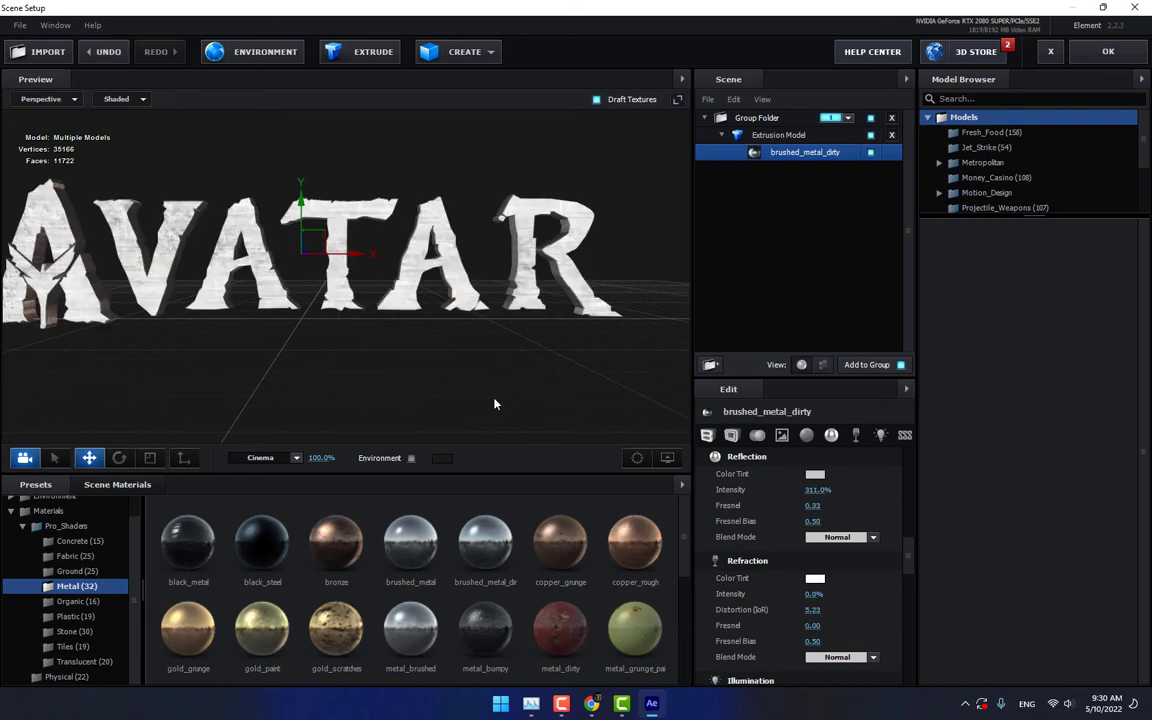
drag(635, 540, 480, 200)
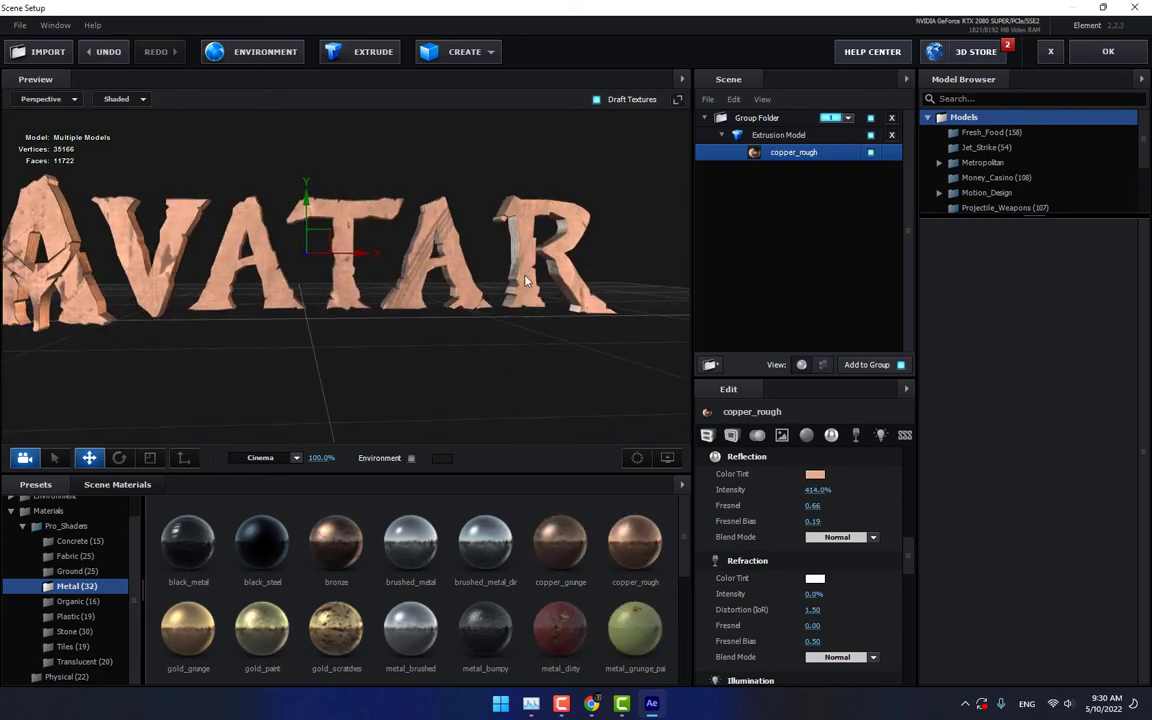
drag(520, 318, 501, 311)
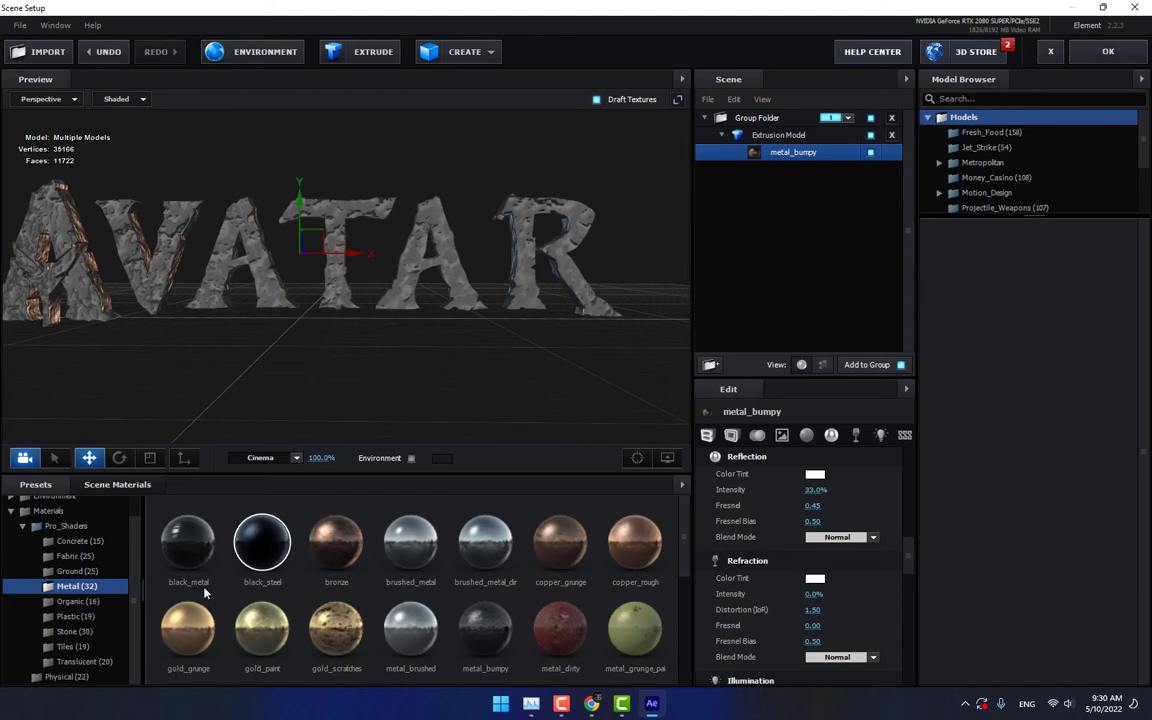
Step: Apply the Ground sand_04 material, then the stone concrete_rough_01 material to the letters
click(80, 571)
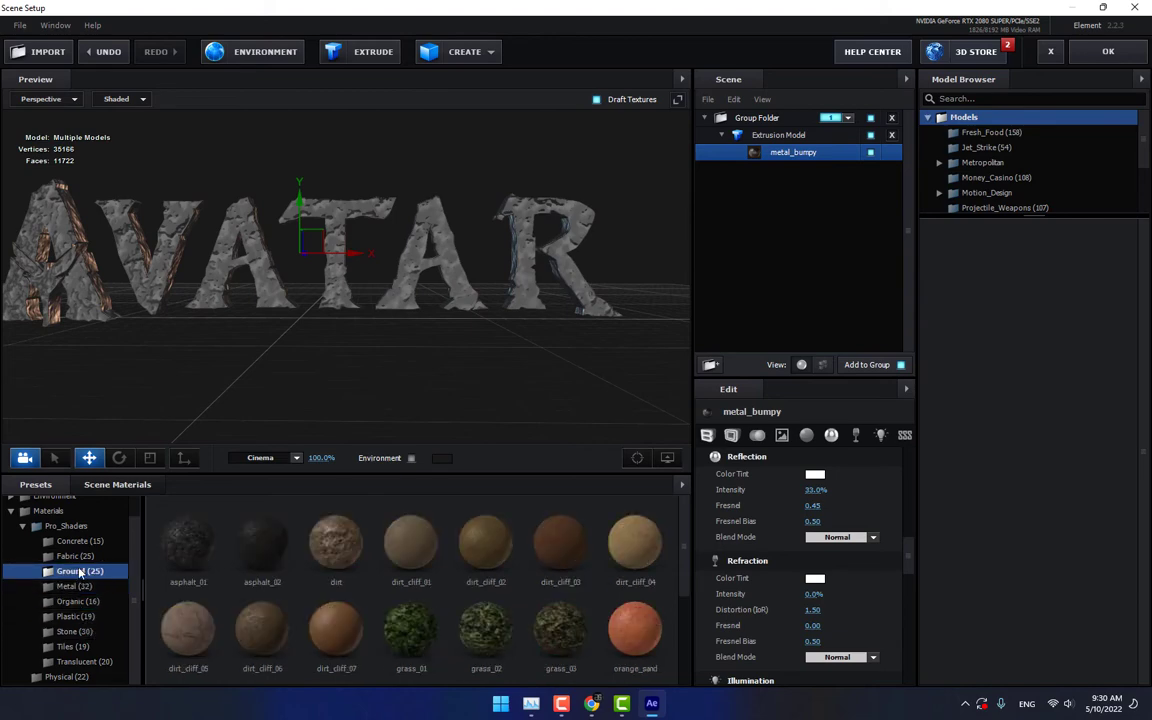
scroll(388, 595, down, 2)
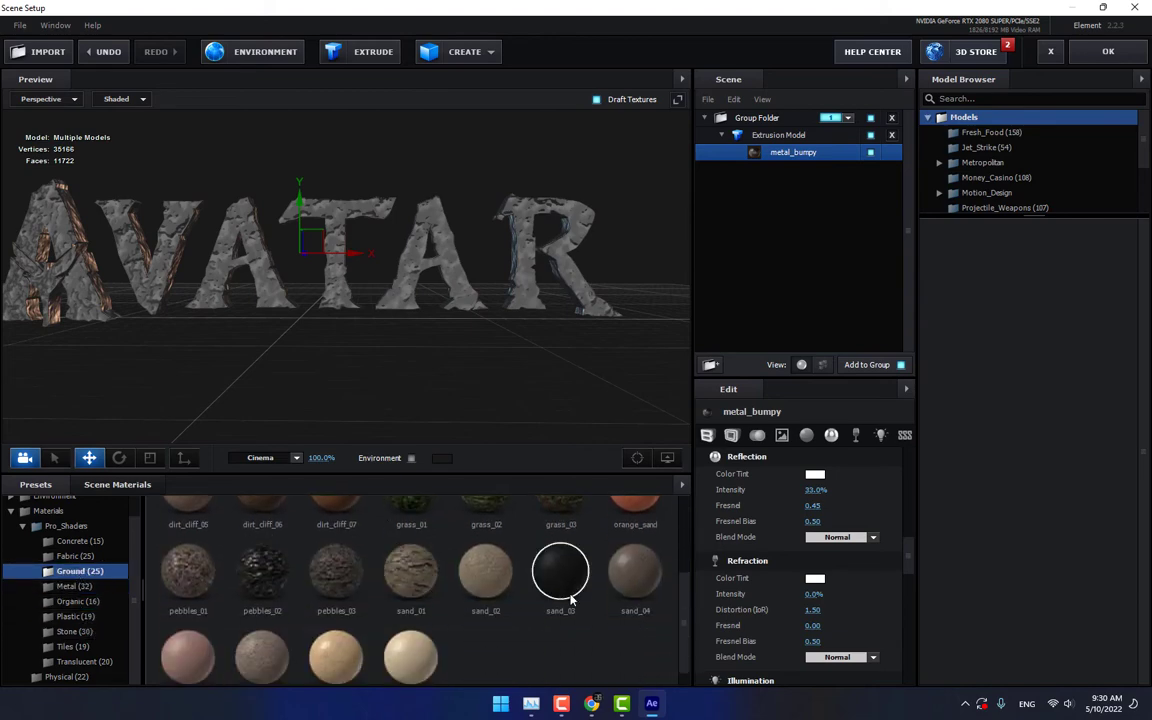
drag(635, 575, 562, 295)
click(80, 601)
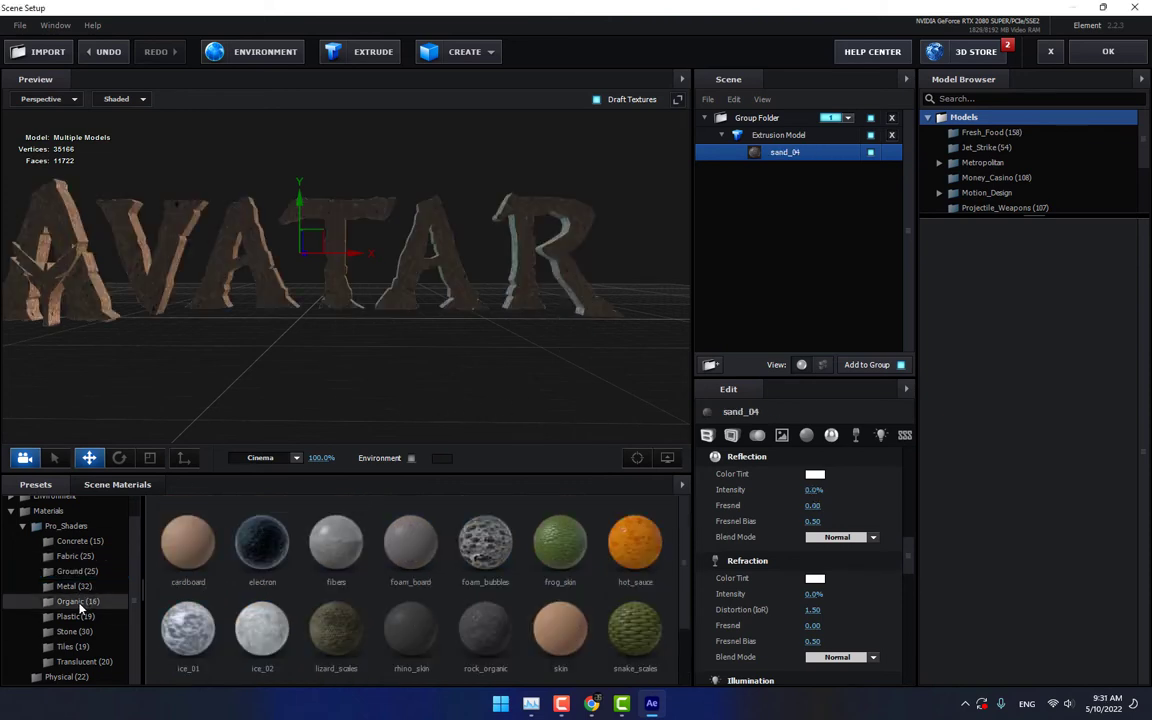
click(70, 632)
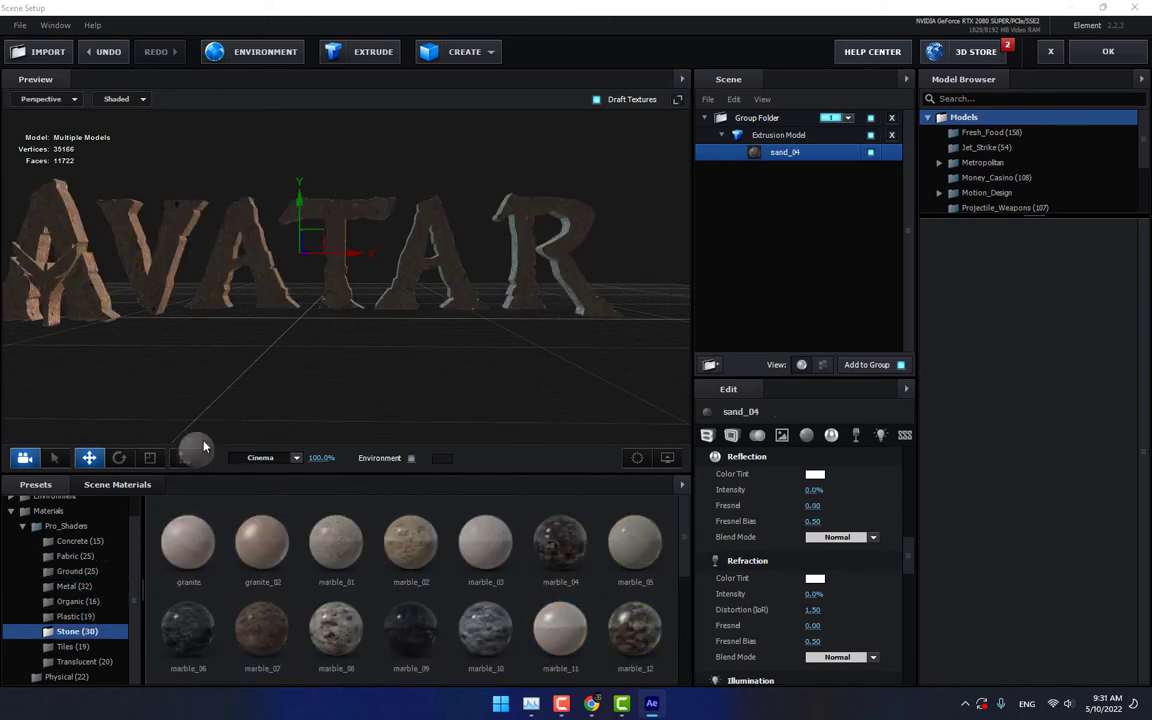
drag(258, 231, 252, 245)
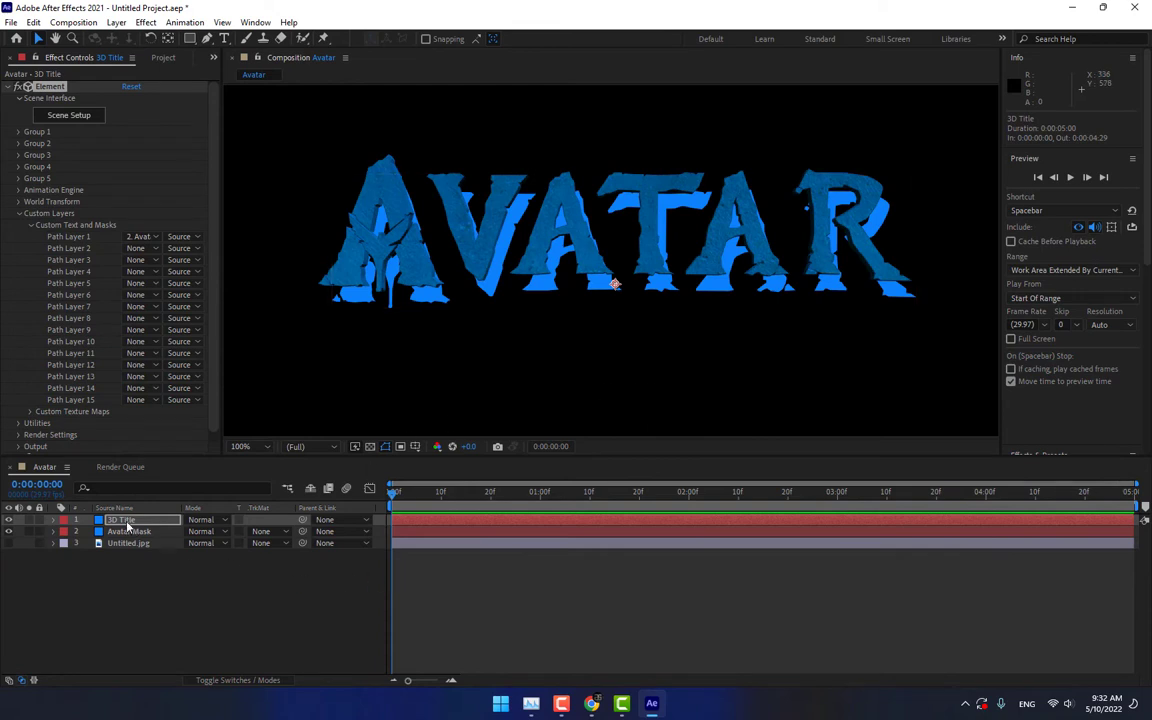
Step: Set the title's Render Settings Add Lighting to 360 after trying Dramatic and Cinema
scroll(27, 371, down, 1)
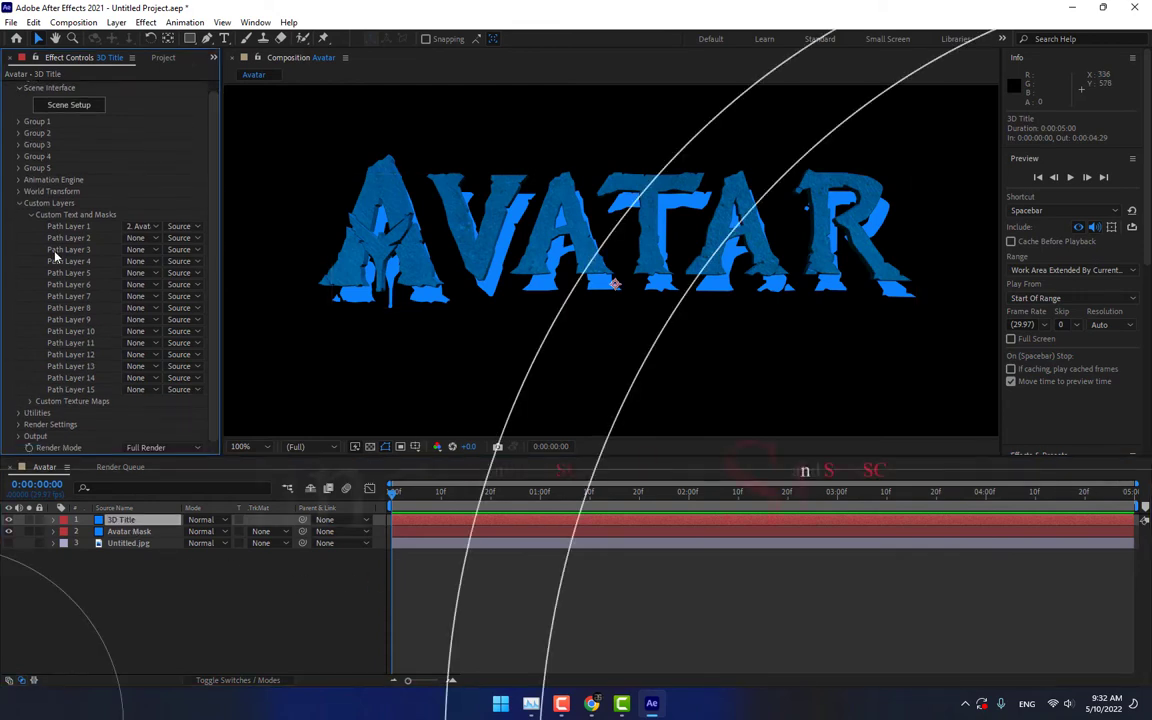
click(31, 425)
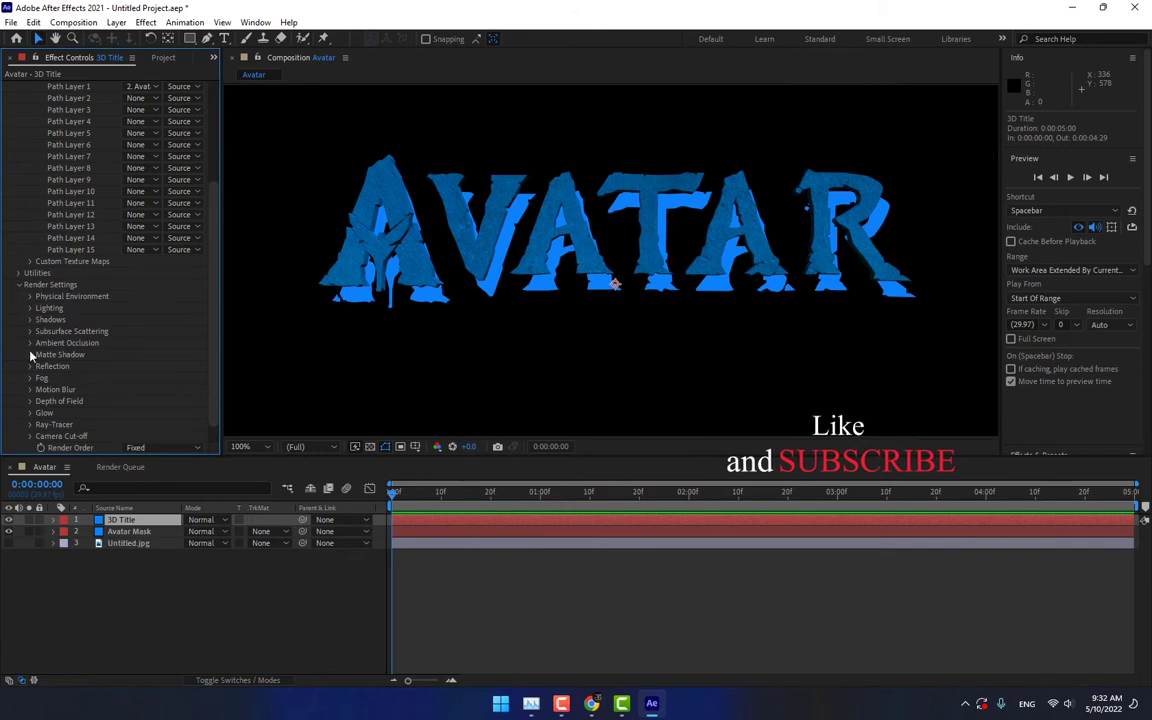
click(30, 308)
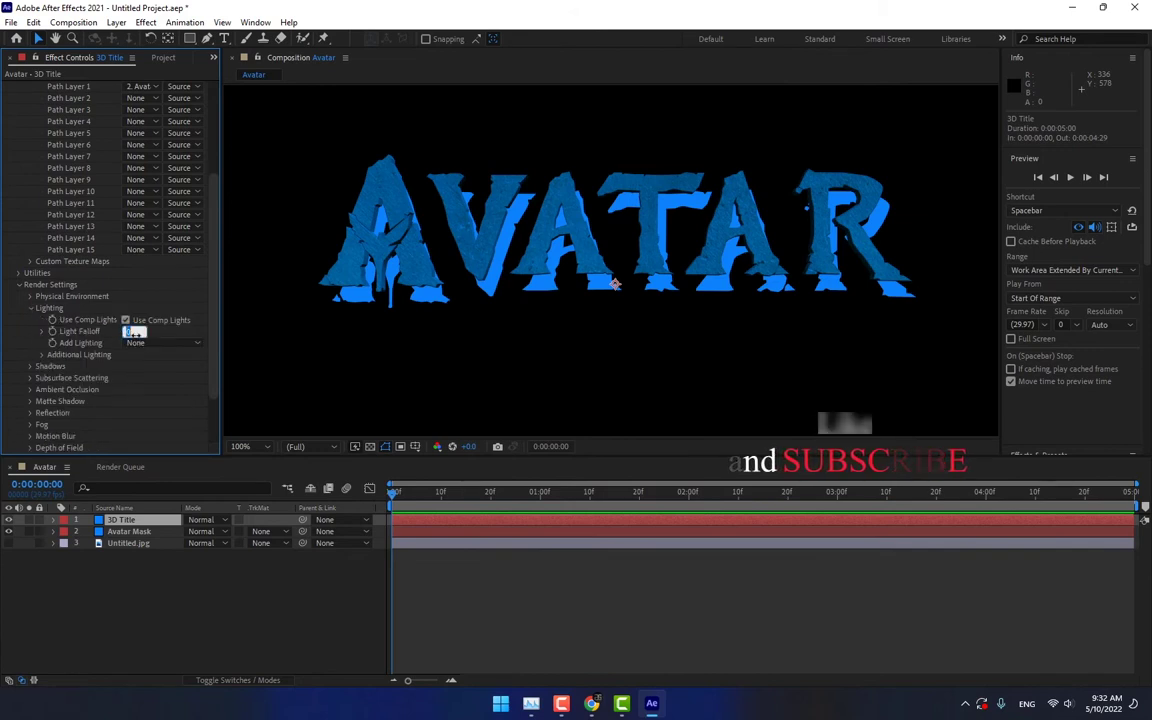
click(135, 342)
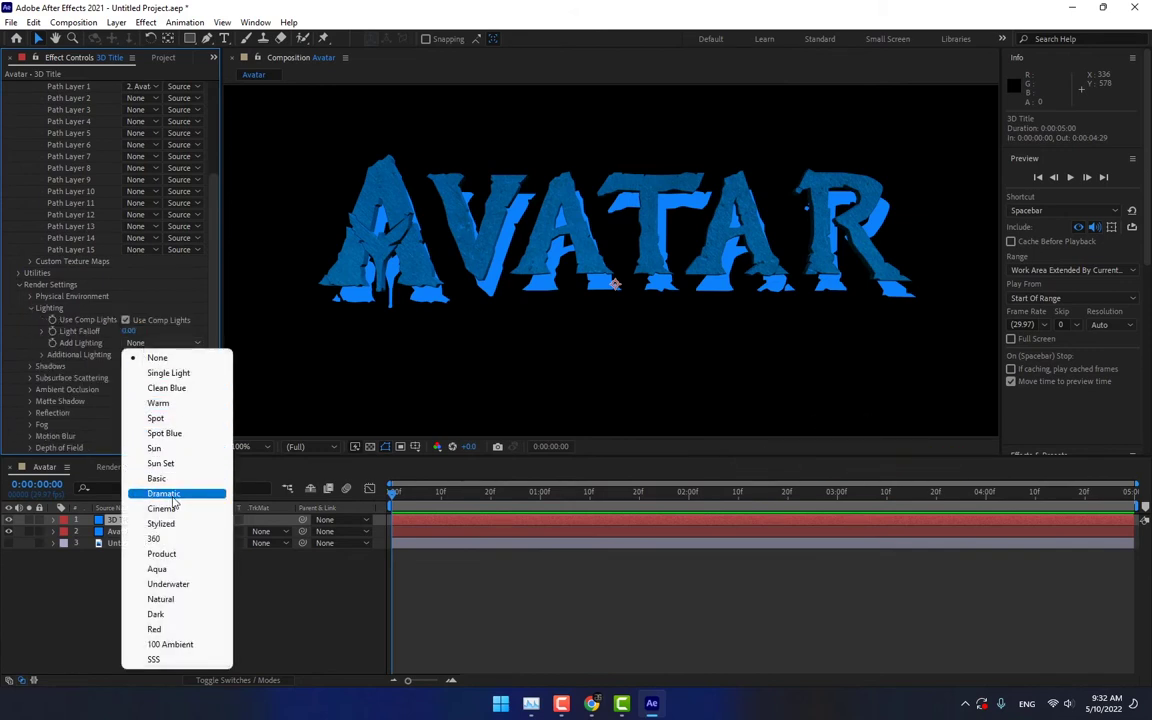
click(163, 493)
click(165, 342)
click(161, 508)
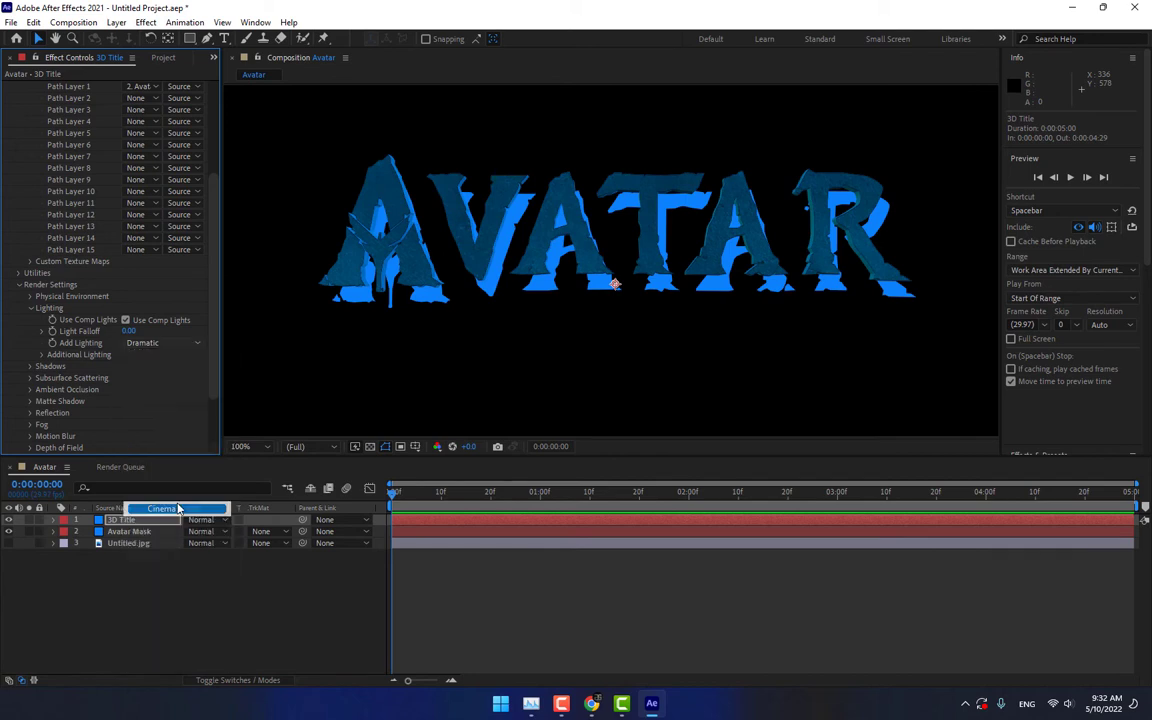
click(165, 342)
click(155, 538)
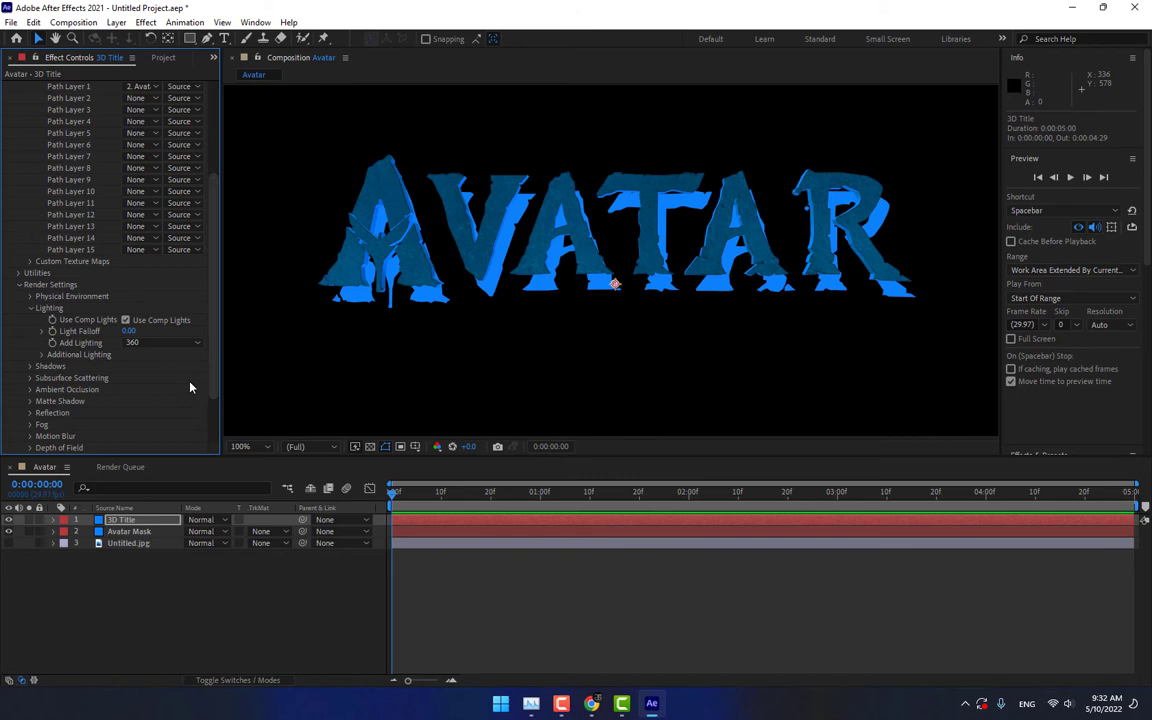
scroll(151, 134, up, 5)
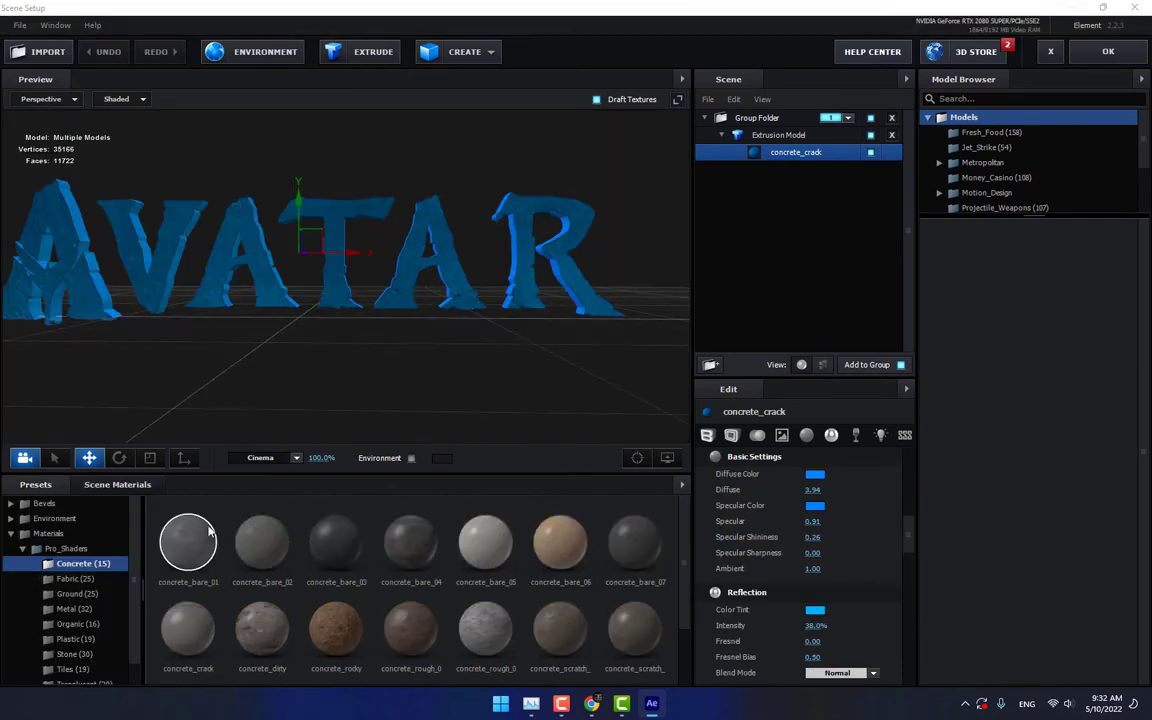
Step: Apply the Physical Paint_Red material to the AVATAR model
click(69, 548)
scroll(88, 580, down, 2)
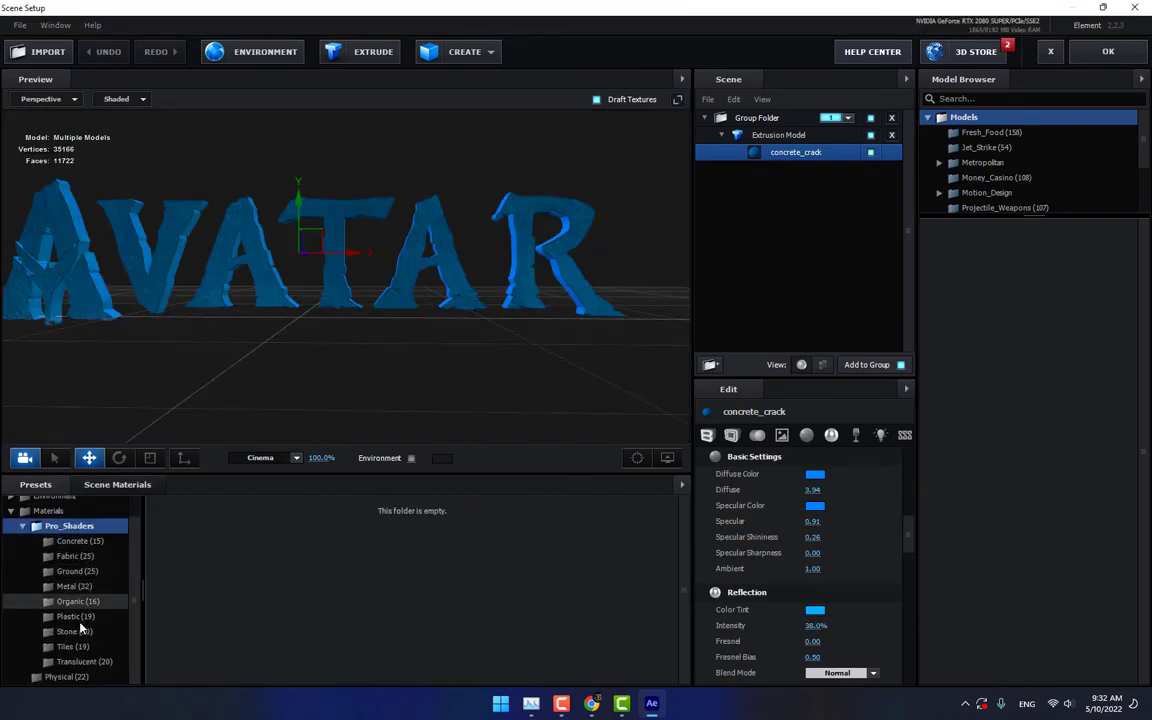
click(72, 677)
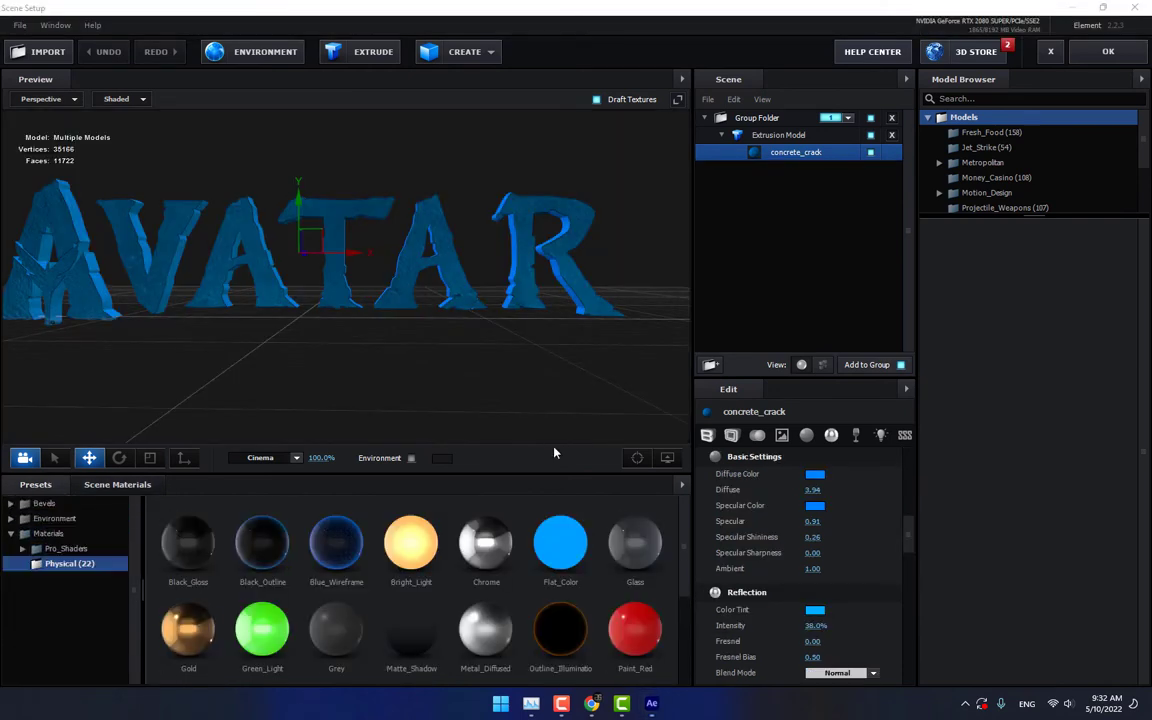
scroll(434, 545, down, 2)
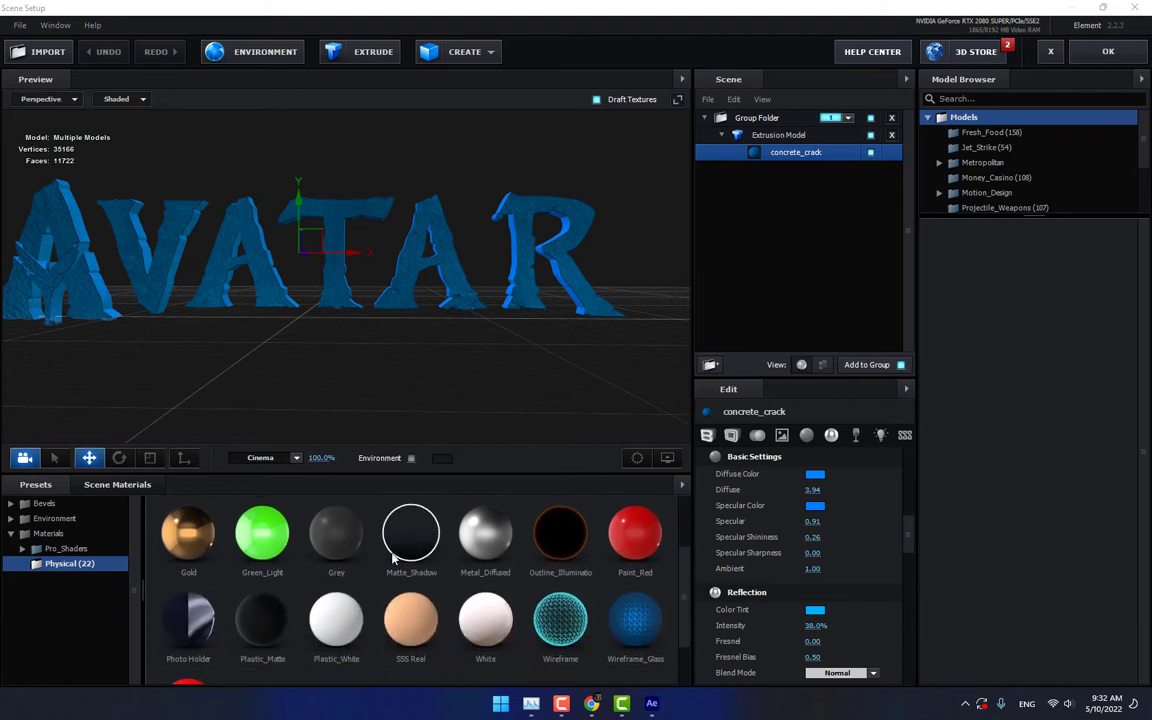
scroll(393, 556, up, 2)
drag(635, 628, 528, 270)
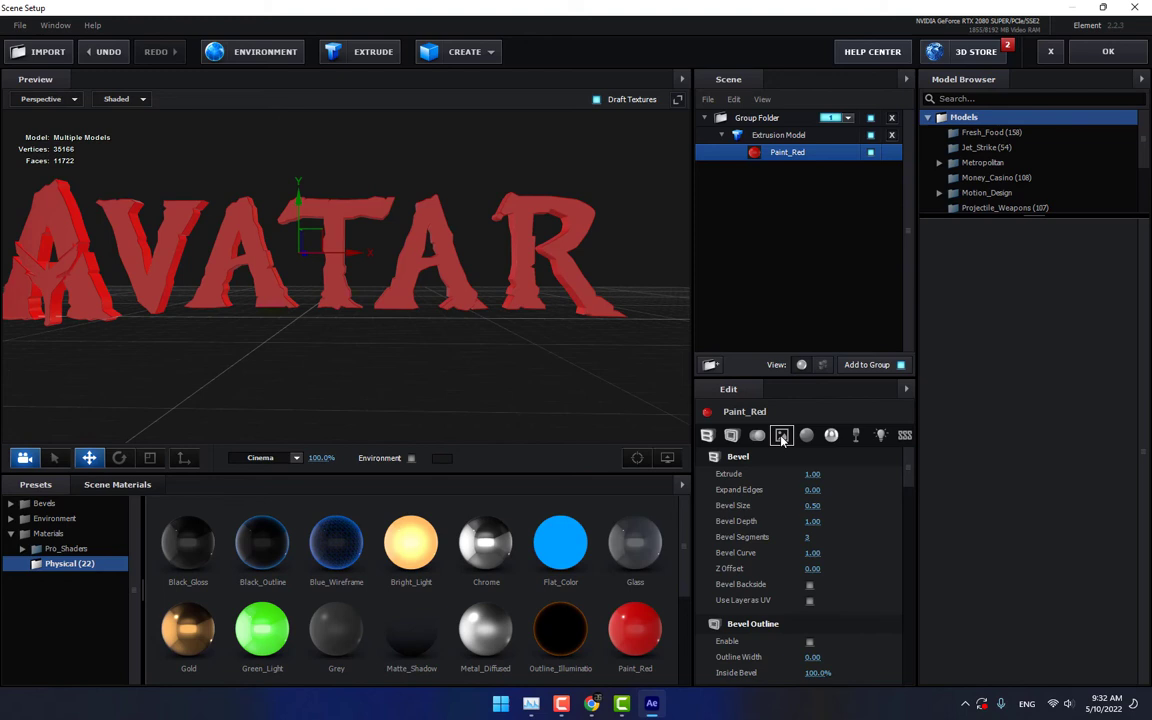
Step: Recolour its diffuse to light blue, then undo both changes to restore concrete_crack
scroll(835, 495, down, 3)
scroll(815, 530, down, 3)
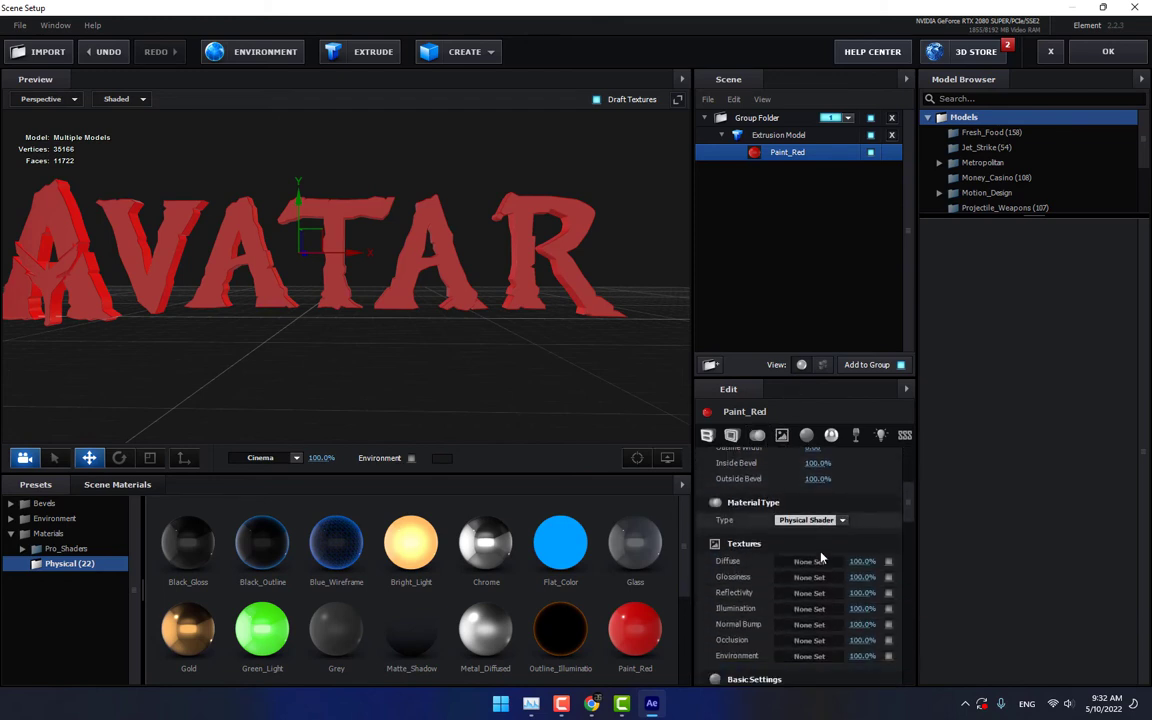
scroll(820, 550, down, 3)
scroll(820, 556, down, 4)
scroll(820, 540, down, 1)
scroll(820, 520, up, 4)
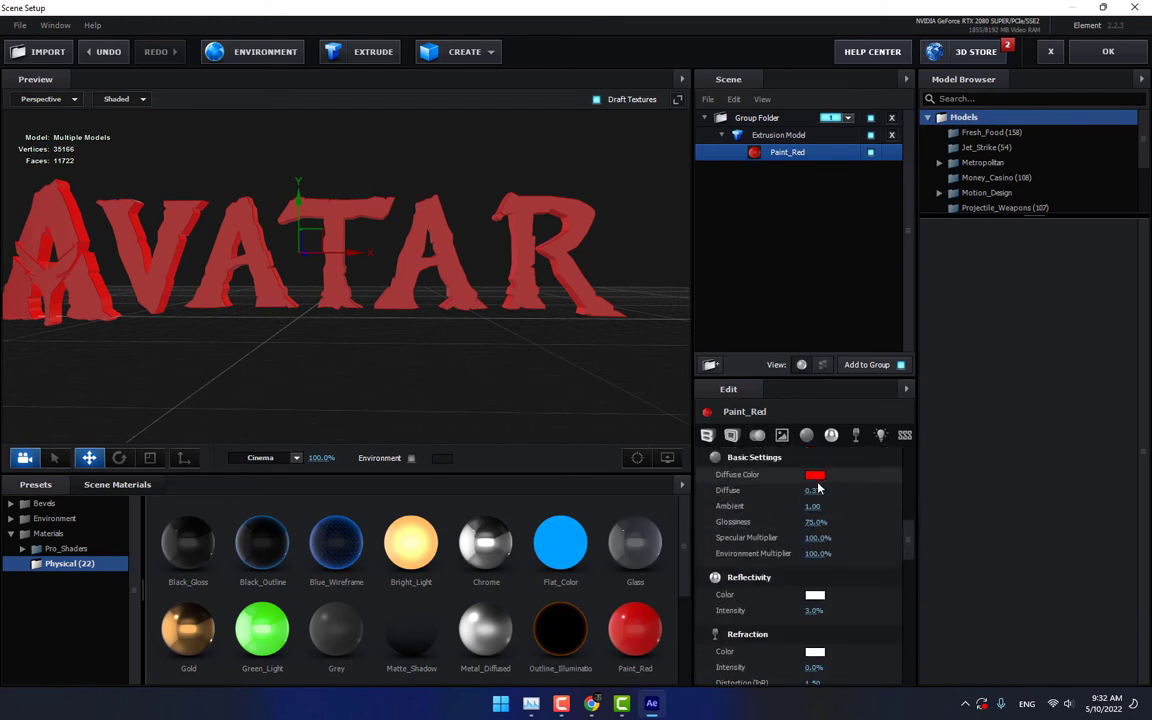
click(815, 477)
click(882, 489)
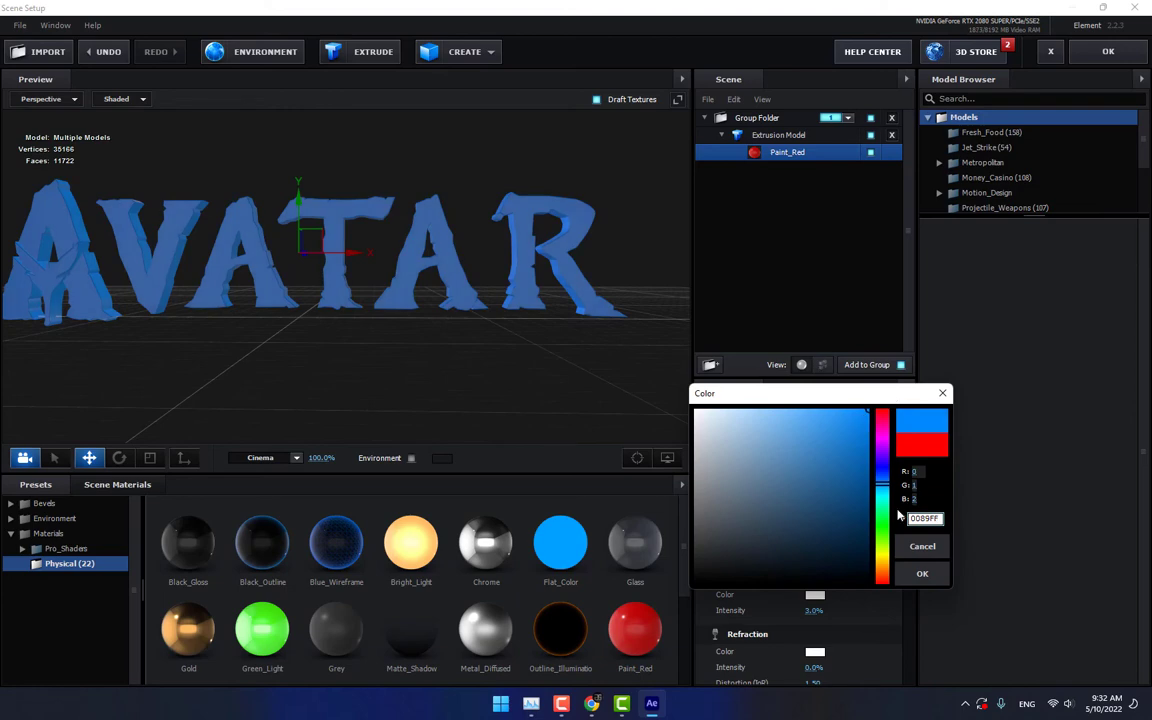
drag(881, 488, 885, 491)
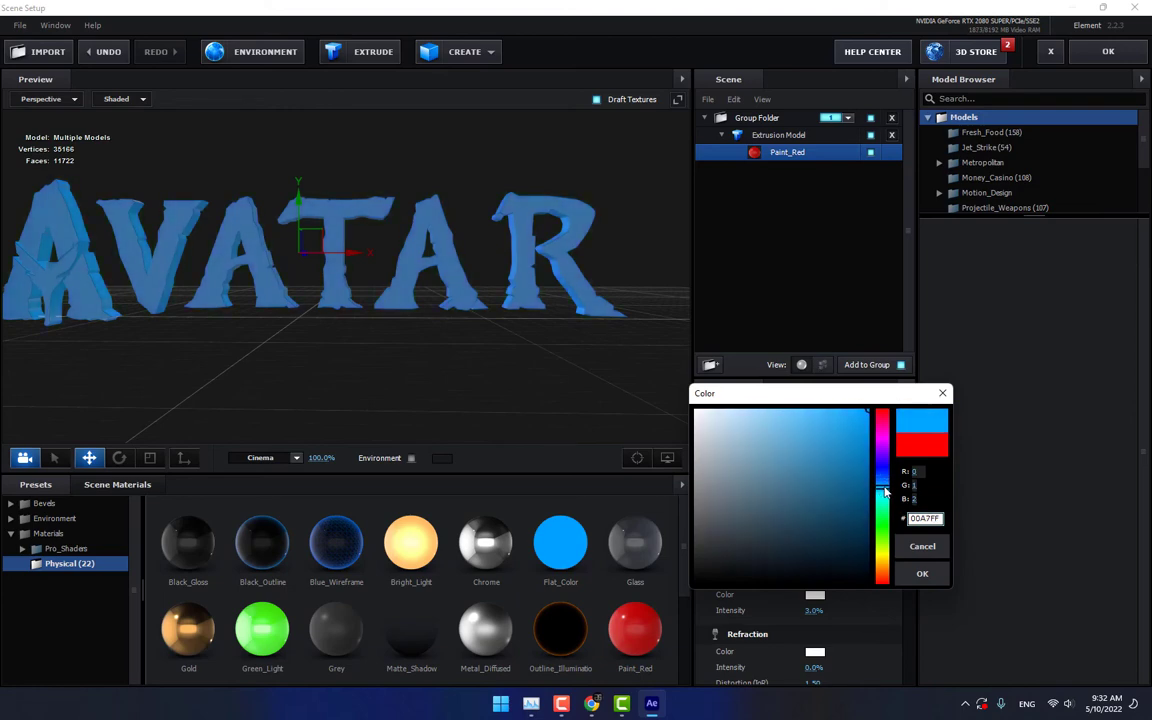
click(920, 574)
drag(469, 301, 532, 343)
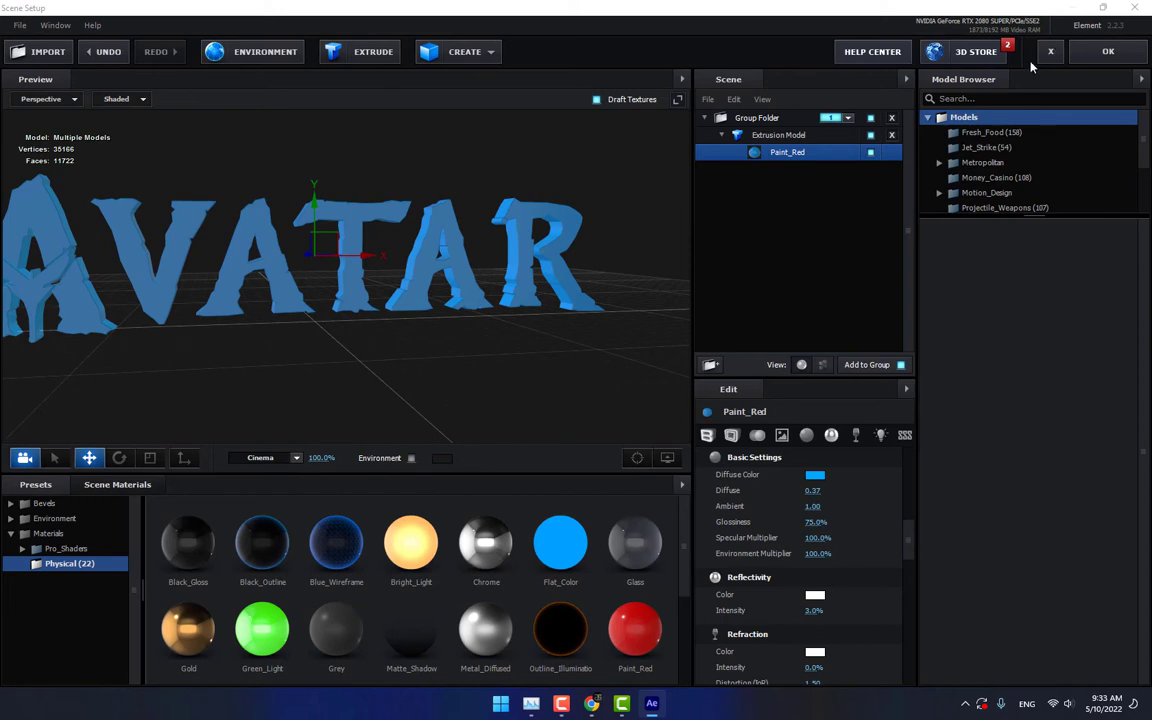
key(ctrl+z)
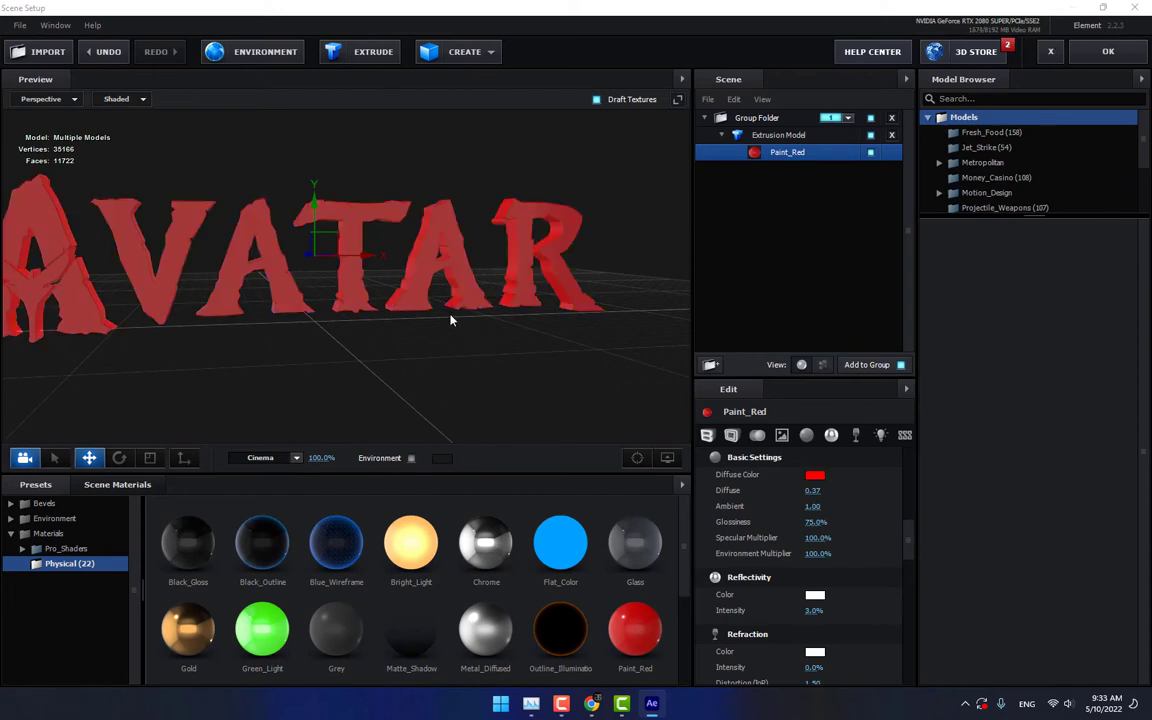
key(ctrl+z)
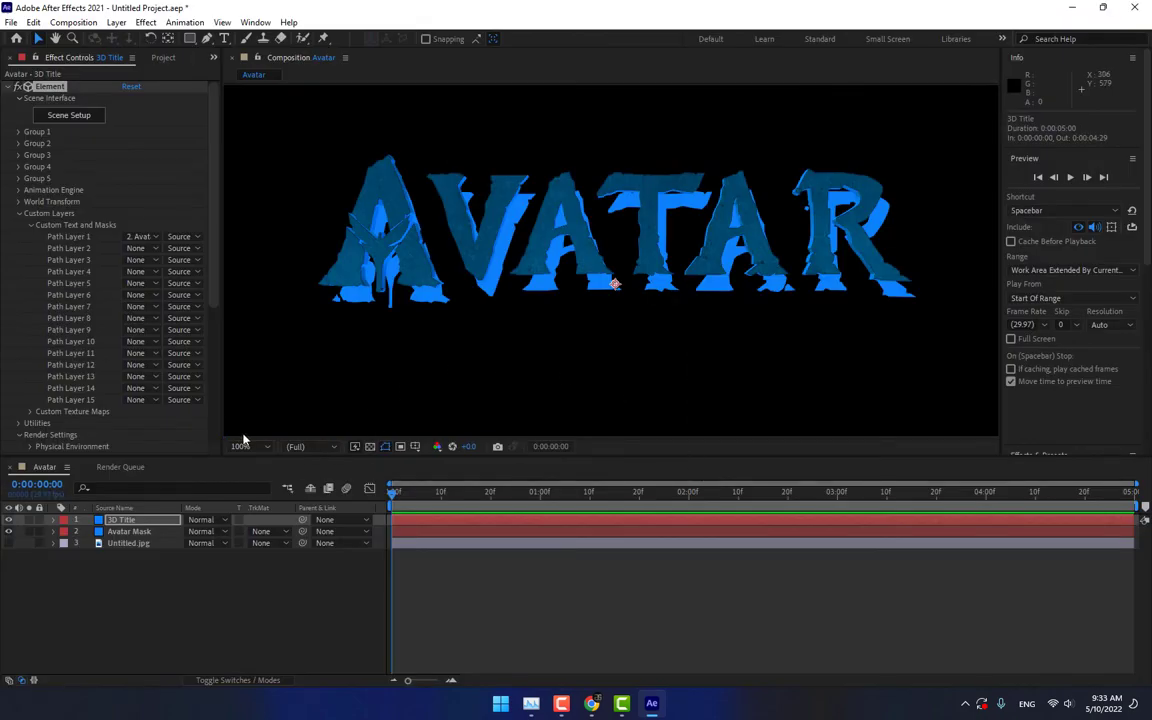
Step: Expand the 3D Title's Additional Lighting rotation and scrub the X rotation value
click(125, 532)
click(195, 558)
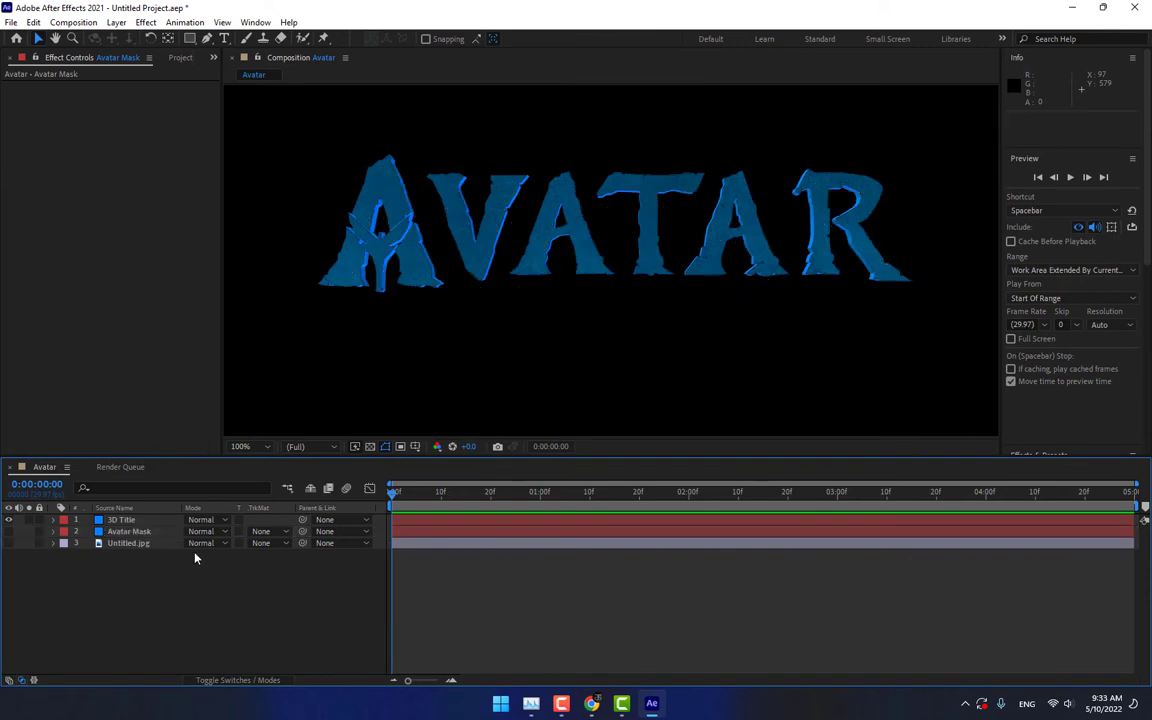
click(128, 521)
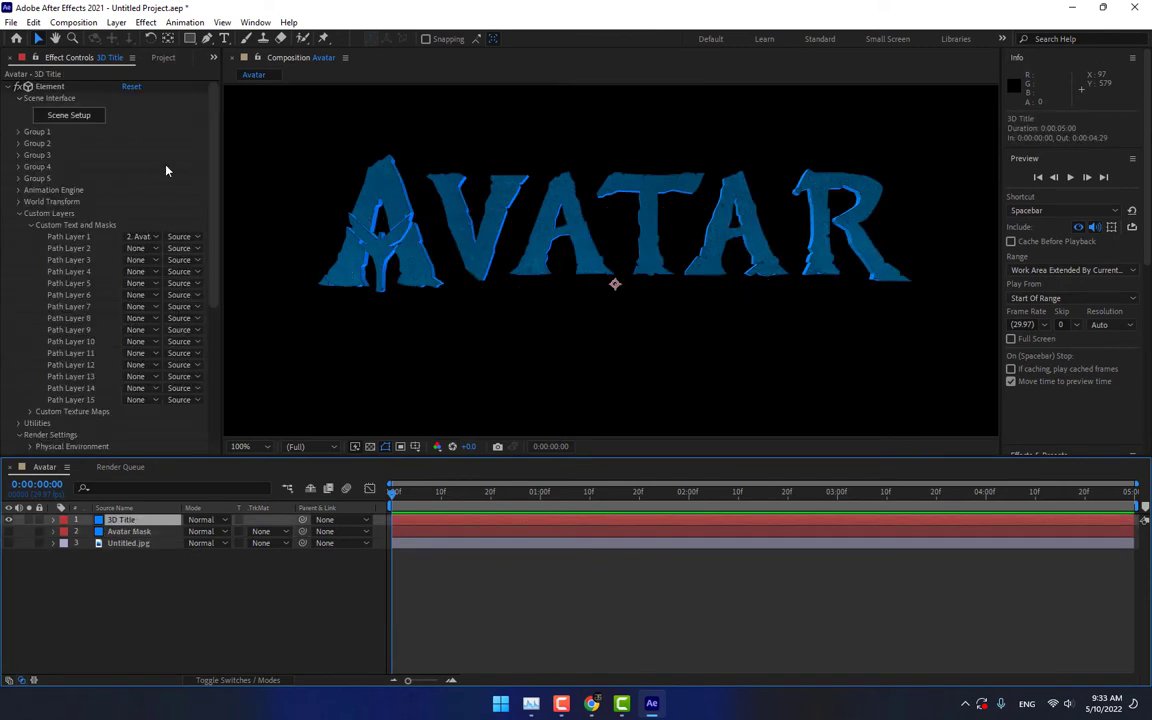
scroll(129, 228, down, 3)
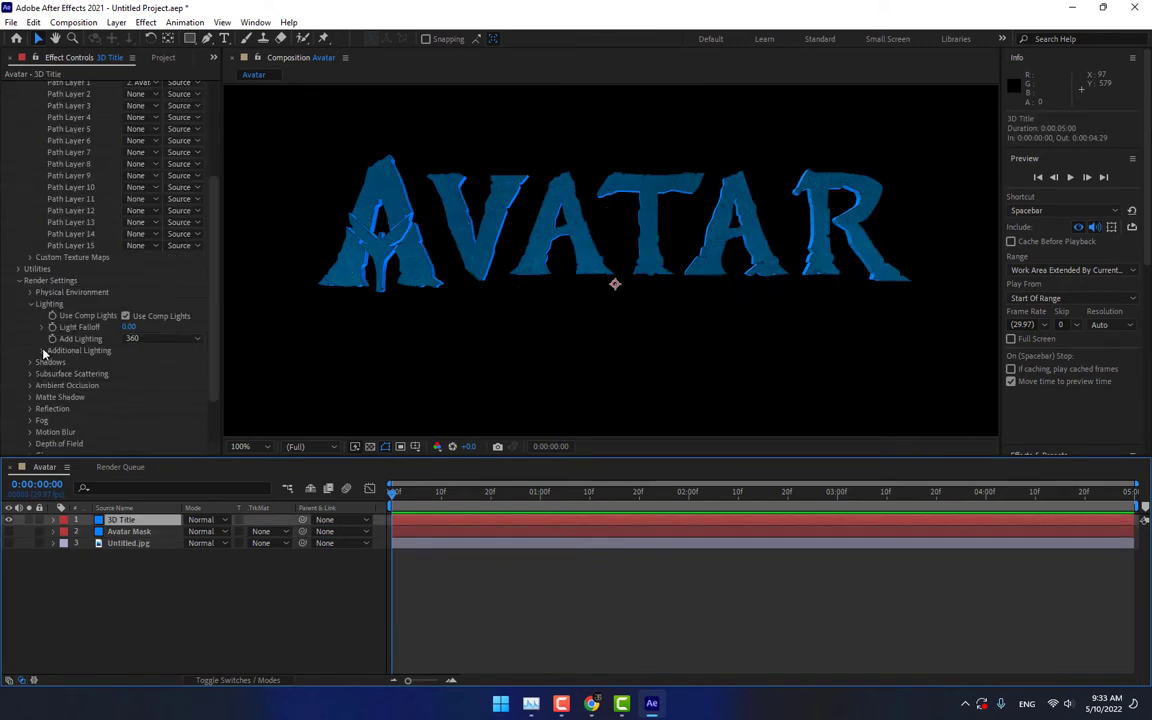
click(42, 351)
click(55, 374)
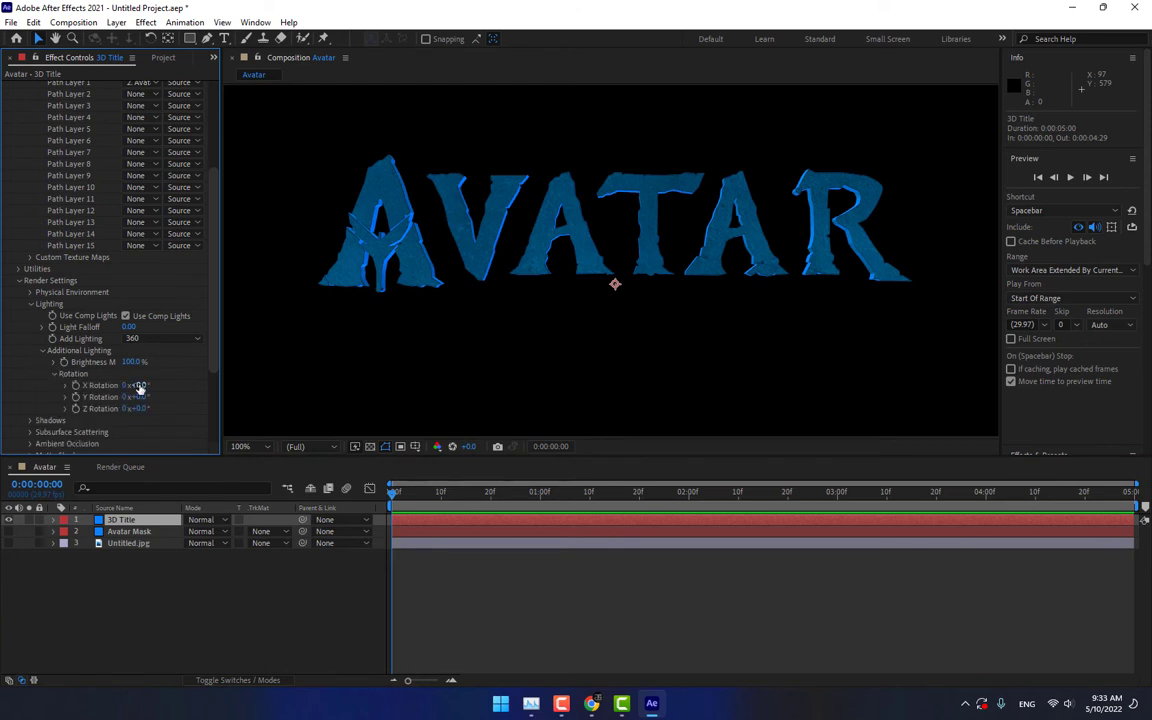
mouse_move(138, 385)
mouse_down()
mouse_move(150, 408)
mouse_move(183, 401)
mouse_move(155, 408)
mouse_up()
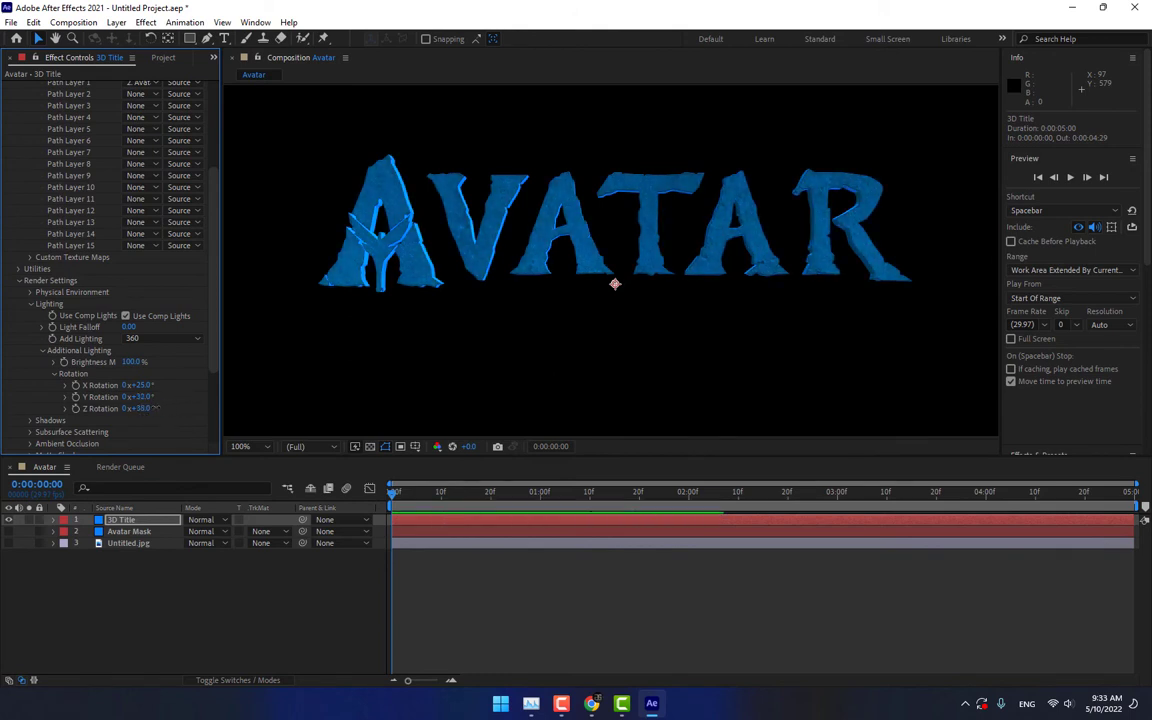
Step: Show the Untitled.jpg background and move it up and to the left
click(303, 586)
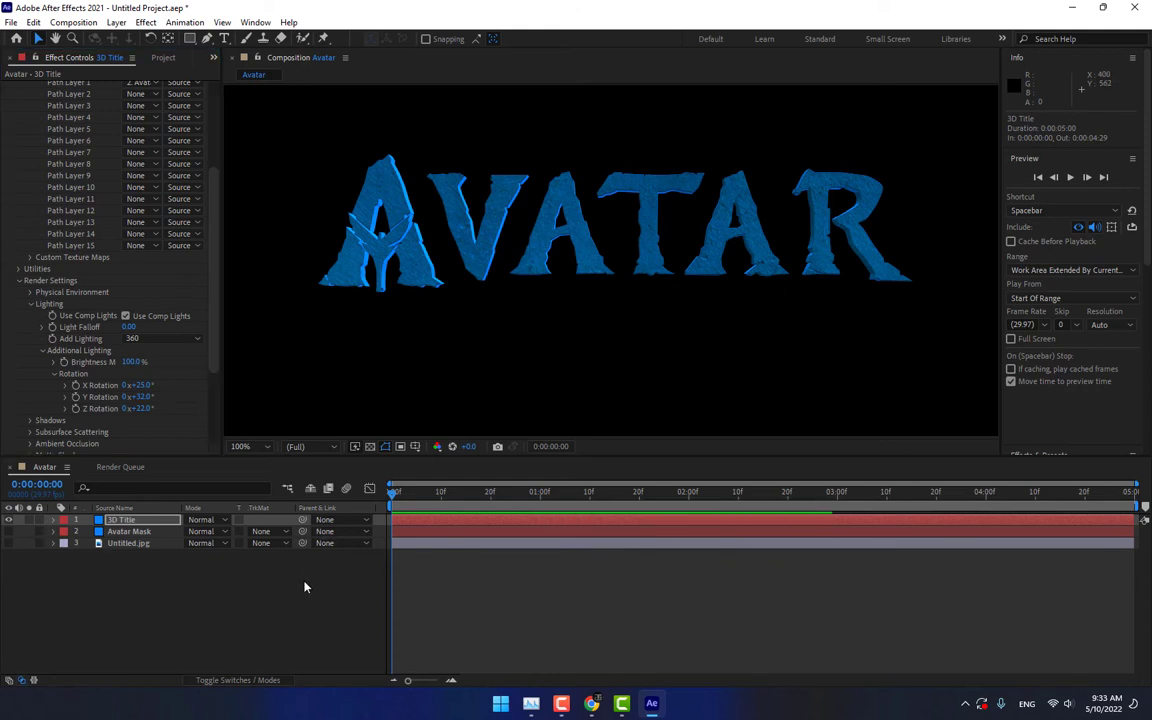
click(8, 543)
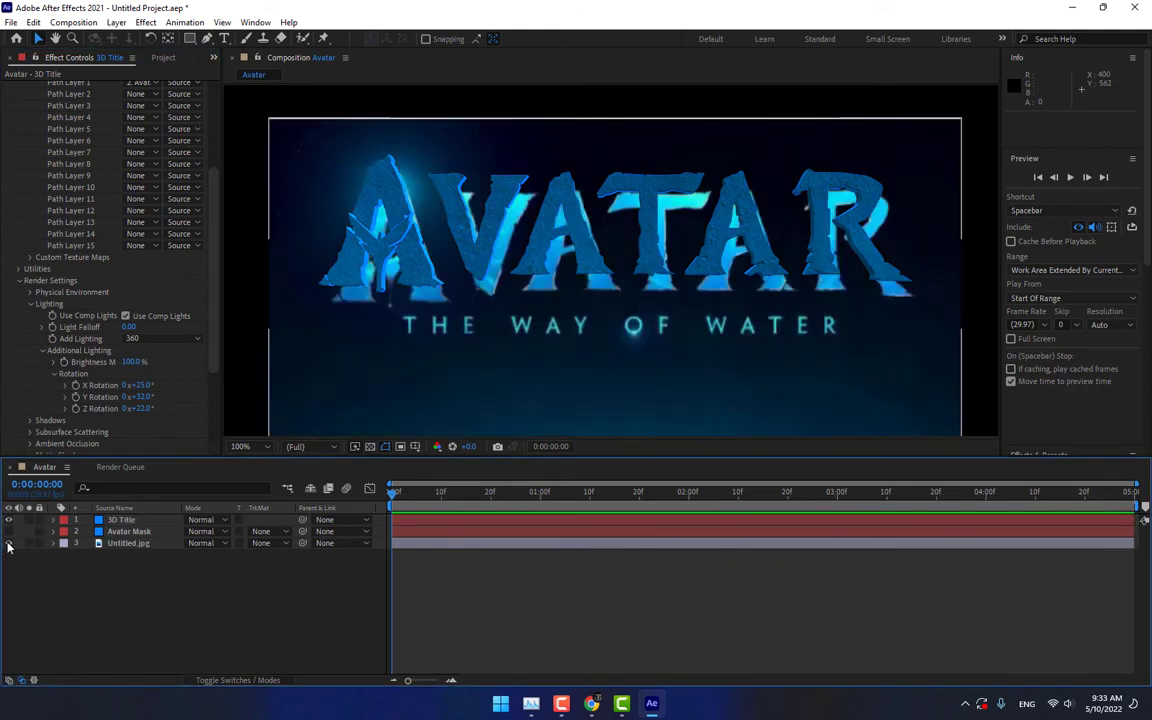
click(455, 318)
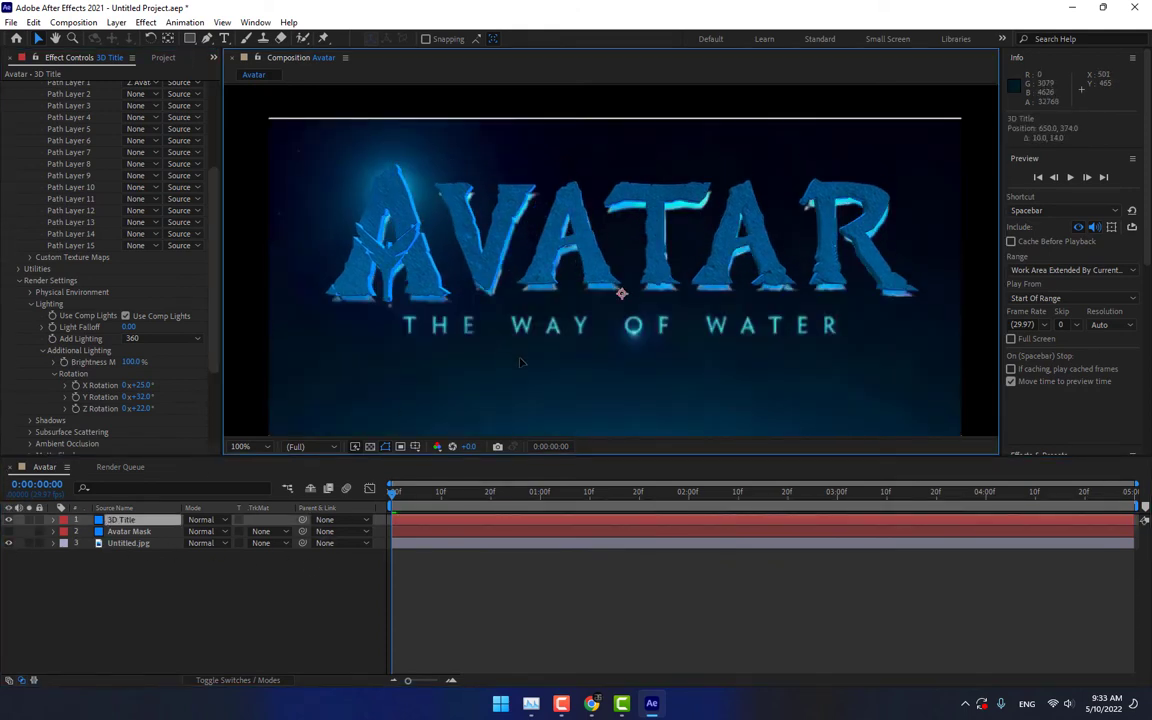
click(133, 545)
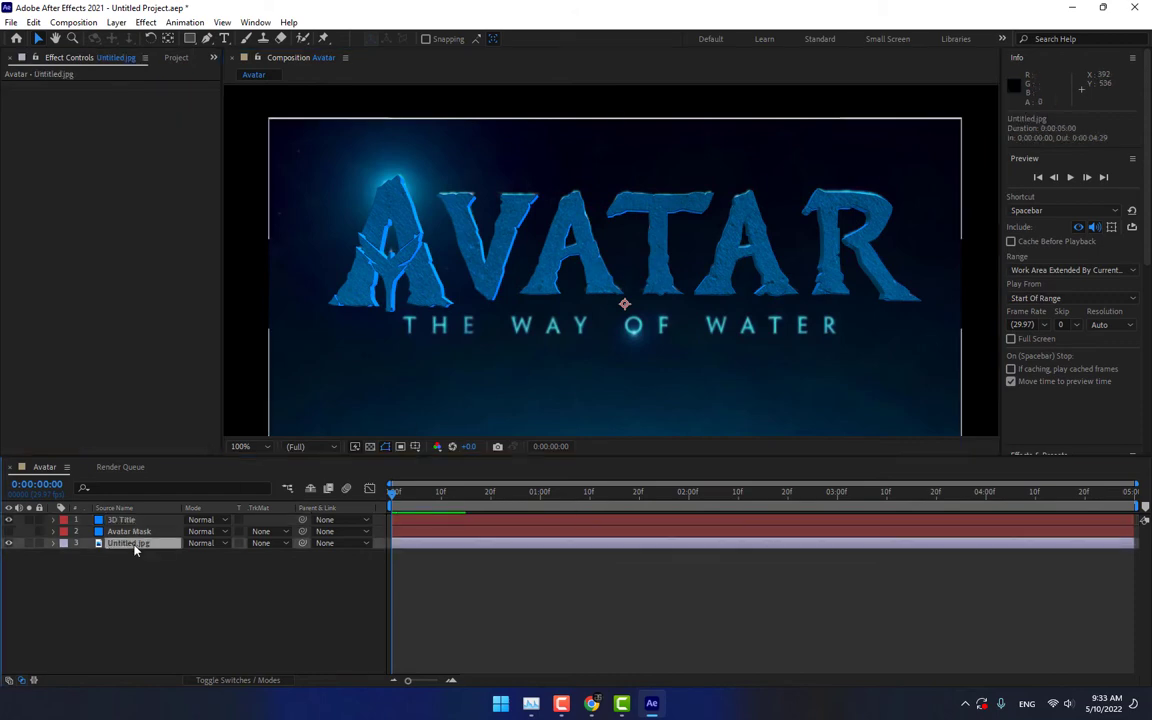
drag(414, 356, 372, 340)
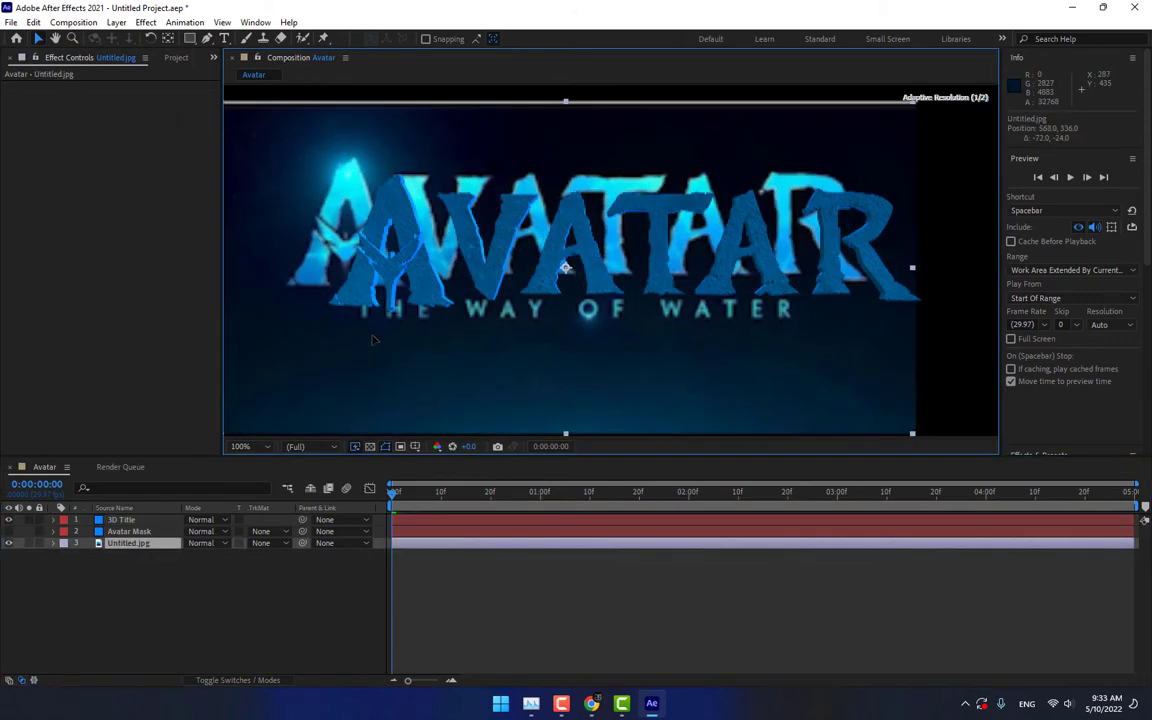
Step: Set the 3D Title's additional light X rotation to about 35°
click(128, 531)
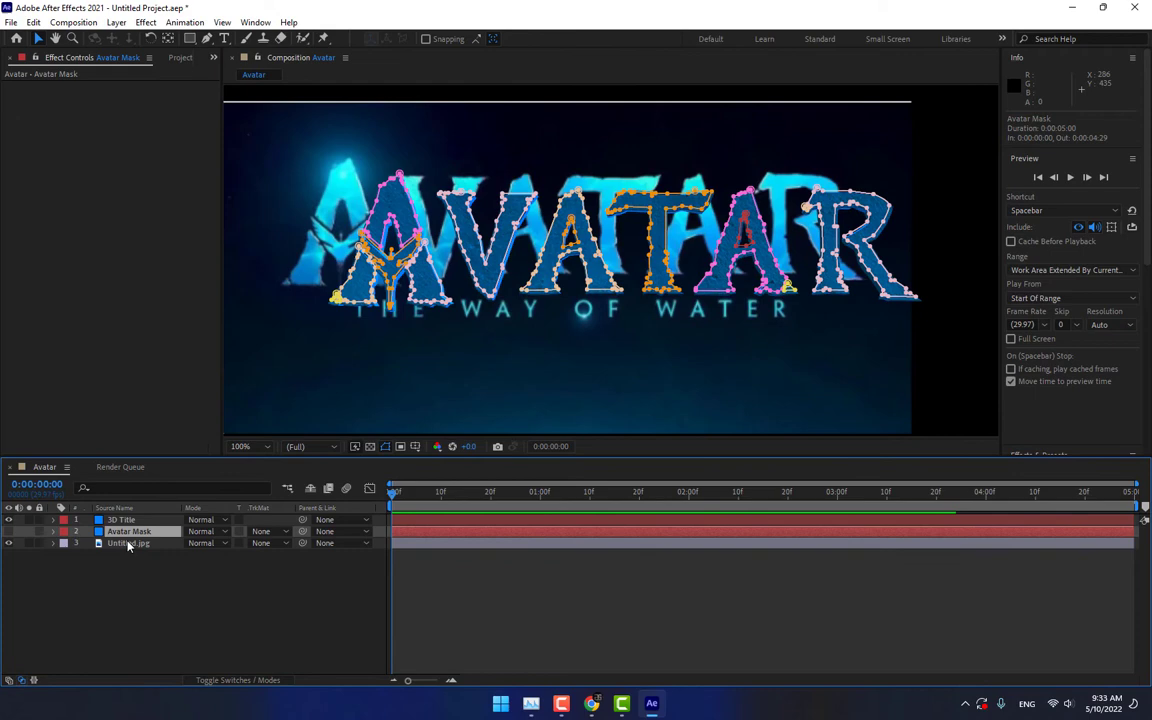
click(128, 545)
click(121, 520)
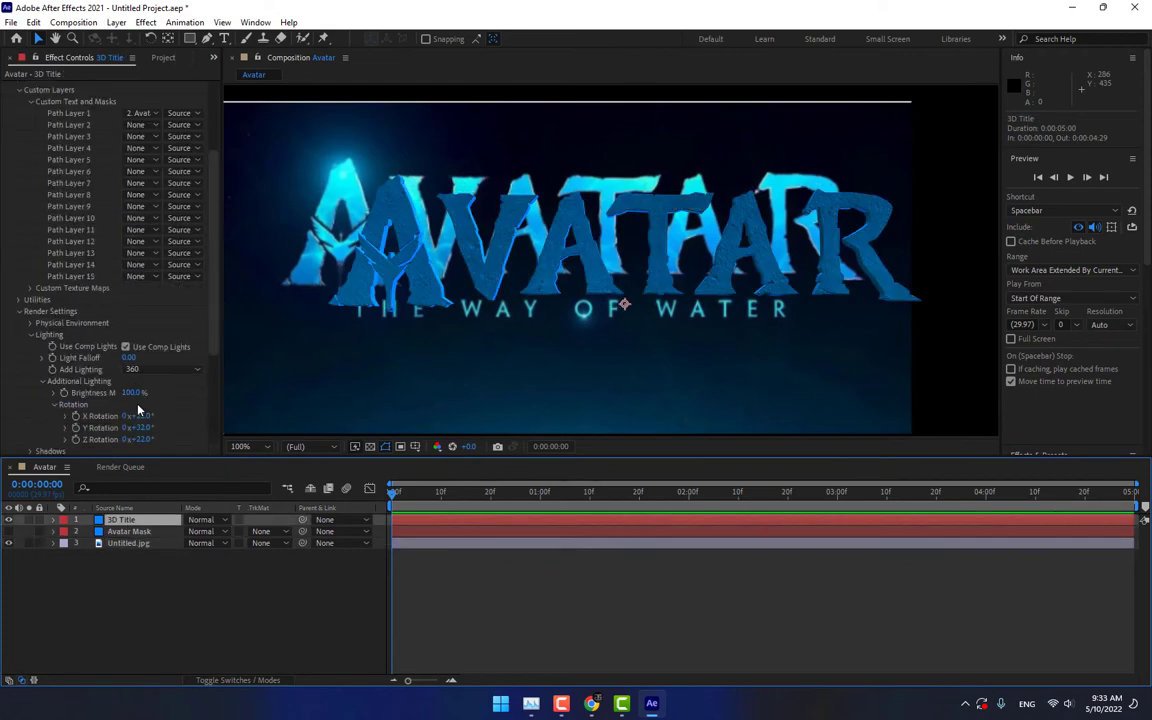
mouse_move(140, 415)
mouse_down()
mouse_move(158, 414)
mouse_move(146, 415)
mouse_up()
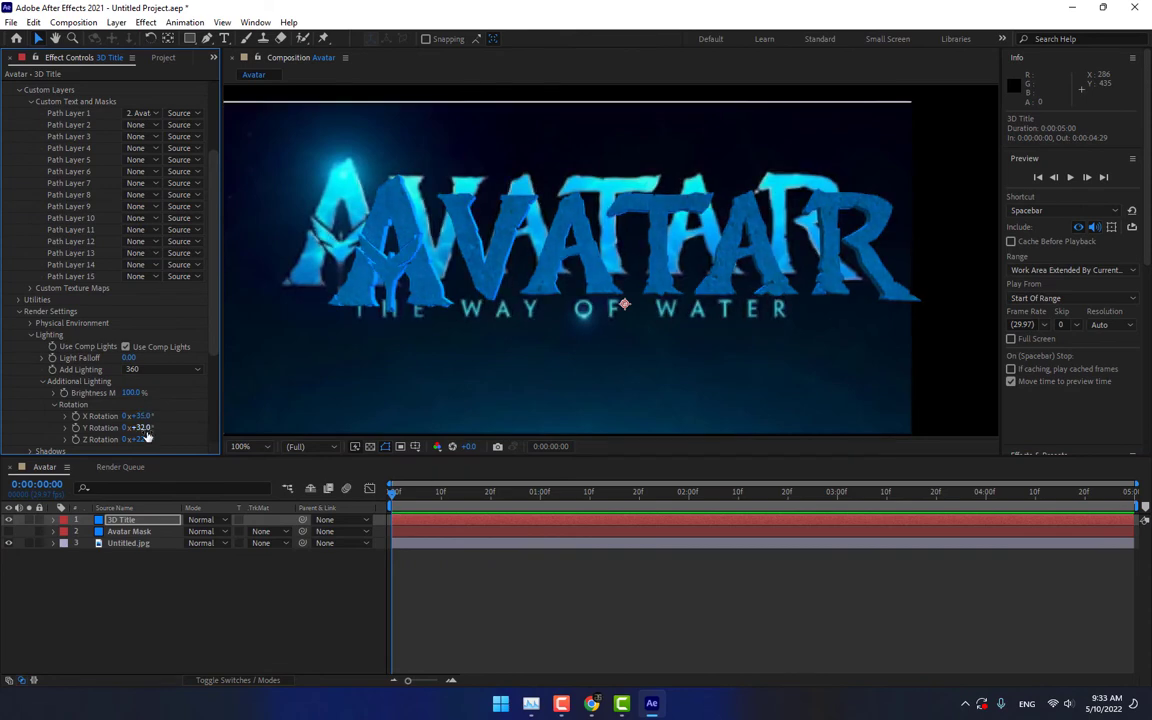
drag(138, 415, 142, 427)
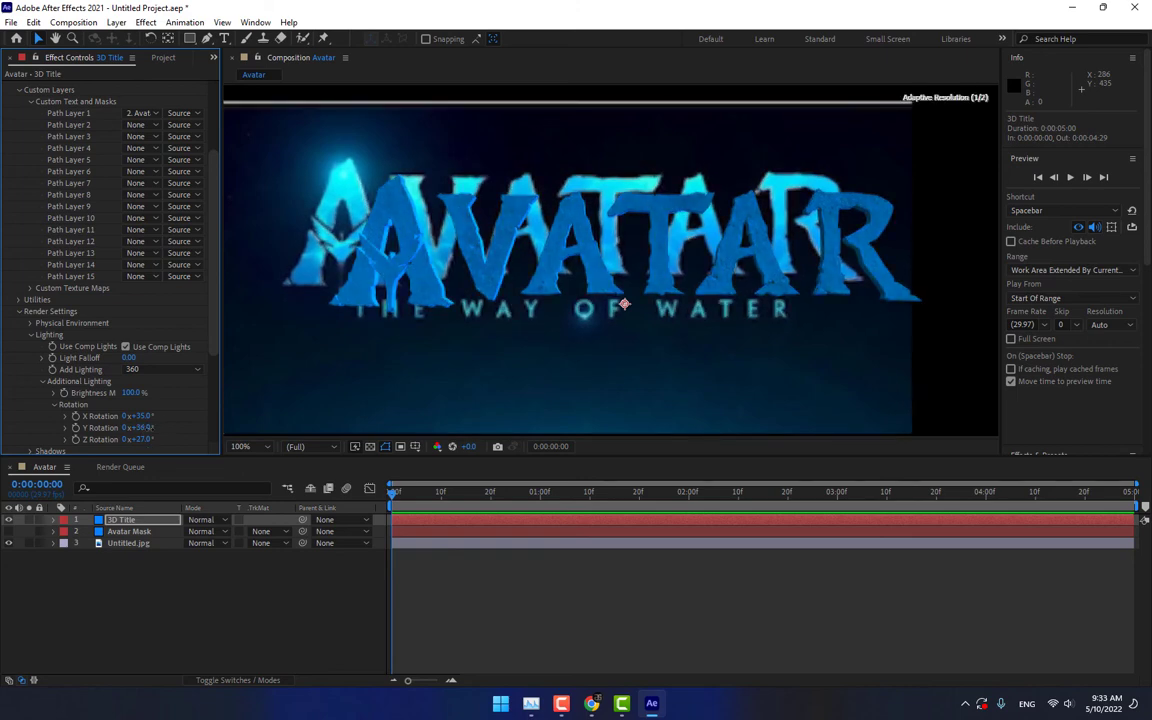
scroll(216, 320, up, 2)
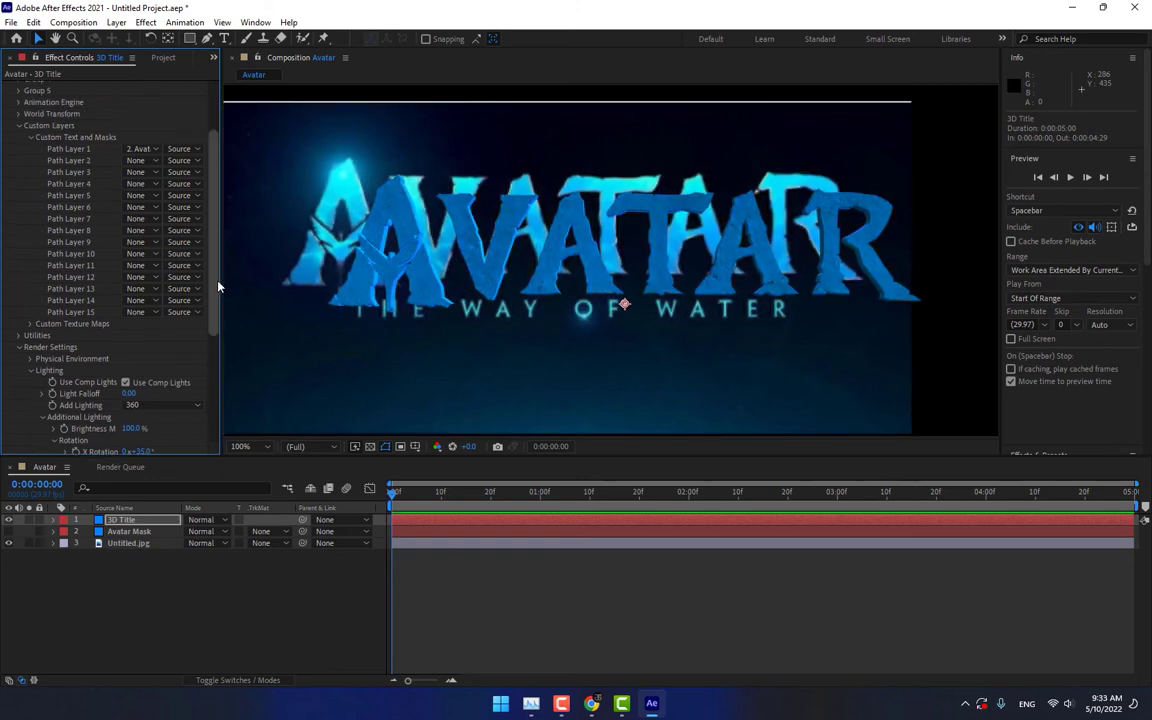
scroll(220, 270, up, 3)
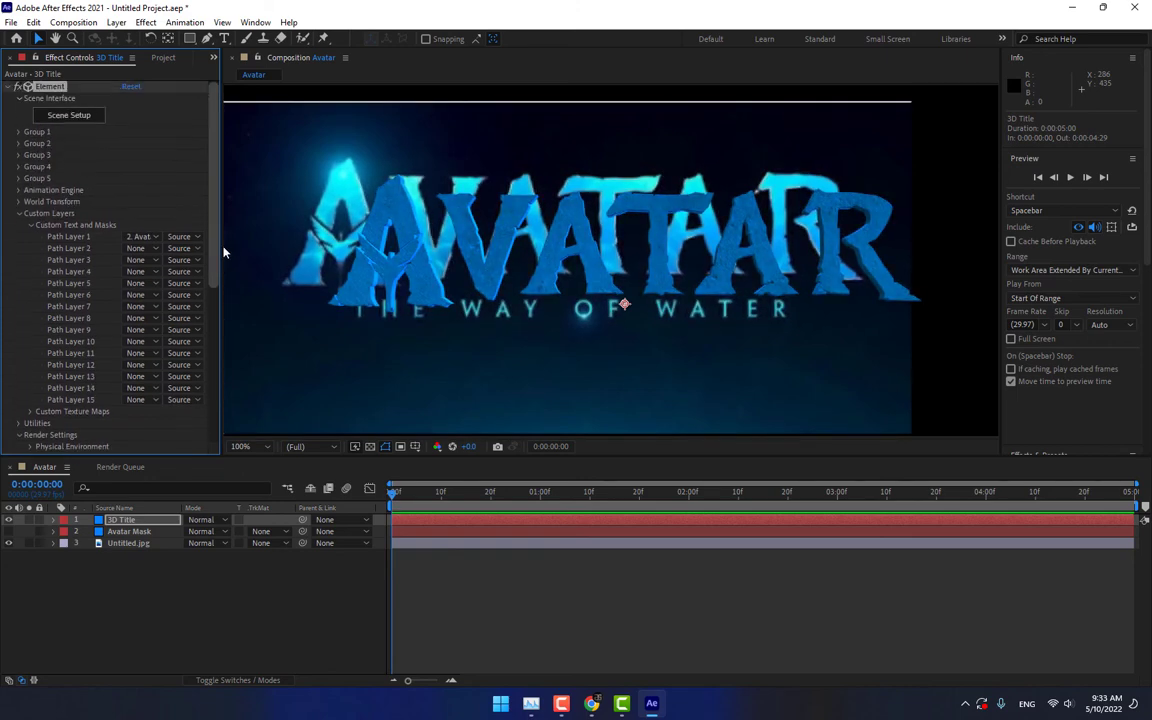
Step: Go to the Effects & Presets search field to look up the CC Light effects
right_click(175, 607)
mouse_move(255, 440)
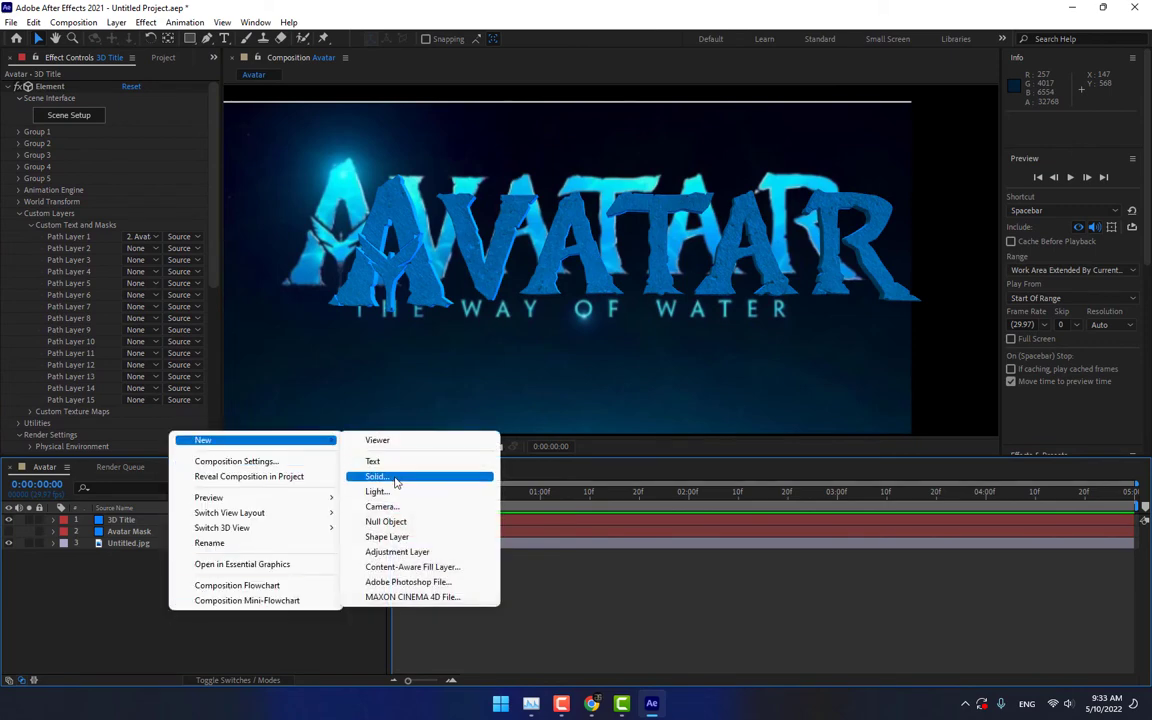
click(395, 478)
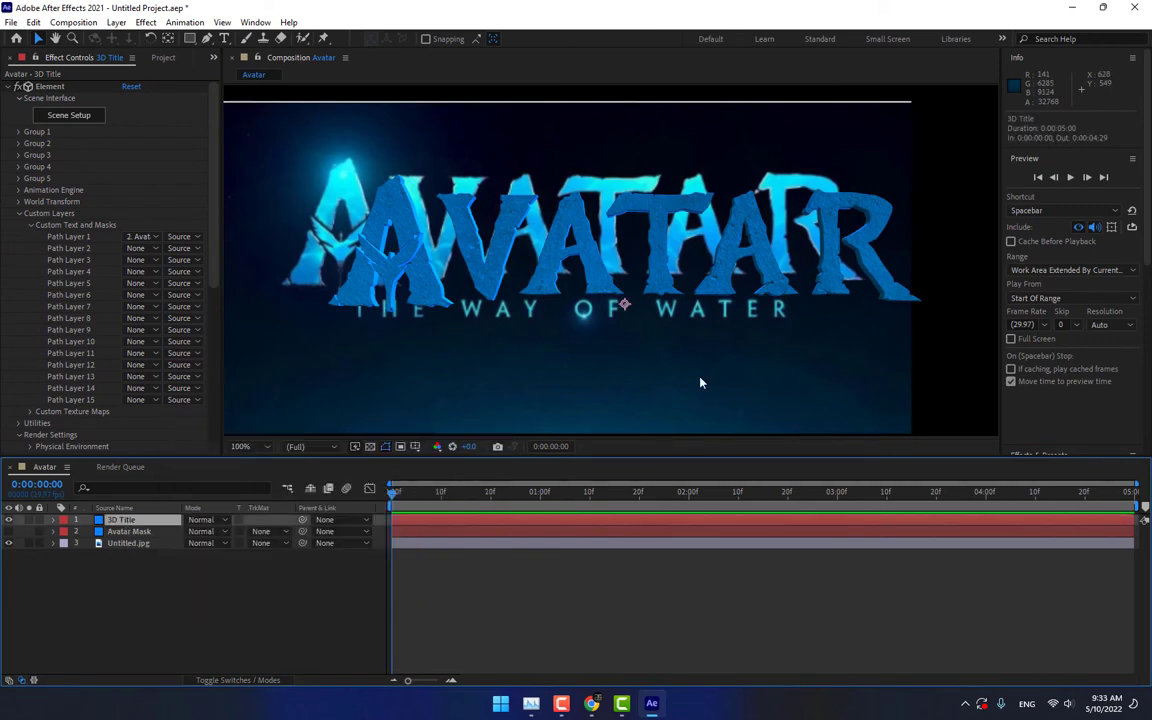
scroll(1105, 373, down, 3)
scroll(1052, 347, down, 2)
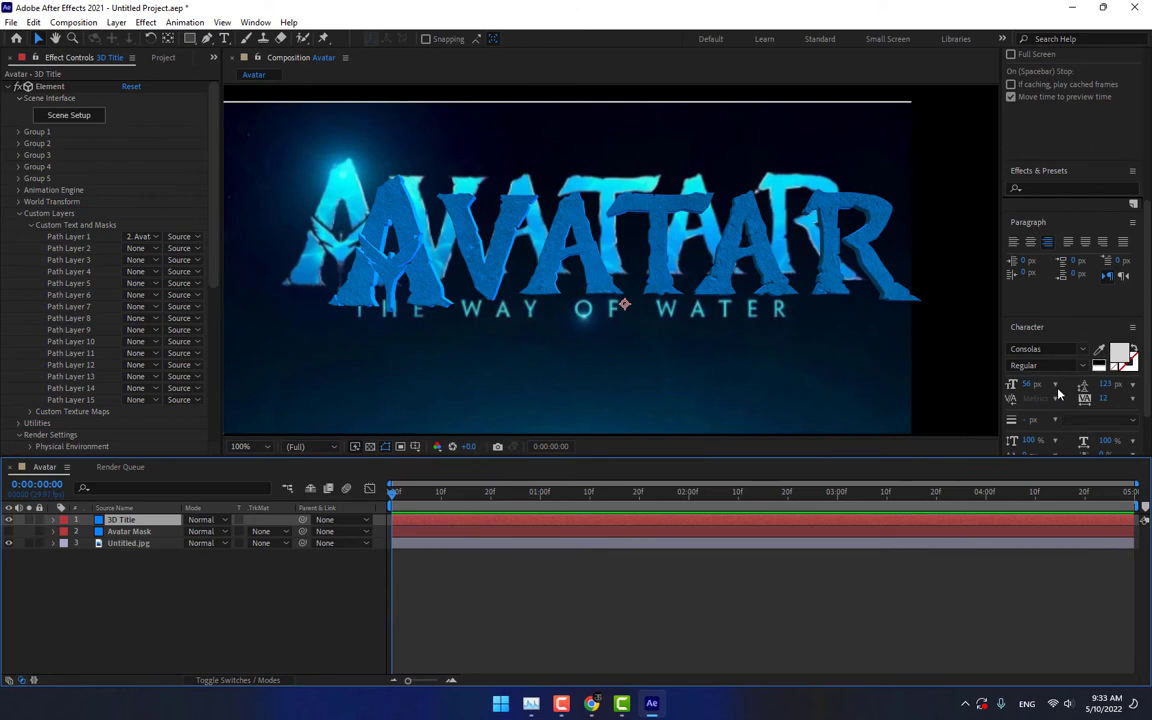
scroll(1058, 360, down, 2)
scroll(1070, 300, up, 3)
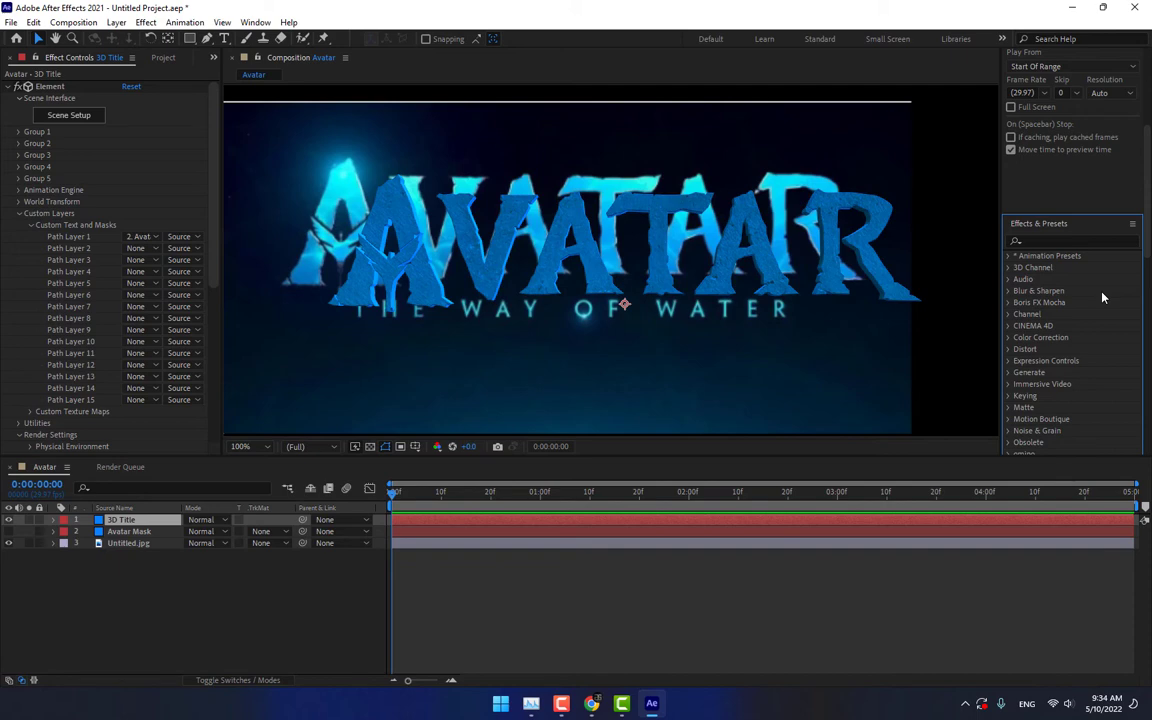
click(1100, 241)
Step: Apply CC Light Sweep to the 3D Title layer with 90° direction, width 68 and cyan light
text(cc light)
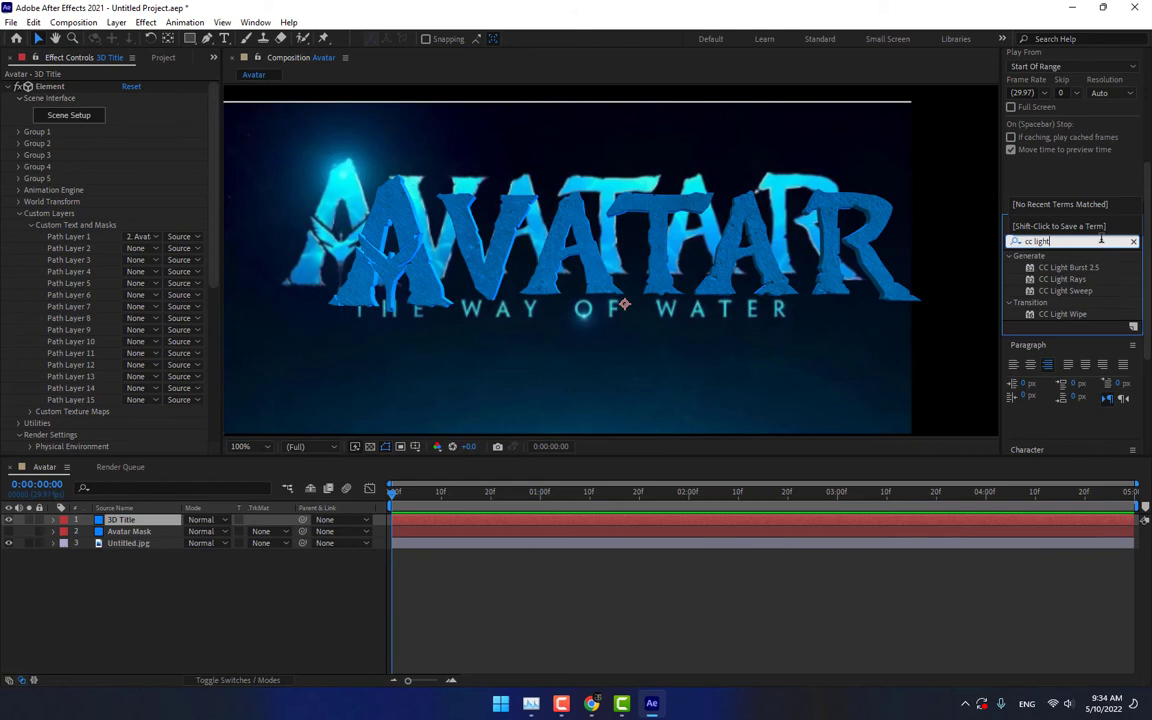
drag(1084, 292, 165, 522)
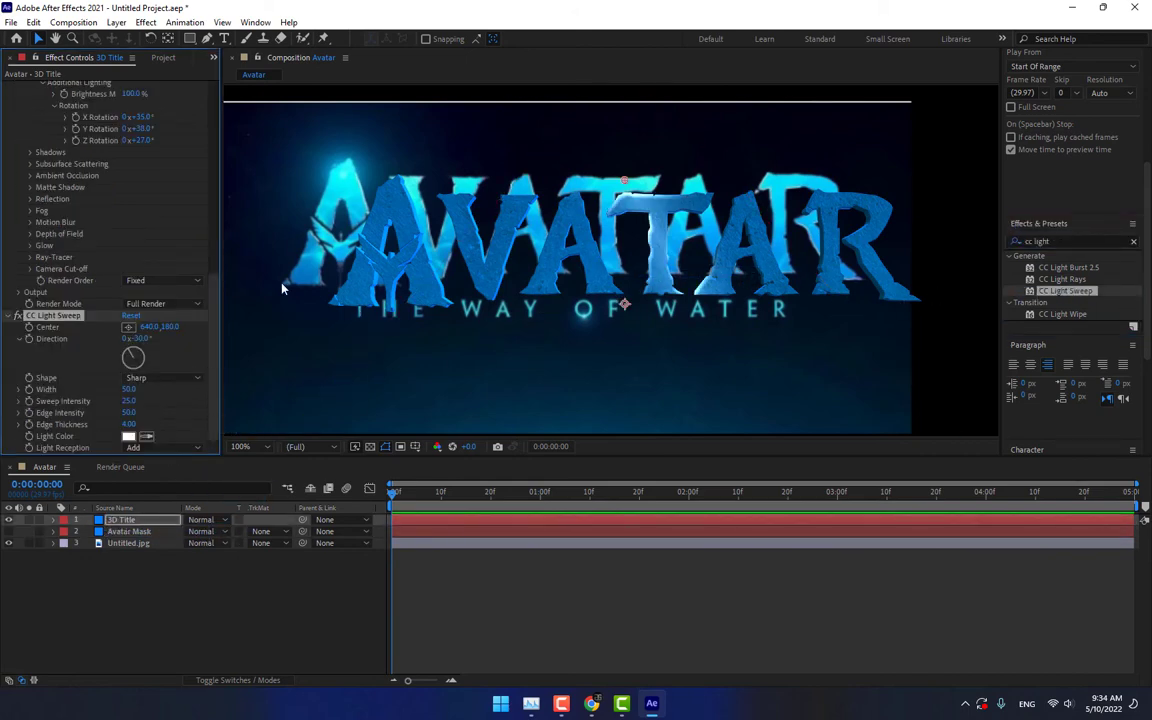
drag(127, 350, 143, 362)
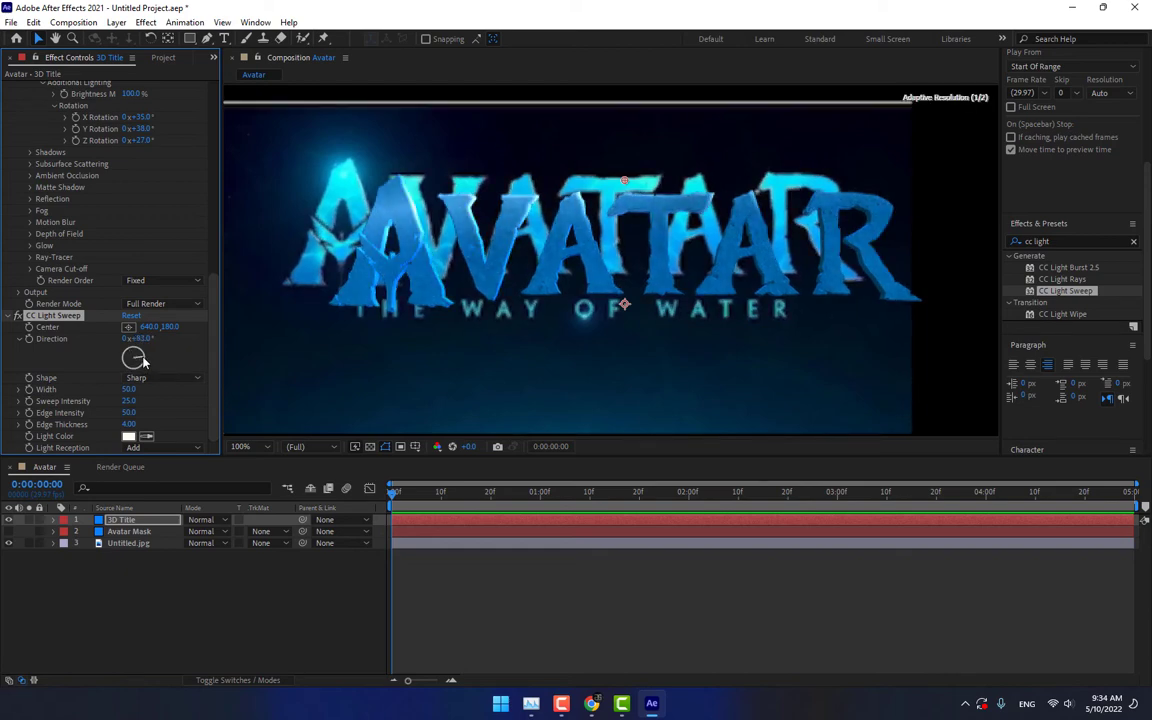
click(143, 338)
text(90)
key(Return)
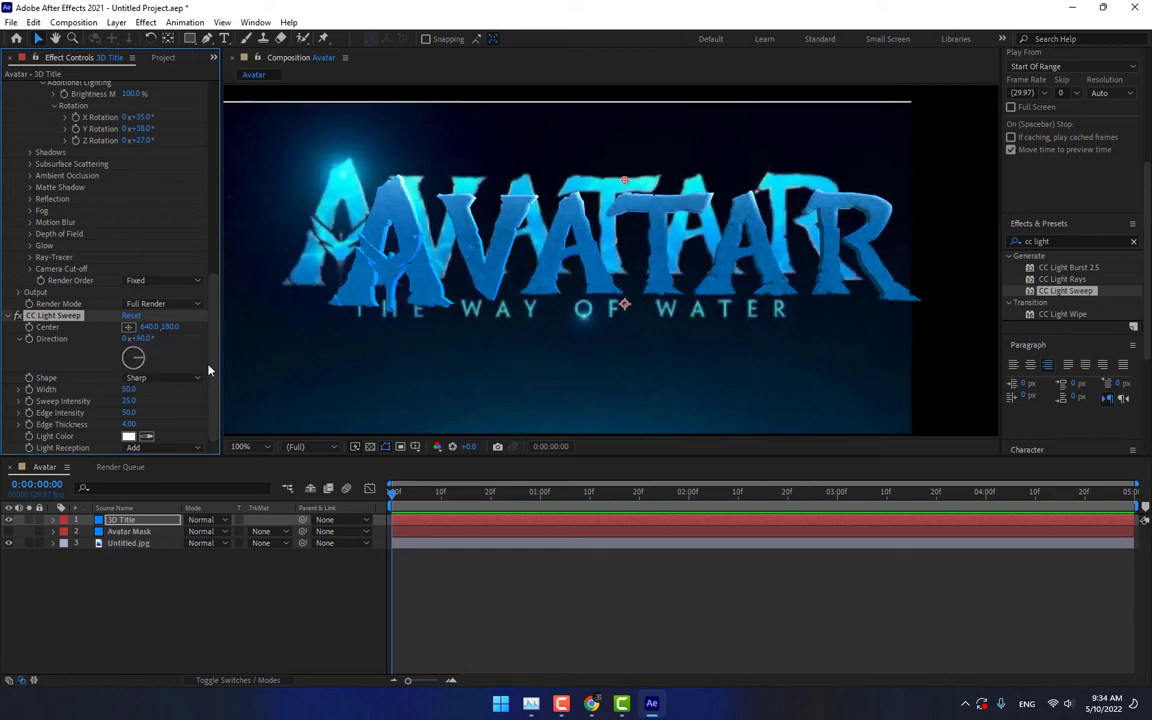
mouse_move(128, 389)
mouse_down()
mouse_move(183, 389)
mouse_move(146, 401)
mouse_up()
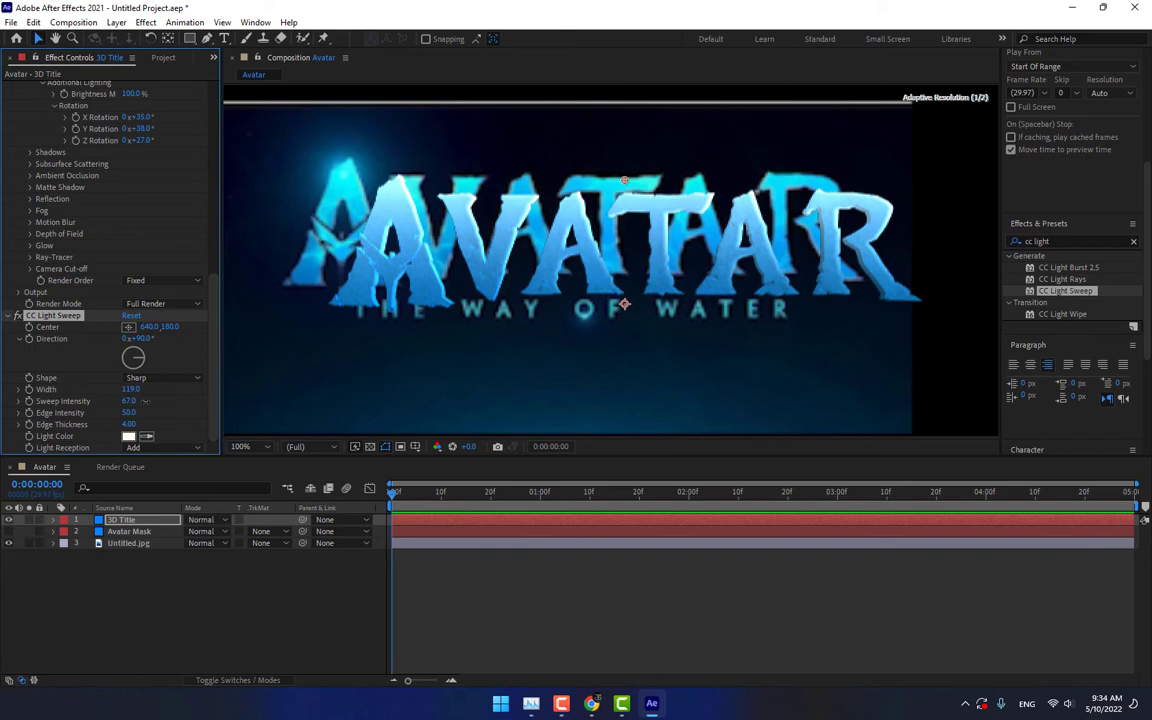
click(337, 187)
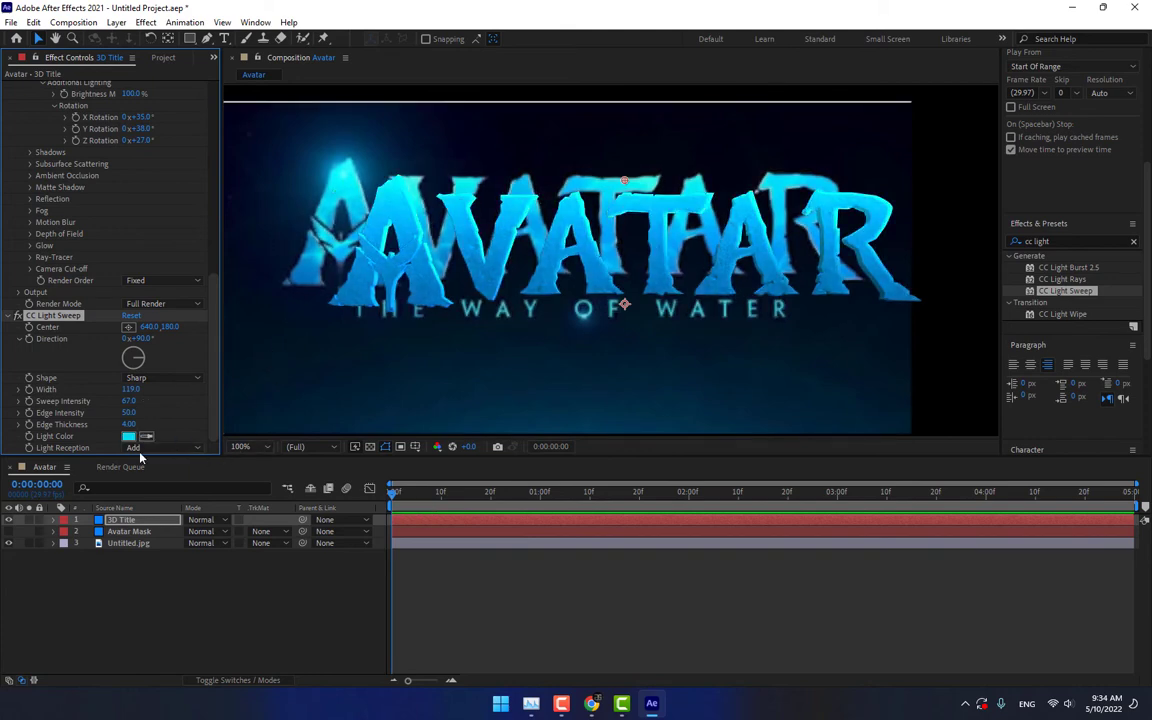
Step: Set the light sweep shape to Smooth after briefly trying Linear
mouse_move(128, 424)
mouse_down()
mouse_move(140, 424)
mouse_move(118, 424)
mouse_up()
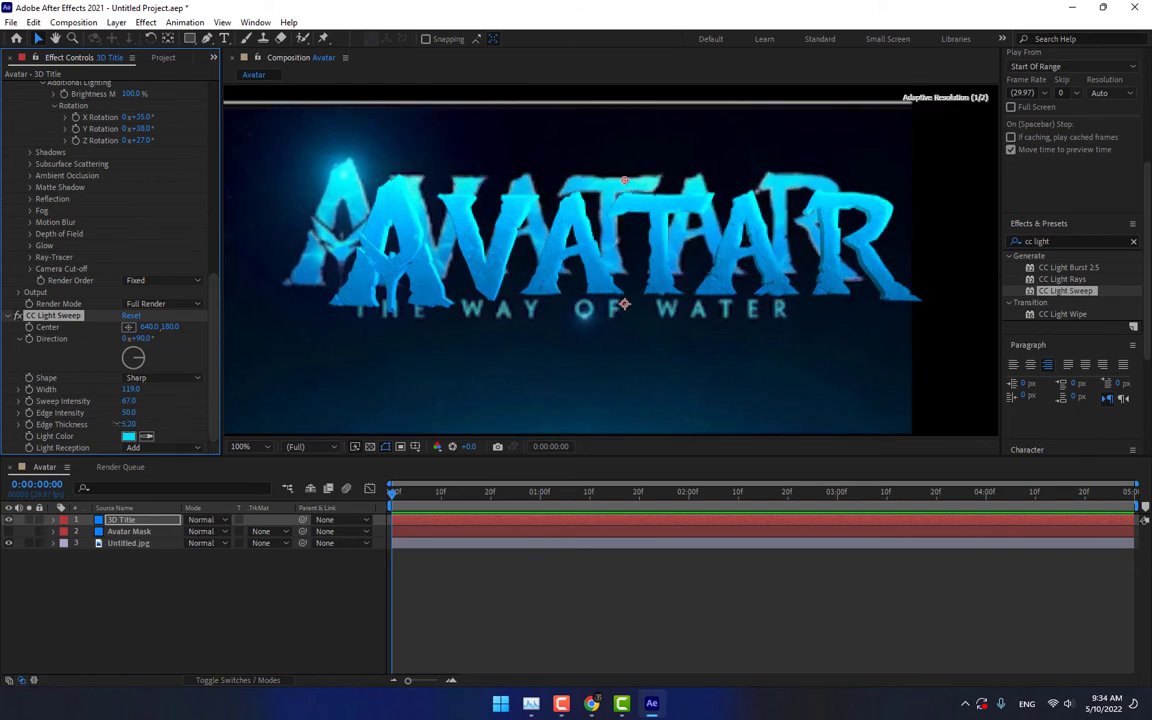
click(140, 377)
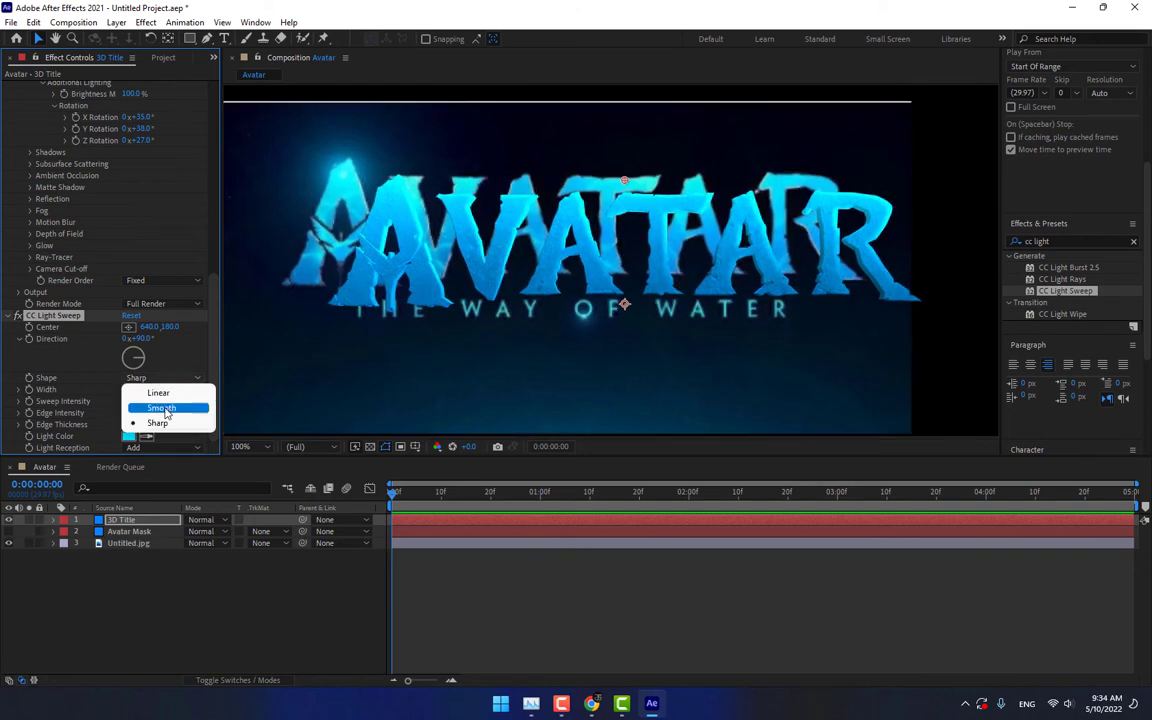
click(140, 365)
click(177, 392)
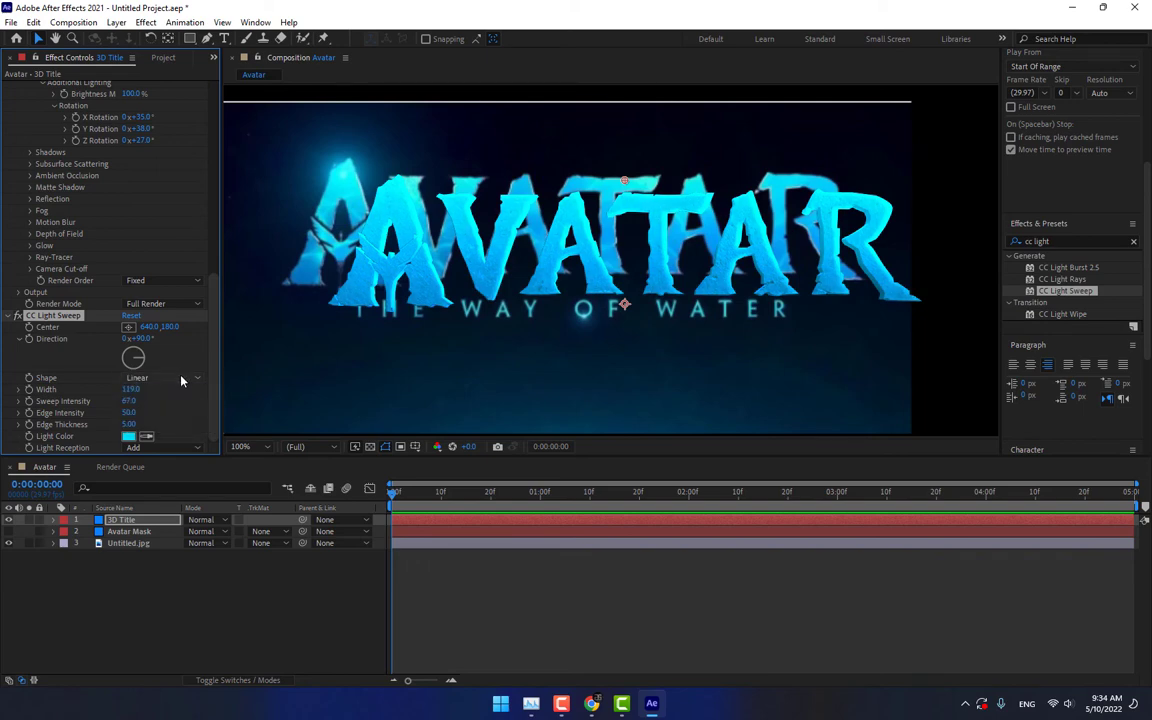
click(176, 407)
Step: Remove the sweep's edge light: edge intensity 0, edge thickness 0.2, light reception Add
mouse_move(128, 412)
mouse_down()
mouse_move(113, 412)
mouse_move(155, 410)
mouse_move(114, 401)
mouse_up()
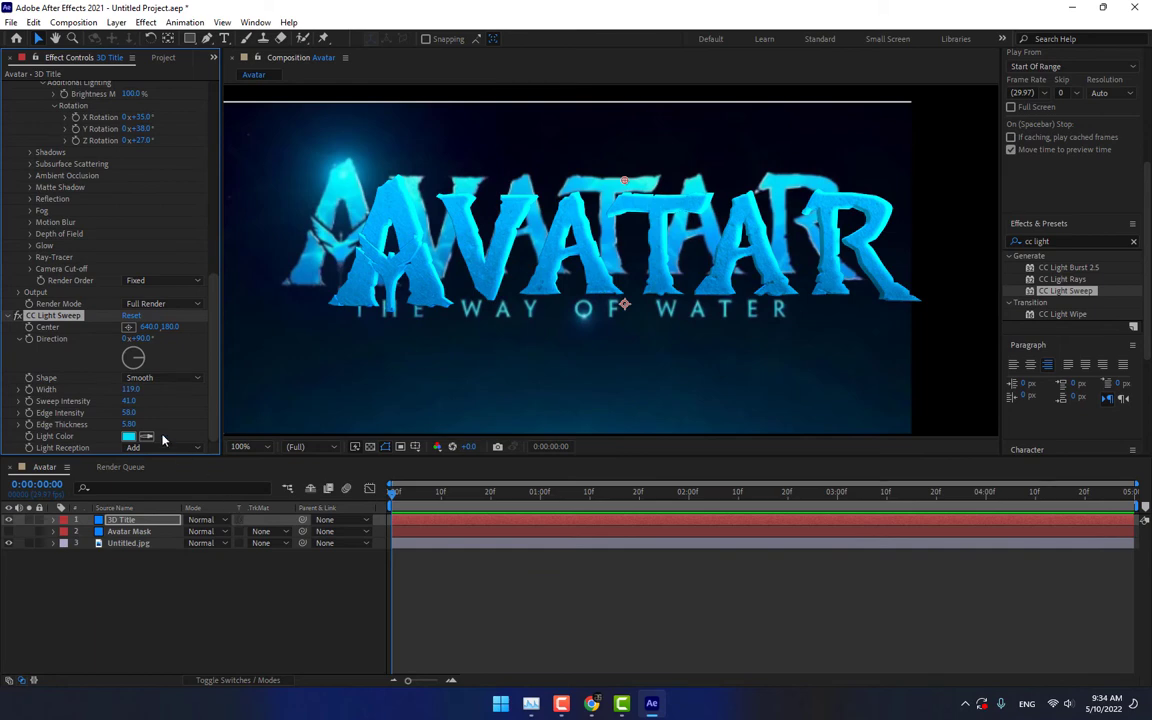
click(167, 448)
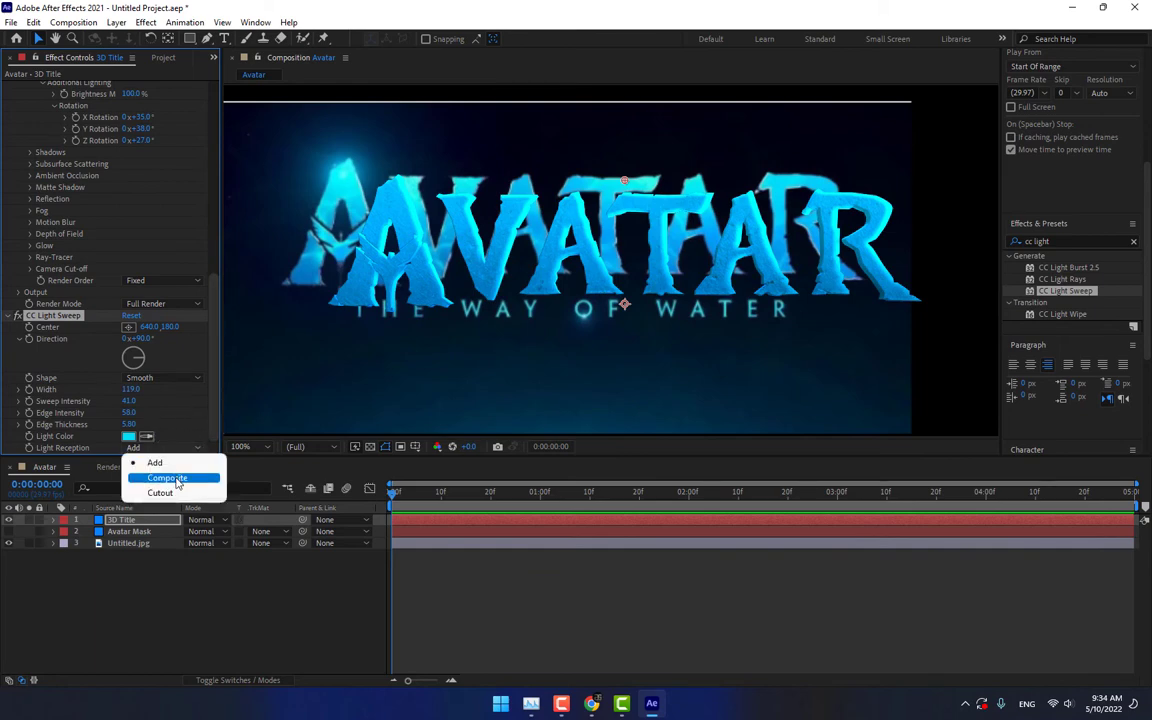
click(167, 477)
click(182, 451)
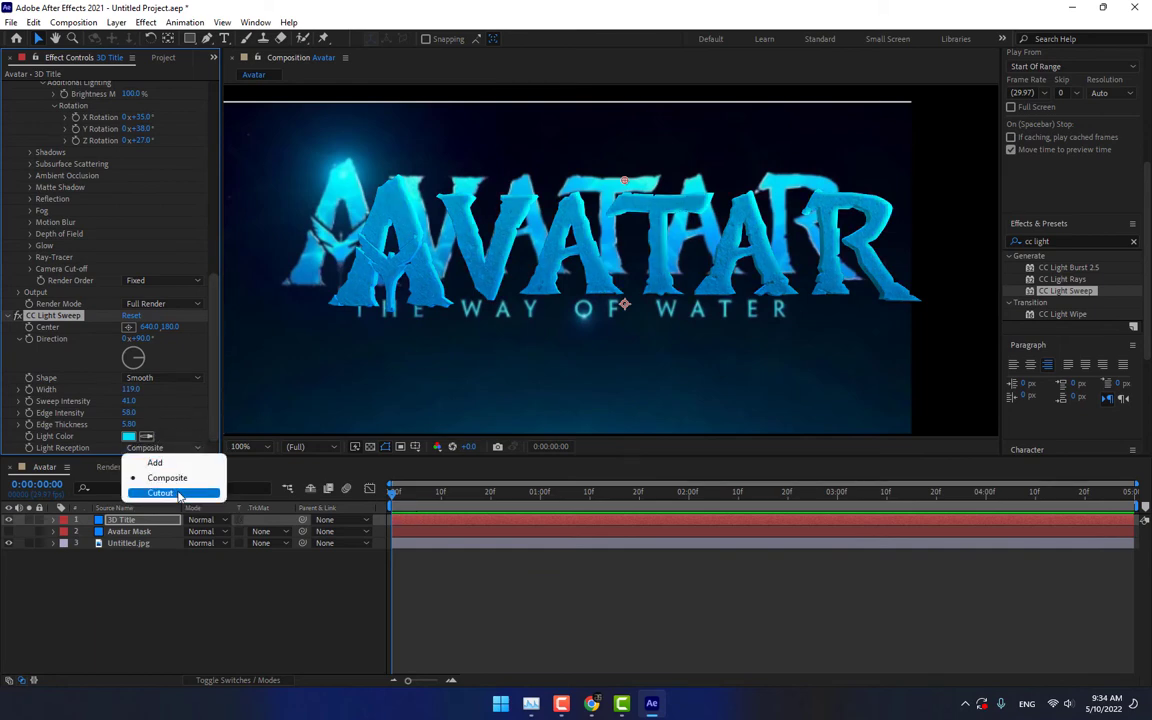
click(160, 492)
click(178, 450)
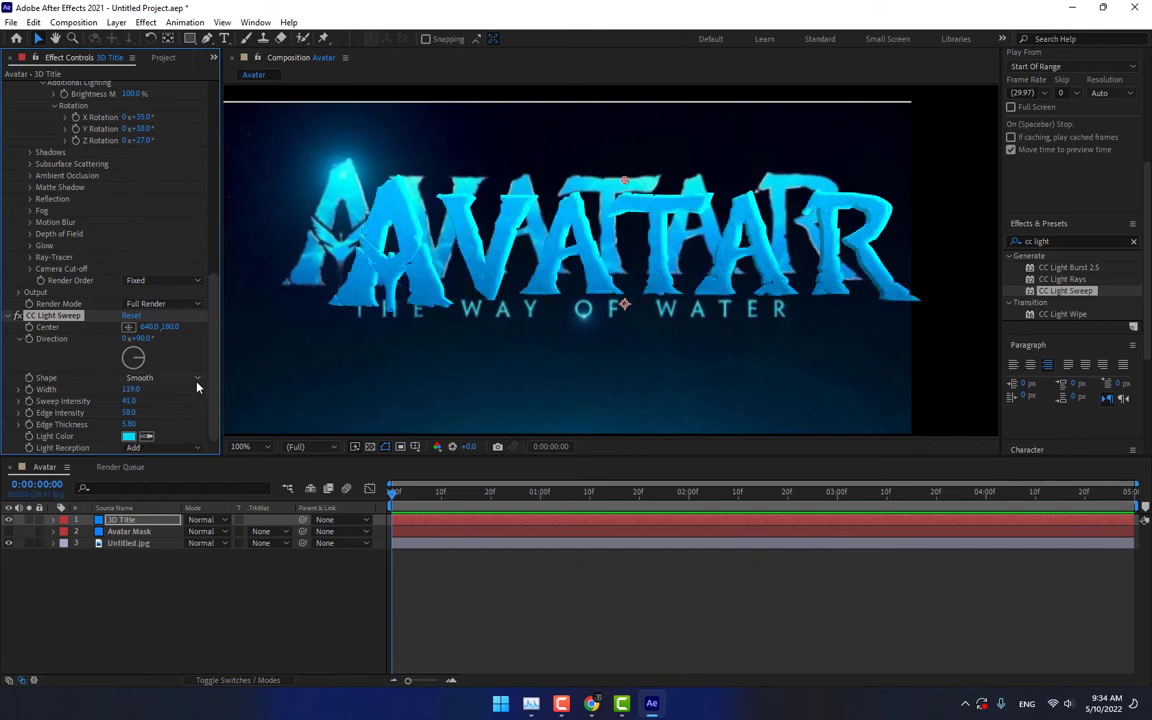
drag(128, 412, 100, 412)
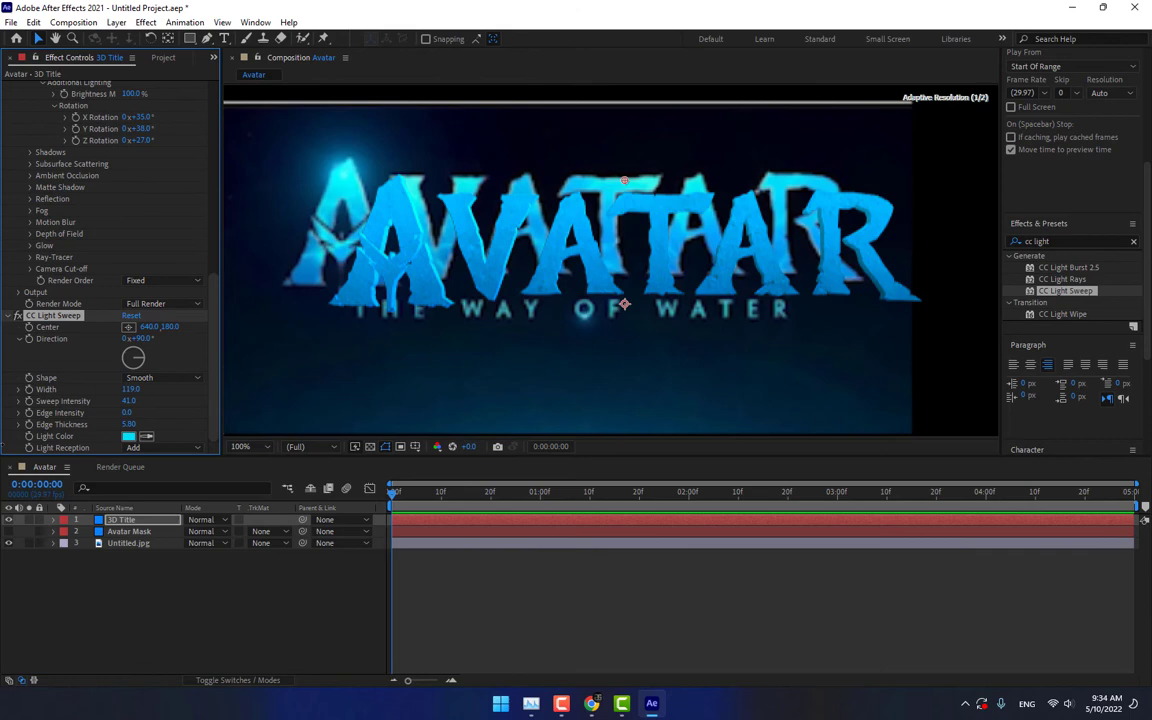
mouse_move(128, 424)
mouse_down()
mouse_move(100, 424)
mouse_move(157, 400)
mouse_move(136, 400)
mouse_up()
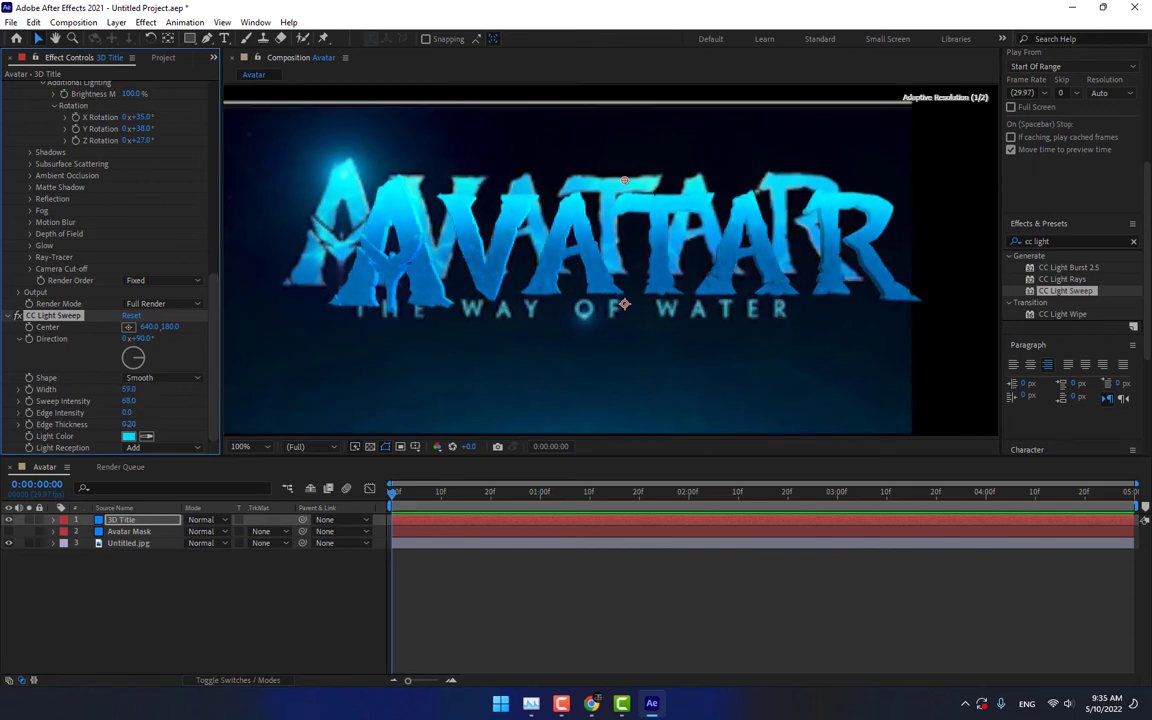
click(245, 491)
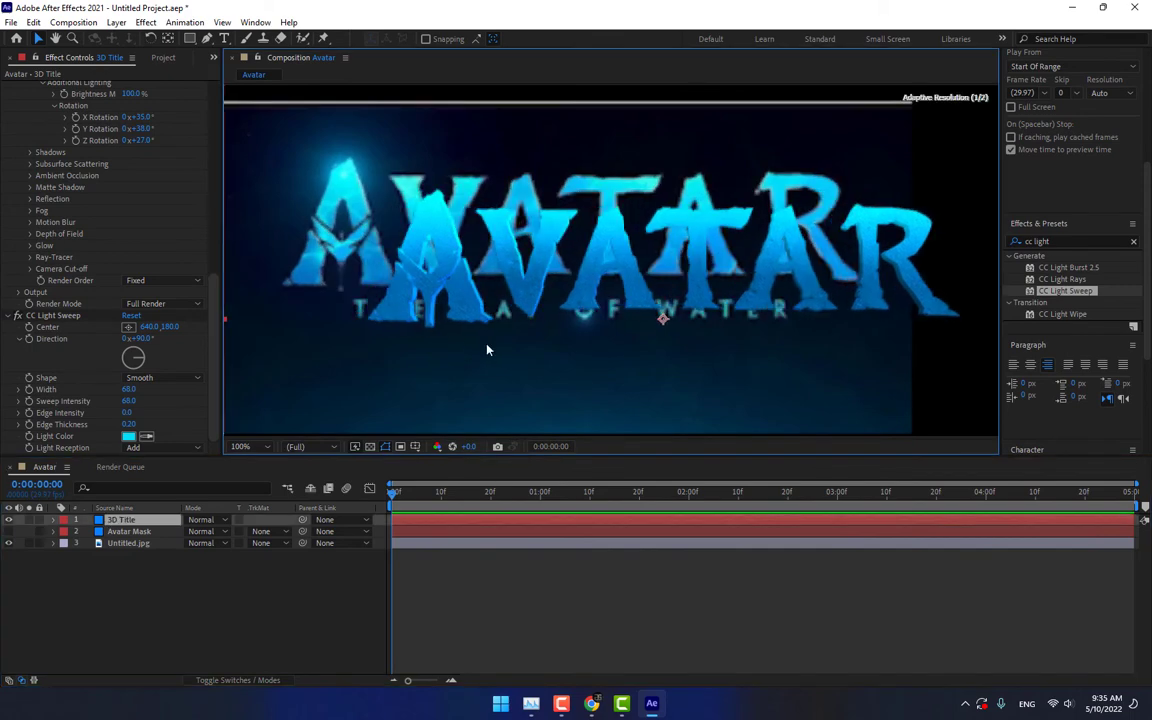
Step: Shift the background image so the title lines up
click(128, 531)
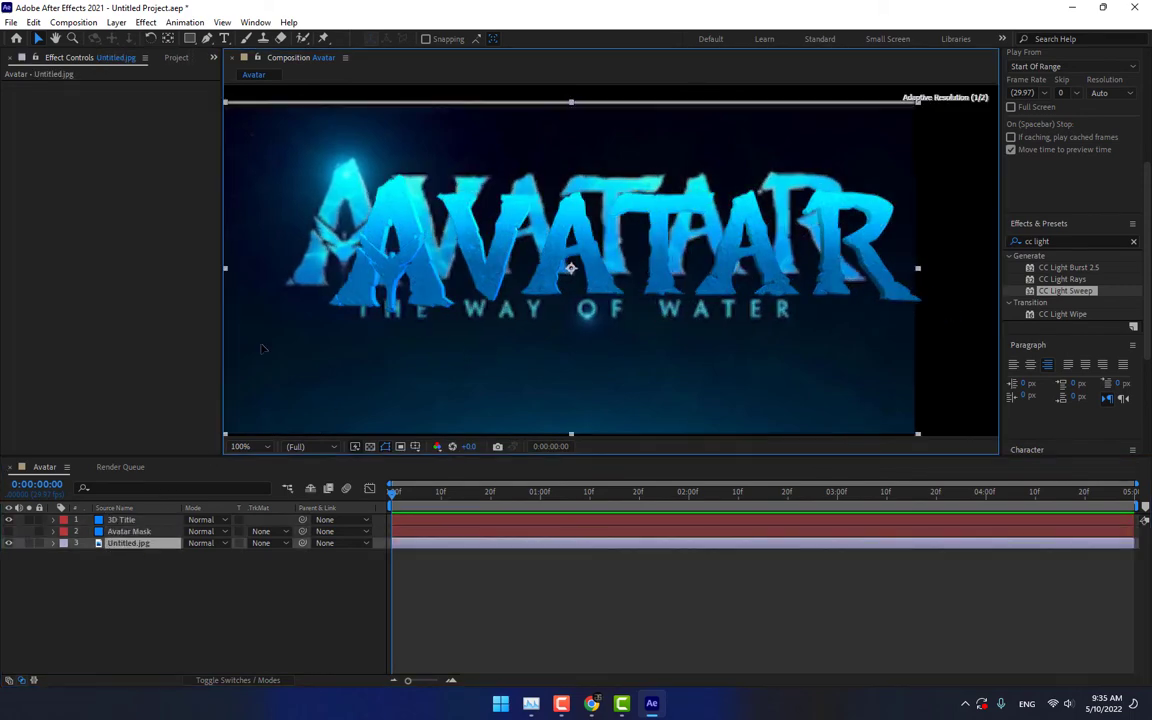
drag(253, 345, 296, 361)
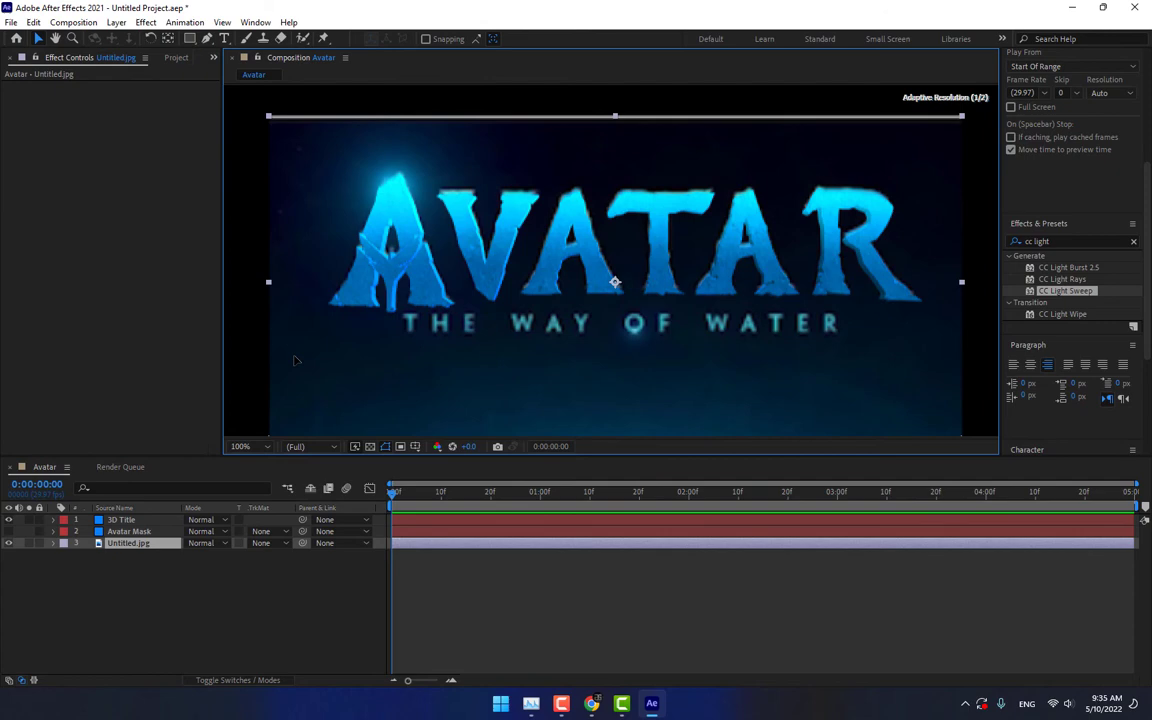
key(comma)
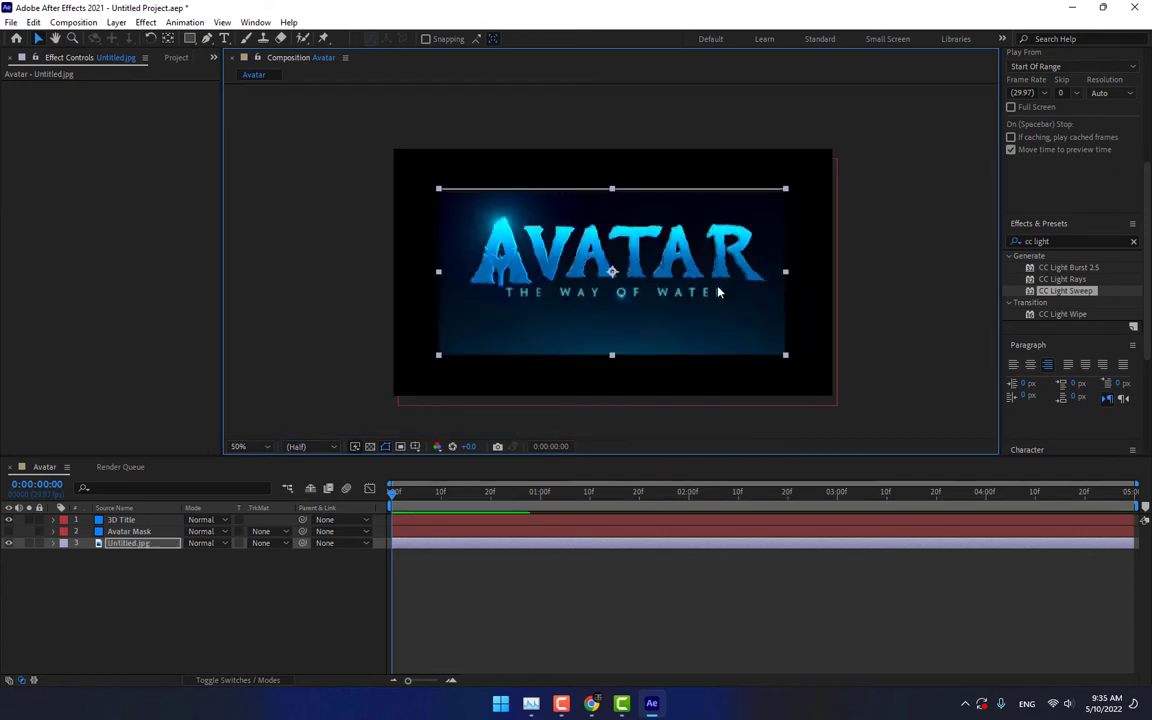
click(301, 567)
key(period)
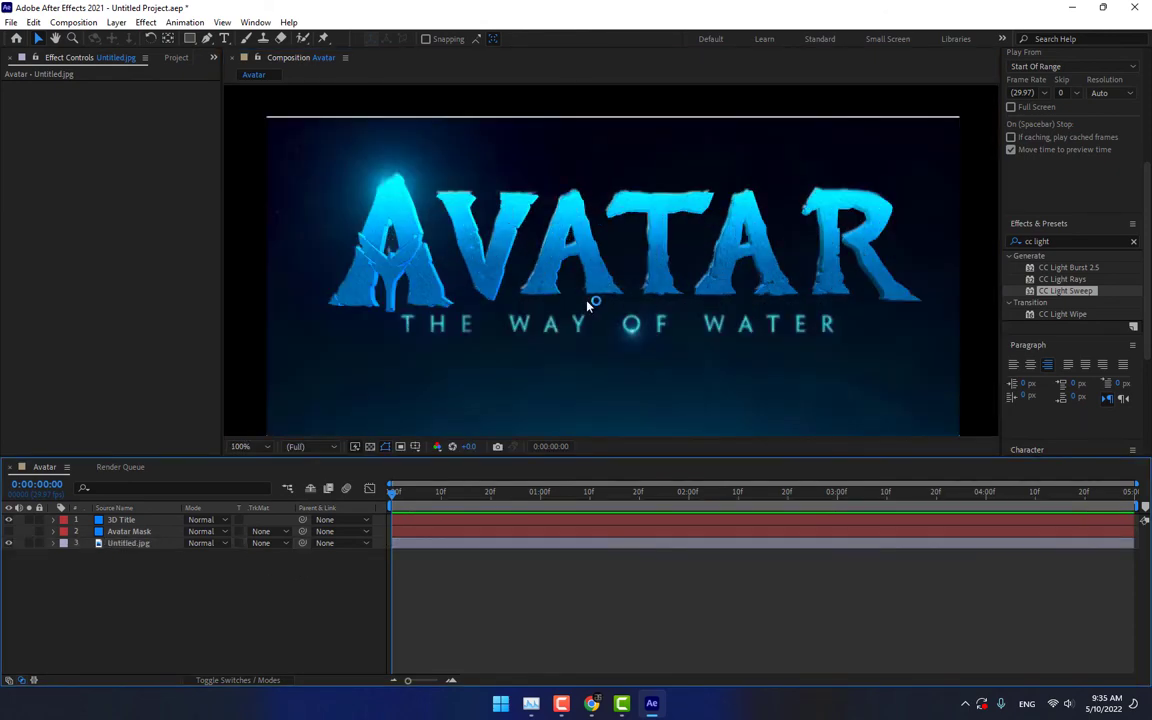
Step: Create a new text layer reading 'THE WAY OF WATER' over the subtitle
click(224, 38)
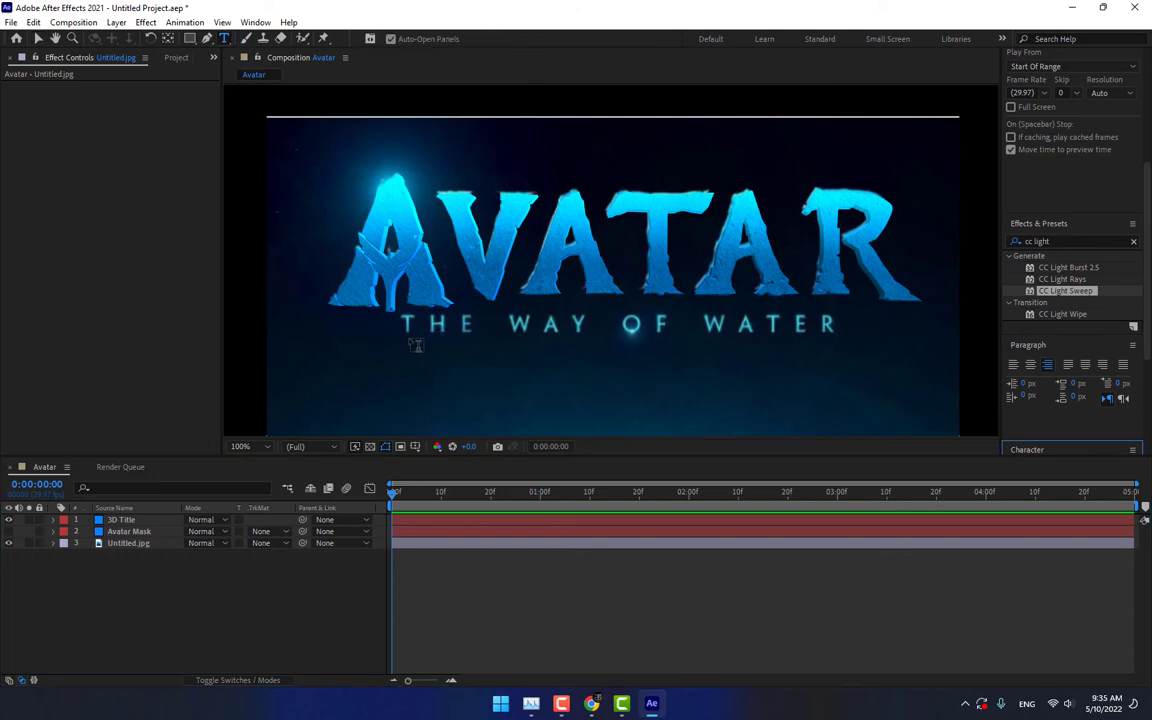
drag(401, 323, 848, 316)
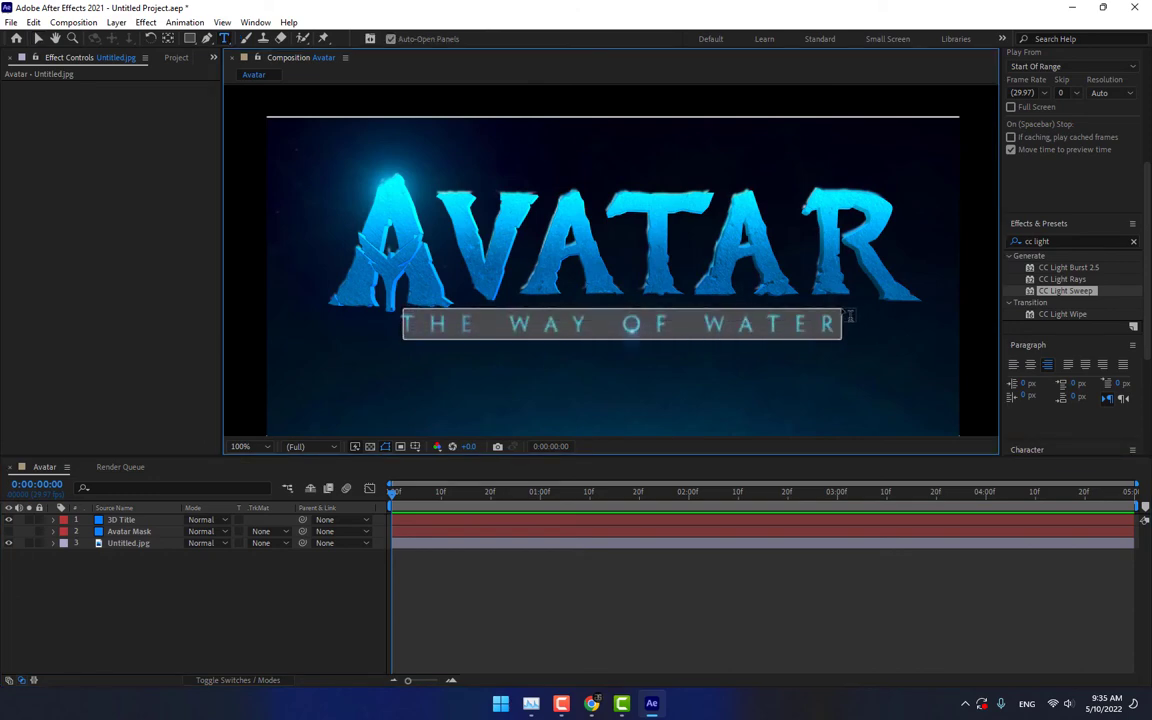
click(871, 380)
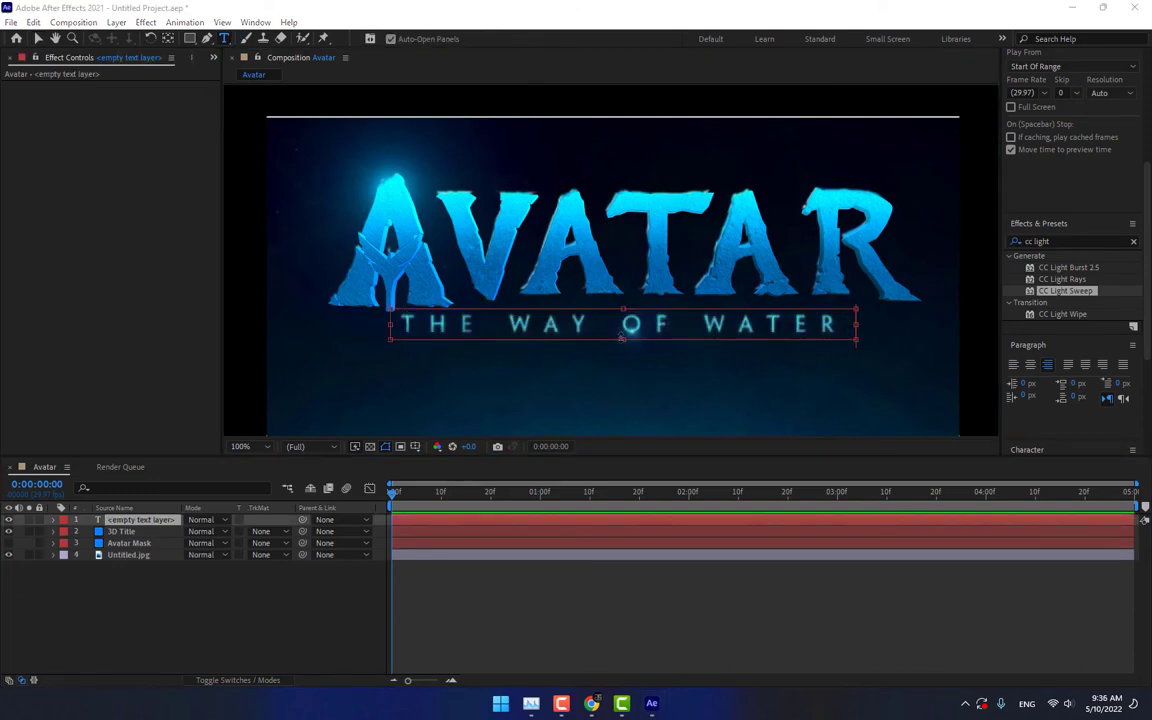
click(612, 321)
text(sd)
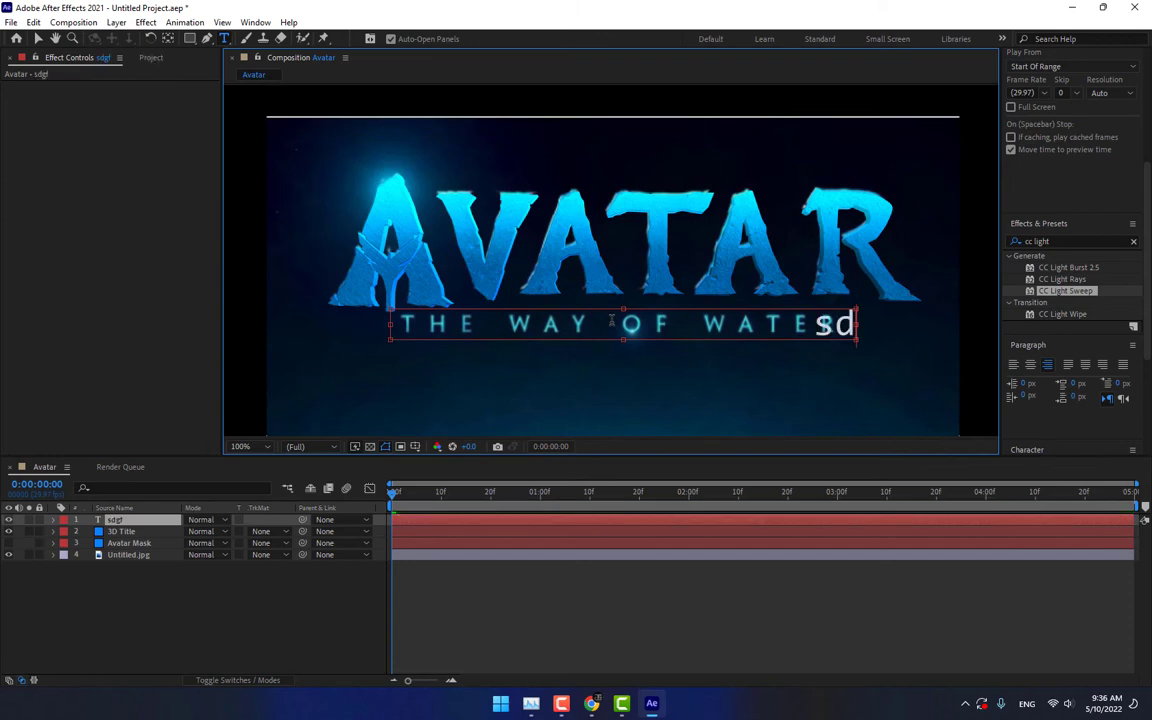
text(gf)
key(ctrl+a)
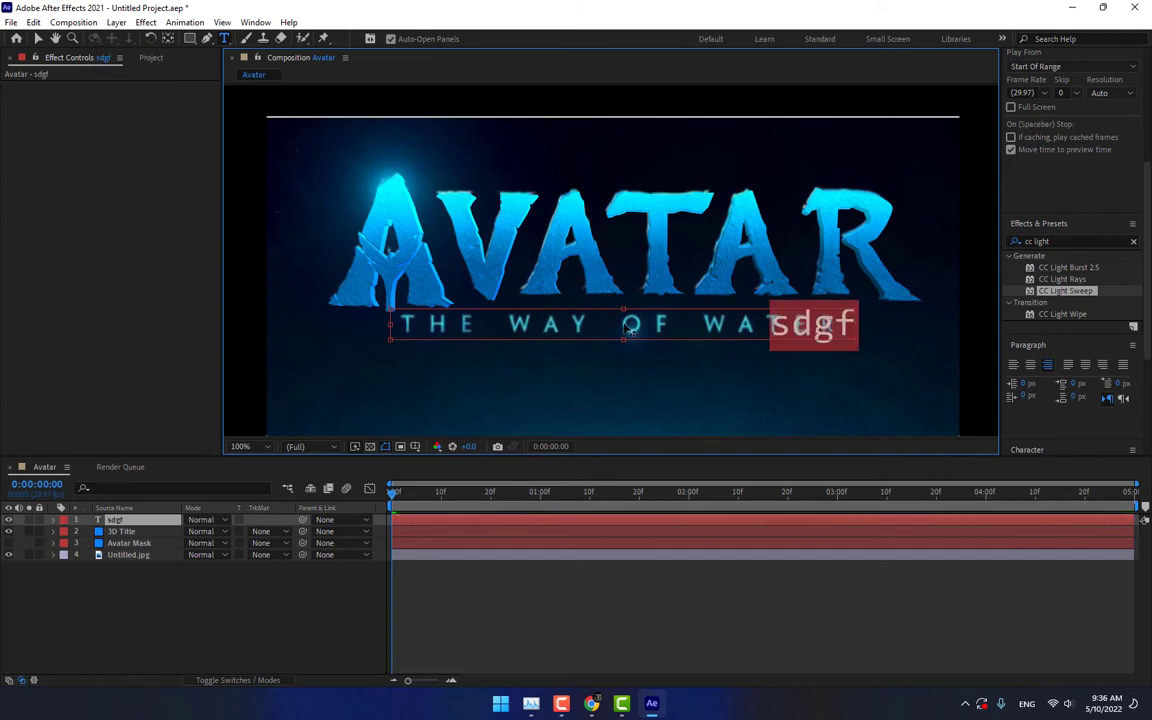
text(THE WAY )
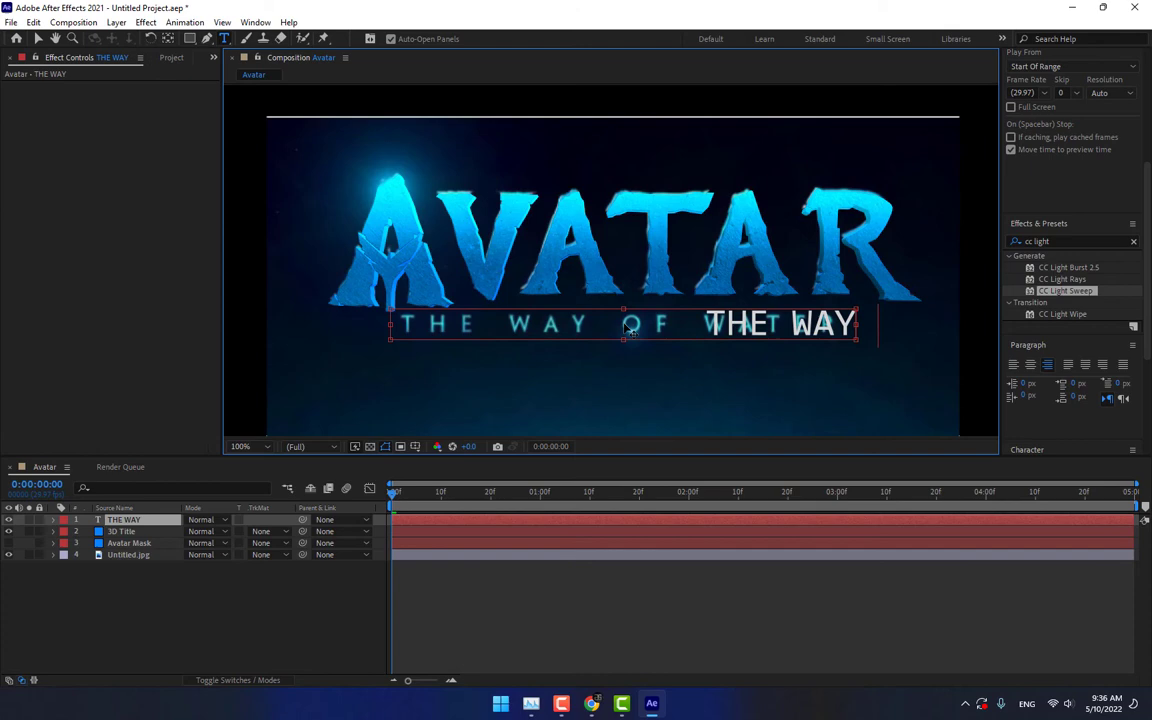
text(OF)
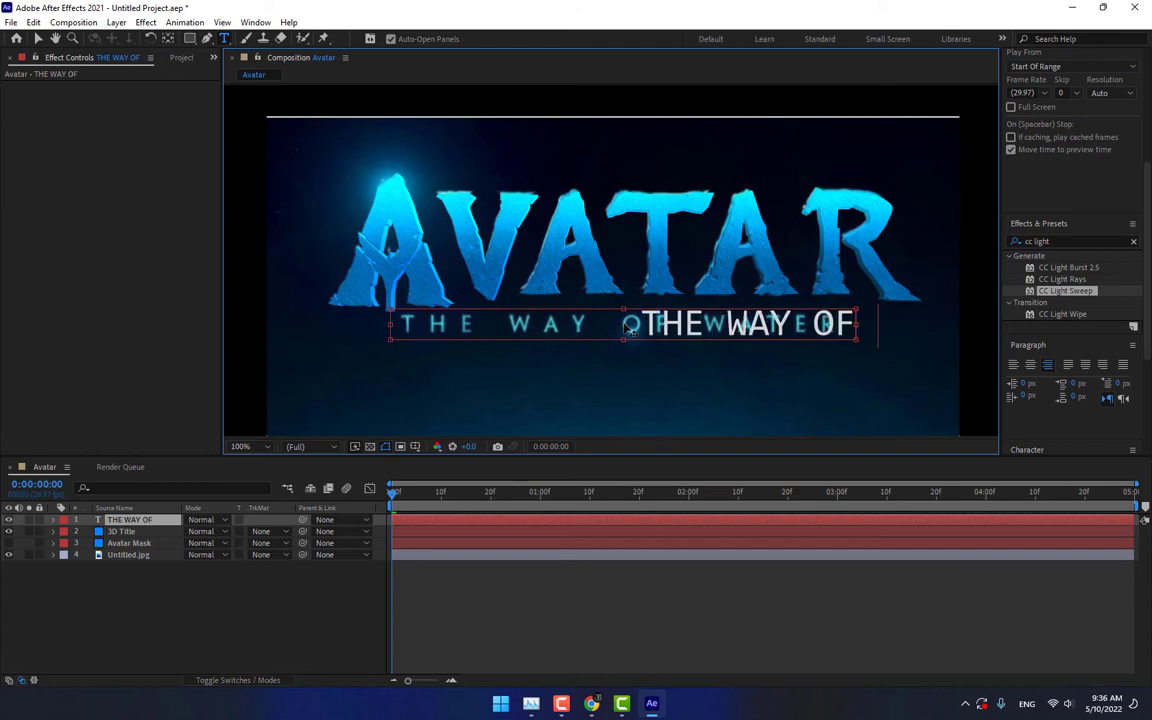
text( WATER)
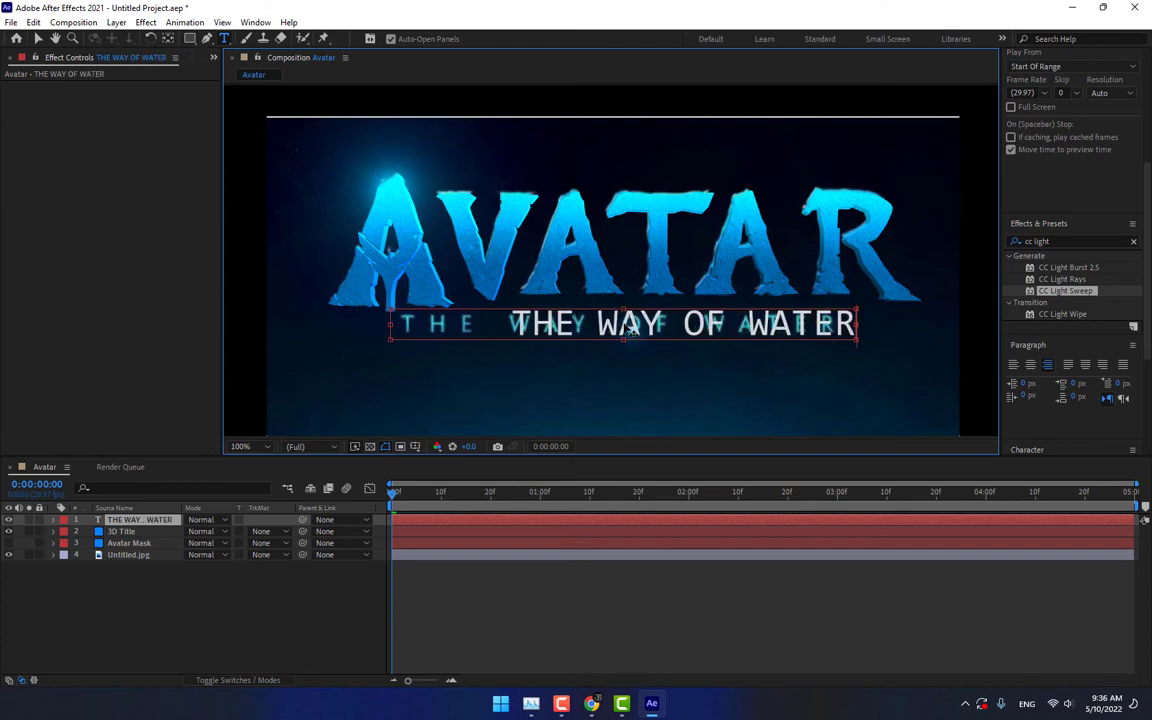
Step: Set the subtitle size to 43 px and widen its letter spacing
key(ctrl+a)
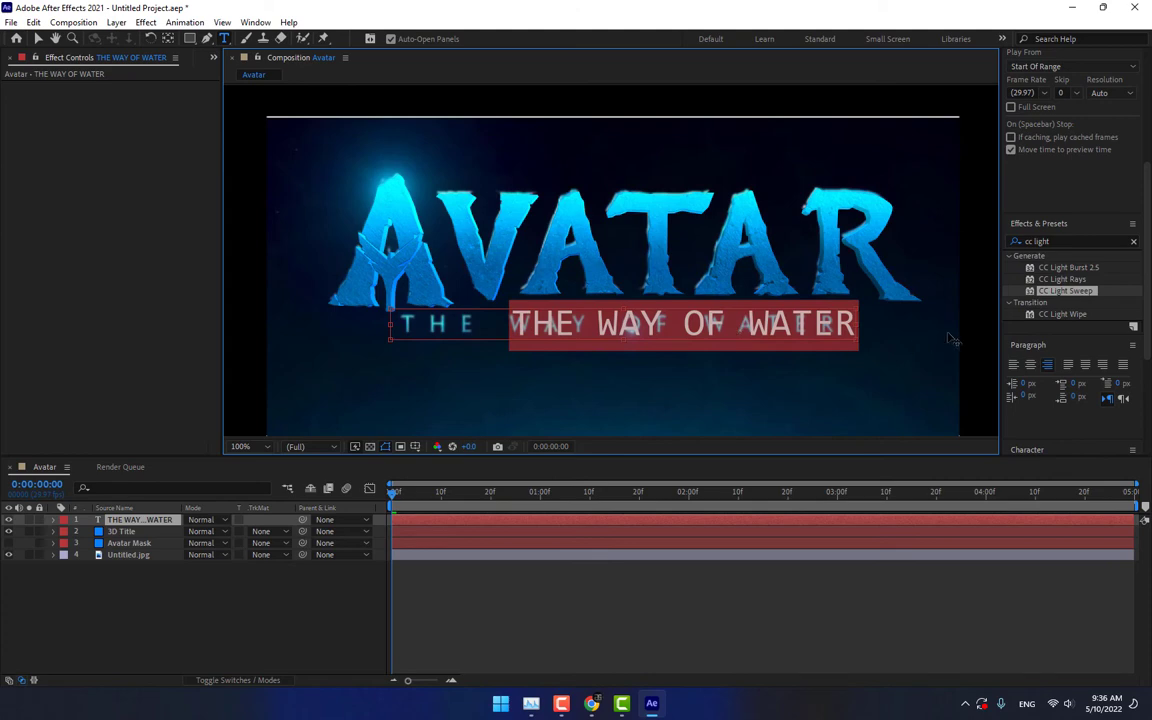
scroll(1138, 245, up, 3)
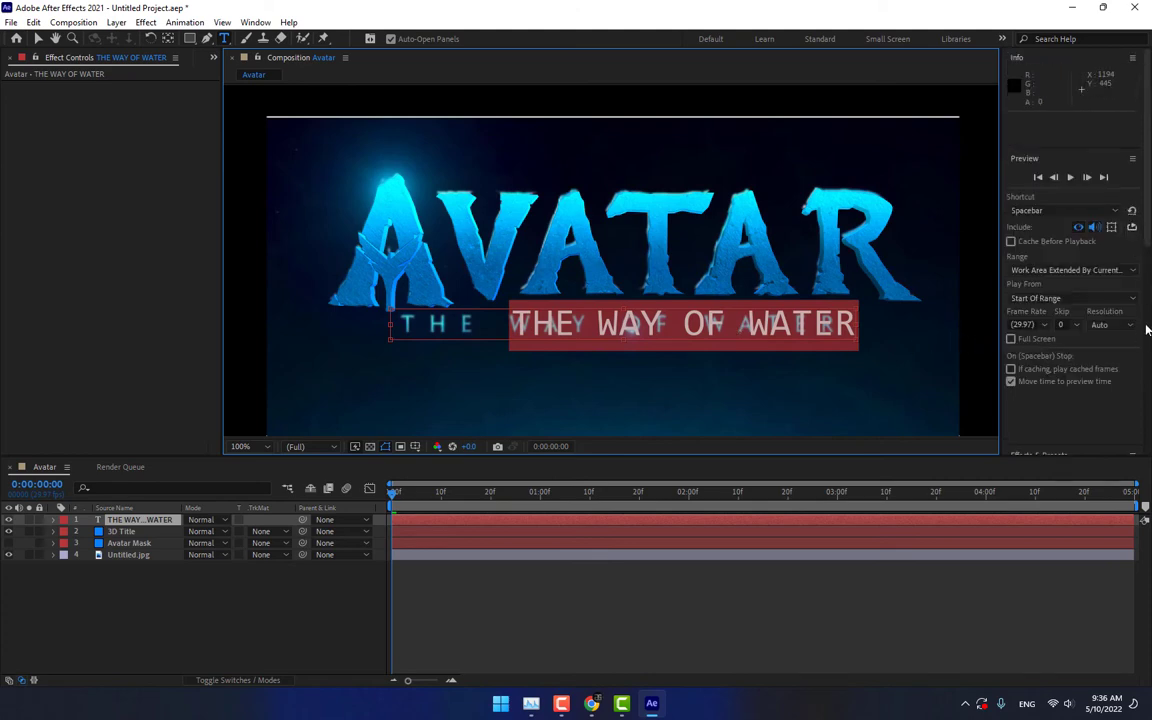
scroll(1146, 326, down, 5)
scroll(1143, 418, down, 2)
scroll(1143, 418, down, 2)
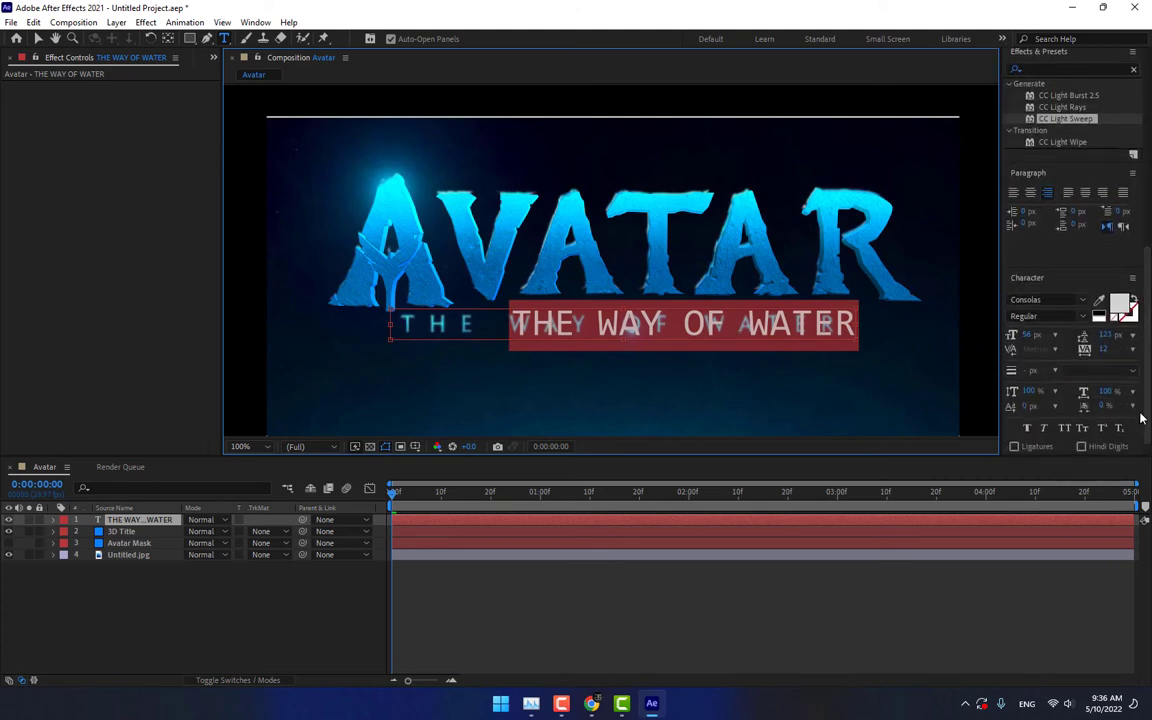
drag(1105, 350, 1130, 350)
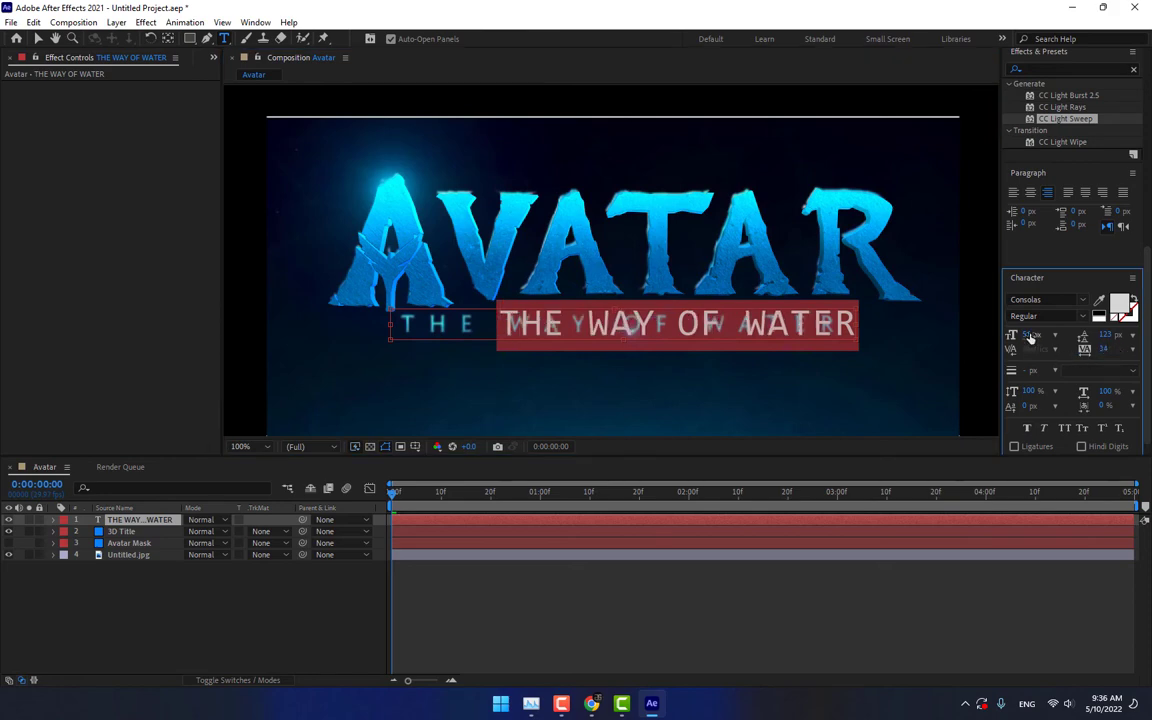
drag(1029, 342, 1043, 359)
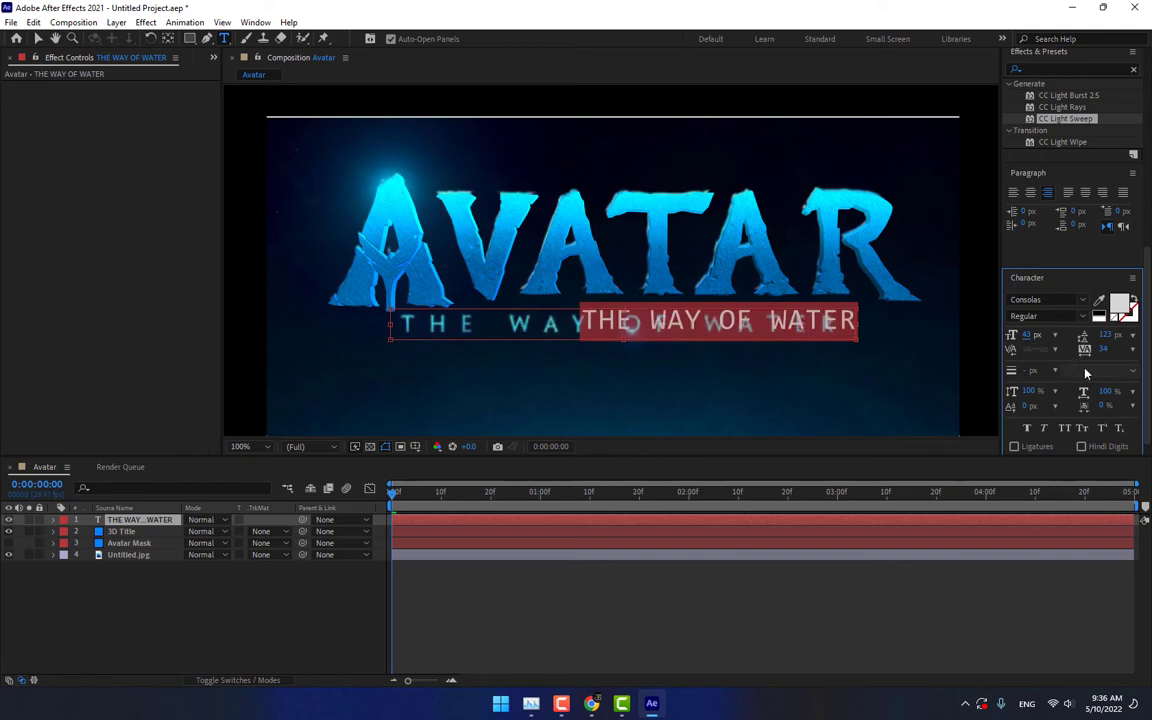
Step: Change the subtitle font to Corbel Bold and spread tracking to about 439
click(1084, 300)
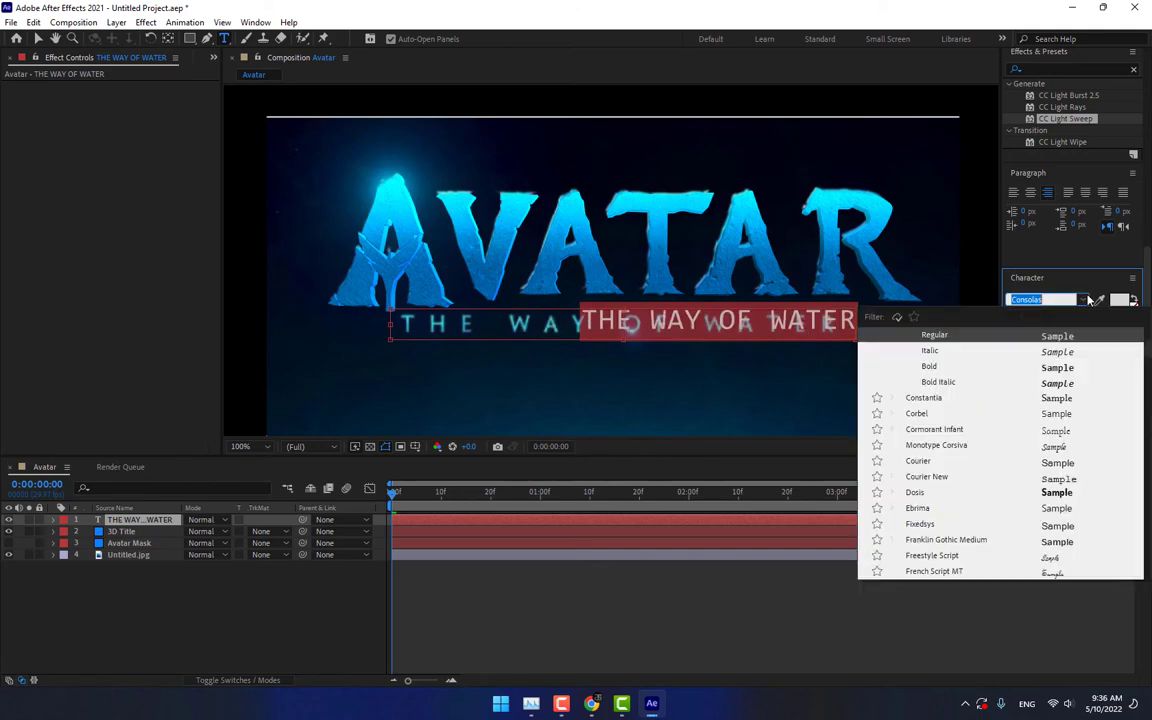
click(1070, 414)
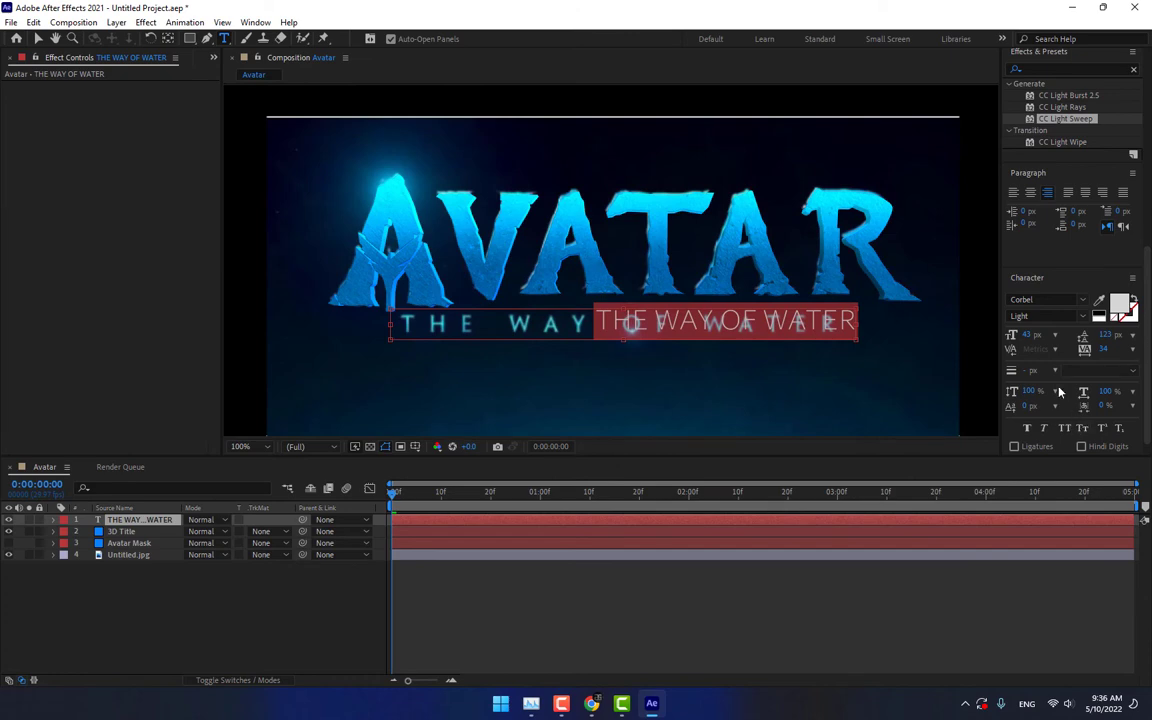
click(1083, 317)
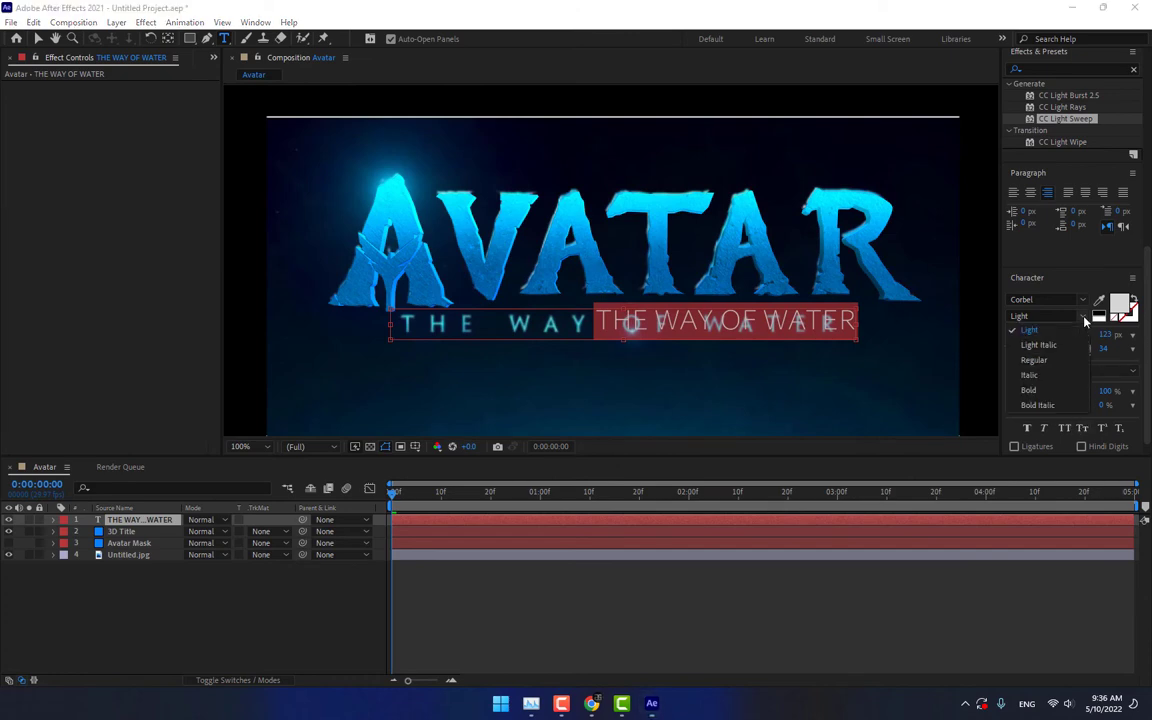
click(1040, 390)
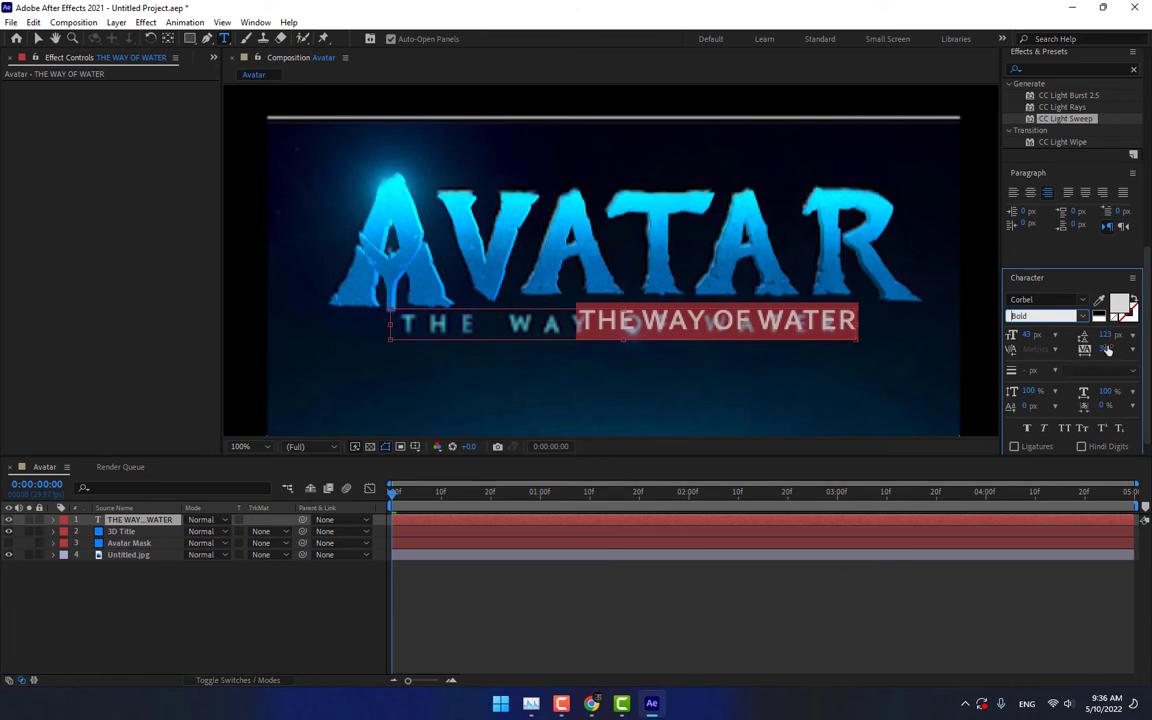
drag(1104, 349, 1140, 349)
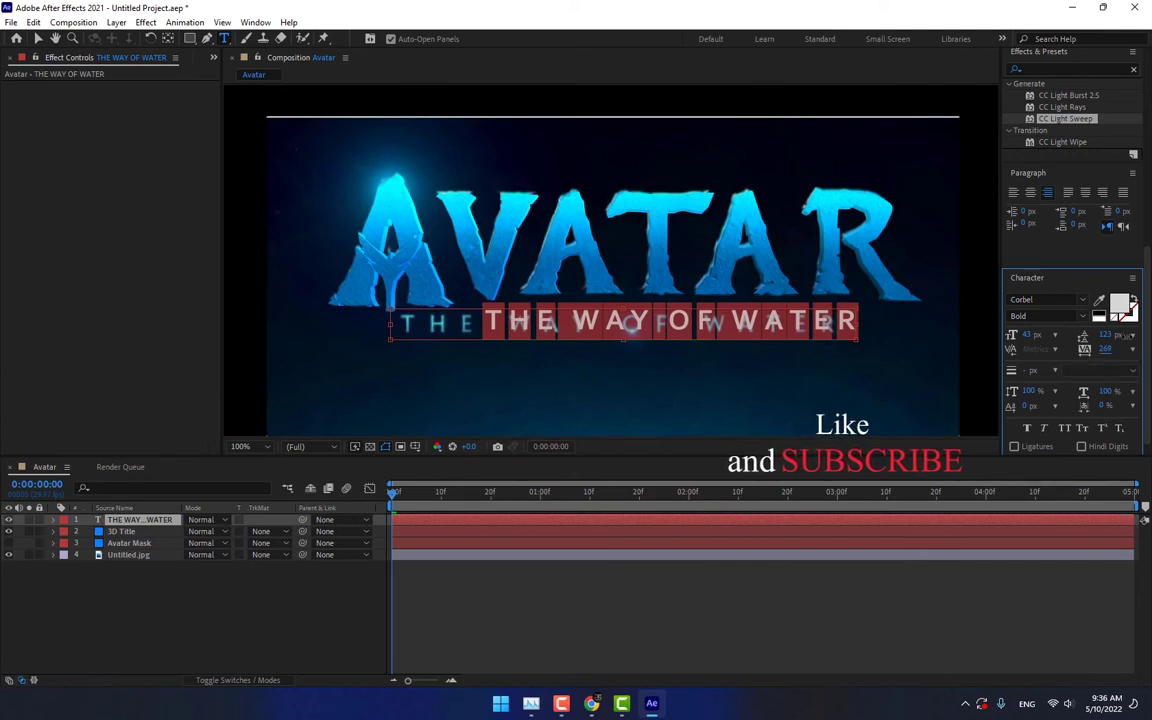
mouse_move(1098, 352)
mouse_down()
mouse_move(1133, 340)
mouse_move(1116, 356)
mouse_up()
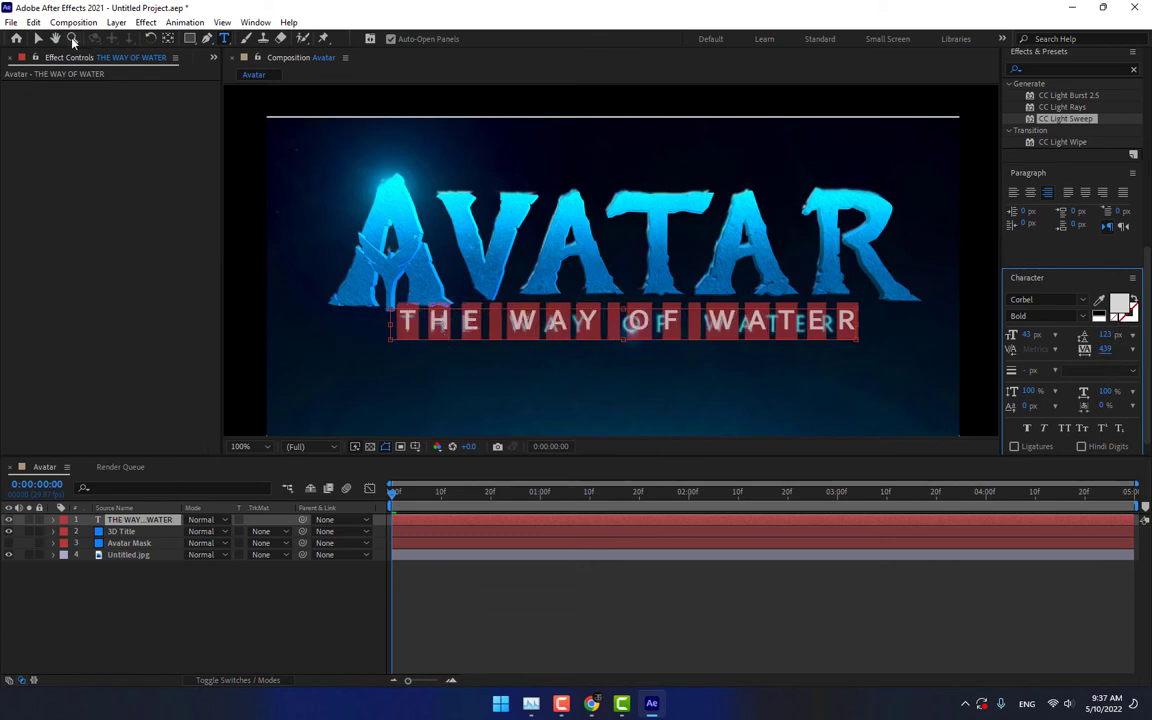
click(39, 38)
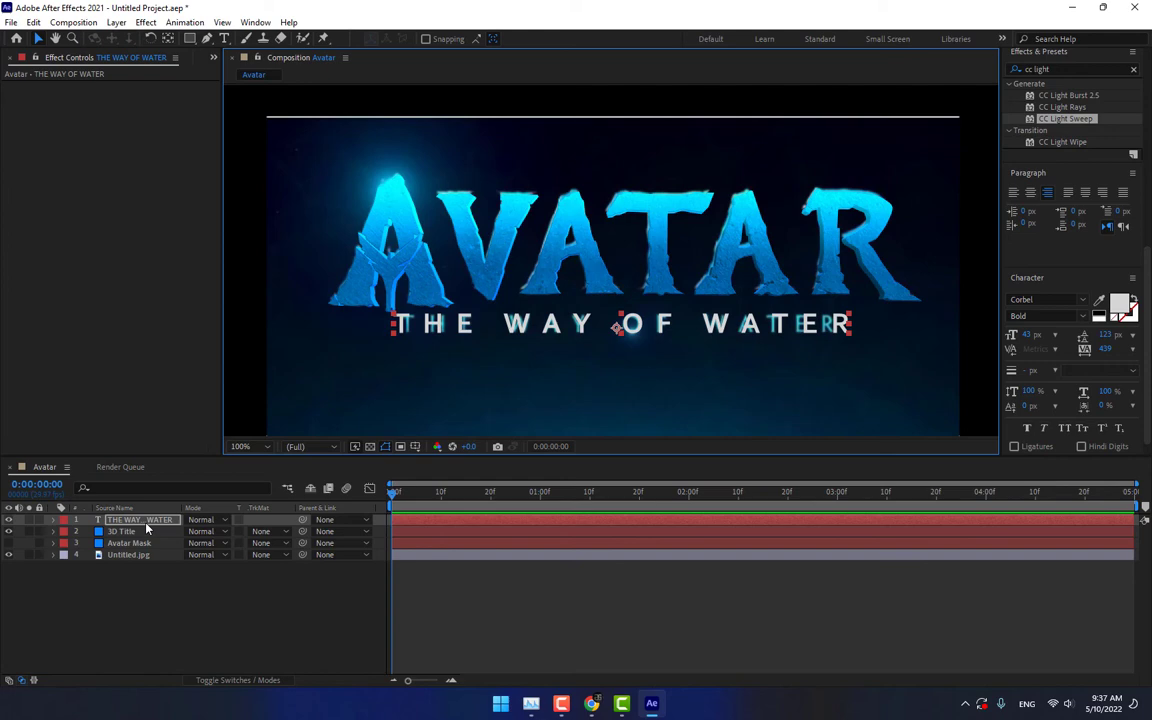
Step: Delete the dusty Untitled.jpg background layer
click(145, 520)
click(1099, 300)
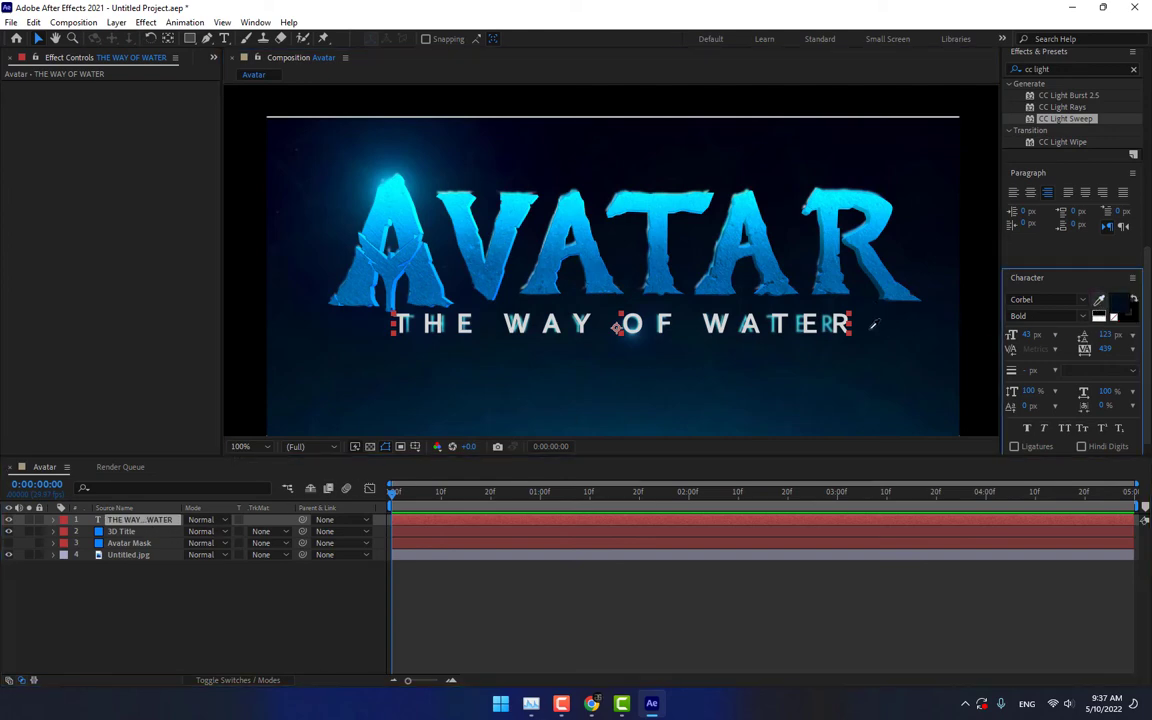
click(752, 291)
click(135, 530)
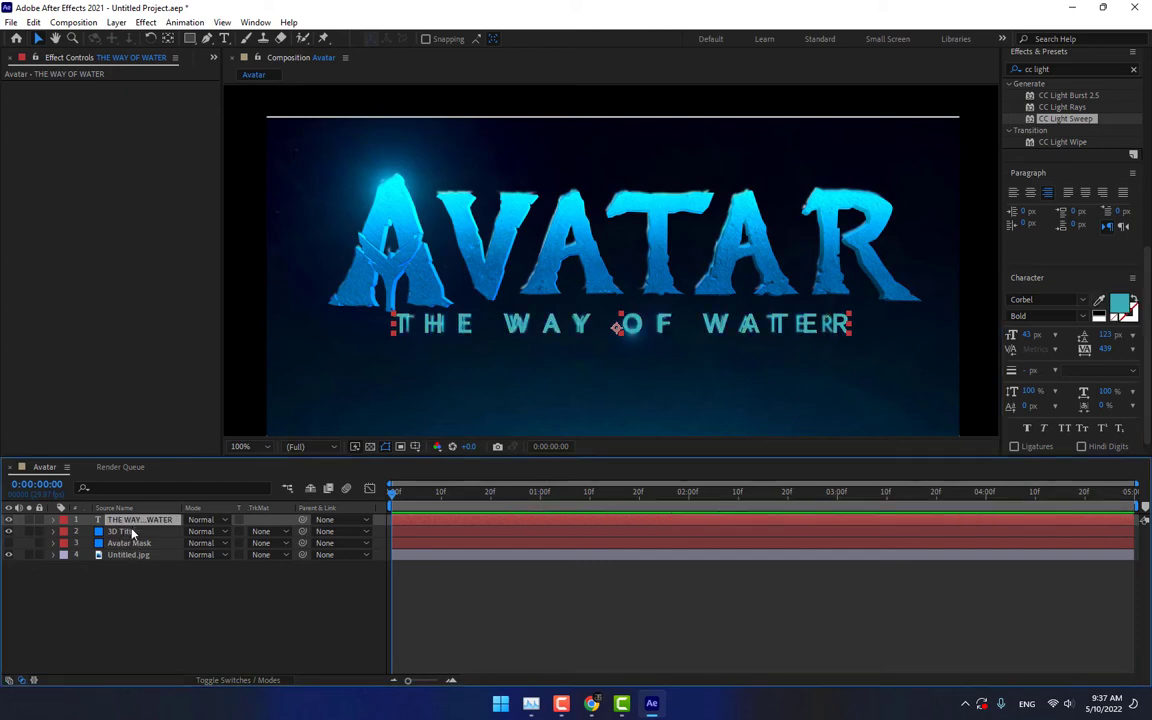
click(128, 556)
key(Delete)
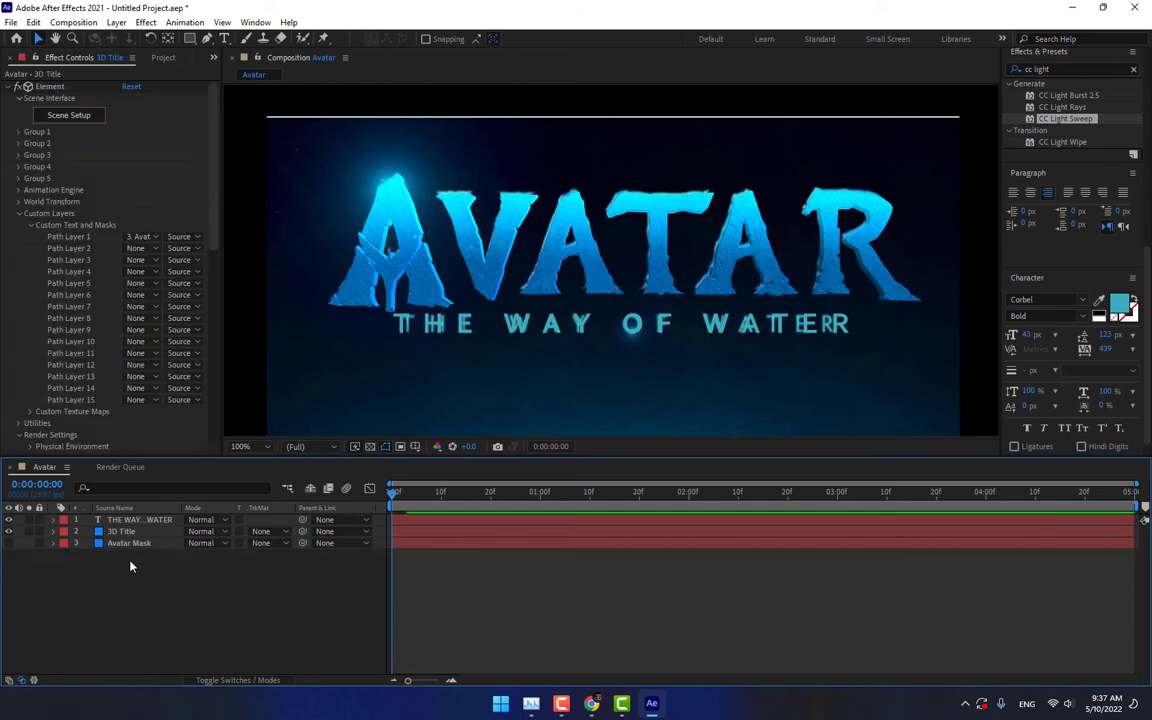
Step: Recolour the THE WAY OF WATER subtitle to bright blue #1A96BF
click(589, 327)
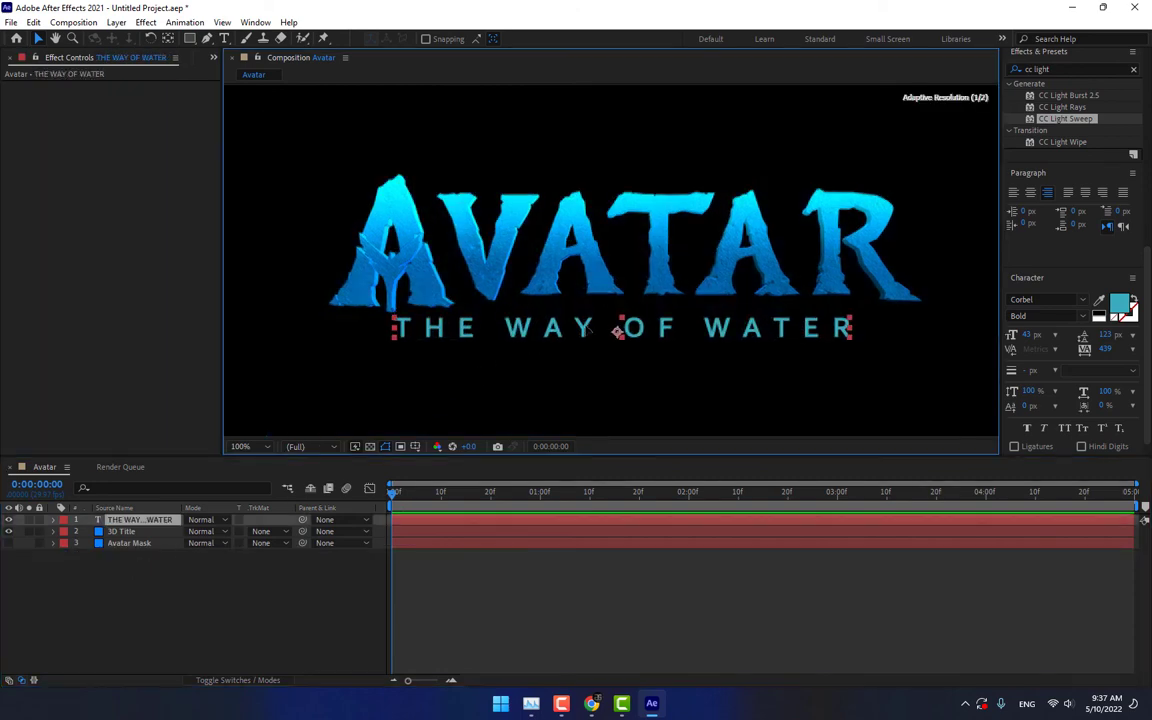
click(347, 560)
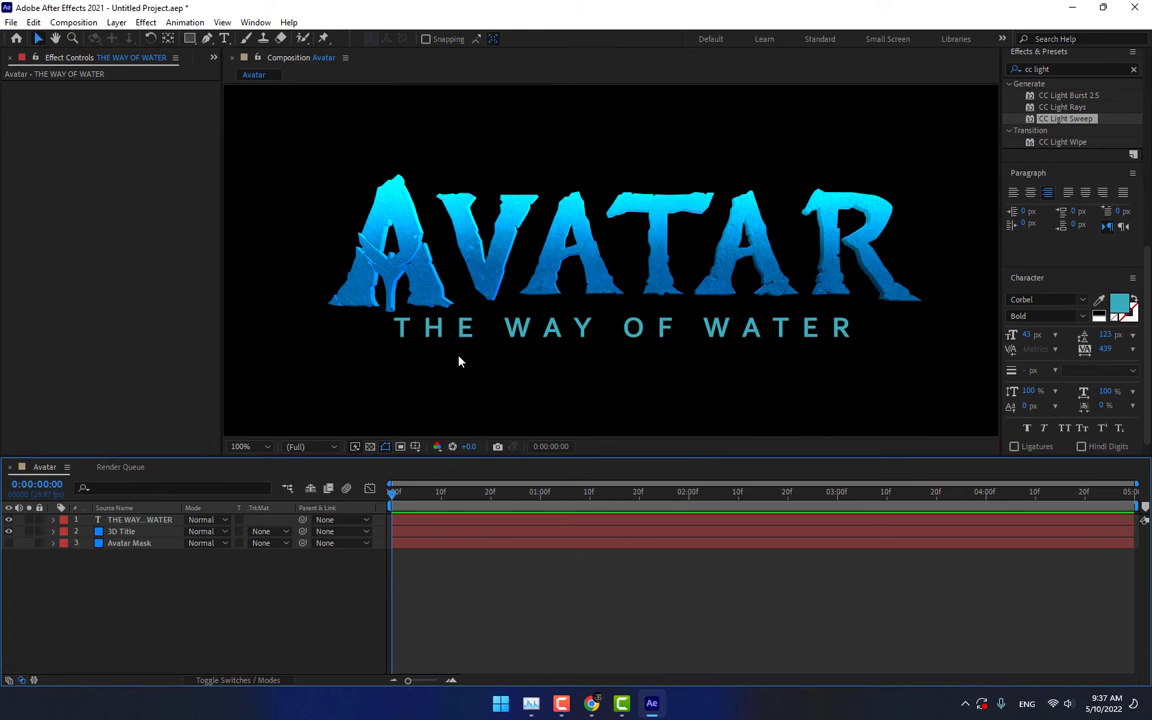
click(485, 342)
click(1121, 302)
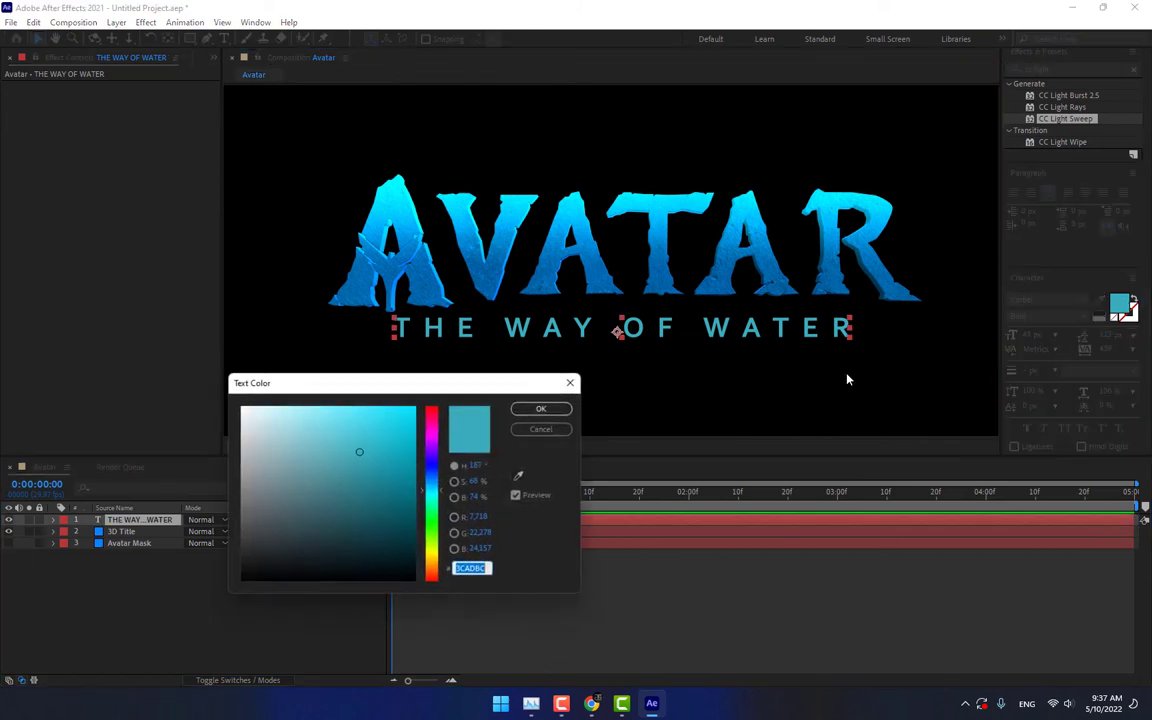
click(391, 450)
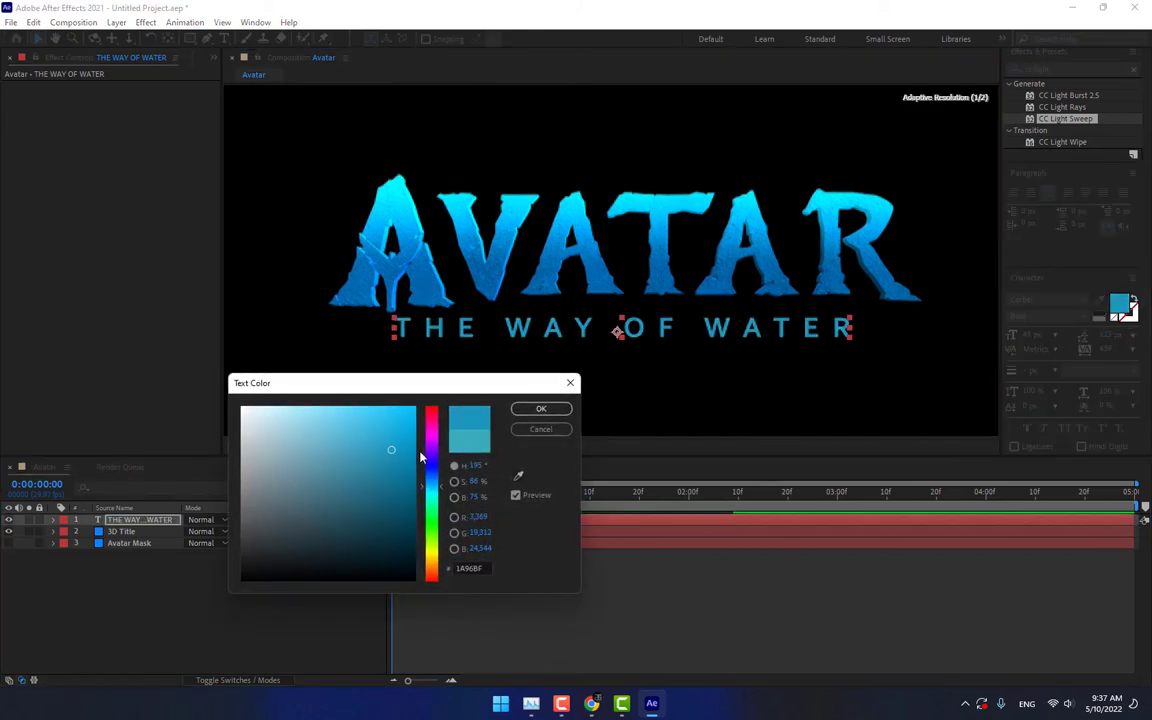
click(540, 411)
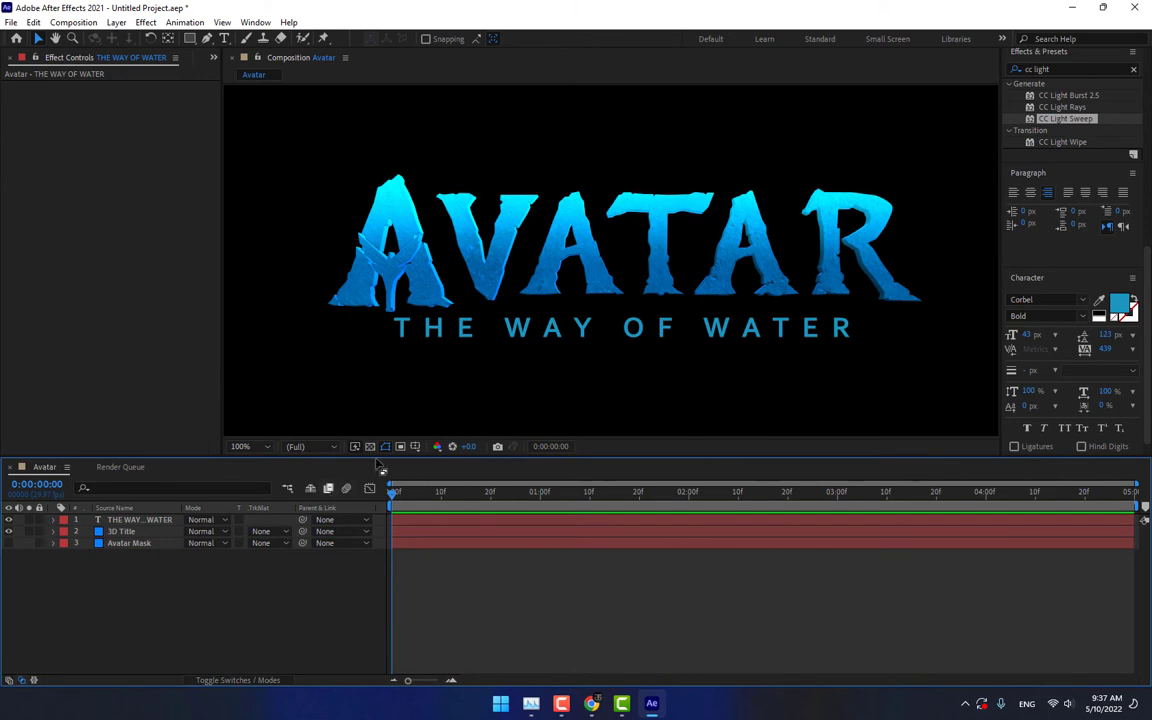
key(comma)
key(comma)
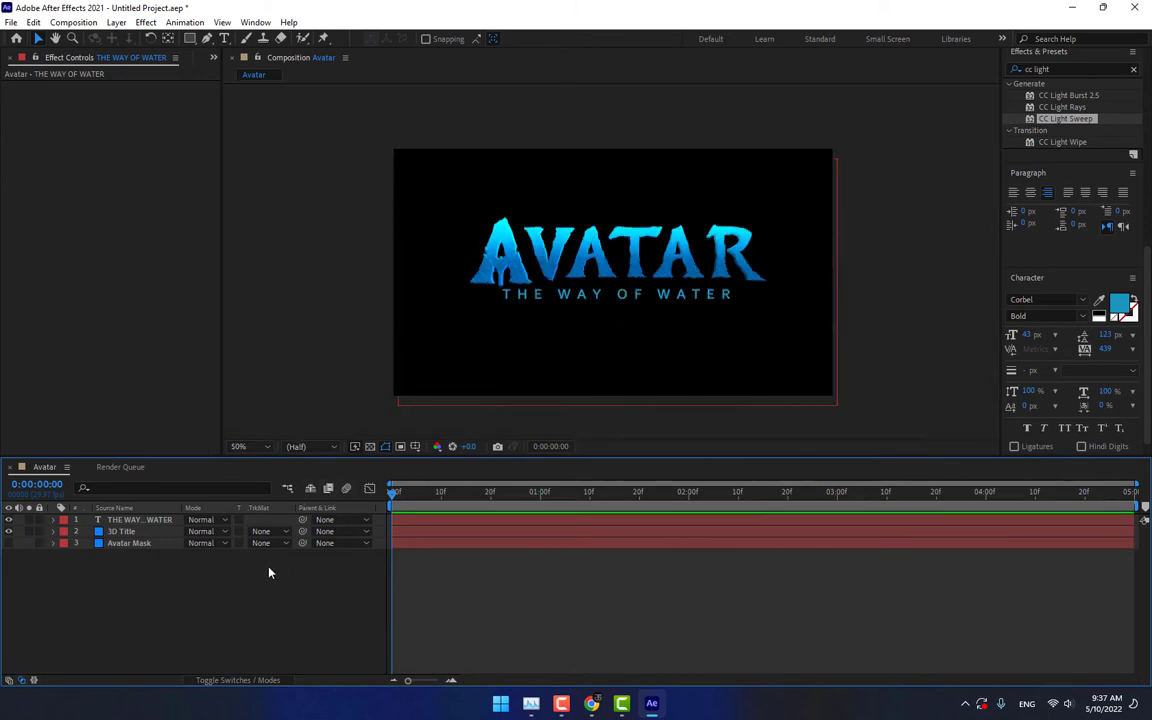
click(213, 57)
Step: Import the lens-flare PNG and add it to the composition as a layer
click(212, 84)
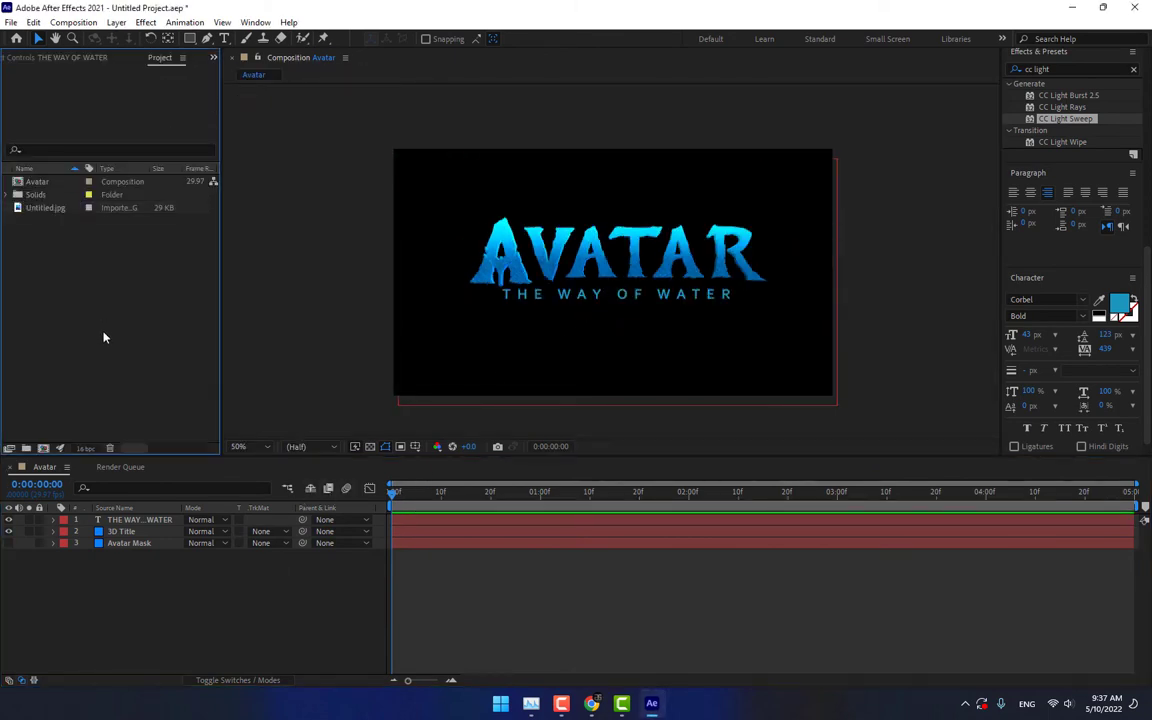
double_click(103, 334)
scroll(294, 343, down, 3)
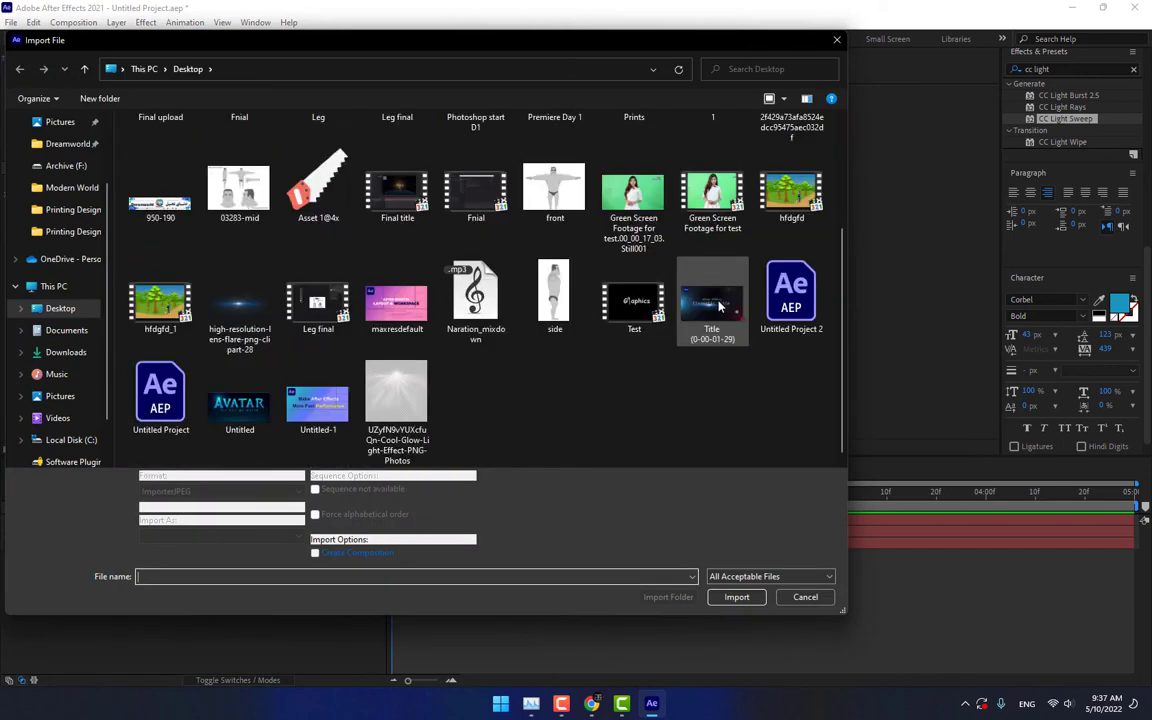
double_click(225, 295)
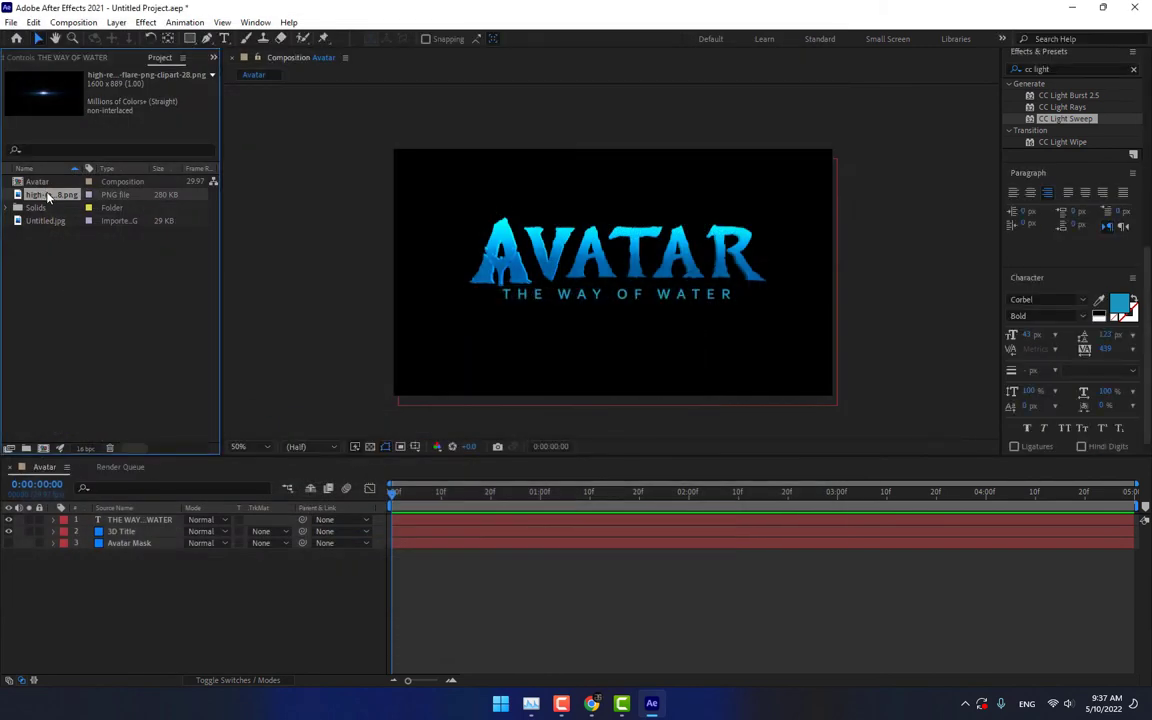
drag(47, 196, 600, 331)
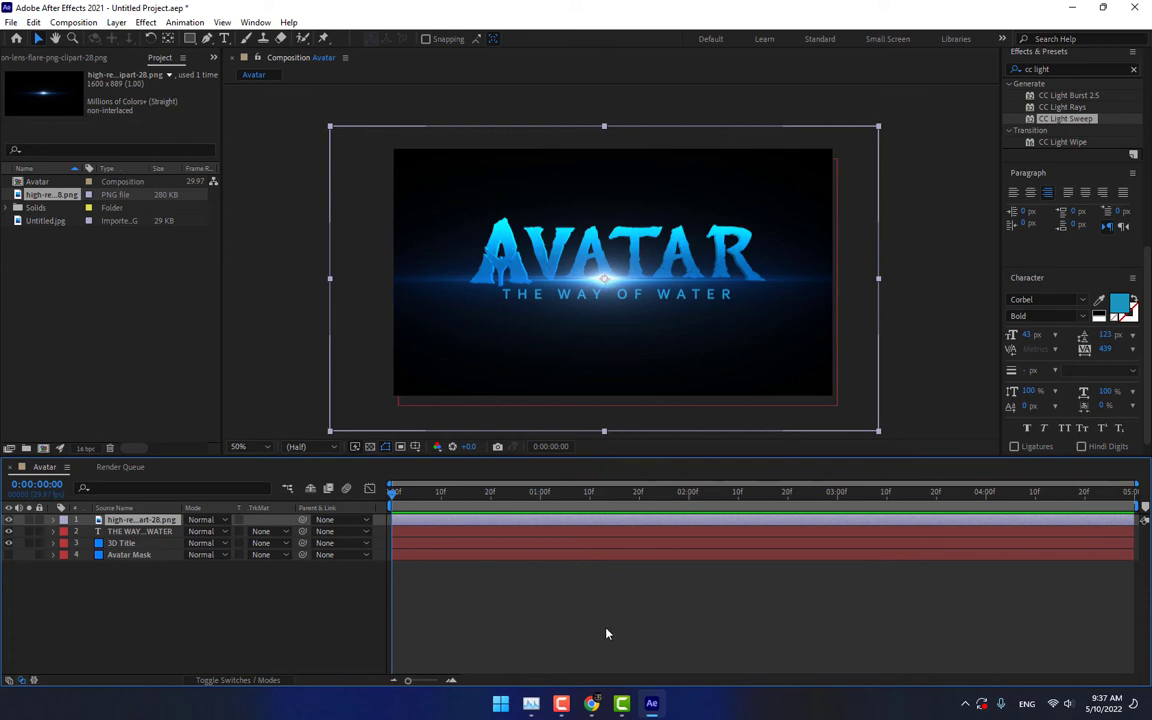
Step: Move and scale the lens flare so its glow sits beneath AVATAR
drag(626, 288, 646, 308)
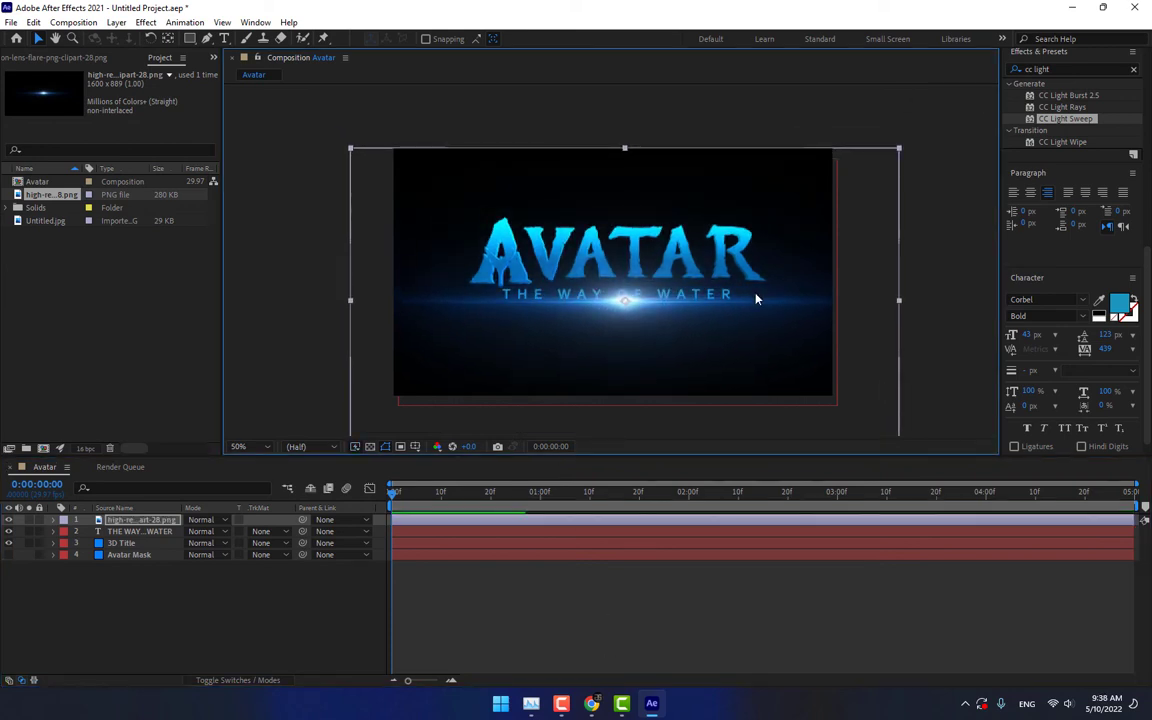
drag(899, 149, 858, 170)
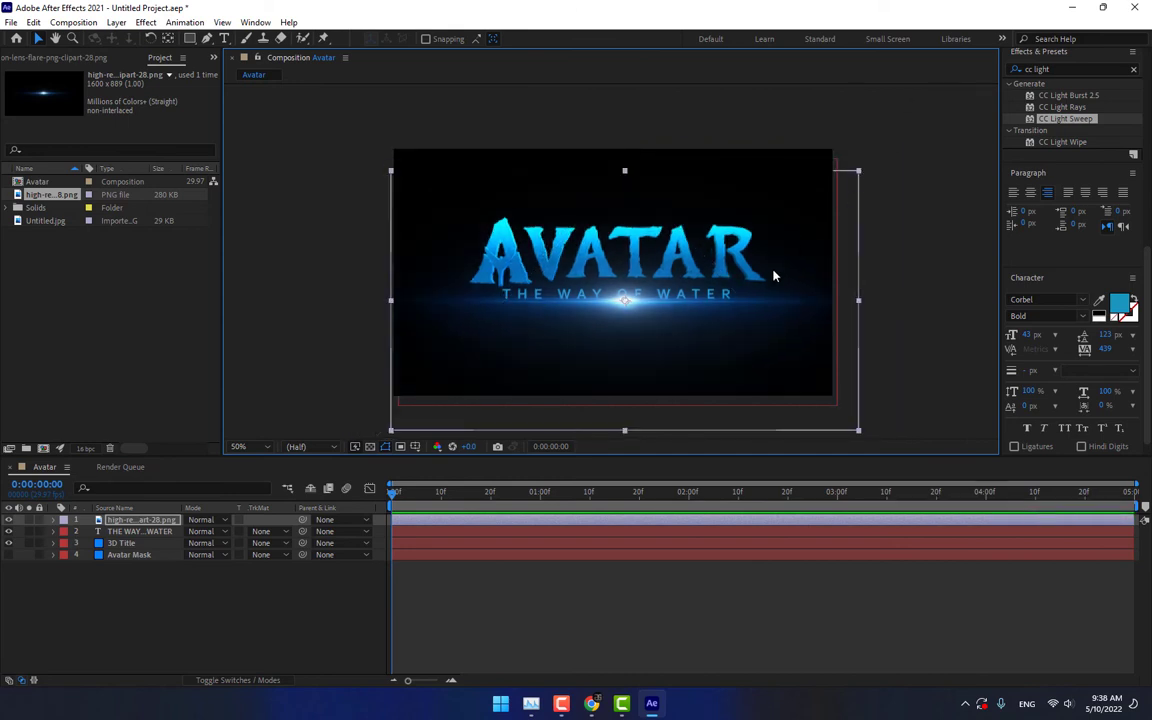
drag(632, 300, 628, 300)
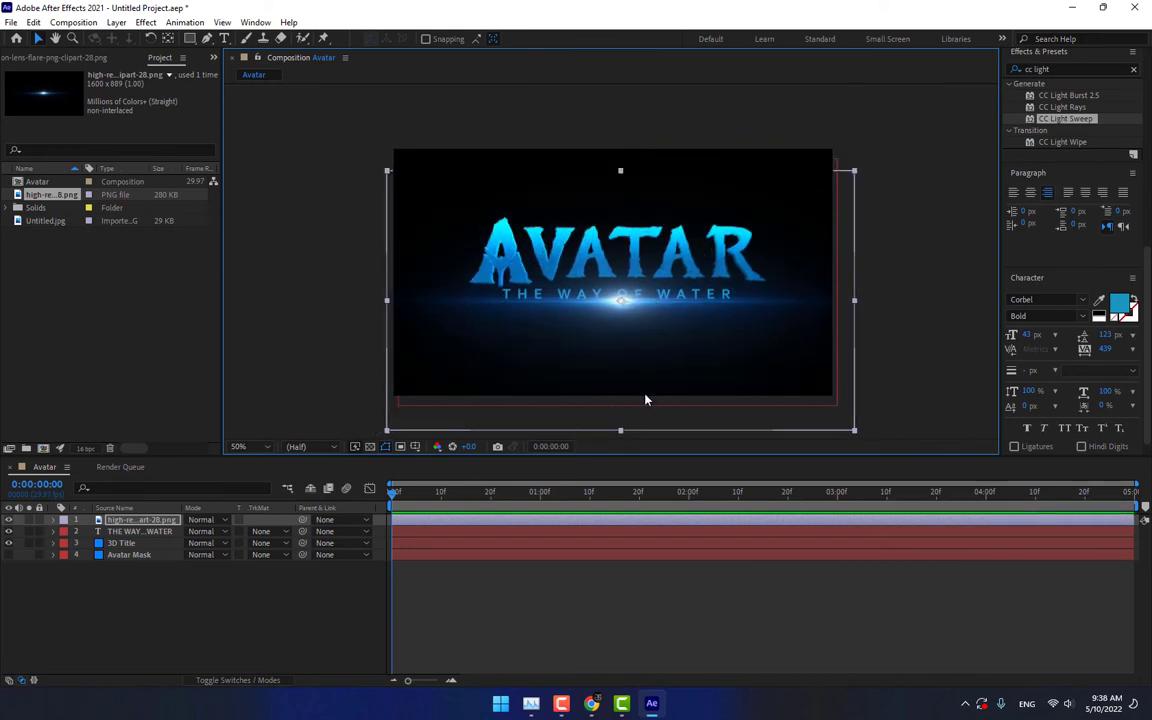
right_click(218, 606)
mouse_move(303, 439)
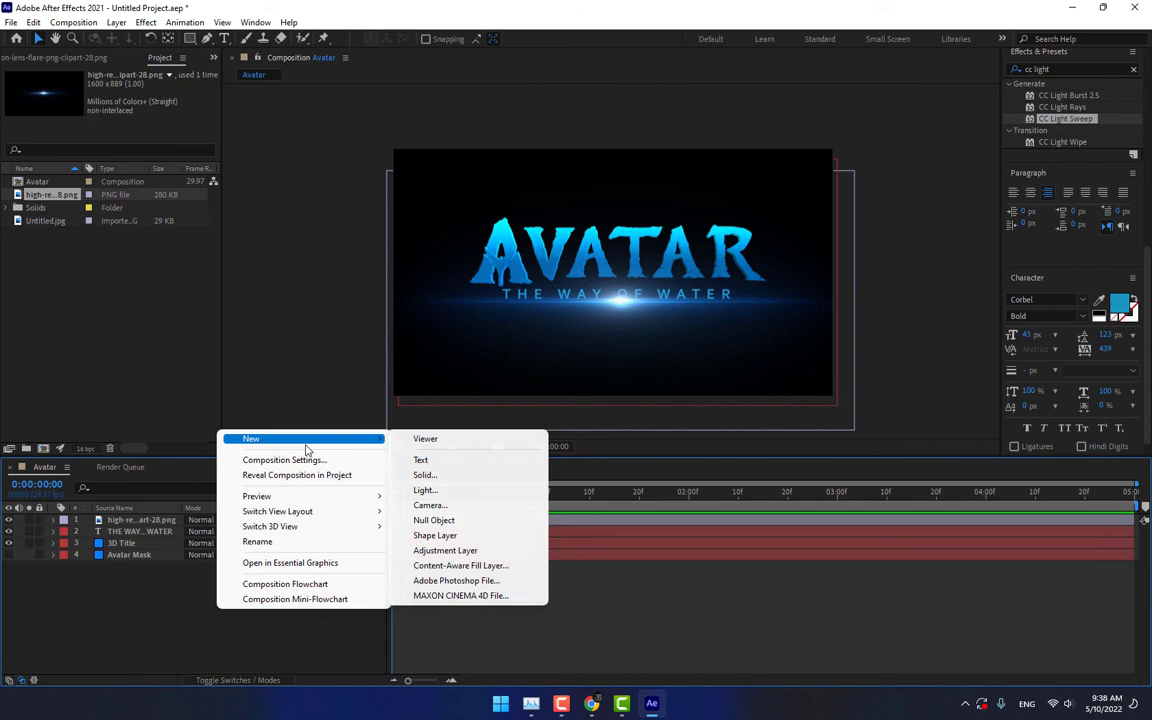
Step: Create a dark solid layer named 'Light' at the top of the Avatar composition
click(447, 475)
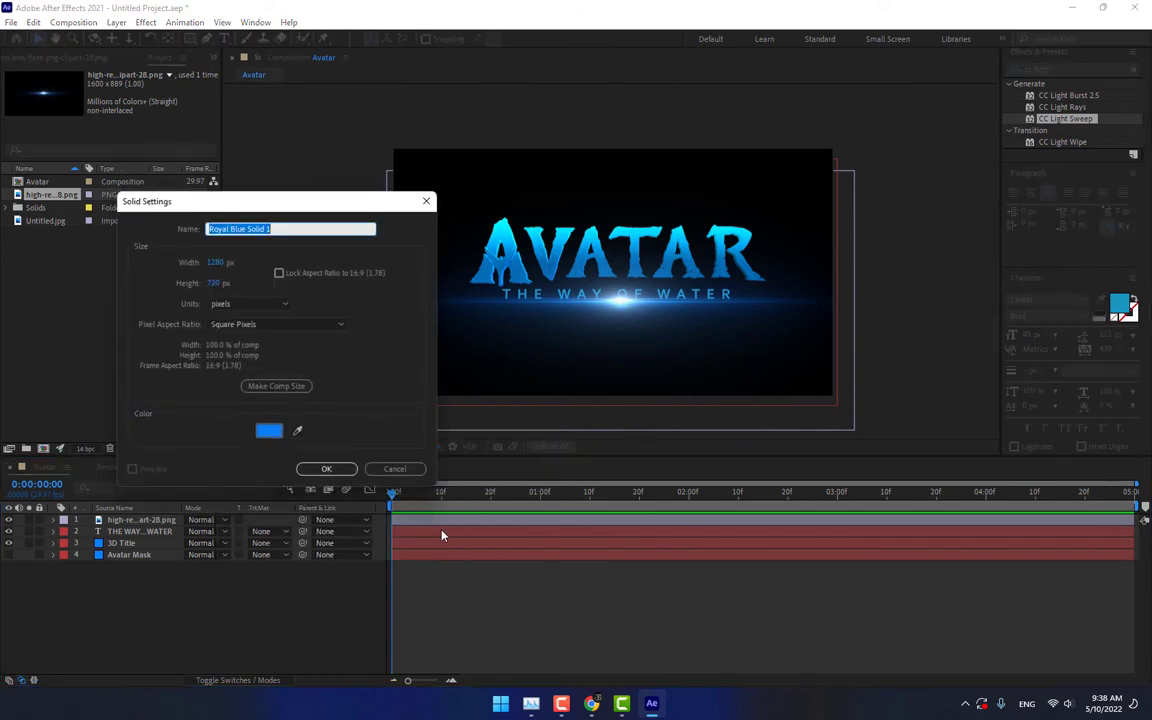
text(Light)
click(297, 432)
click(269, 431)
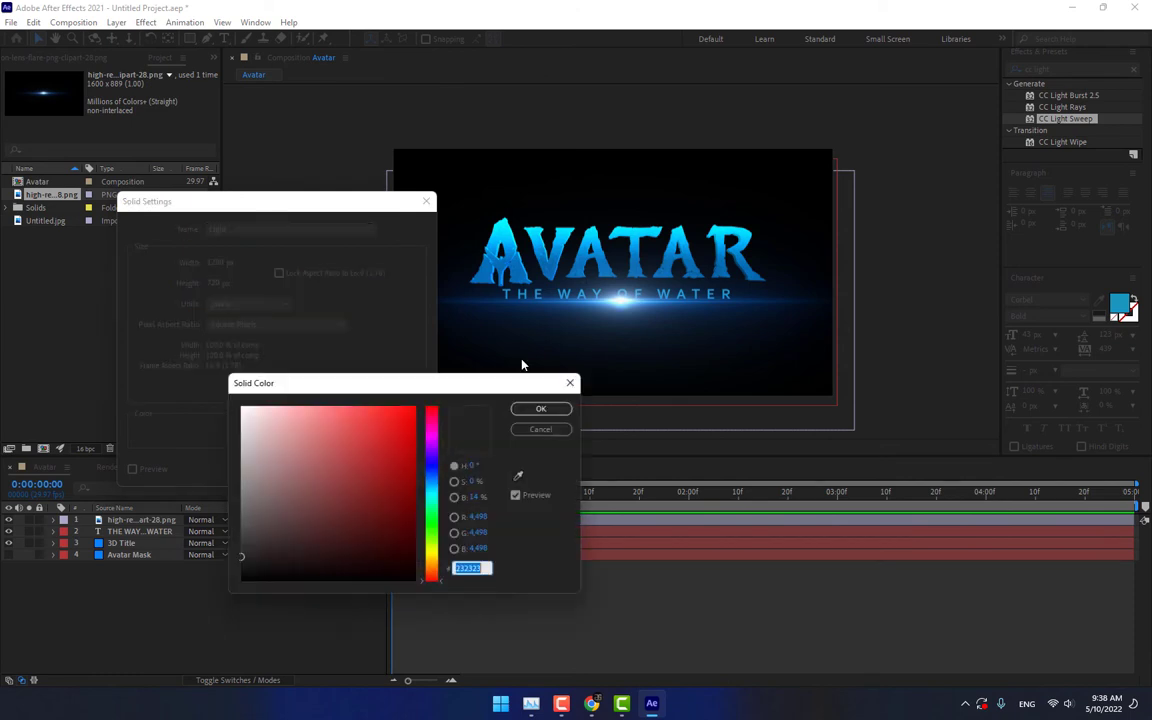
click(372, 576)
click(540, 406)
click(330, 469)
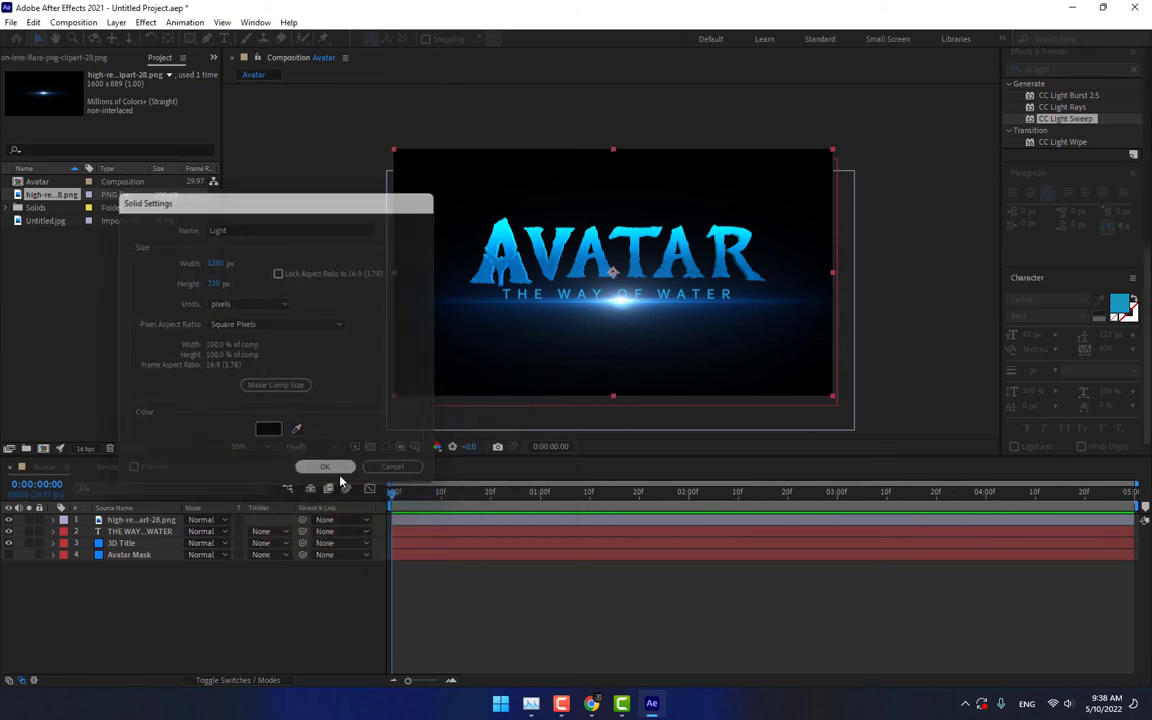
click(145, 22)
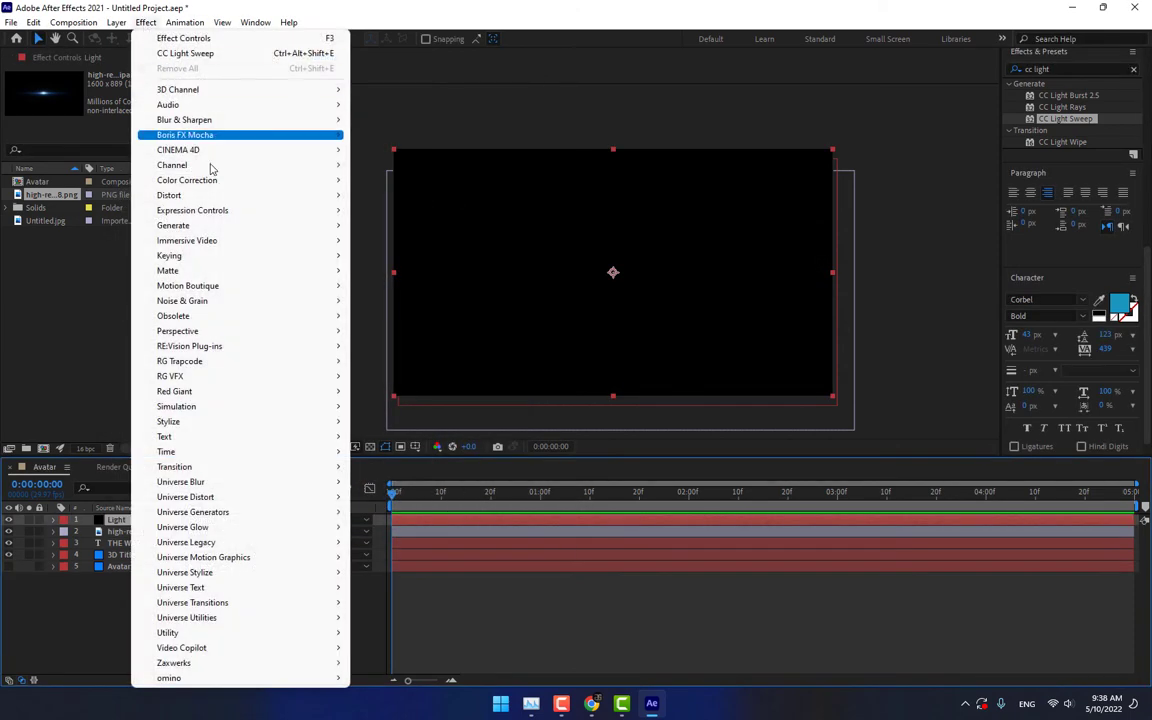
mouse_move(185, 572)
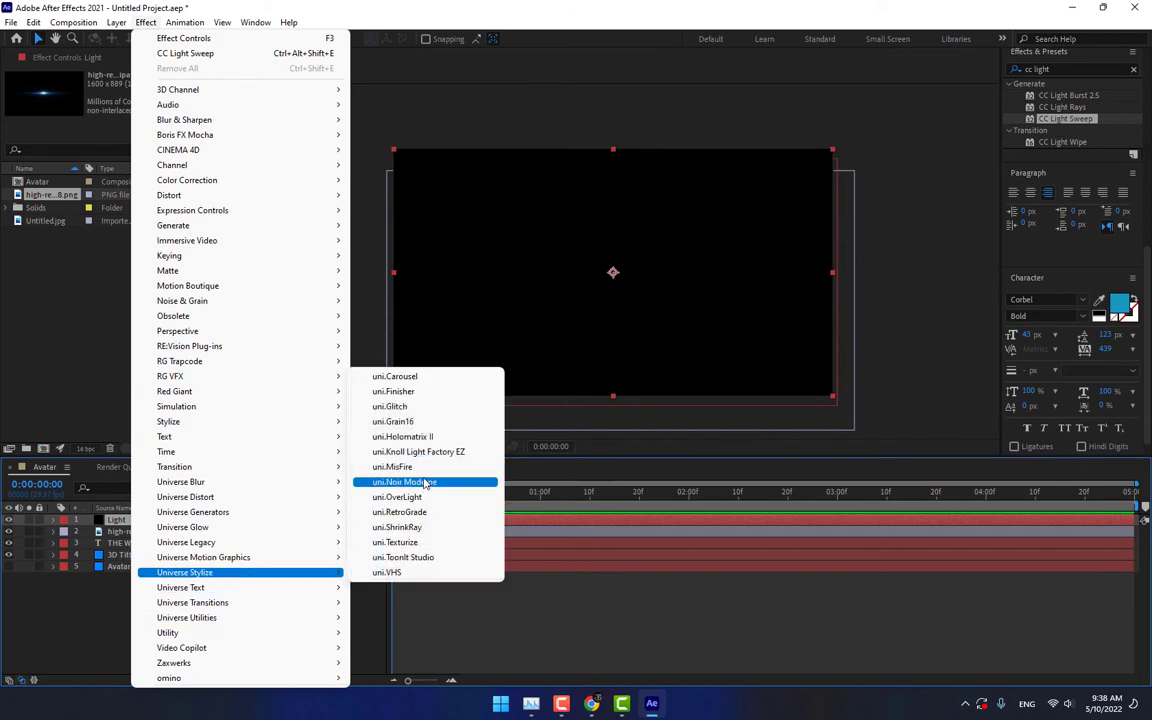
Step: Apply Knoll Light Factory EZ to the Light layer with the Polaris preset
click(420, 451)
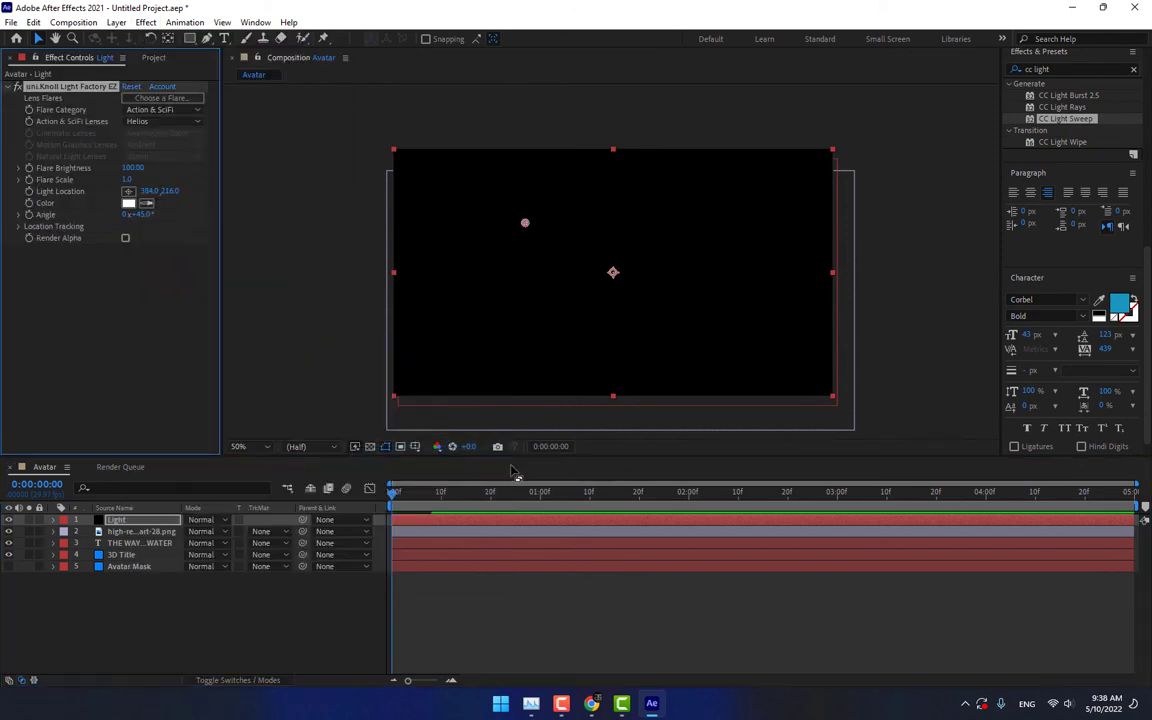
click(157, 97)
scroll(255, 374, down, 3)
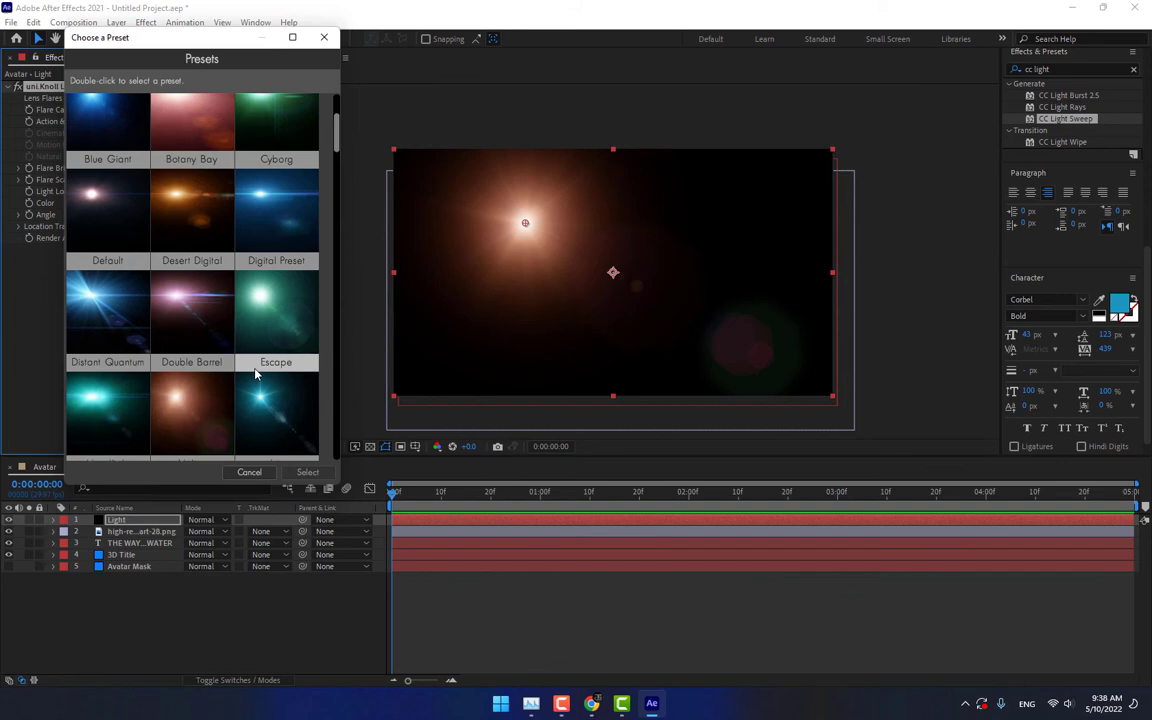
scroll(255, 374, down, 1)
scroll(255, 374, down, 1)
scroll(255, 374, down, 3)
scroll(255, 374, down, 1)
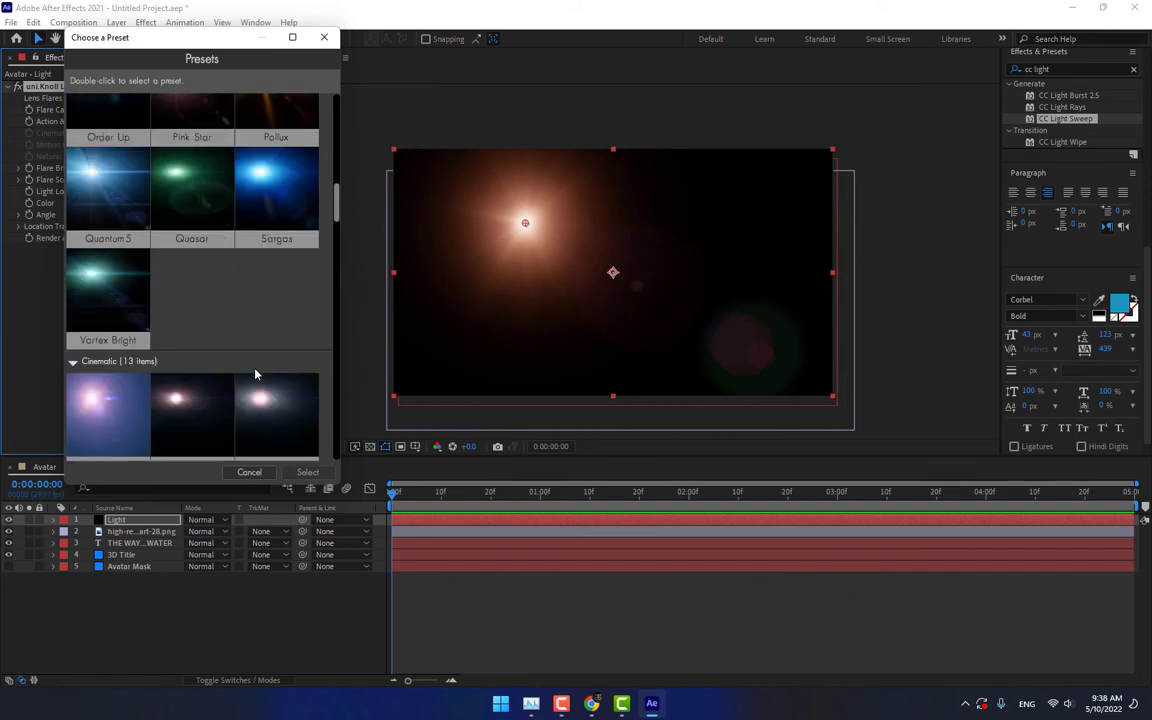
scroll(255, 374, down, 1)
scroll(255, 374, down, 1)
scroll(255, 374, down, 1)
scroll(255, 374, down, 1)
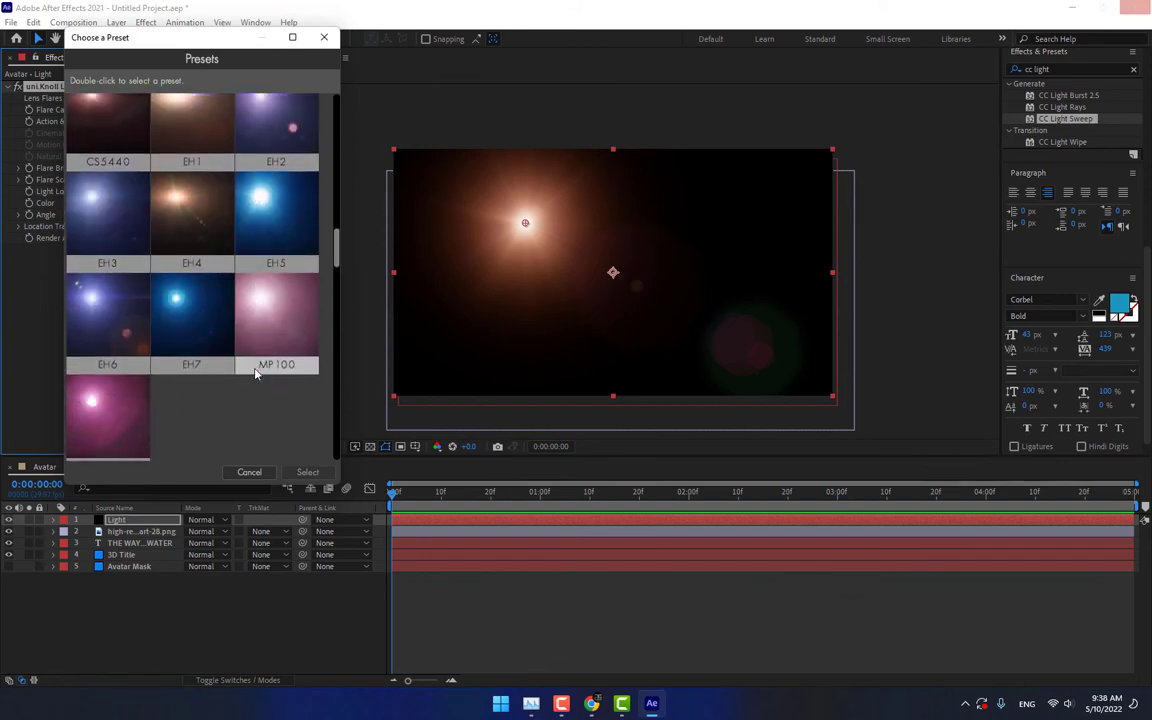
scroll(255, 374, down, 2)
scroll(255, 374, down, 1)
scroll(255, 374, down, 1)
scroll(255, 374, down, 2)
scroll(255, 374, down, 3)
scroll(255, 374, down, 2)
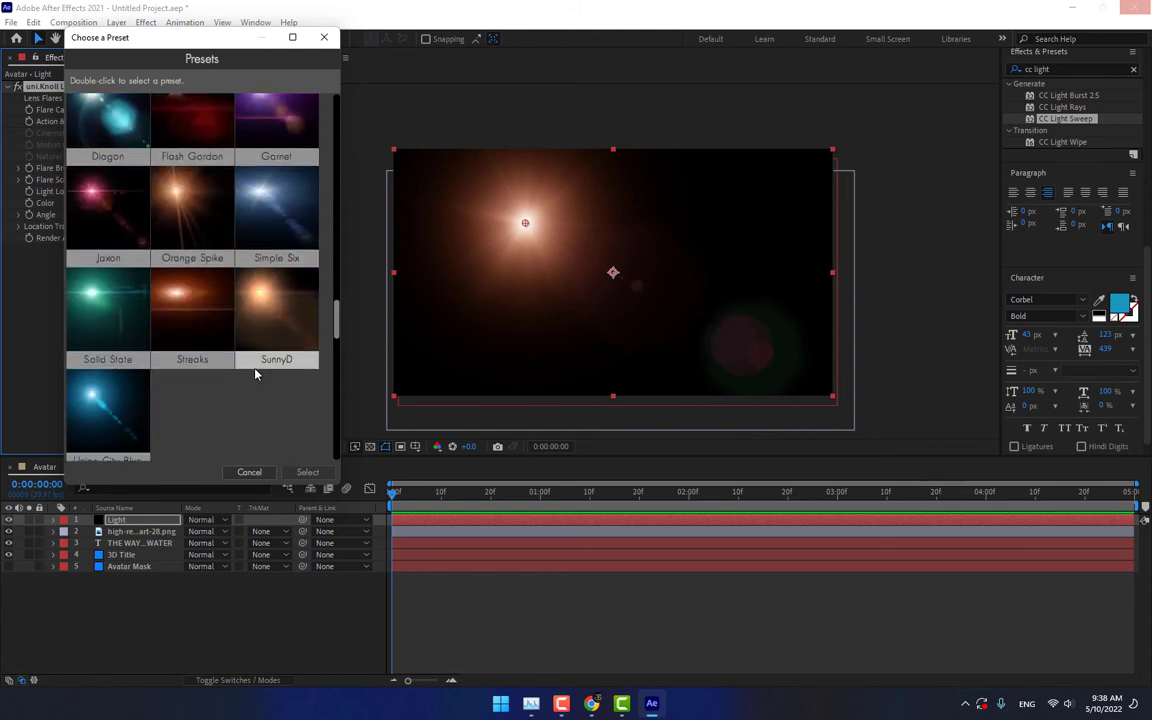
scroll(255, 374, down, 2)
scroll(255, 374, down, 1)
scroll(255, 374, down, 2)
scroll(255, 374, down, 1)
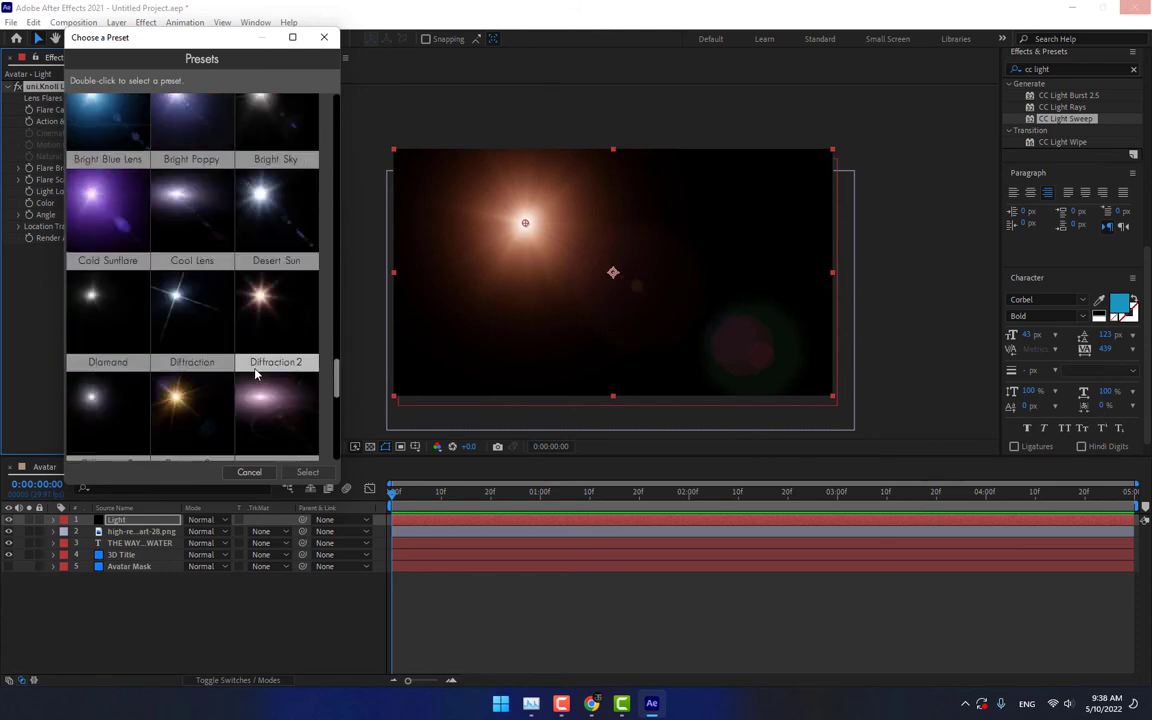
scroll(255, 374, down, 1)
scroll(255, 374, down, 1)
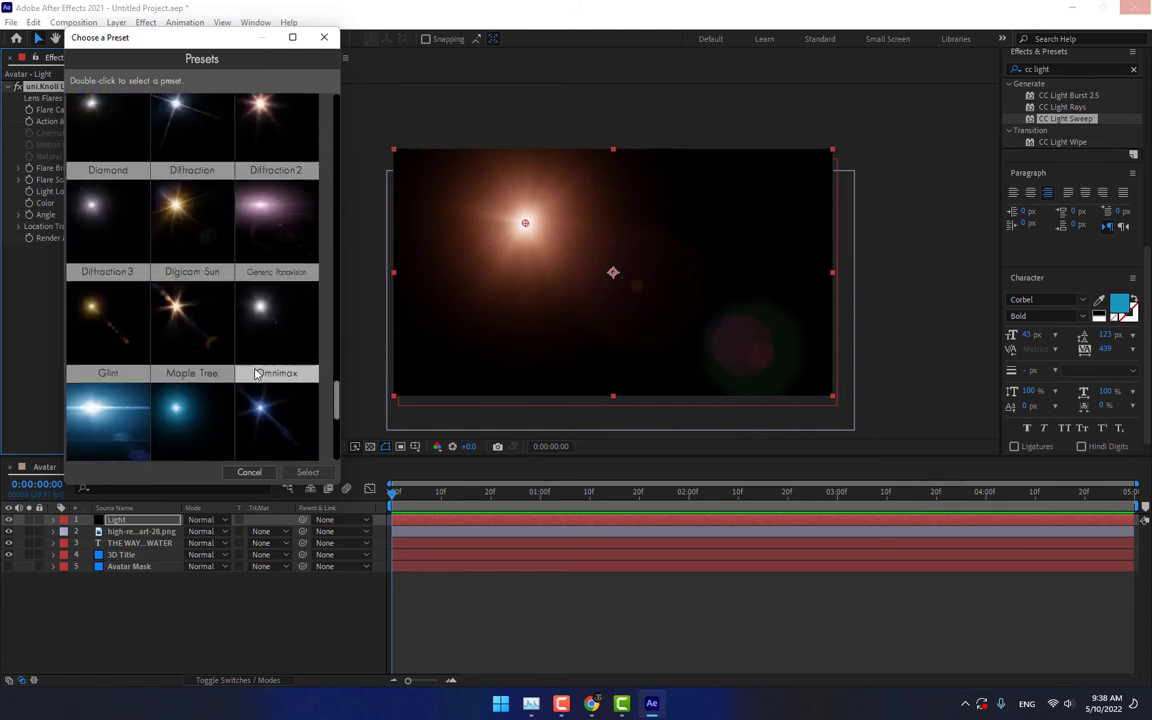
double_click(216, 410)
Step: Set the Light layer to Add mode and place a cyan flare at AVATAR's first A
click(195, 521)
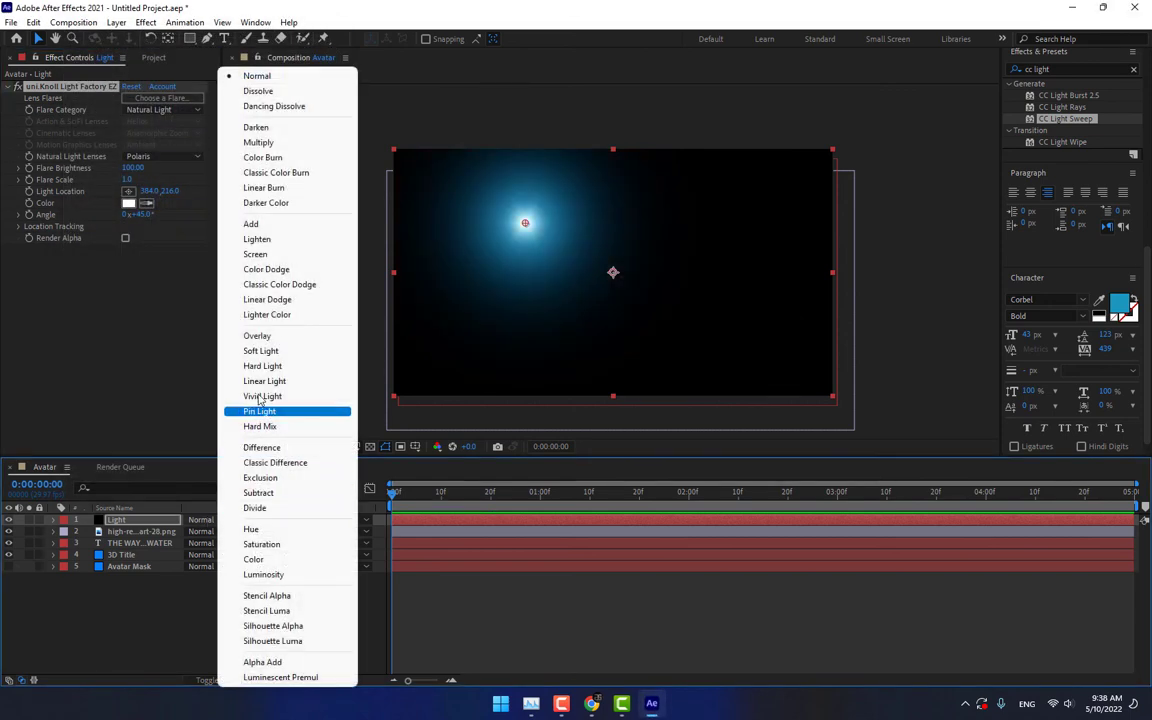
click(255, 223)
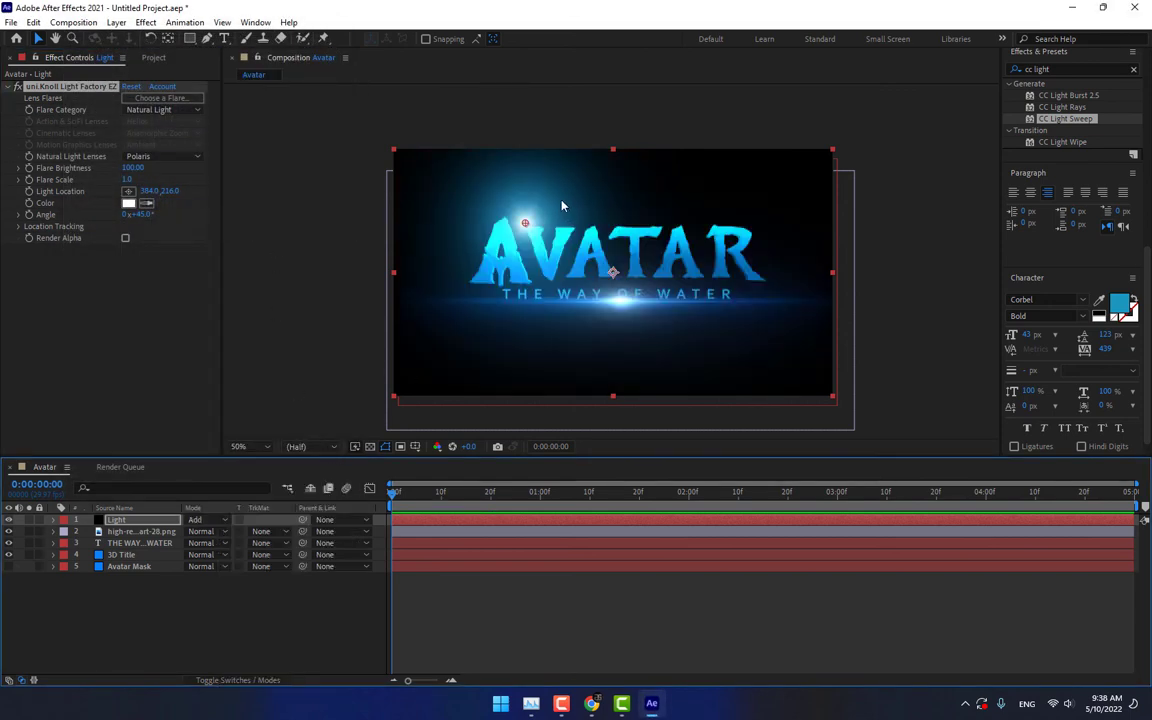
drag(521, 224, 503, 233)
click(147, 205)
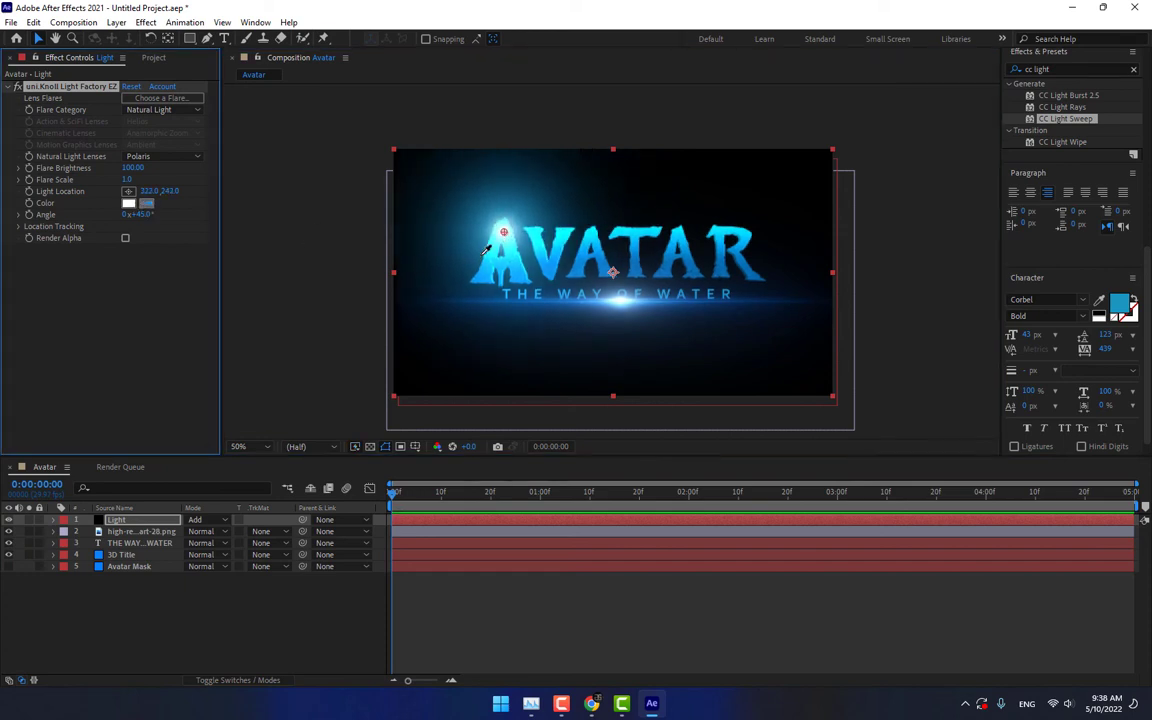
click(492, 242)
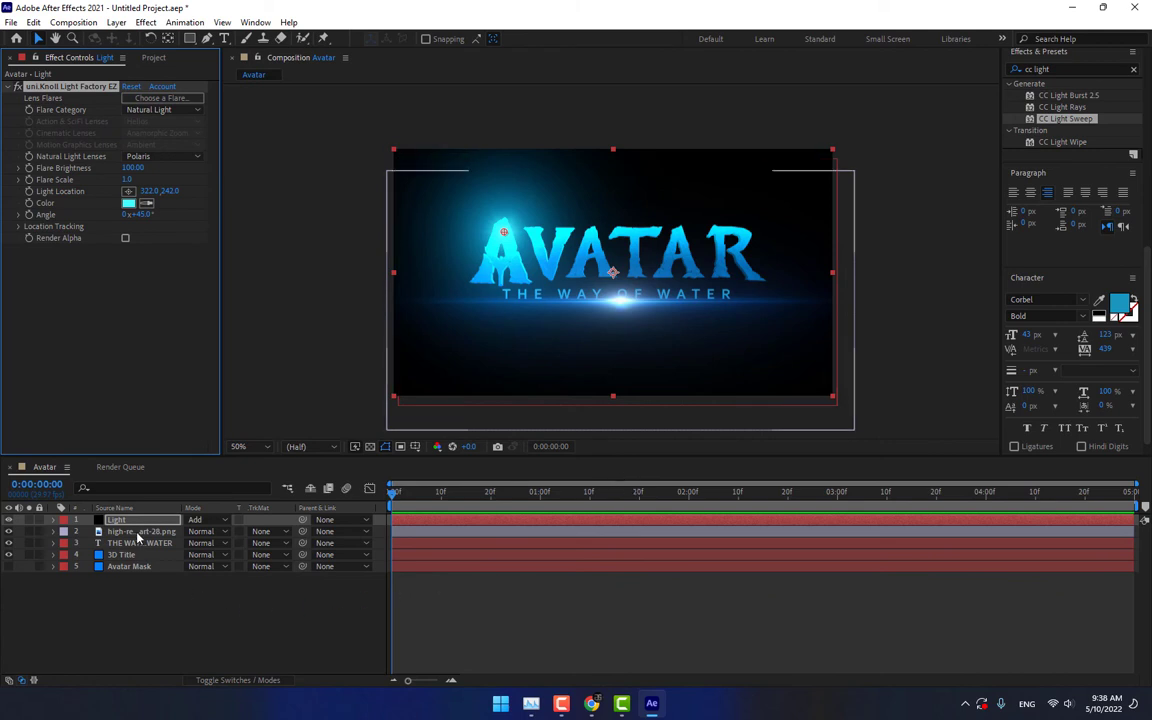
Step: Enable Multi-Object under Group 1 > Particle Look on the 3D Title layer
click(124, 555)
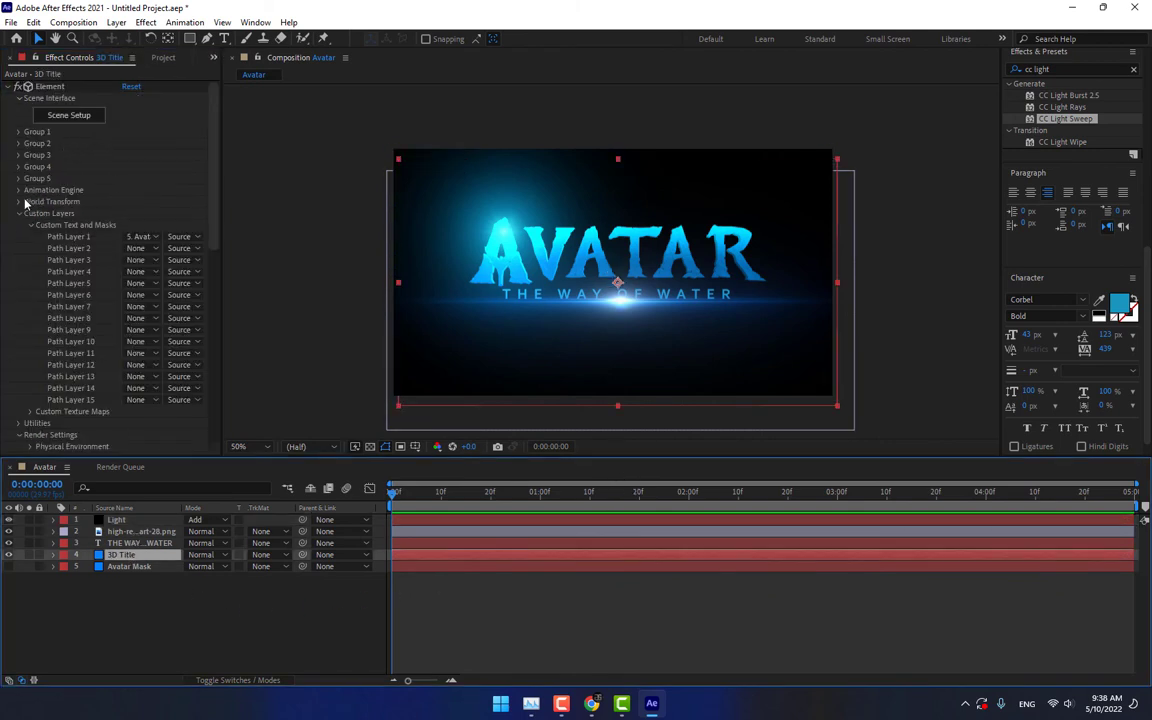
click(21, 213)
click(18, 132)
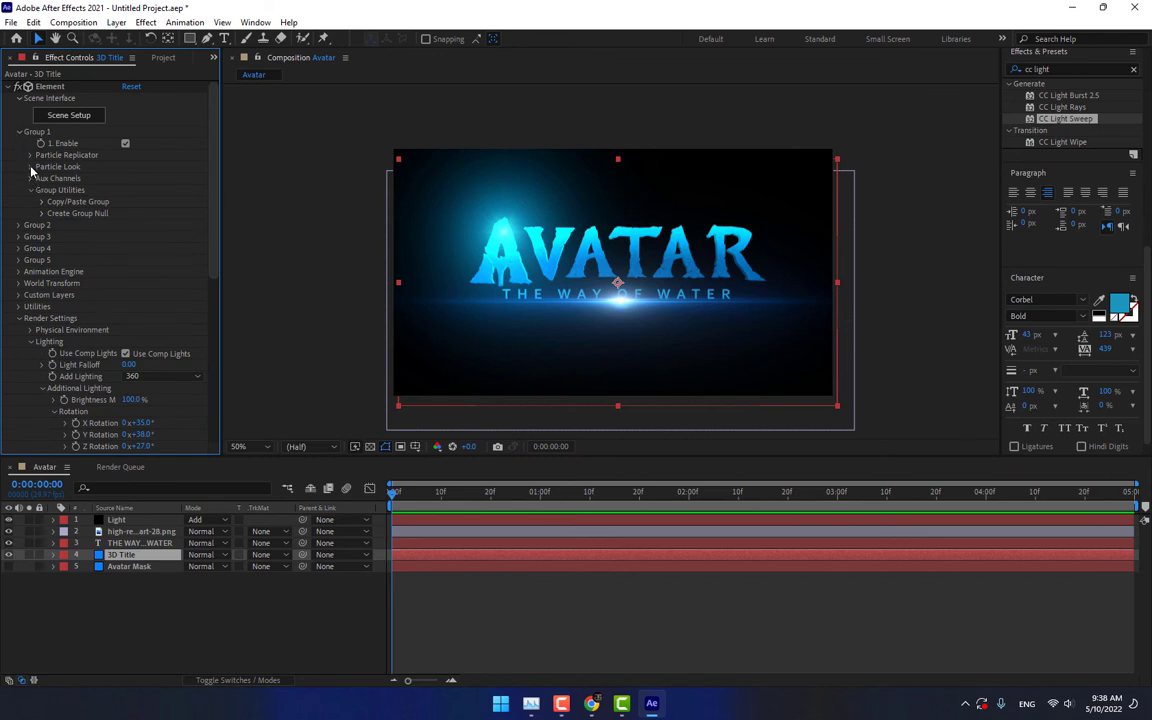
click(31, 168)
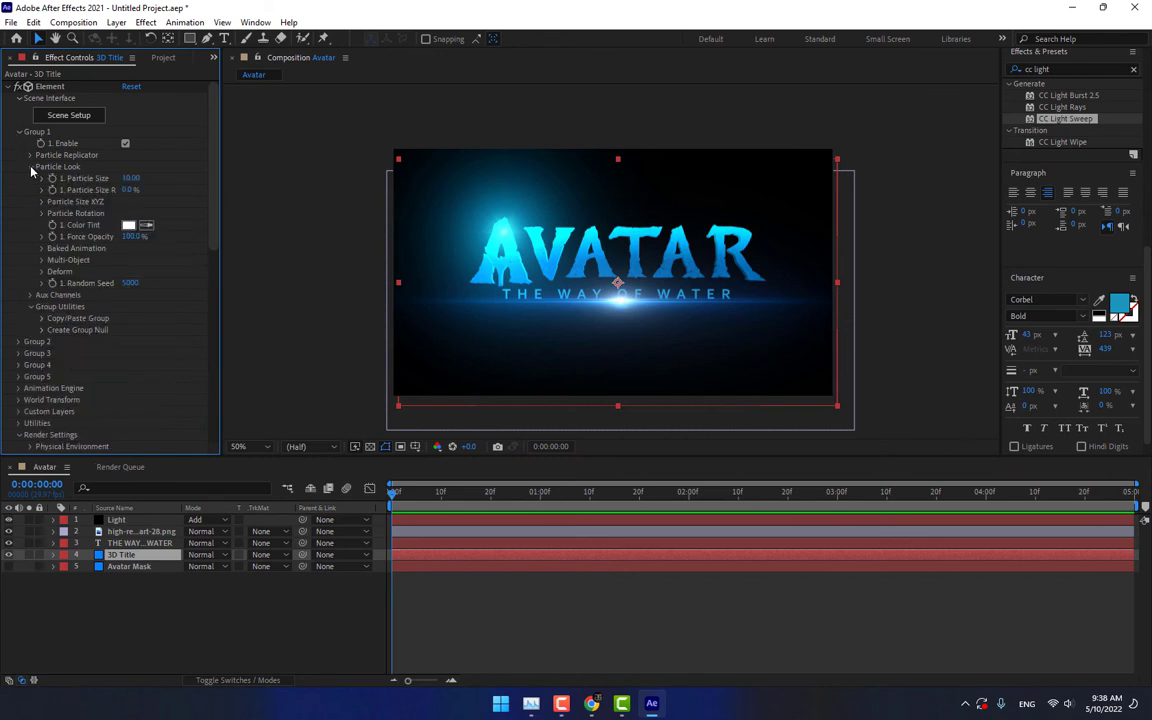
click(41, 261)
click(125, 272)
Step: Keyframe the letters' Y rotation from -90° at 0s to 0° at 1s with Easy Ease
scroll(127, 285, down, 3)
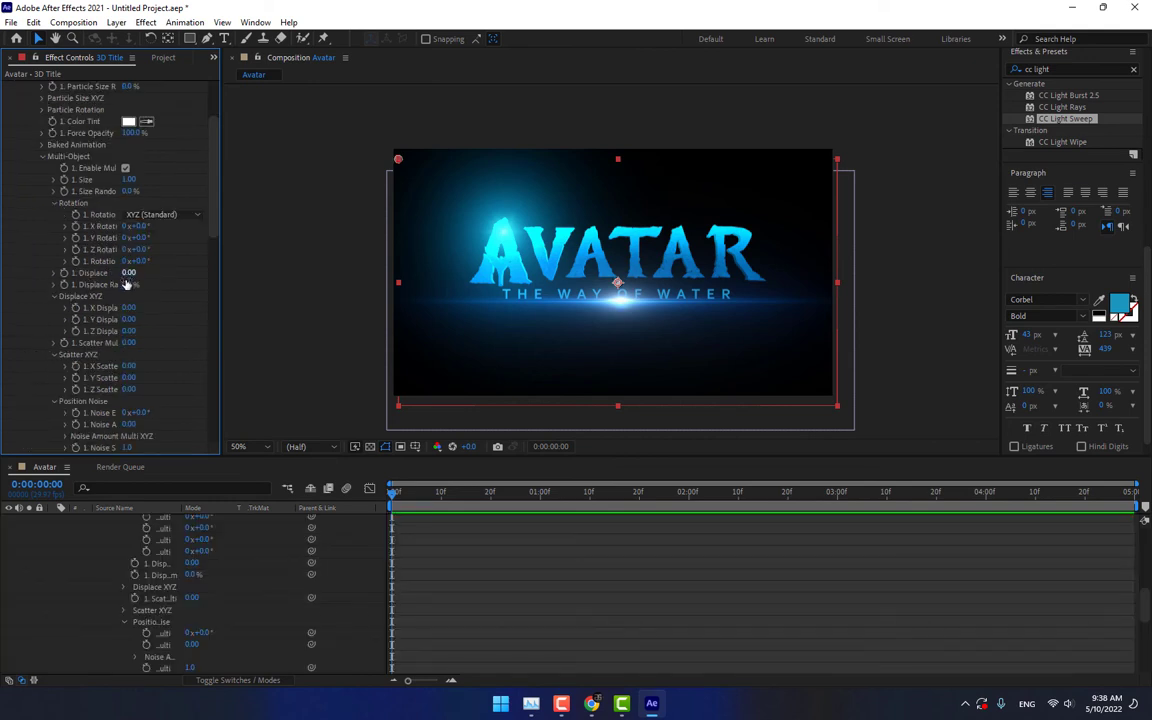
mouse_move(135, 237)
mouse_down()
mouse_move(176, 233)
mouse_move(80, 237)
mouse_up()
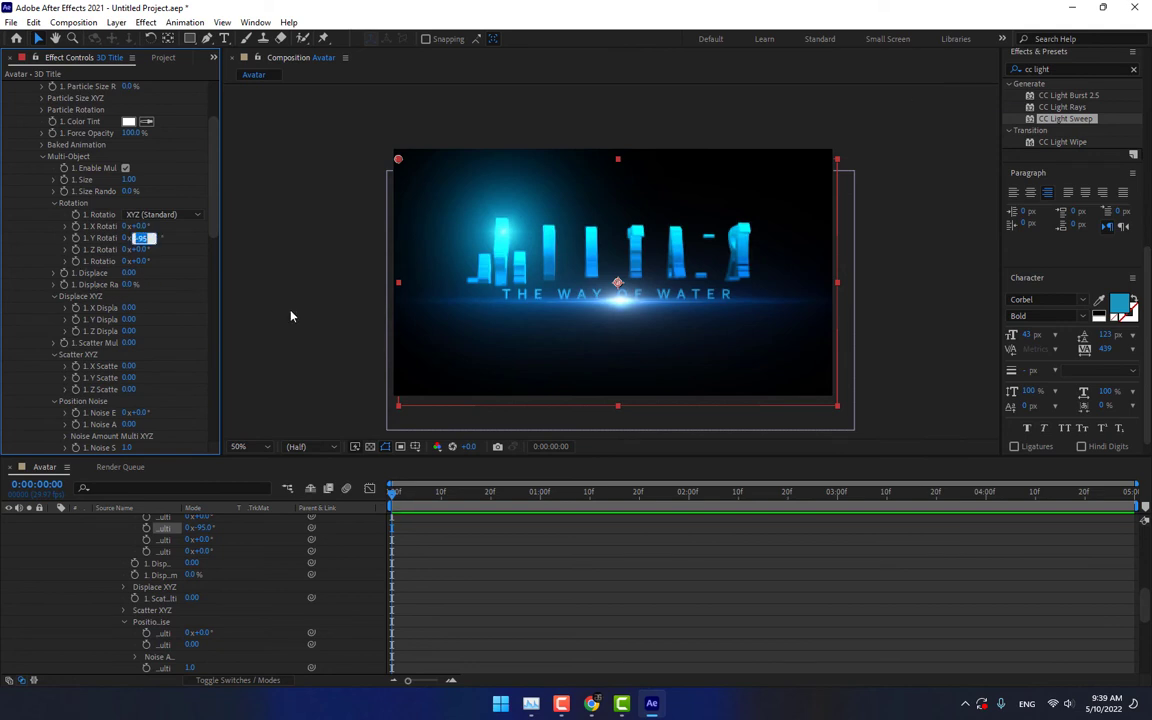
text(-90)
key(Return)
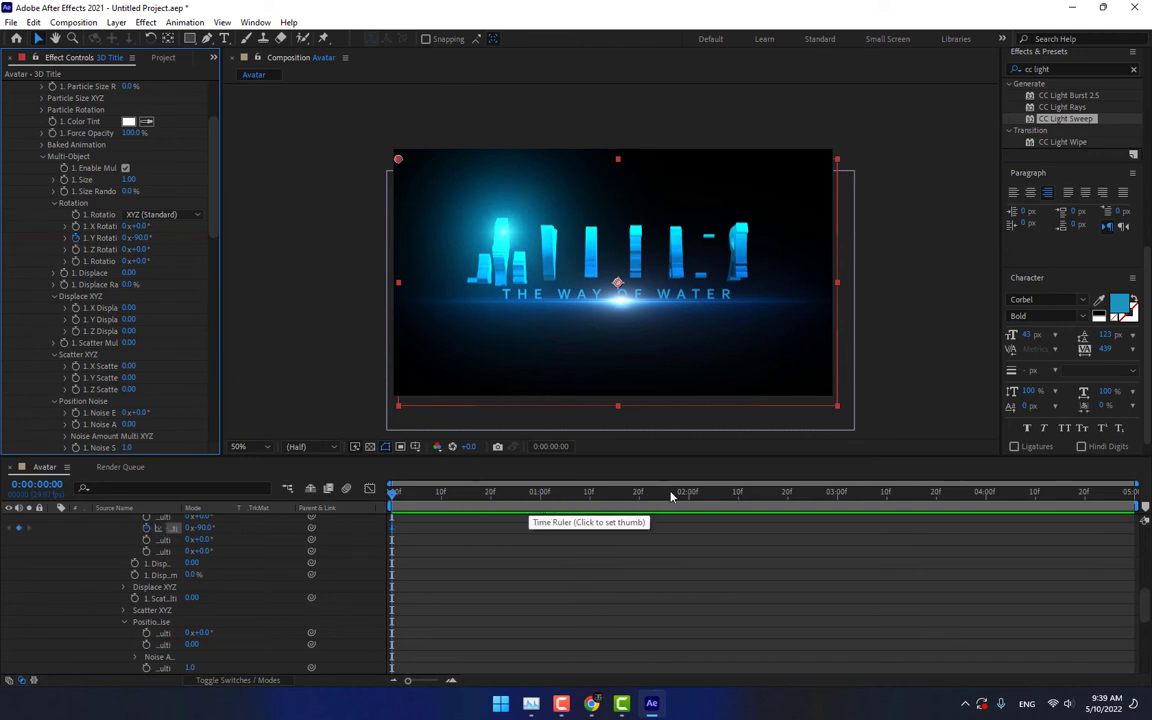
click(540, 494)
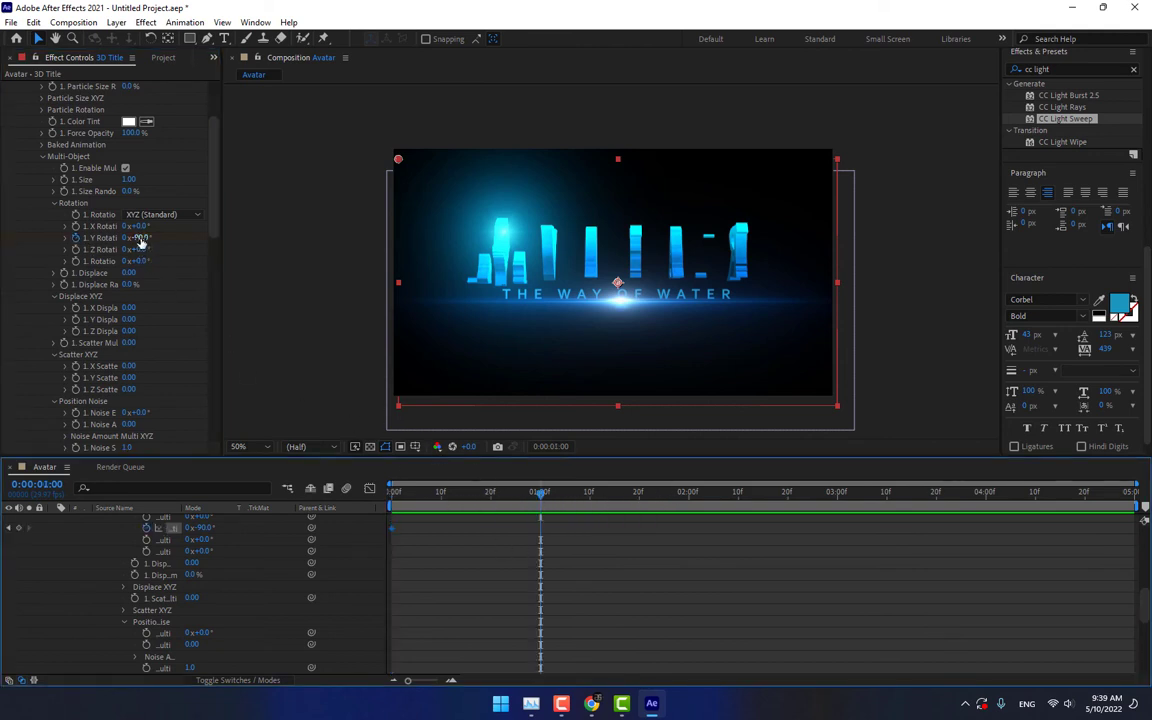
key(Return)
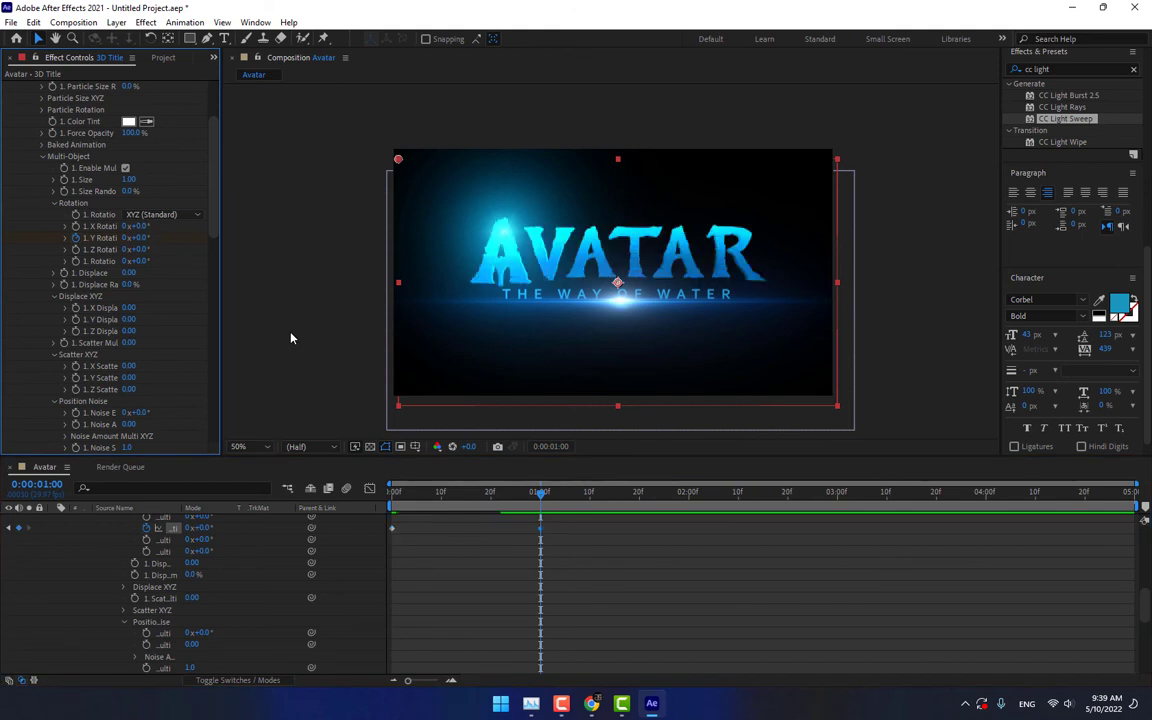
right_click(540, 530)
click(725, 563)
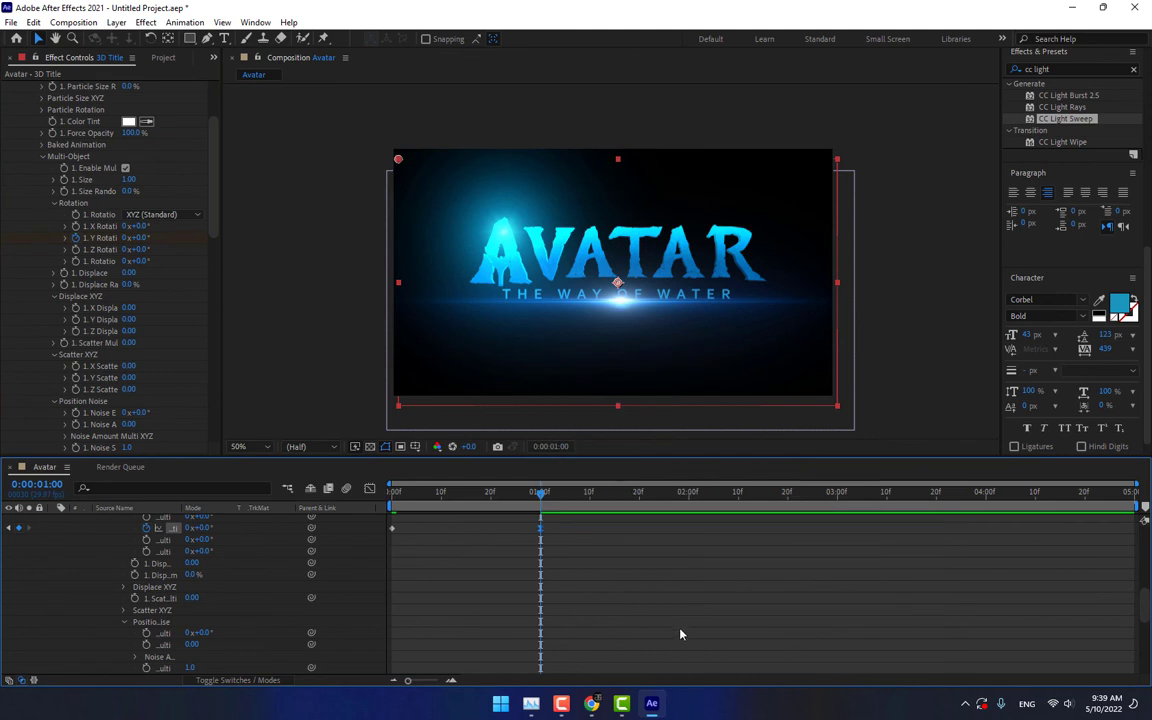
key(F10)
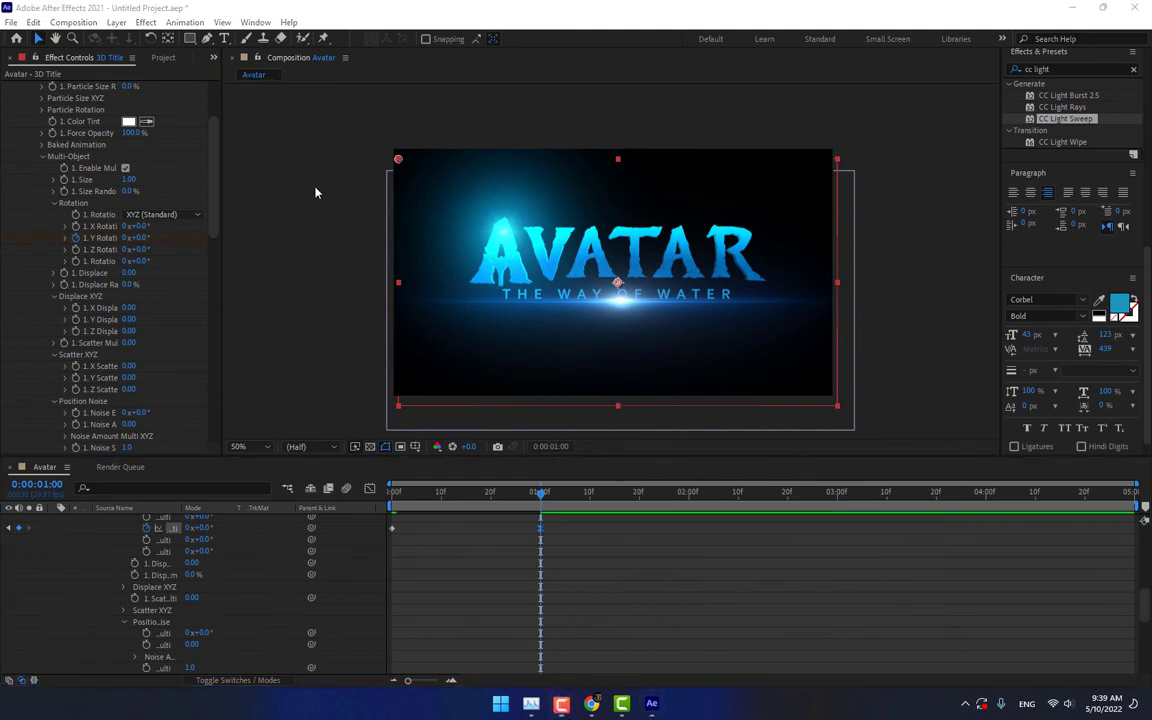
mouse_move(393, 497)
mouse_down()
mouse_move(543, 503)
mouse_move(510, 513)
mouse_move(543, 503)
mouse_up()
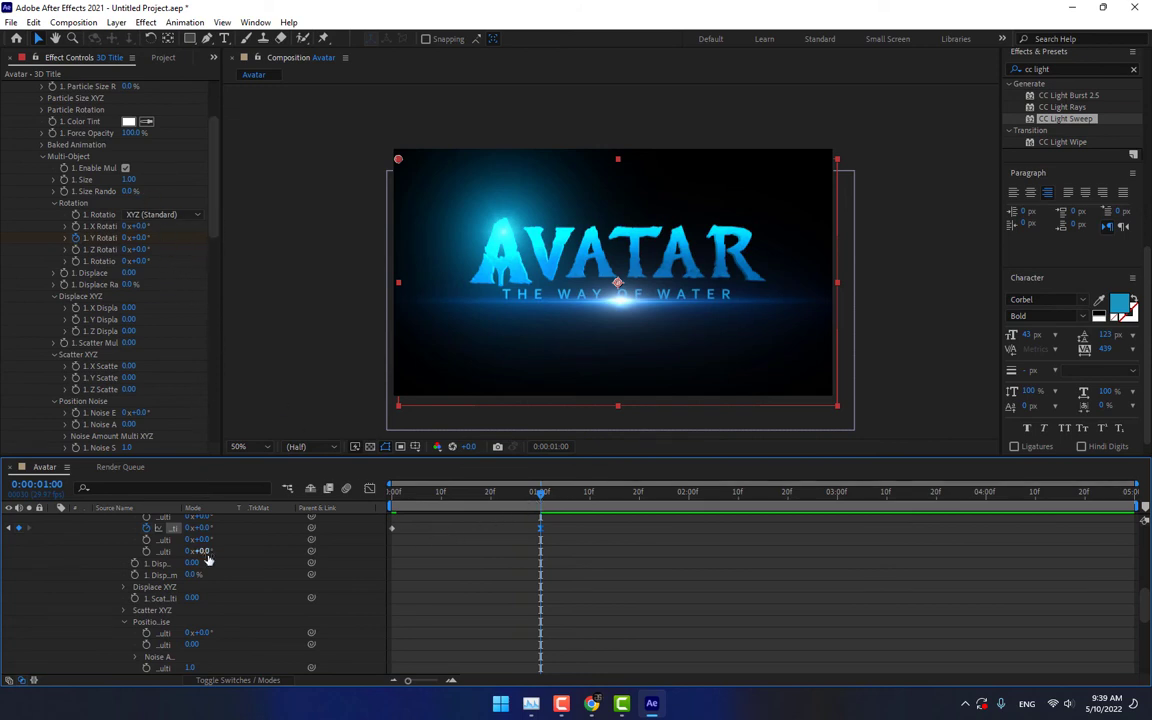
Step: Set the Light layer's flare brightness to 0
scroll(200, 555, up, 5)
click(137, 521)
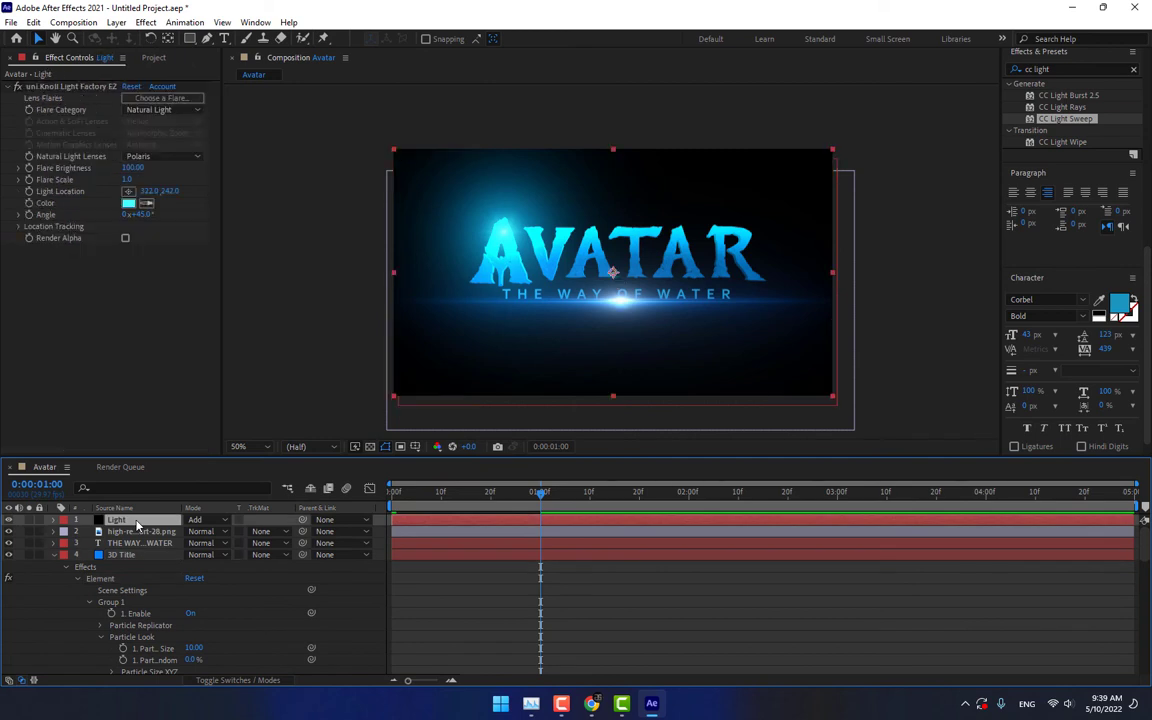
click(133, 168)
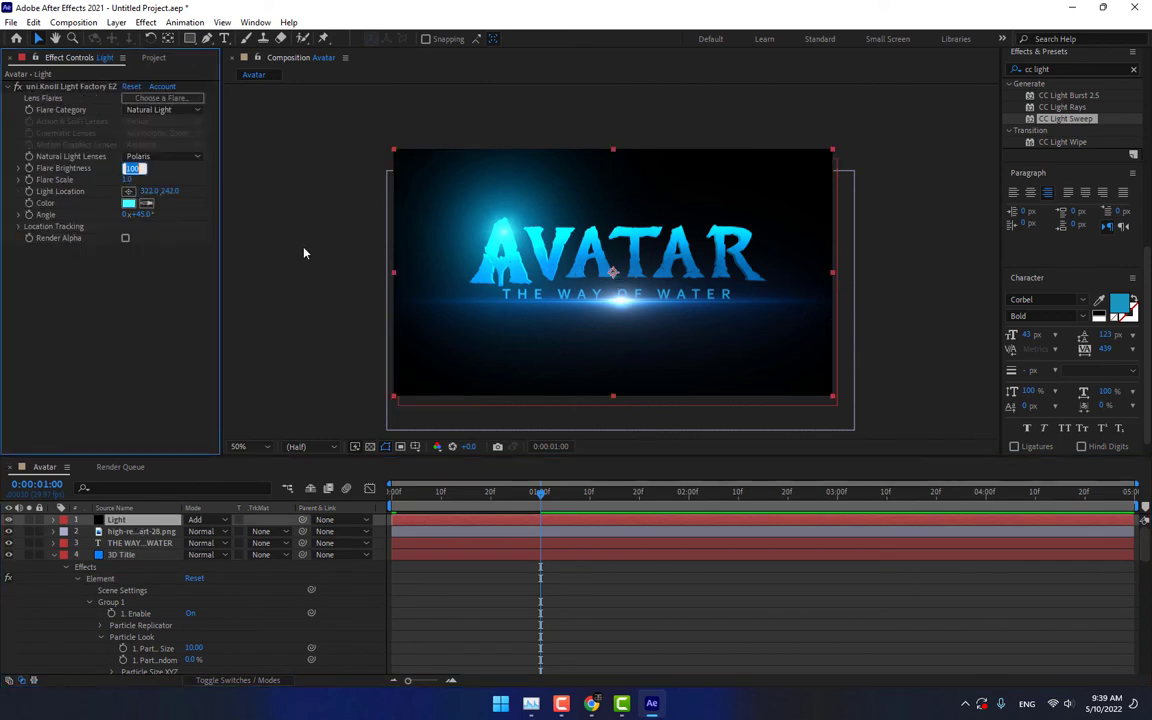
text(0)
key(Return)
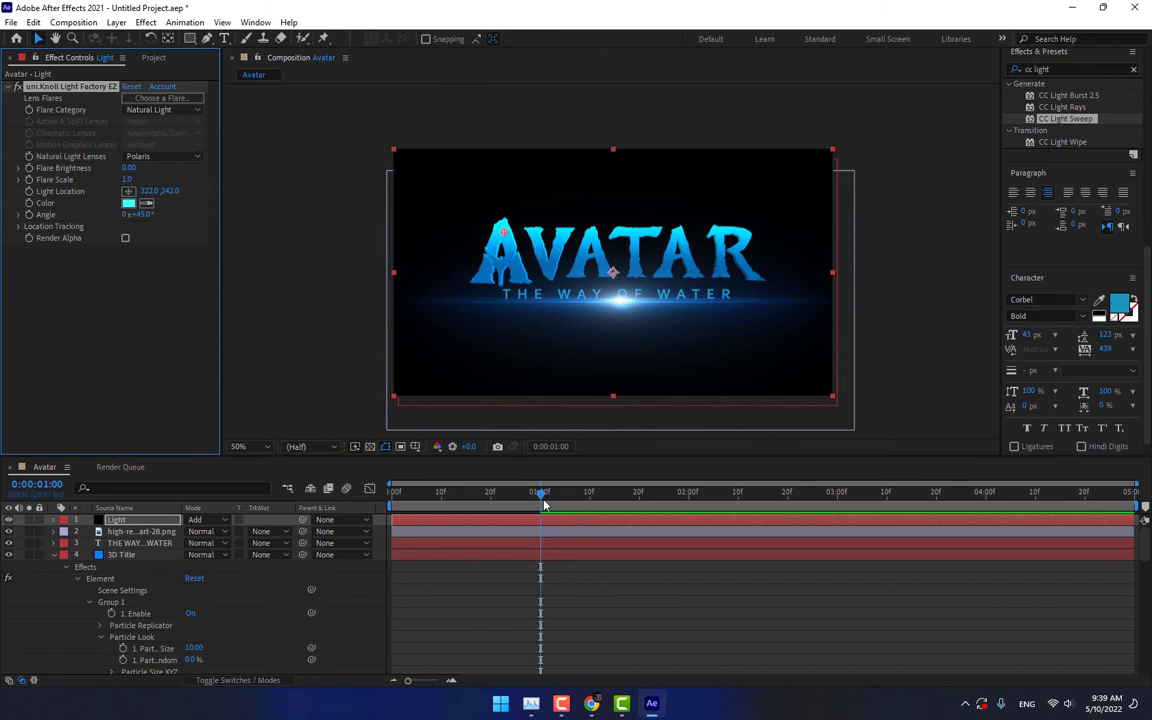
drag(540, 493, 481, 494)
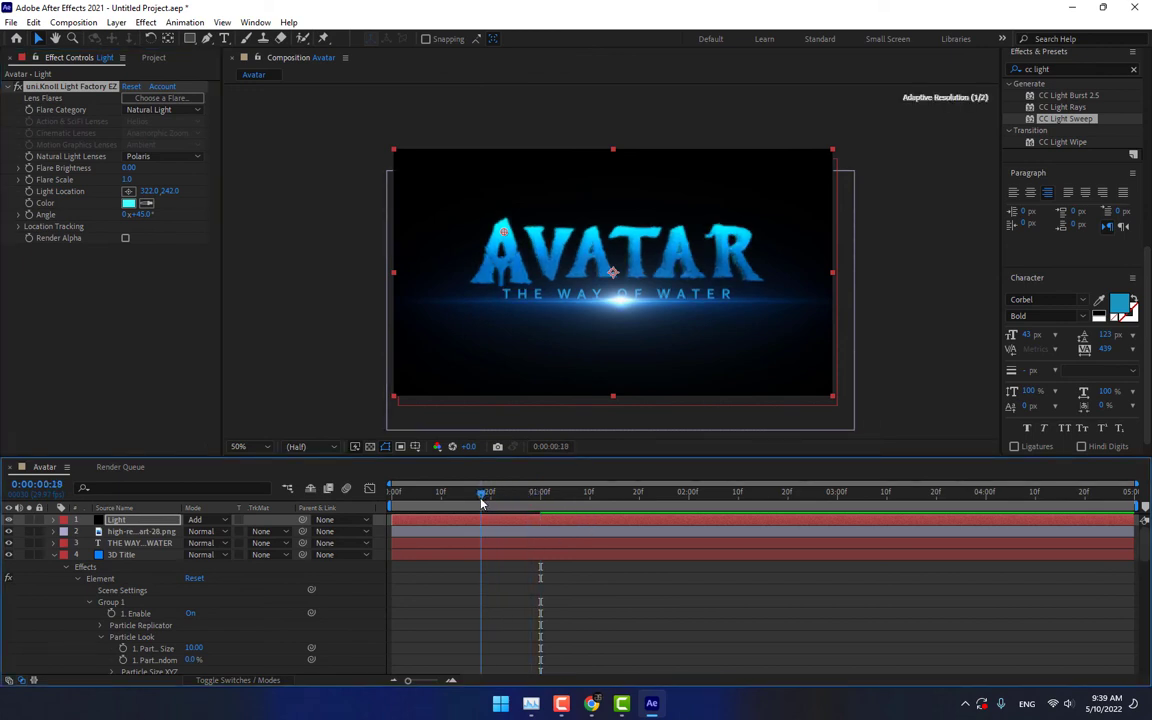
click(152, 266)
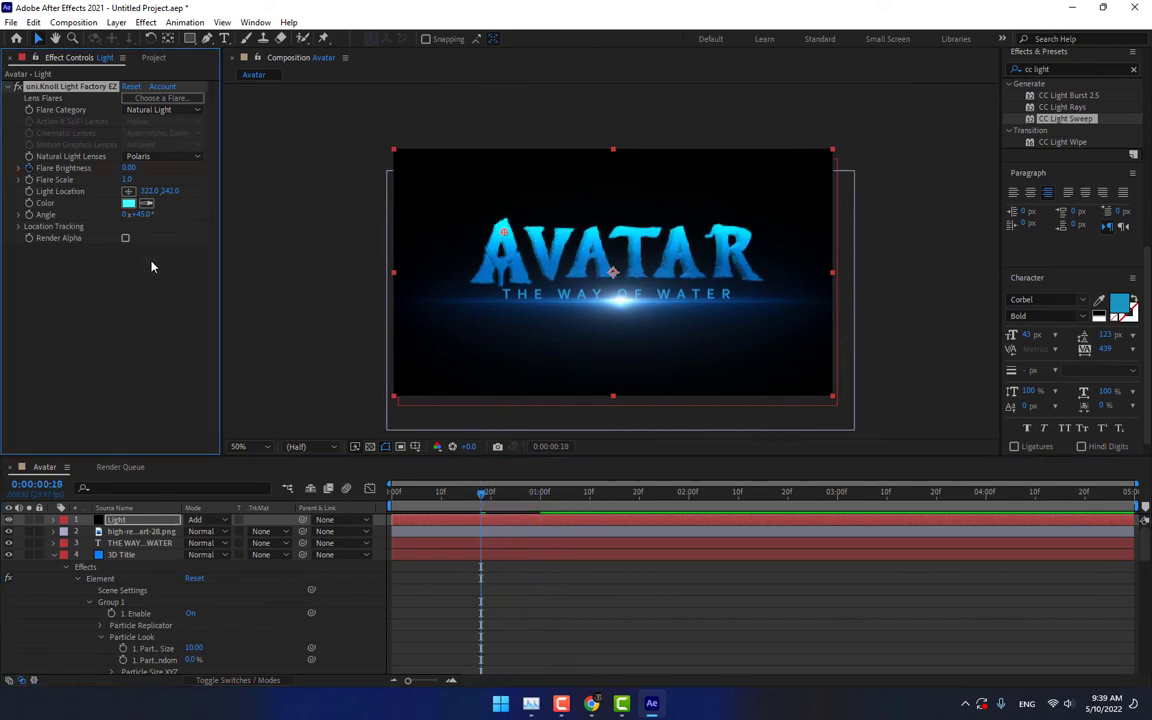
Step: Keyframe flare brightness at 100 at 1:20 and 78 at 2:10
click(638, 493)
click(128, 168)
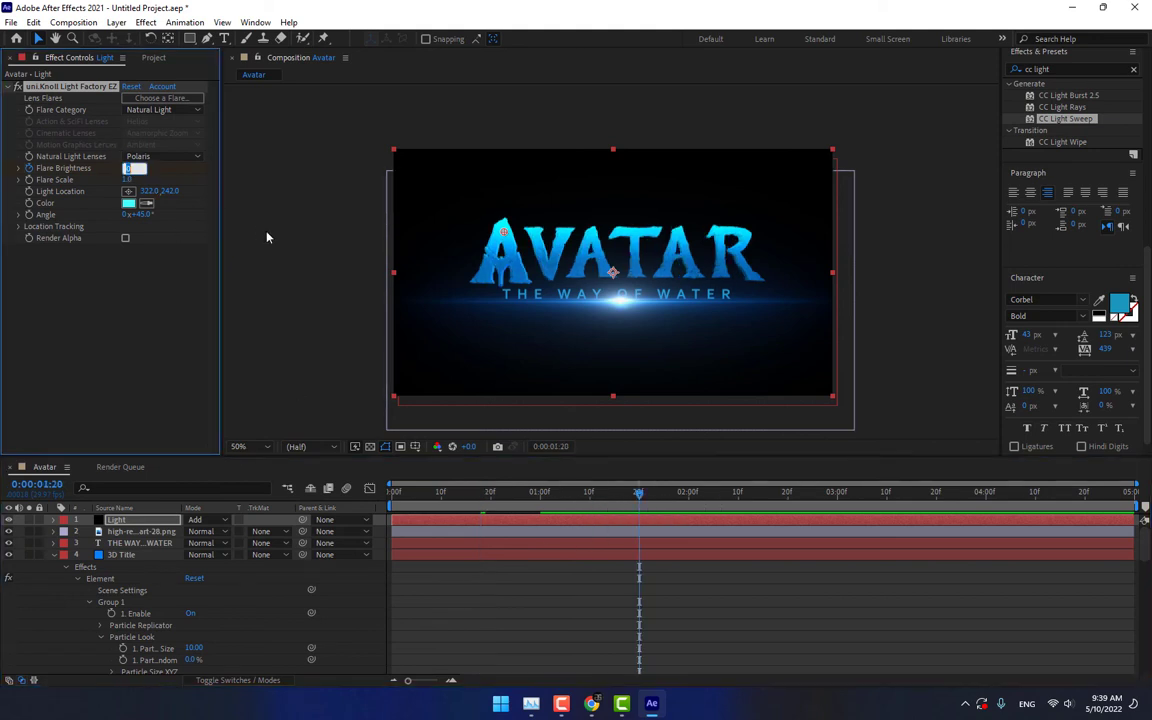
text(100)
key(Return)
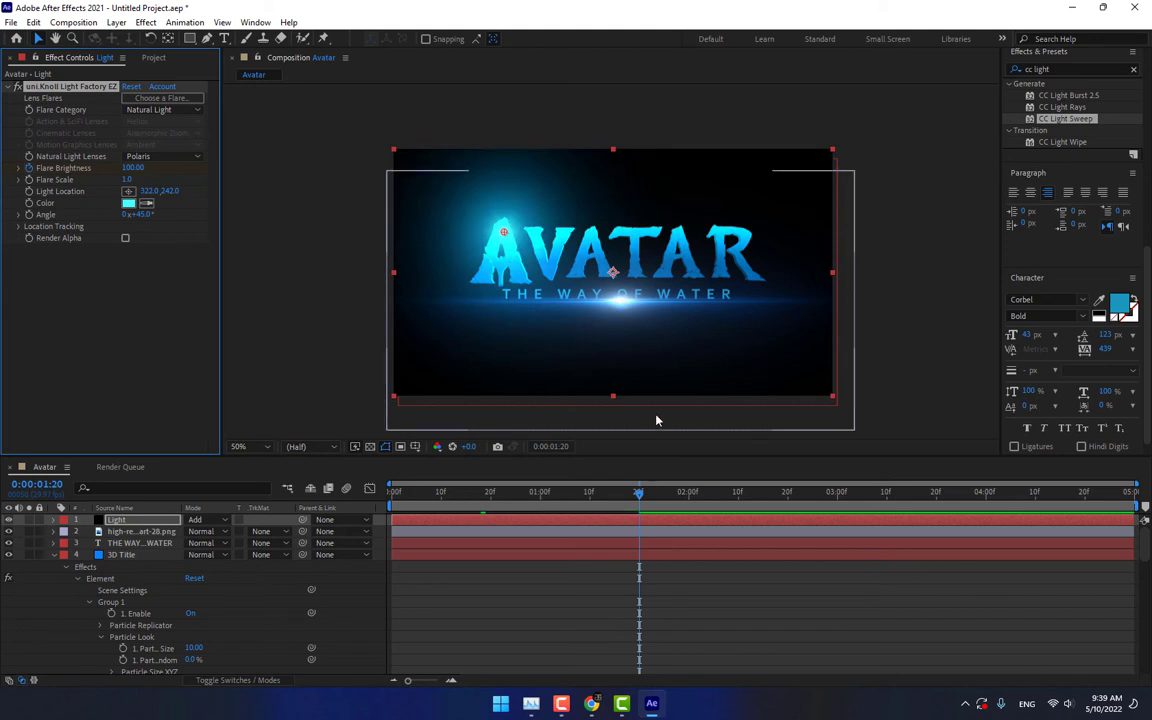
click(738, 493)
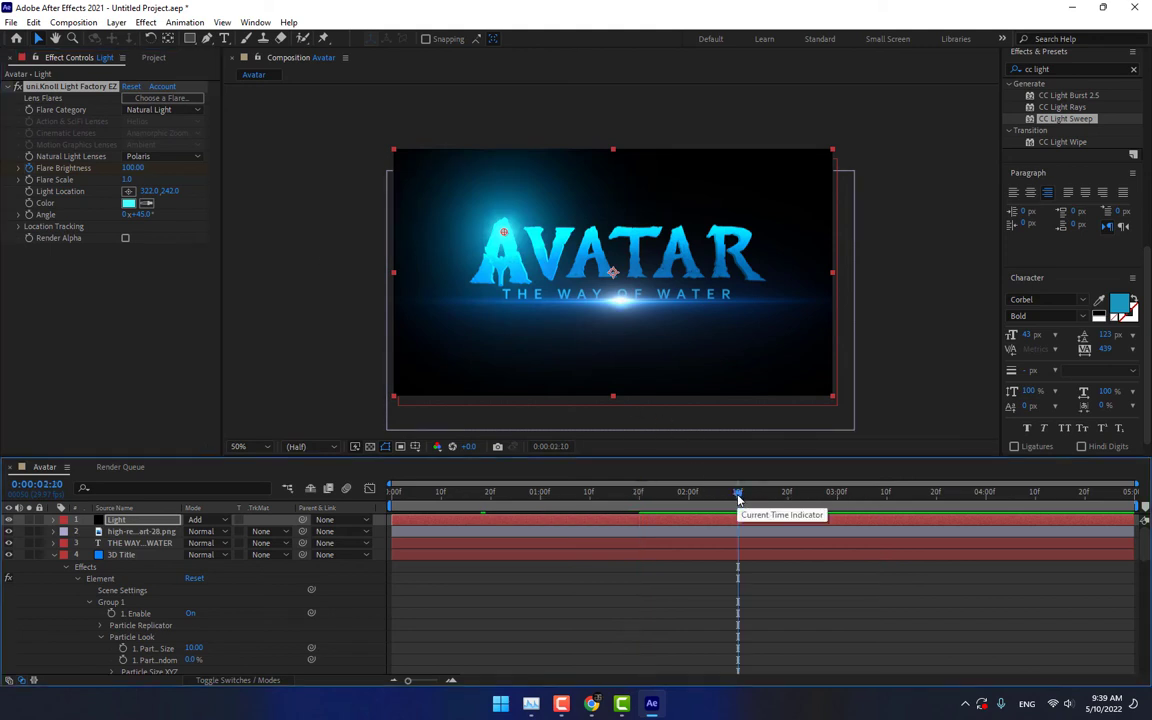
drag(128, 168, 110, 168)
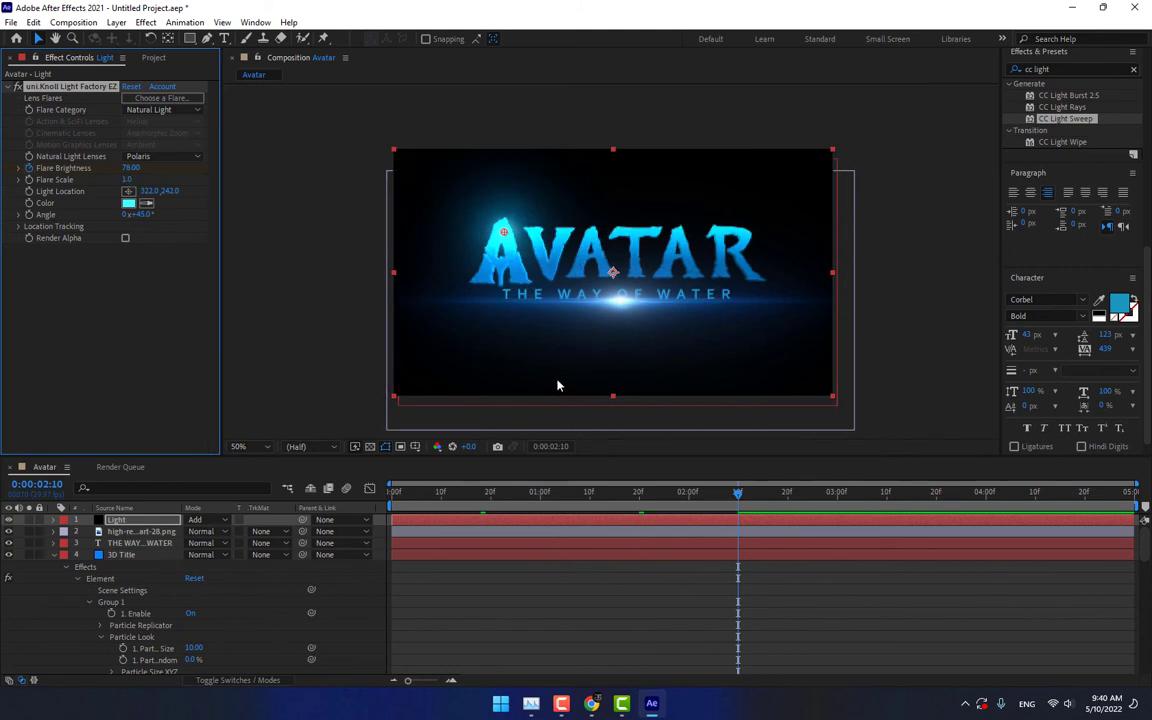
mouse_move(737, 507)
mouse_down()
mouse_move(587, 518)
mouse_move(395, 560)
mouse_move(609, 560)
mouse_up()
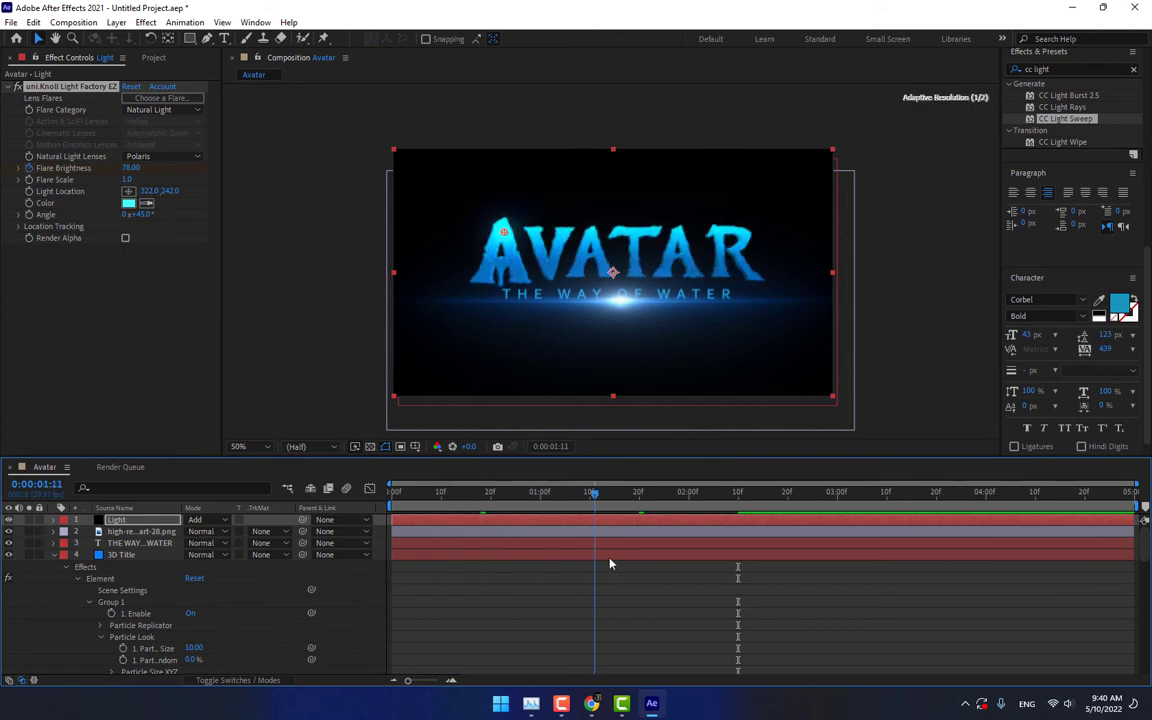
Step: Keyframe the 'THE WAY OF WATER' subtitle opacity from 0% at 1:05 to 100% at 2:00
click(130, 545)
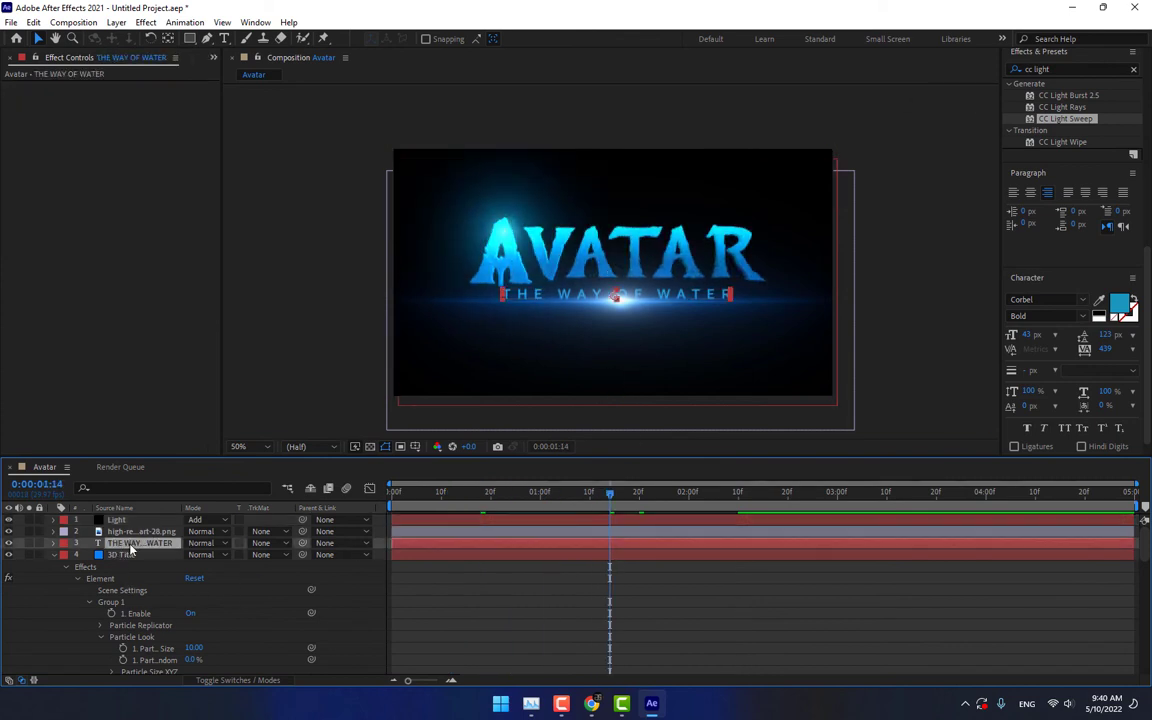
key(t)
drag(591, 508, 530, 521)
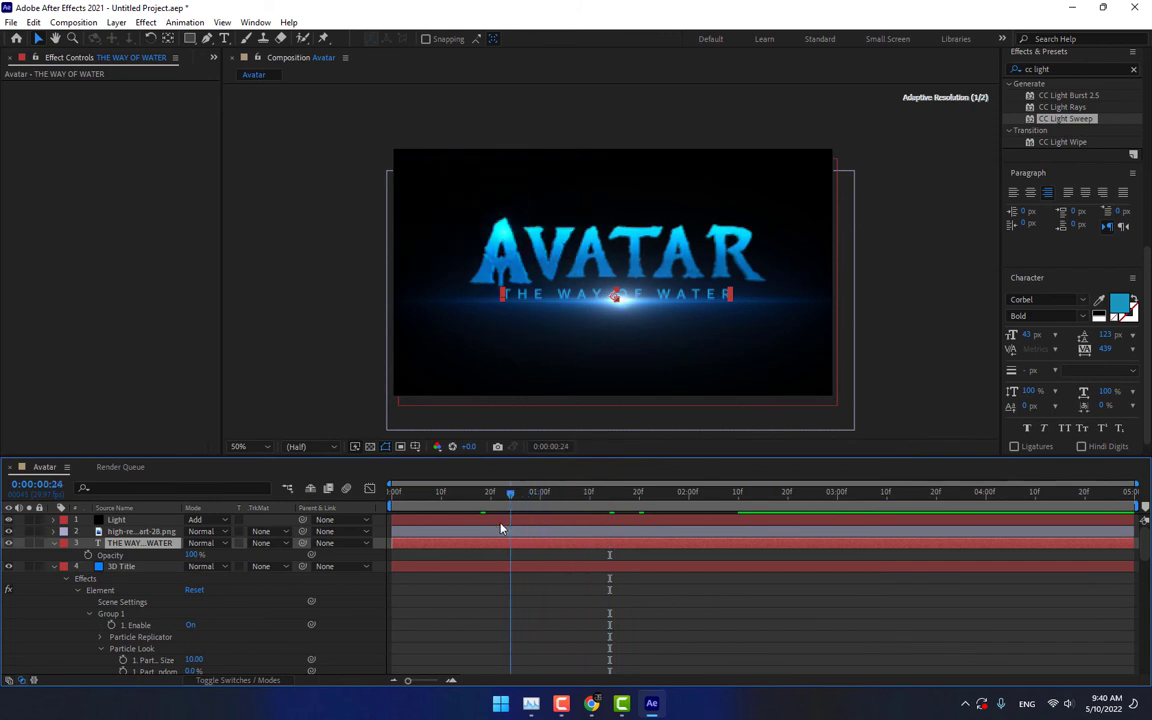
drag(530, 521, 566, 521)
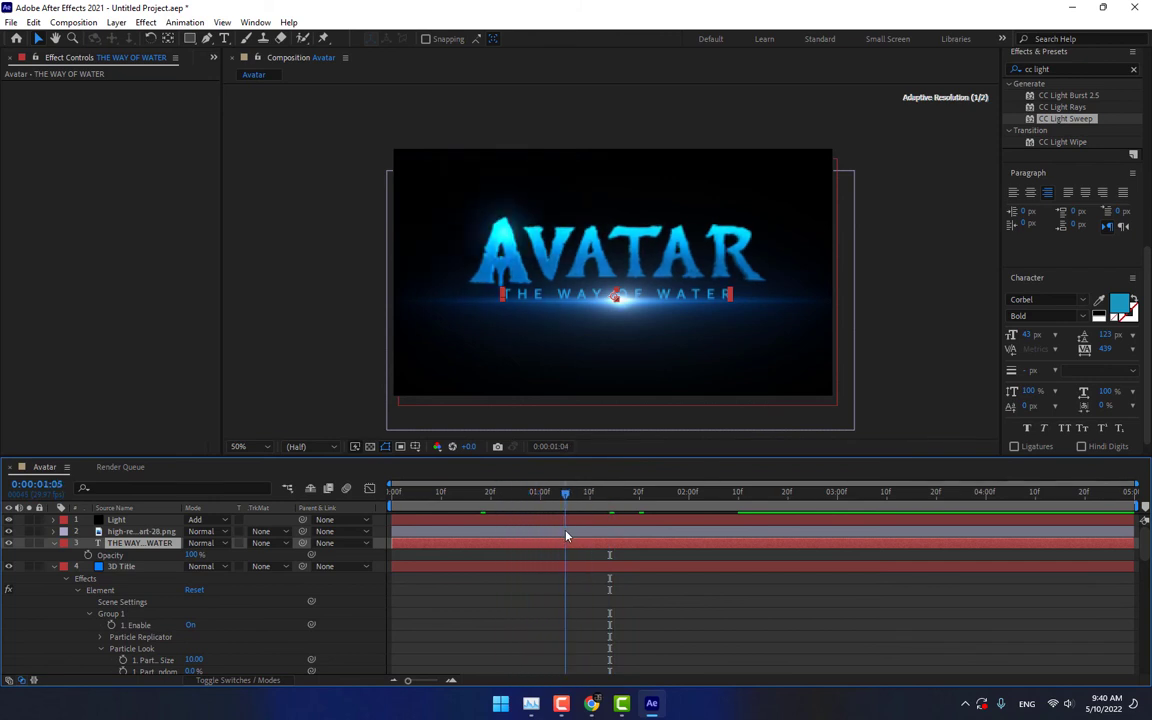
click(88, 555)
click(190, 555)
text(0)
key(Return)
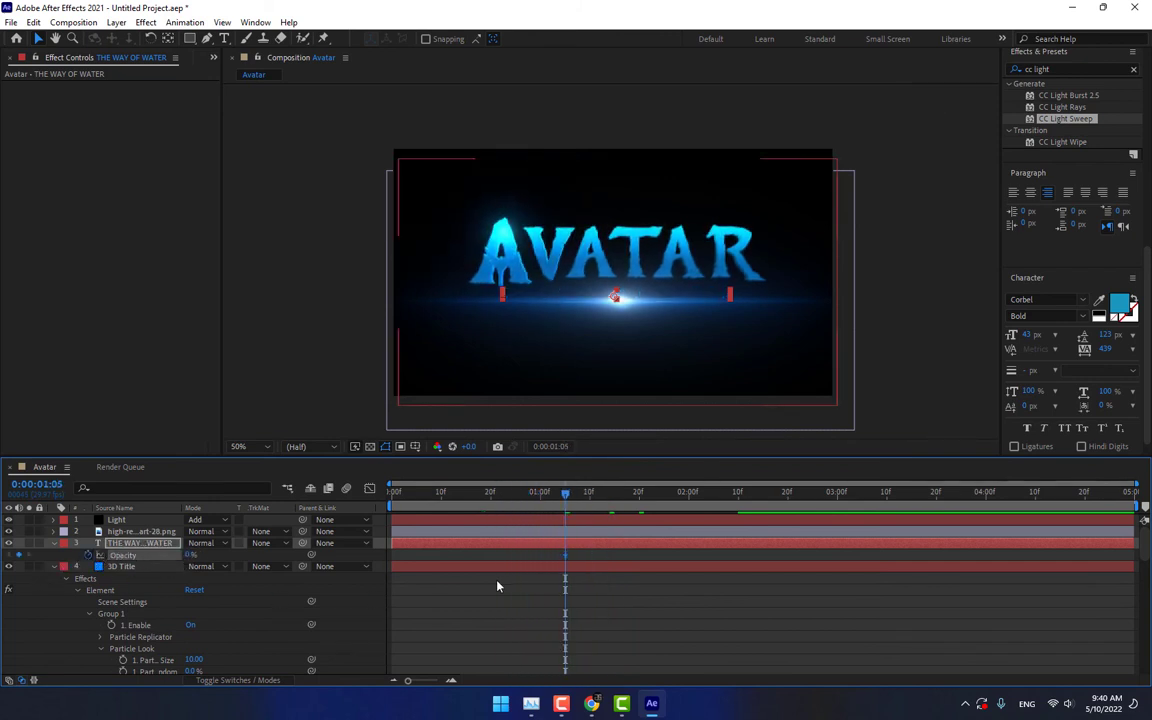
click(688, 497)
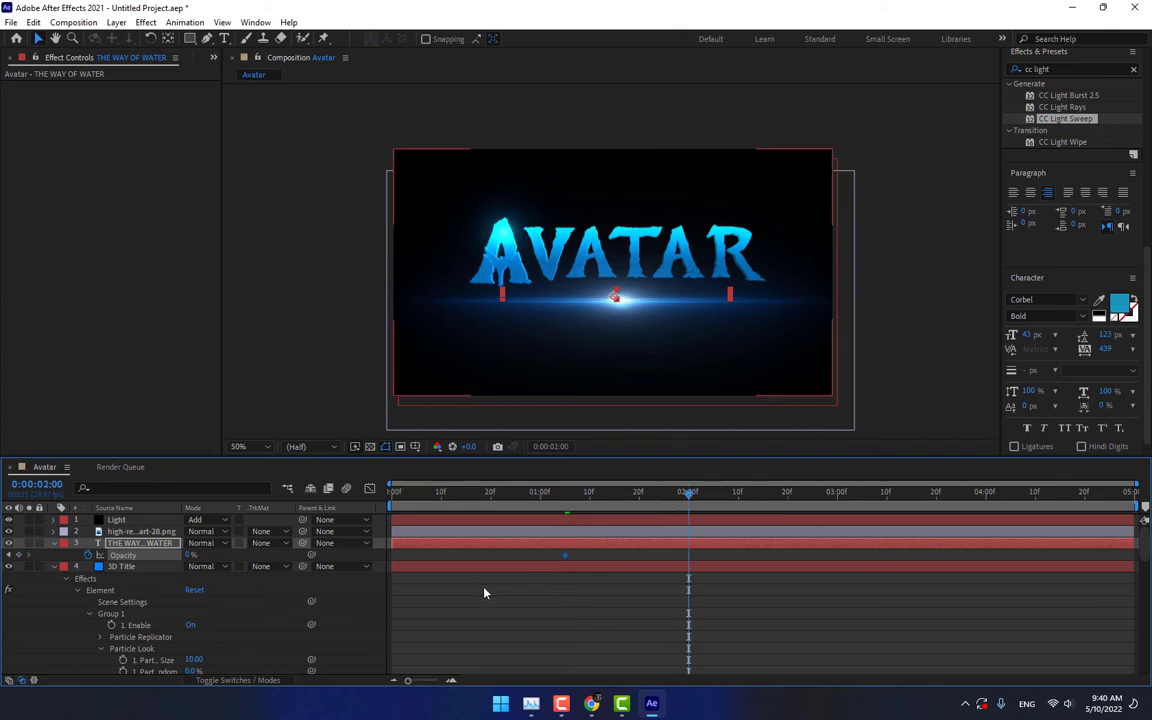
click(190, 556)
text(100)
key(Return)
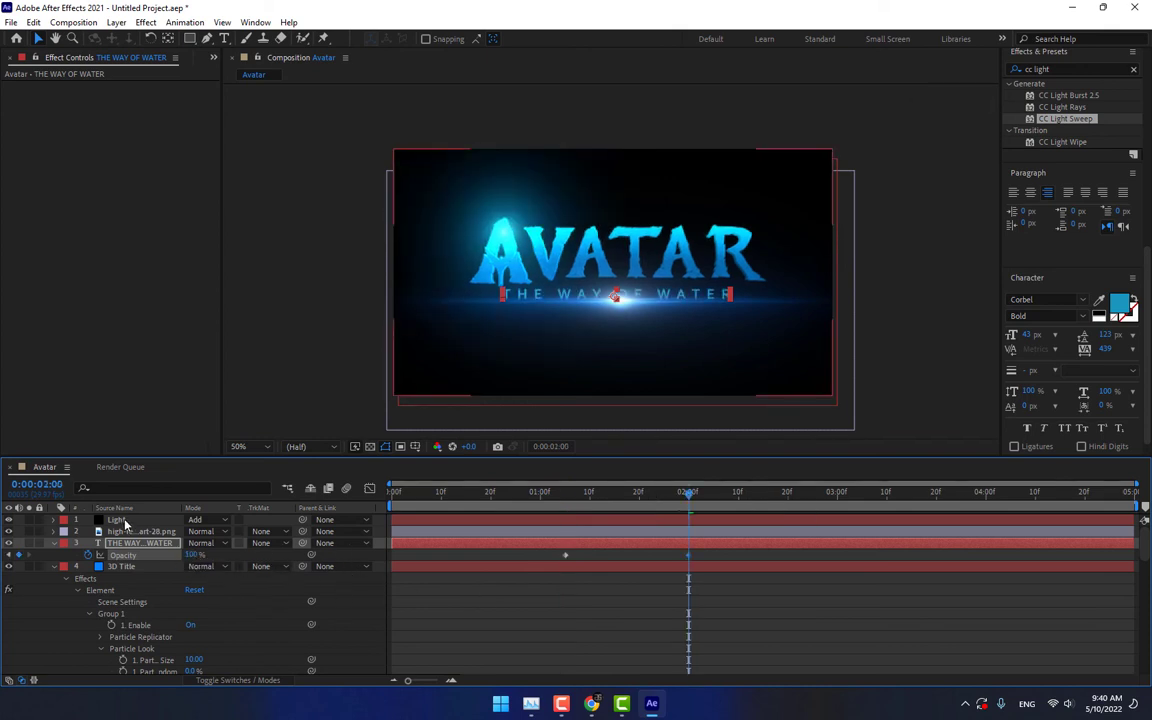
Step: Keyframe the lens-flare image opacity at 0% before 2:00, rising to 100% at 2:00
click(127, 532)
key(t)
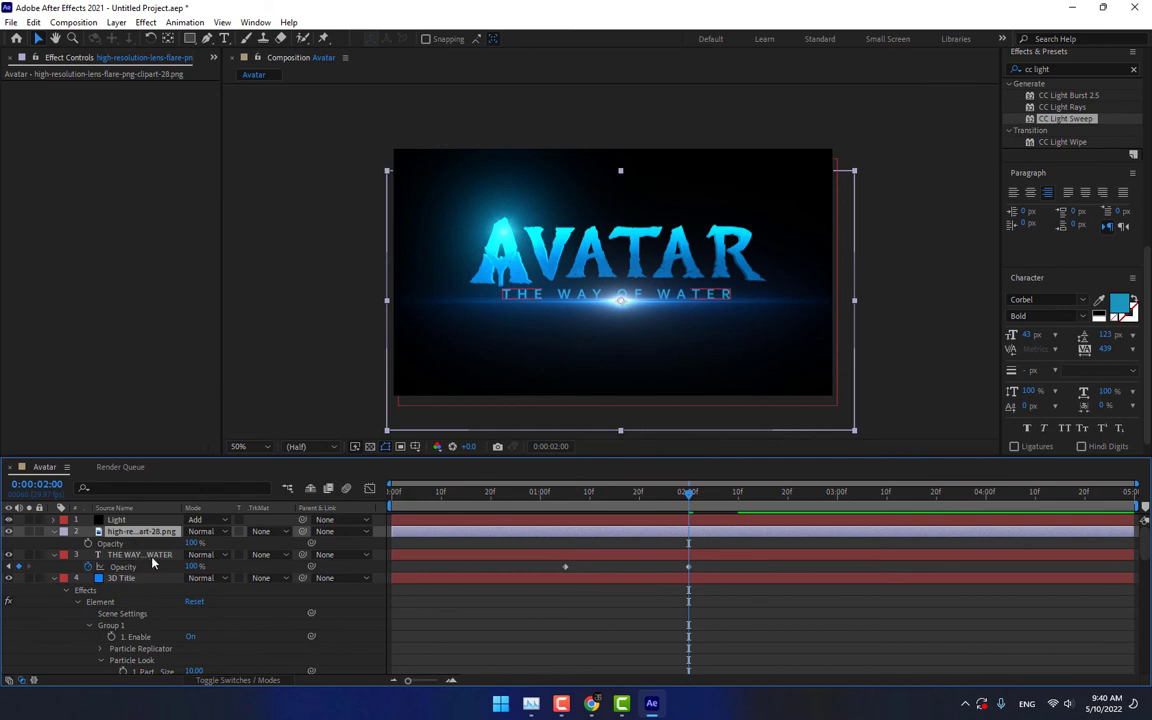
text(0)
key(Return)
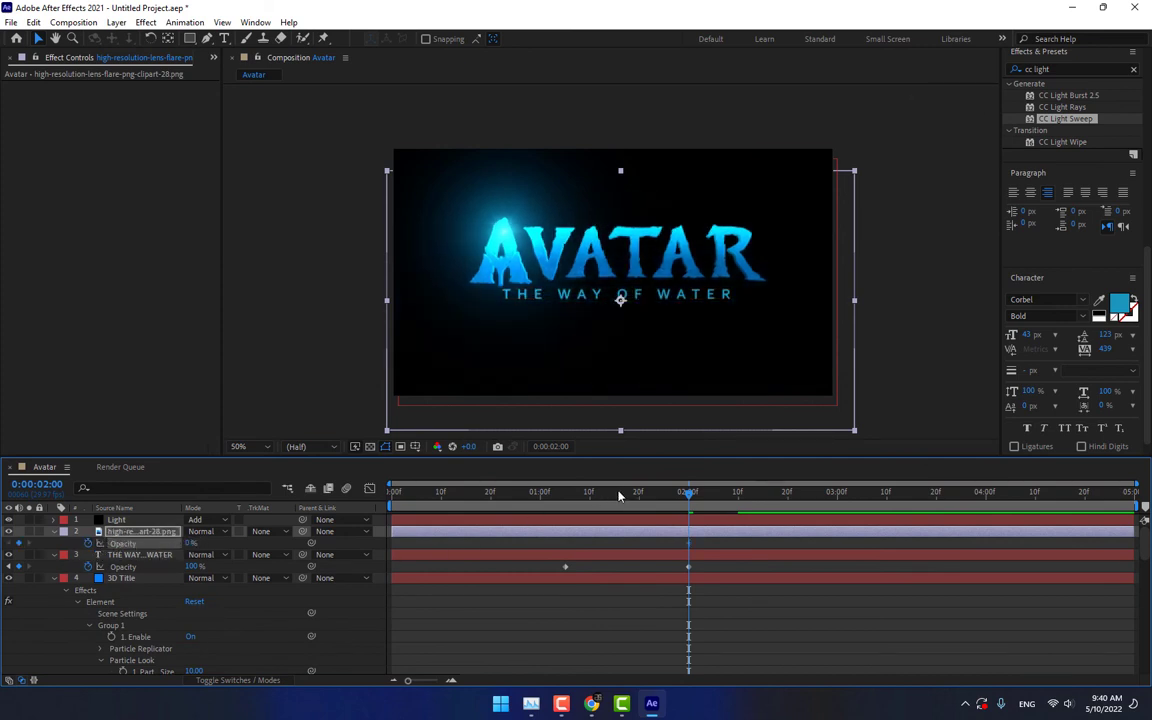
drag(619, 495, 643, 508)
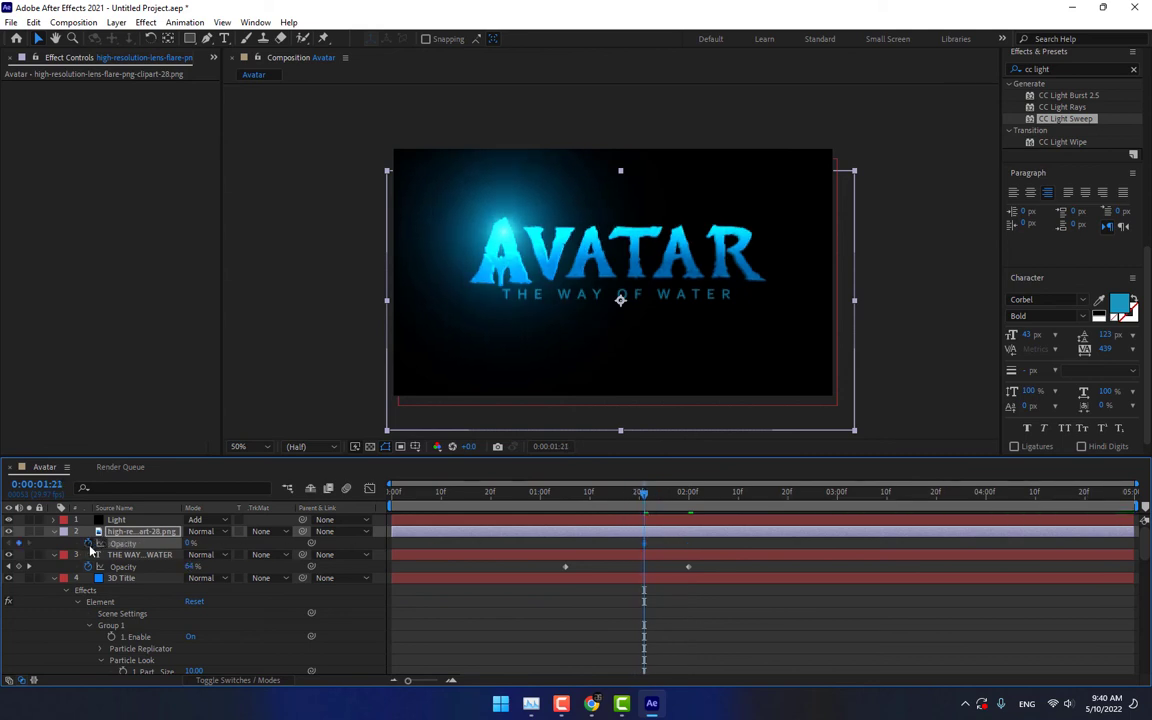
click(688, 497)
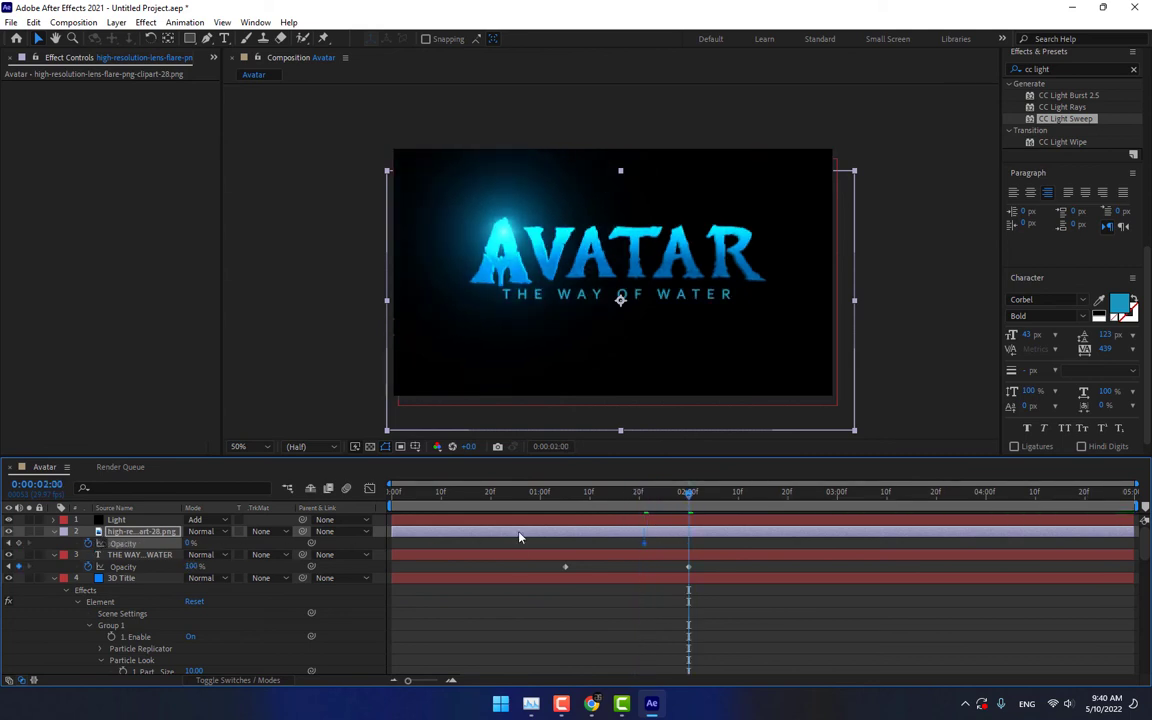
click(643, 542)
key(ctrl+c)
key(ctrl+v)
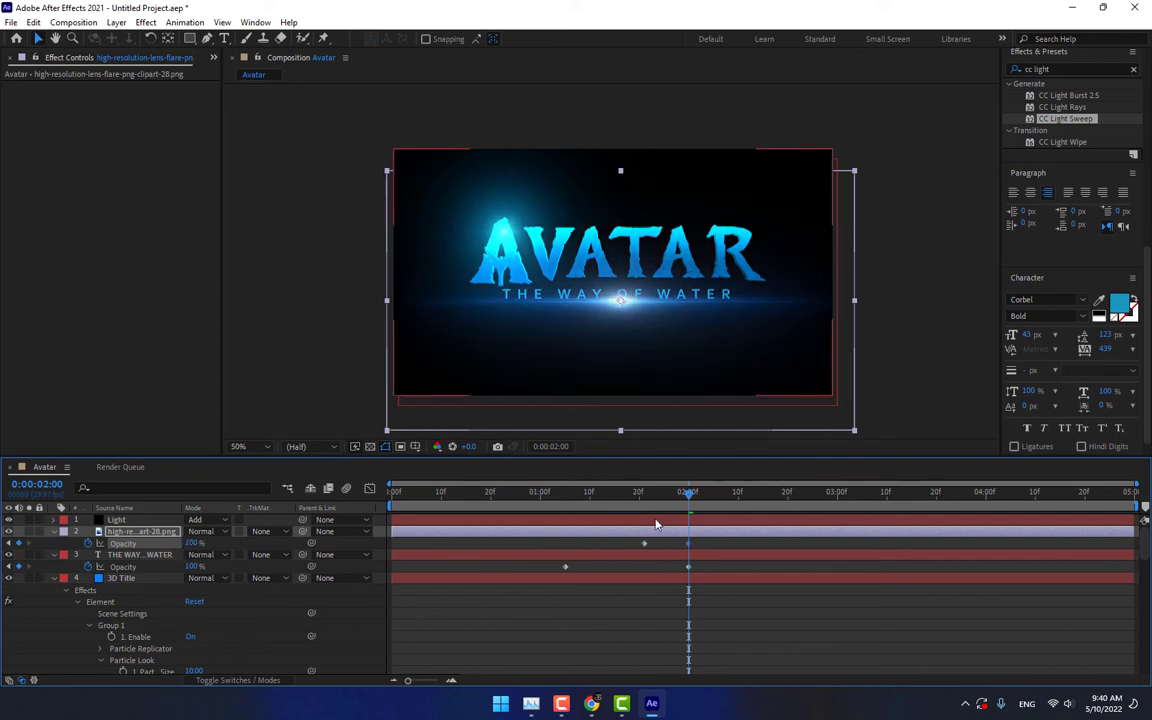
Step: Dim the lens flare to about 67% at 2:10 and preview from the start
click(738, 494)
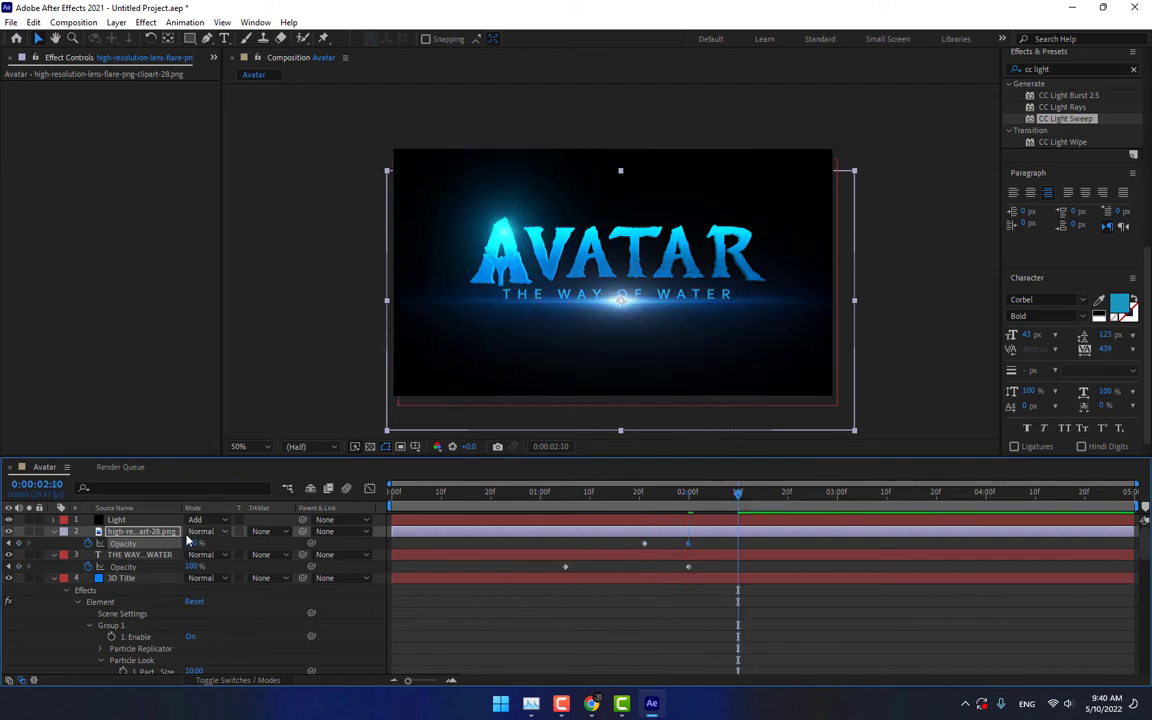
drag(190, 543, 170, 543)
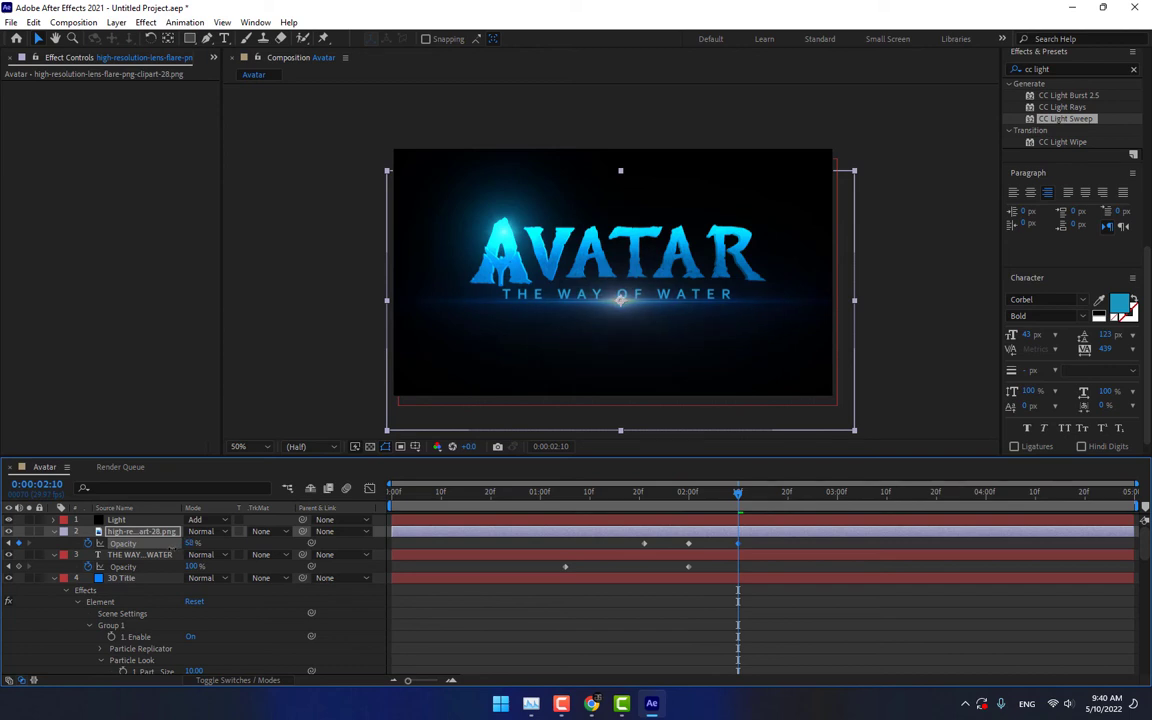
click(384, 630)
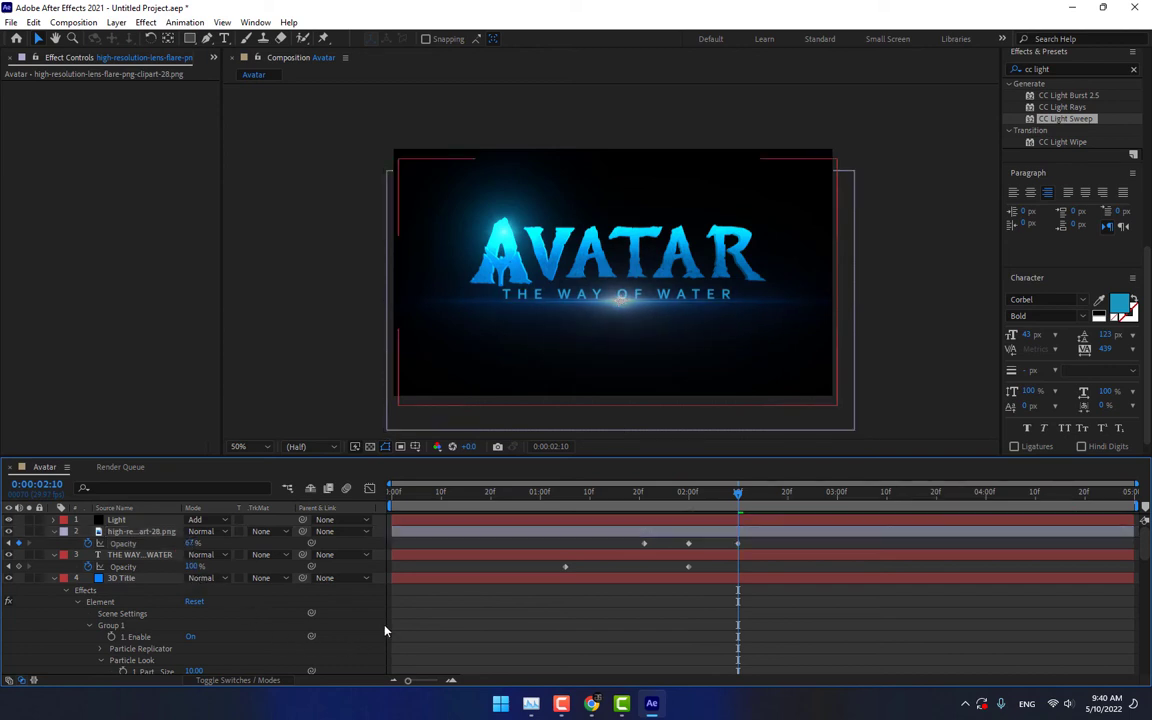
drag(566, 494, 331, 516)
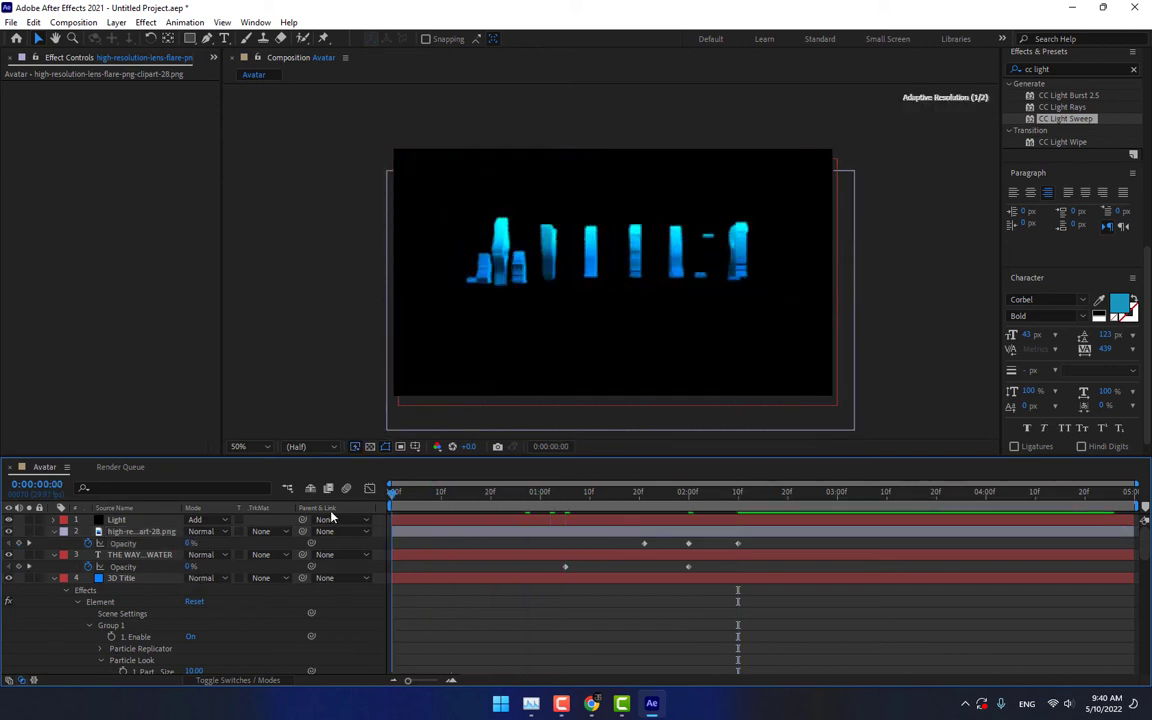
key(space)
drag(500, 491, 451, 491)
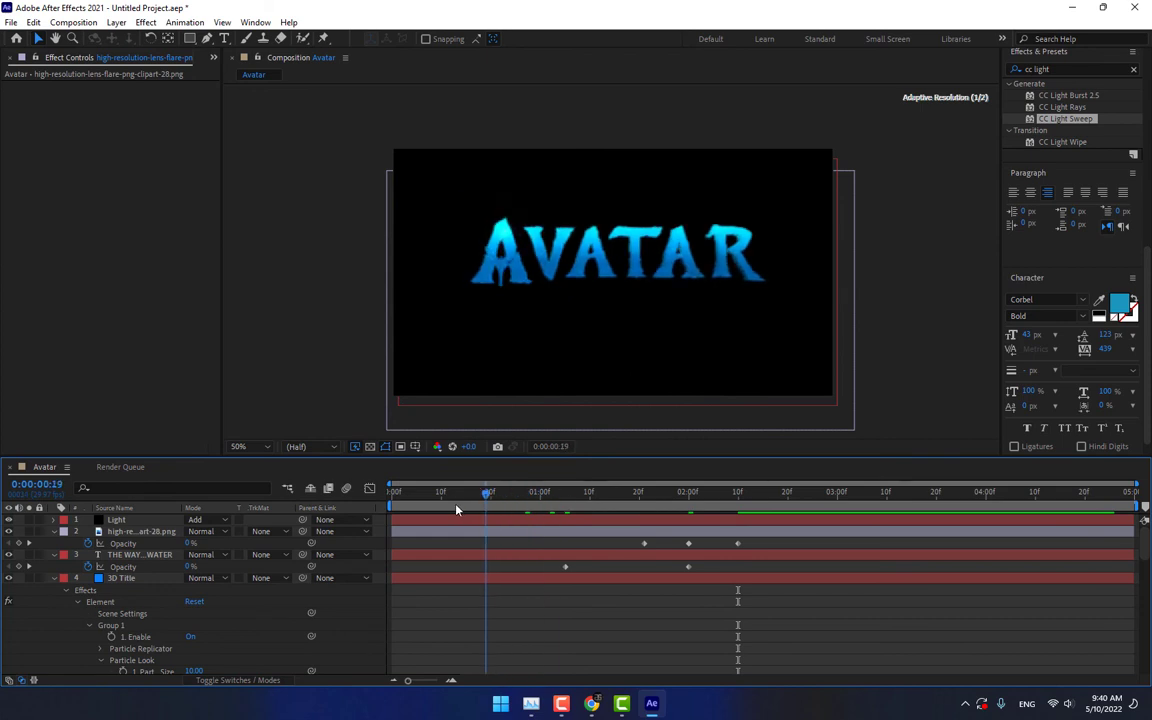
Step: Apply the Linear Wipe effect to the 3D Title layer
click(121, 578)
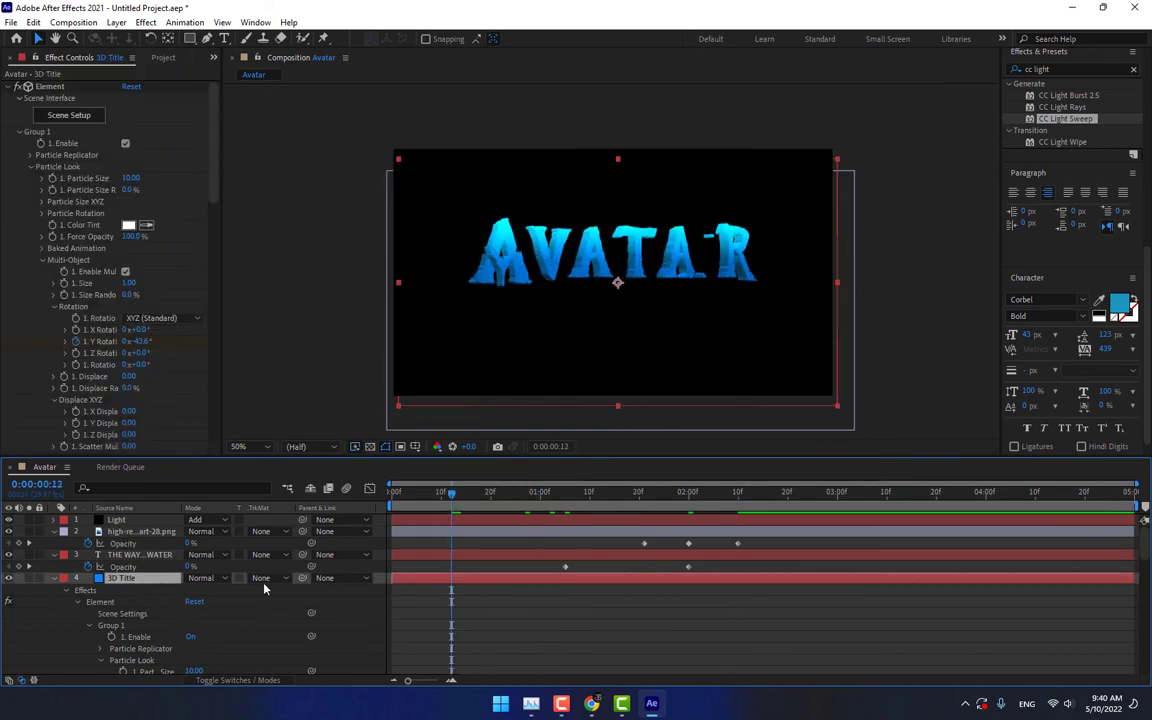
key(ctrl+3)
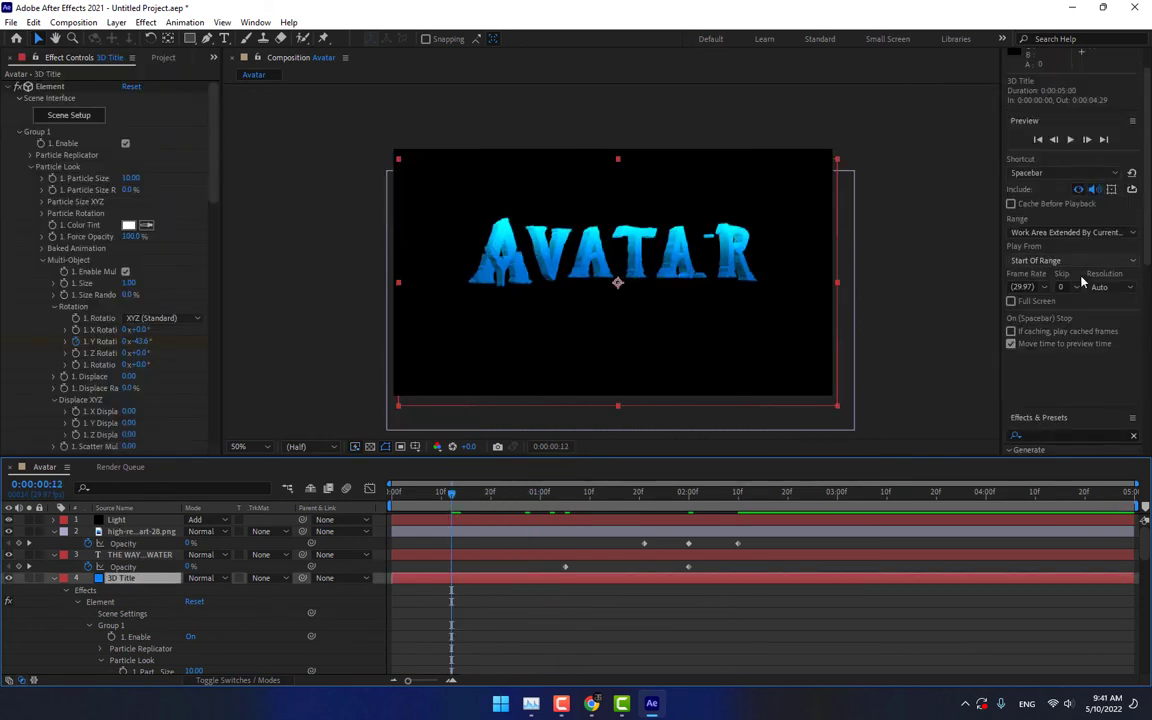
click(1065, 312)
text(cc light)
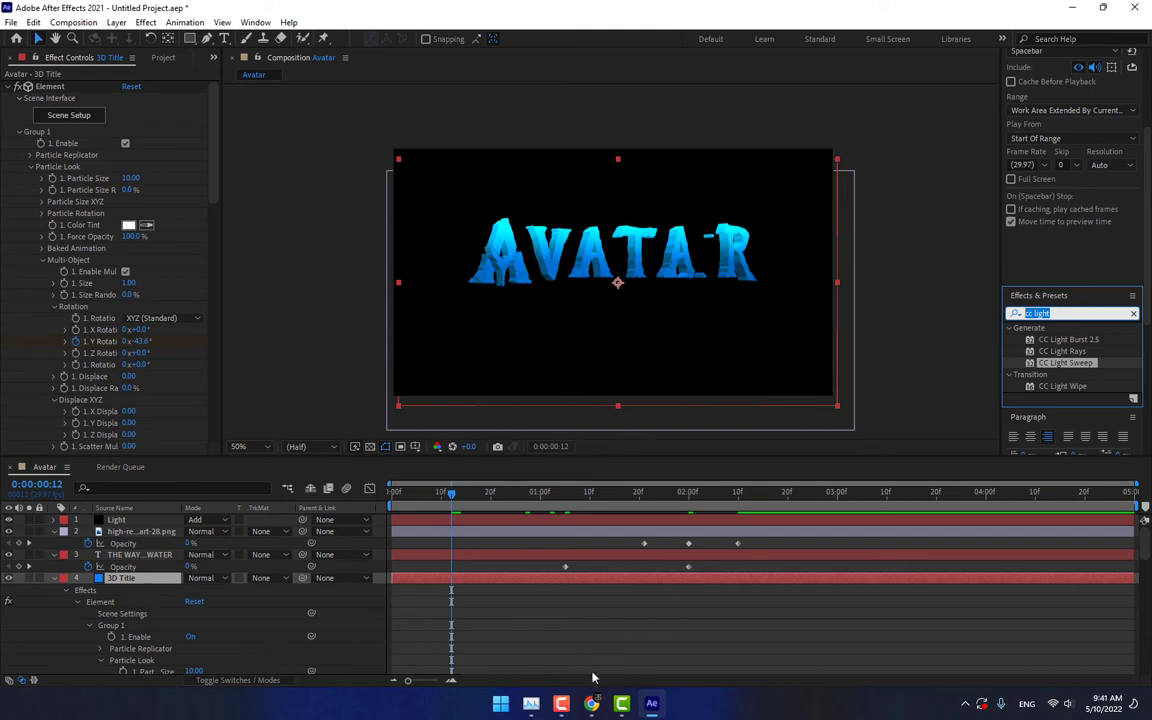
click(523, 344)
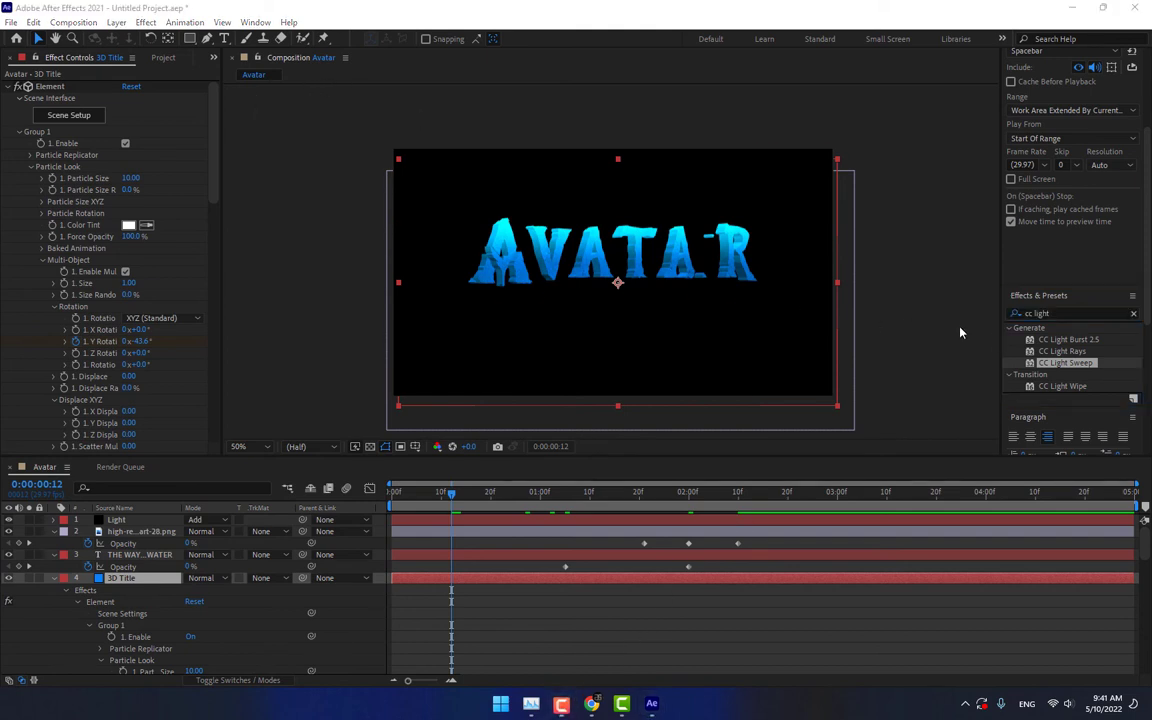
click(1062, 314)
text(line)
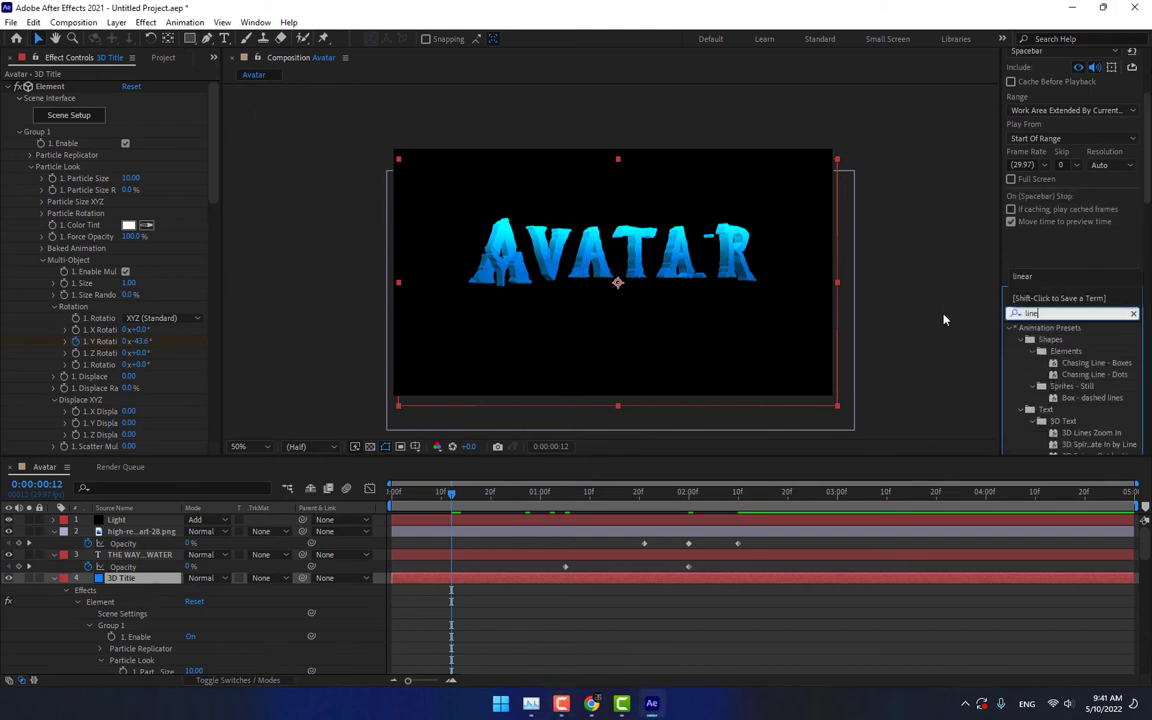
text(ar w)
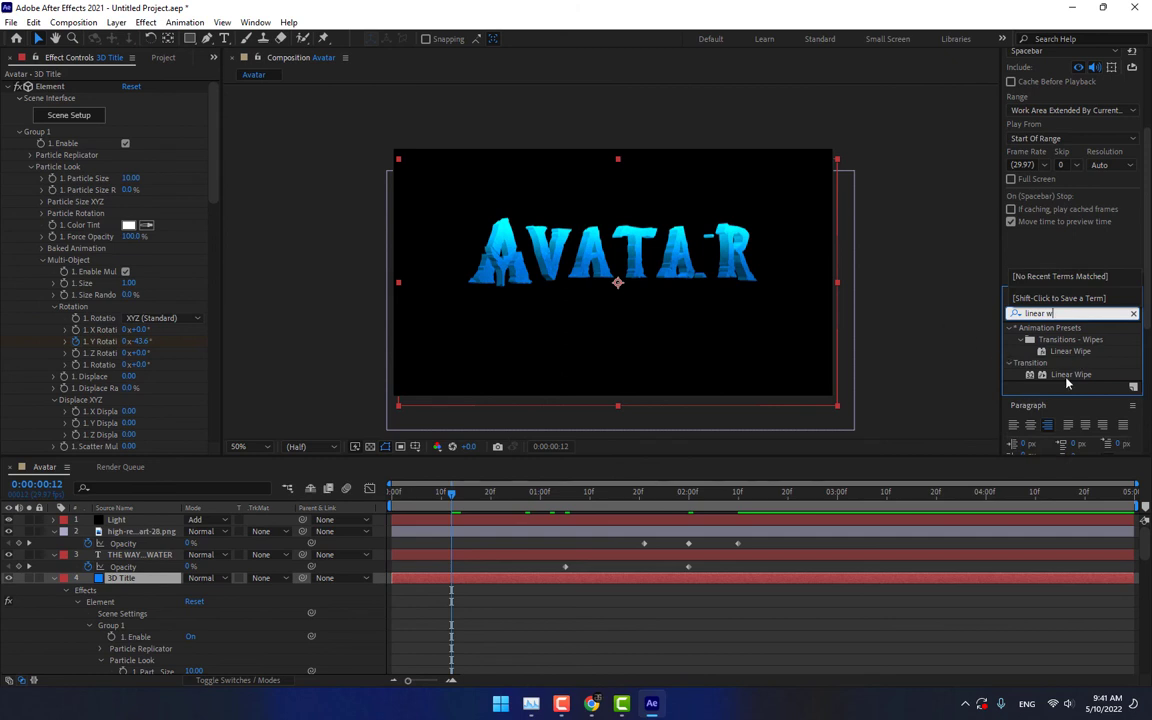
mouse_move(1070, 374)
mouse_down()
mouse_move(608, 452)
mouse_move(140, 578)
mouse_up()
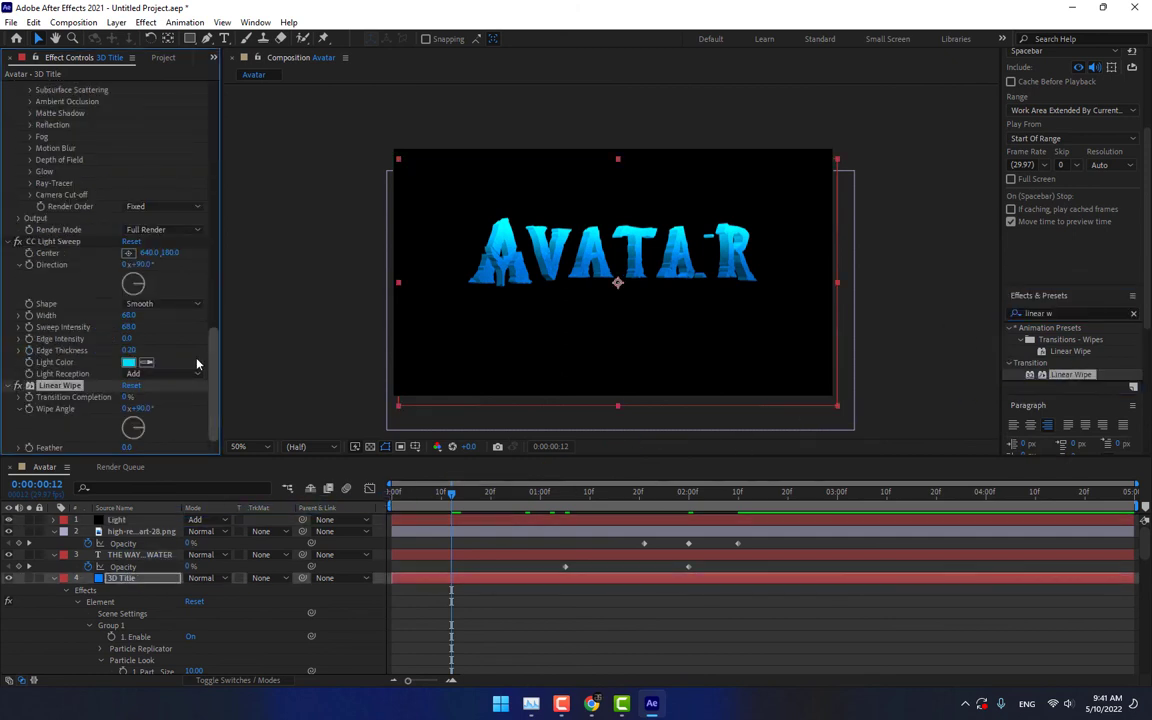
Step: Set the Linear Wipe angle to -90° with feather around 616
drag(127, 397, 150, 398)
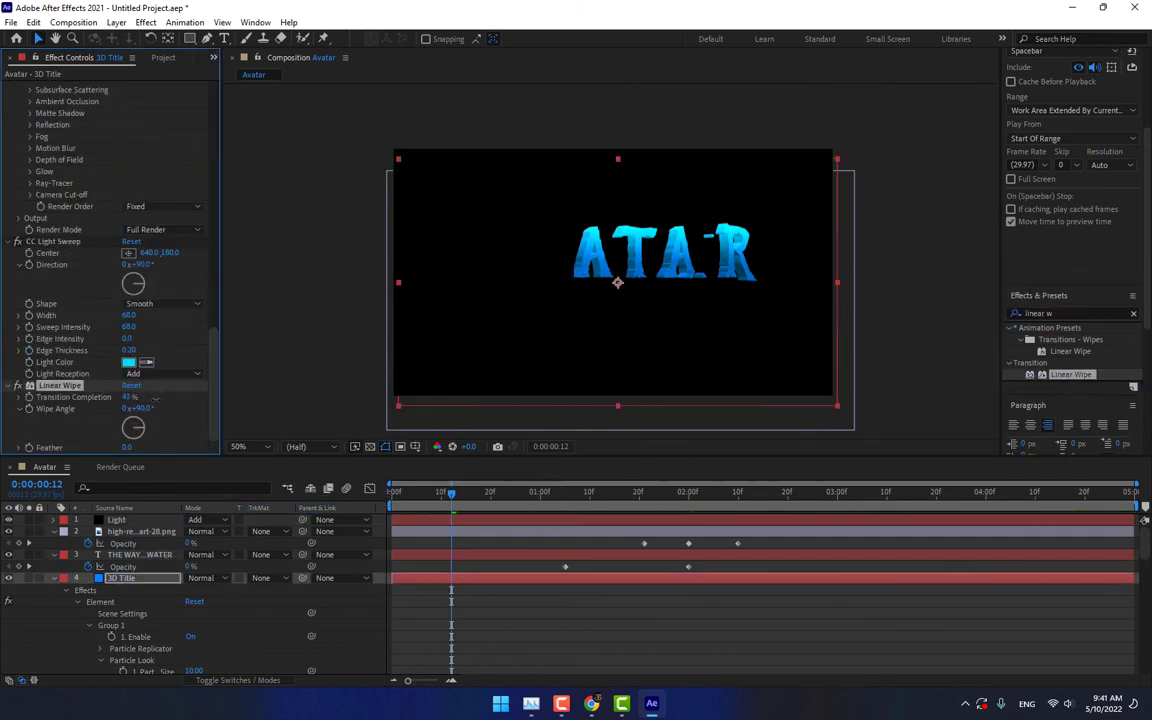
text(-90)
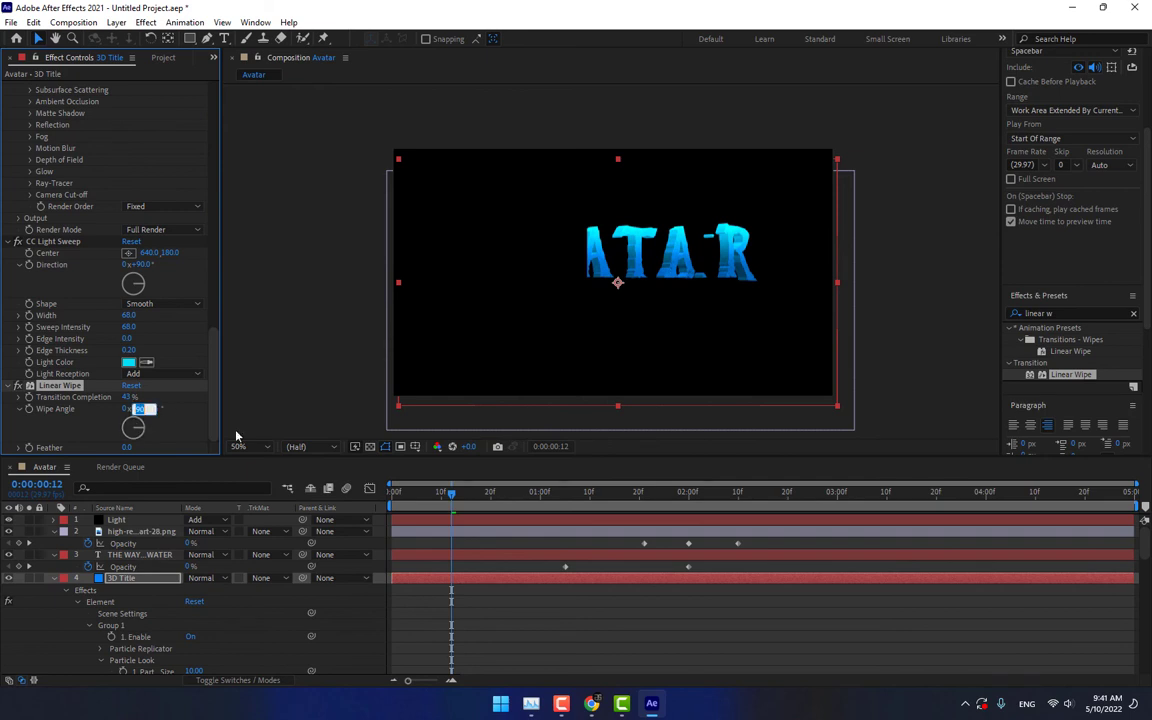
key(Return)
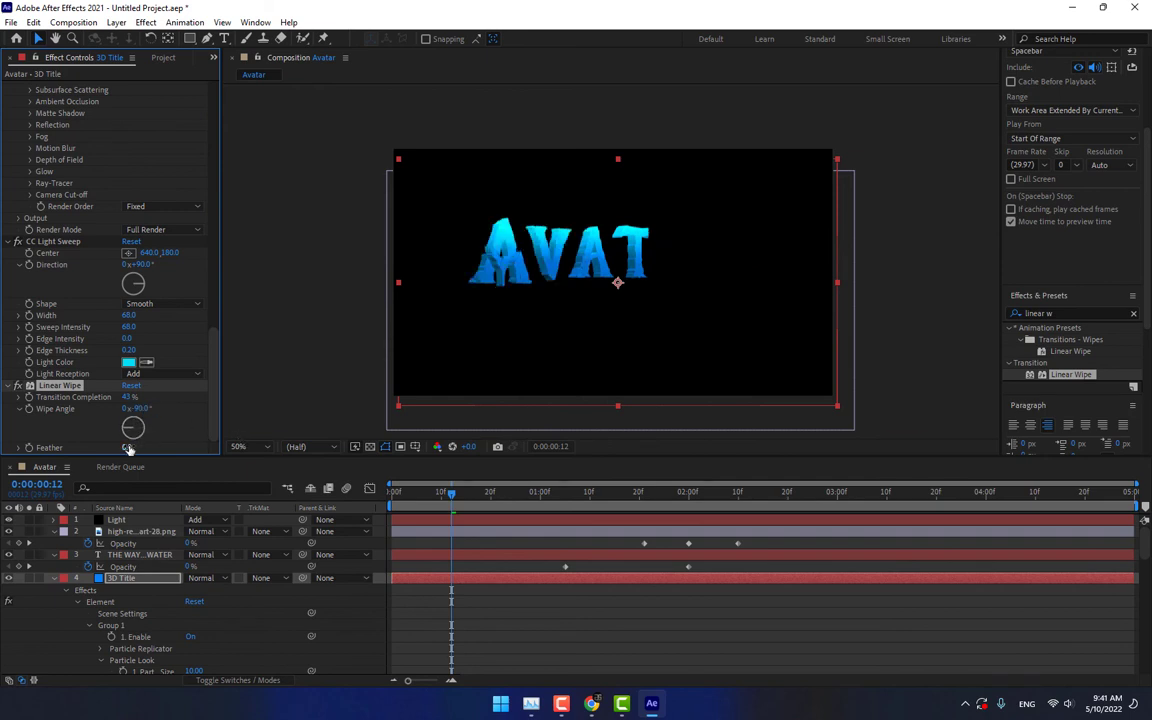
drag(131, 447, 200, 447)
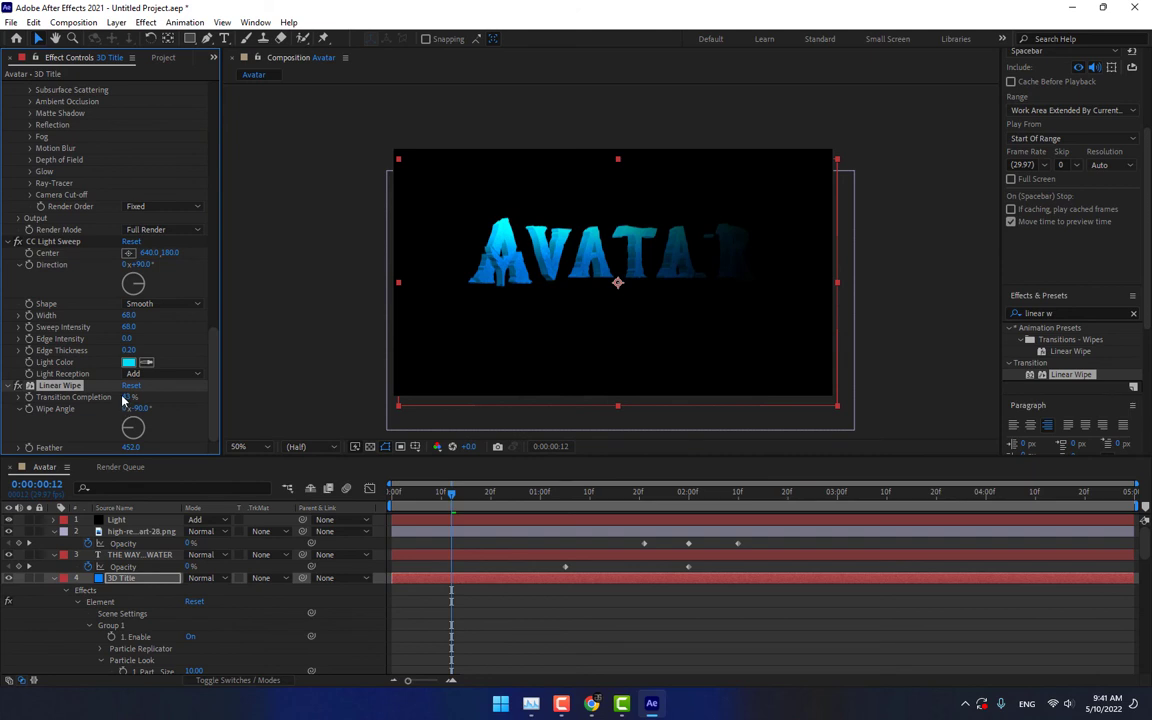
drag(124, 397, 137, 445)
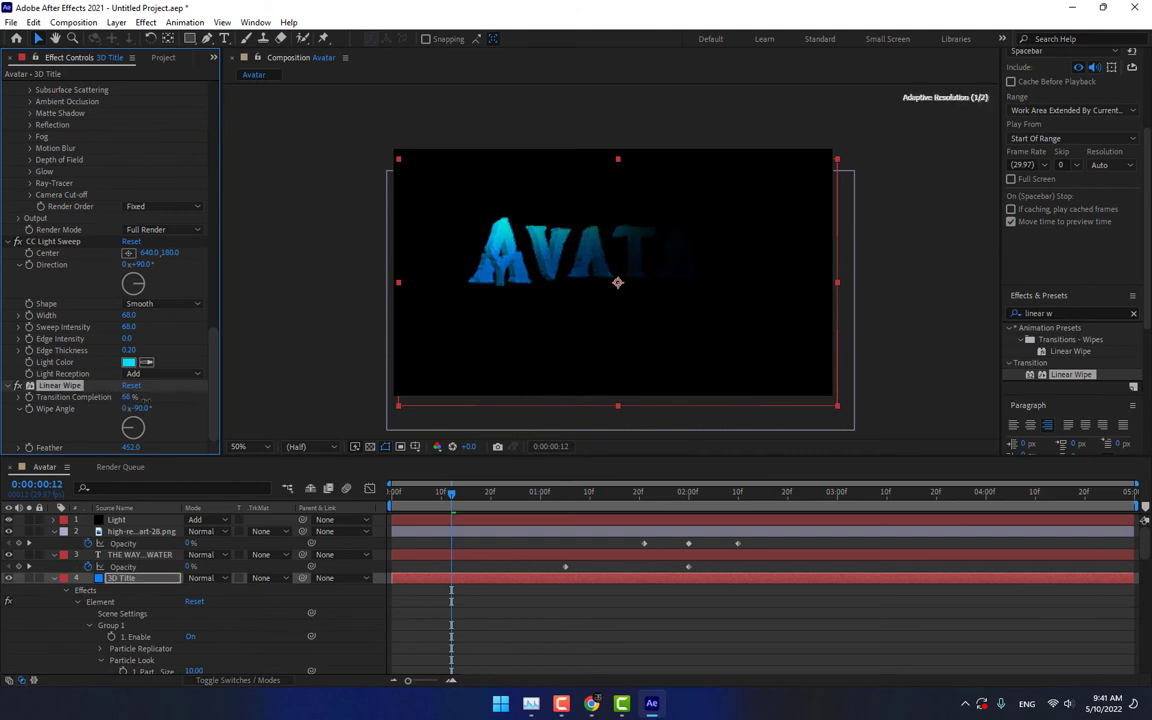
mouse_move(128, 397)
mouse_down()
mouse_move(150, 410)
mouse_move(175, 397)
mouse_up()
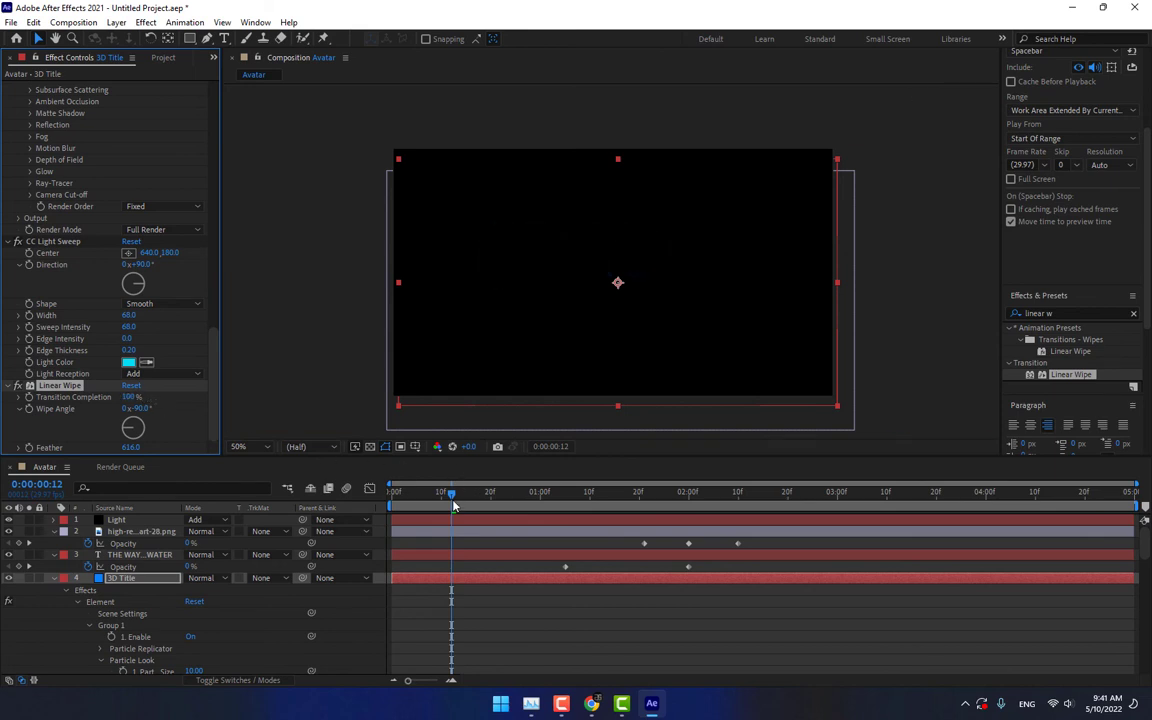
Step: Keyframe Transition Completion at 100% at 0s and 0% at 1s, then scrub to check
click(320, 513)
key(Home)
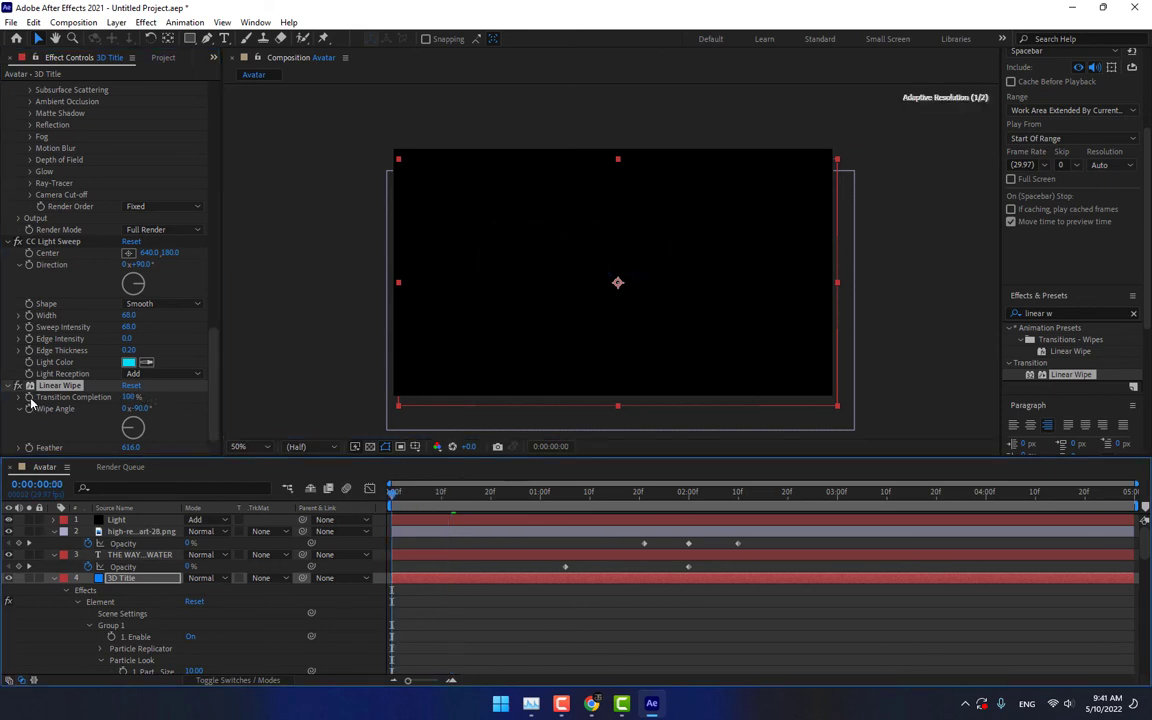
click(30, 400)
click(540, 494)
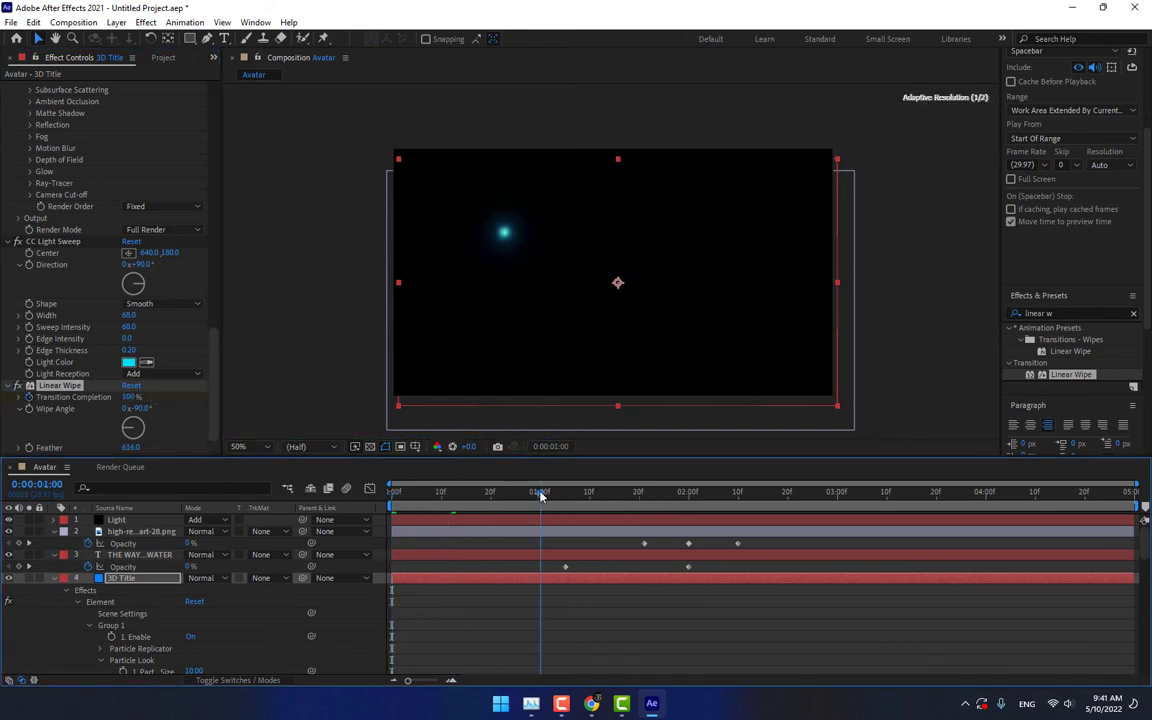
click(130, 397)
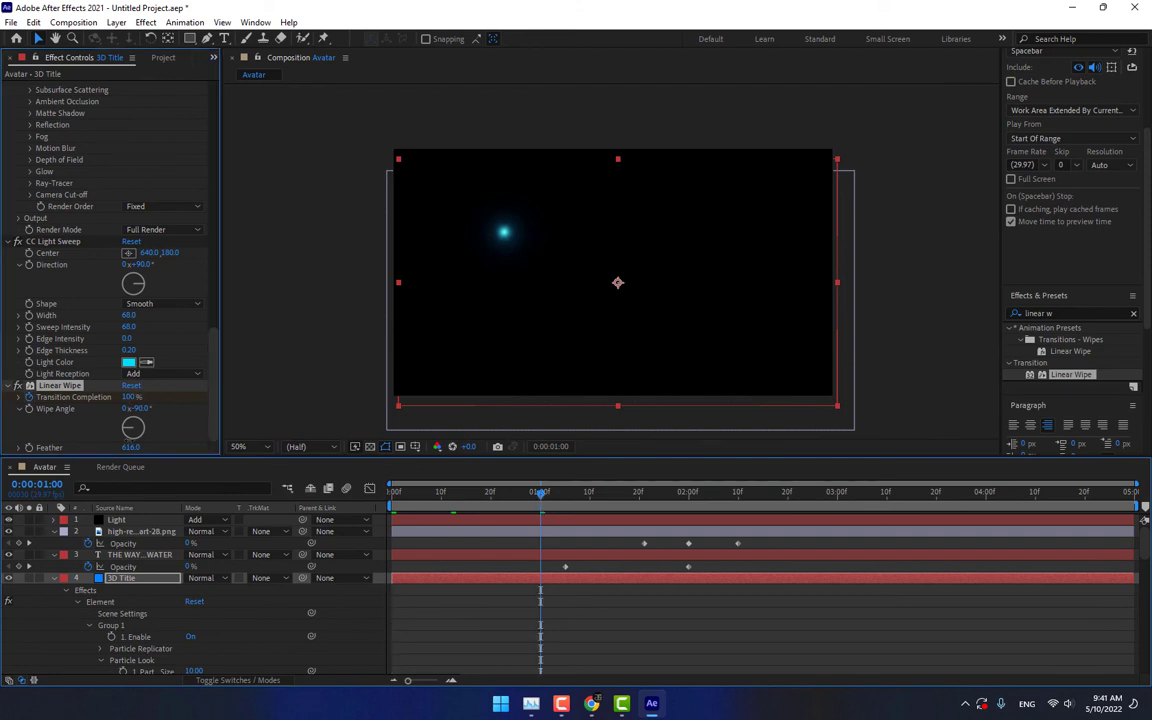
text(0)
key(Return)
drag(395, 492, 480, 513)
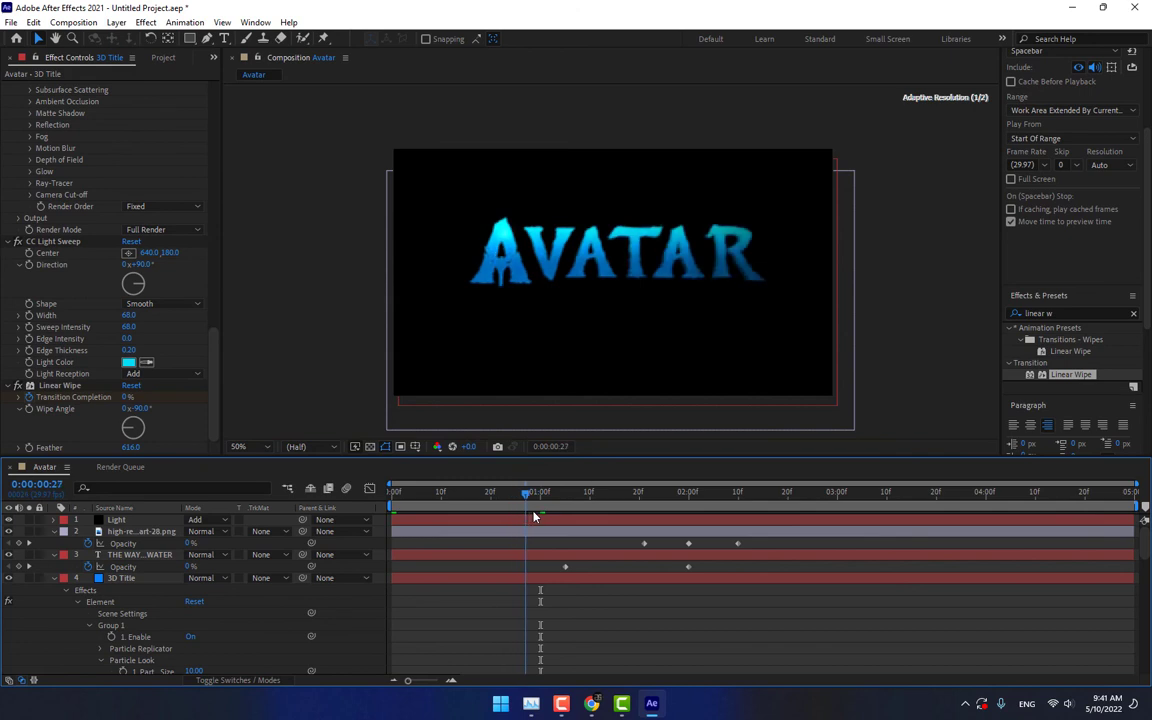
drag(480, 513, 757, 481)
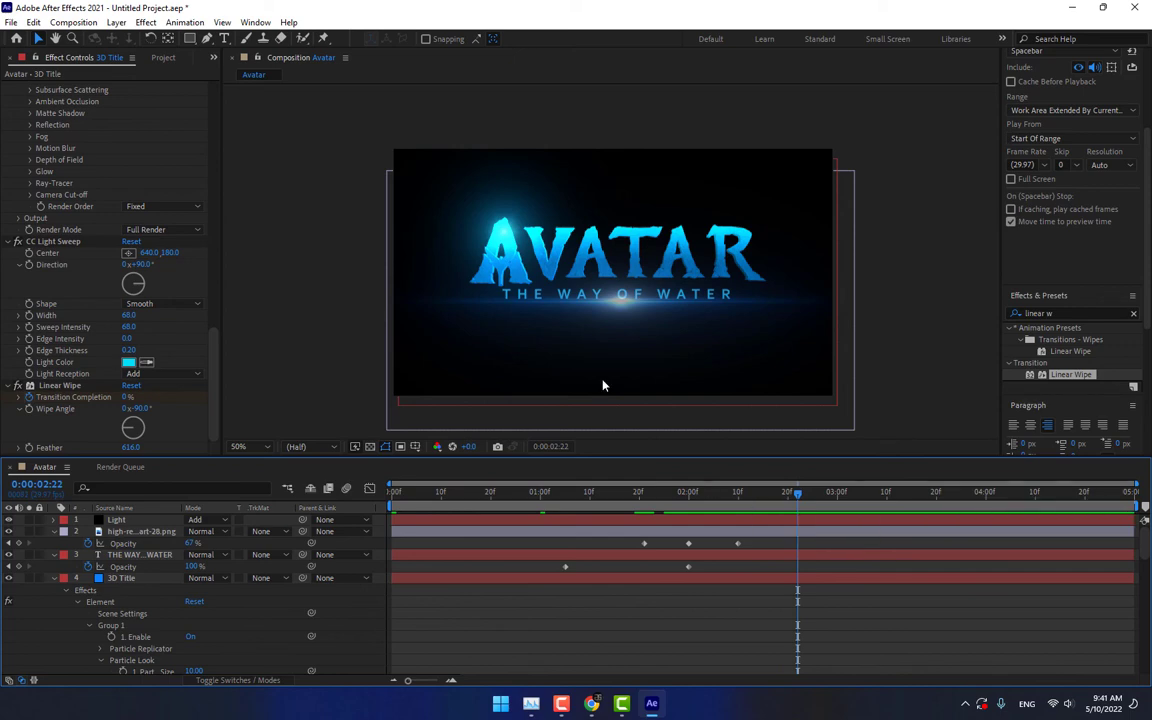
Step: Import the starry dust JPG and add it to the composition
click(165, 58)
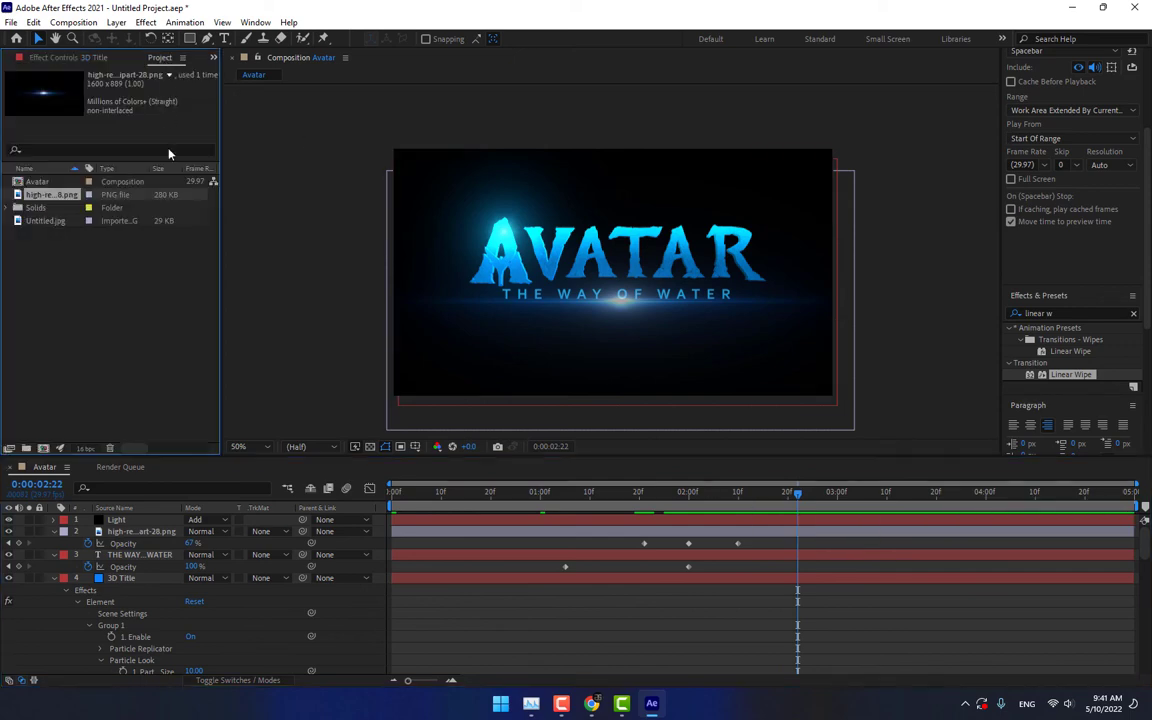
double_click(140, 317)
double_click(776, 260)
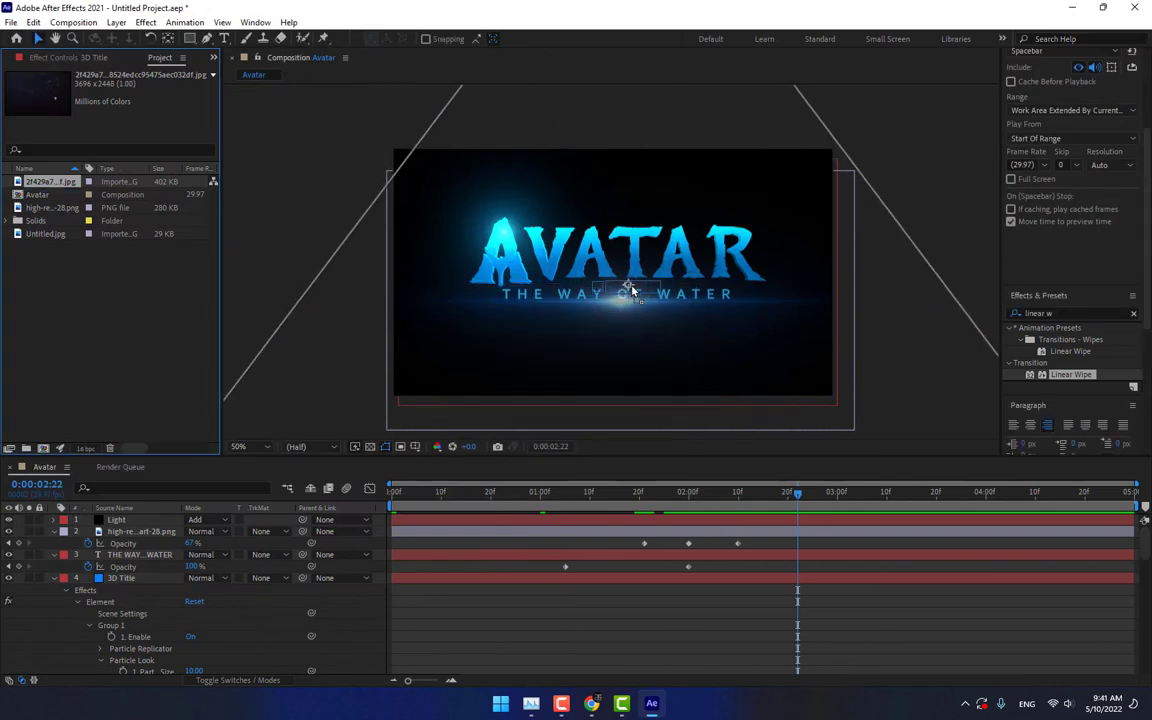
key(ctrl+slash)
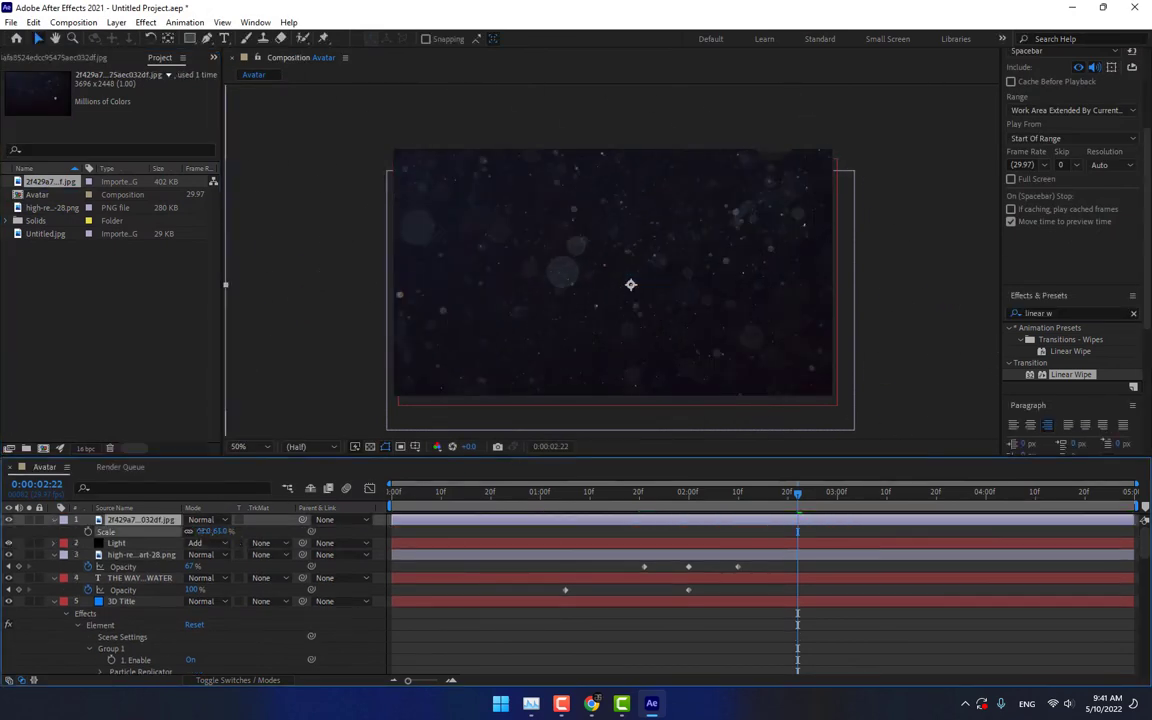
Step: Scale the dust layer to 44% and set its blend mode to Add
mouse_move(229, 534)
mouse_down()
mouse_move(200, 534)
mouse_move(531, 357)
mouse_up()
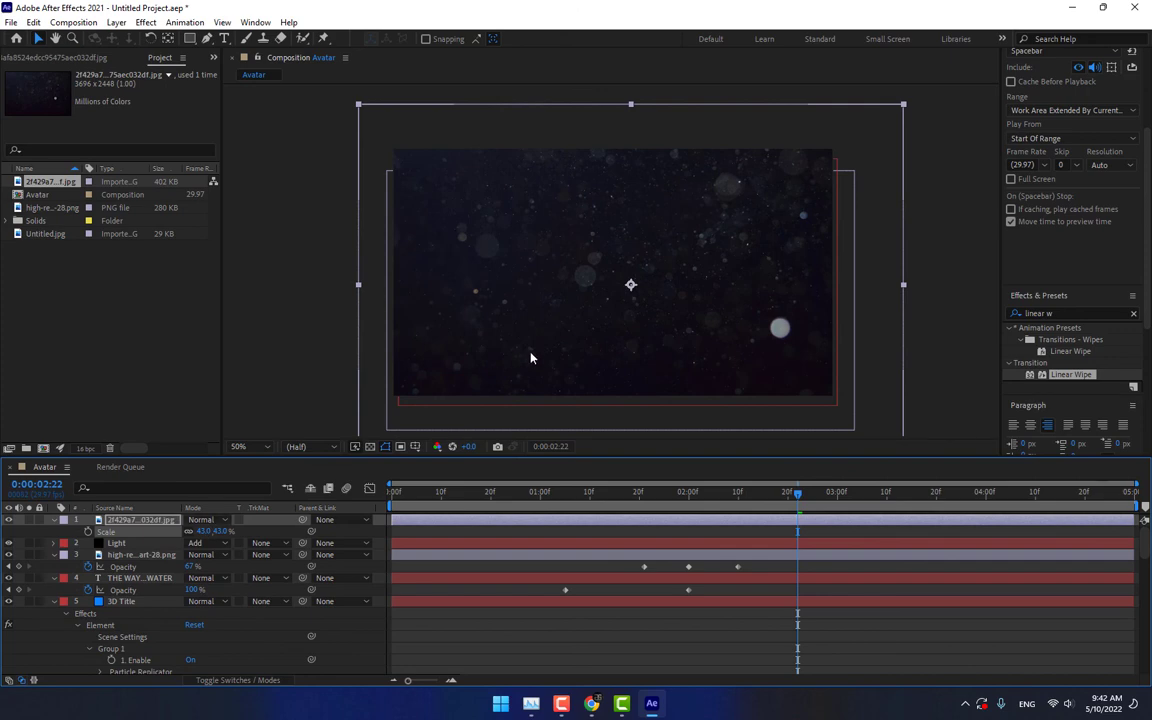
click(198, 521)
click(252, 226)
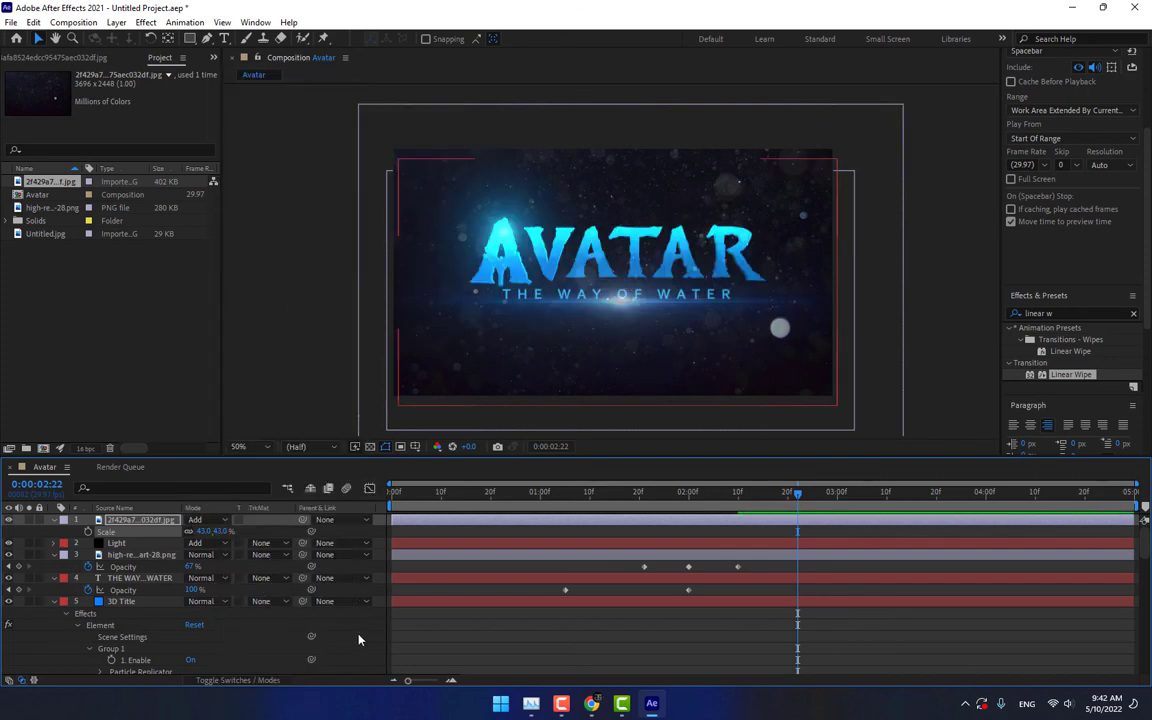
click(347, 240)
click(135, 520)
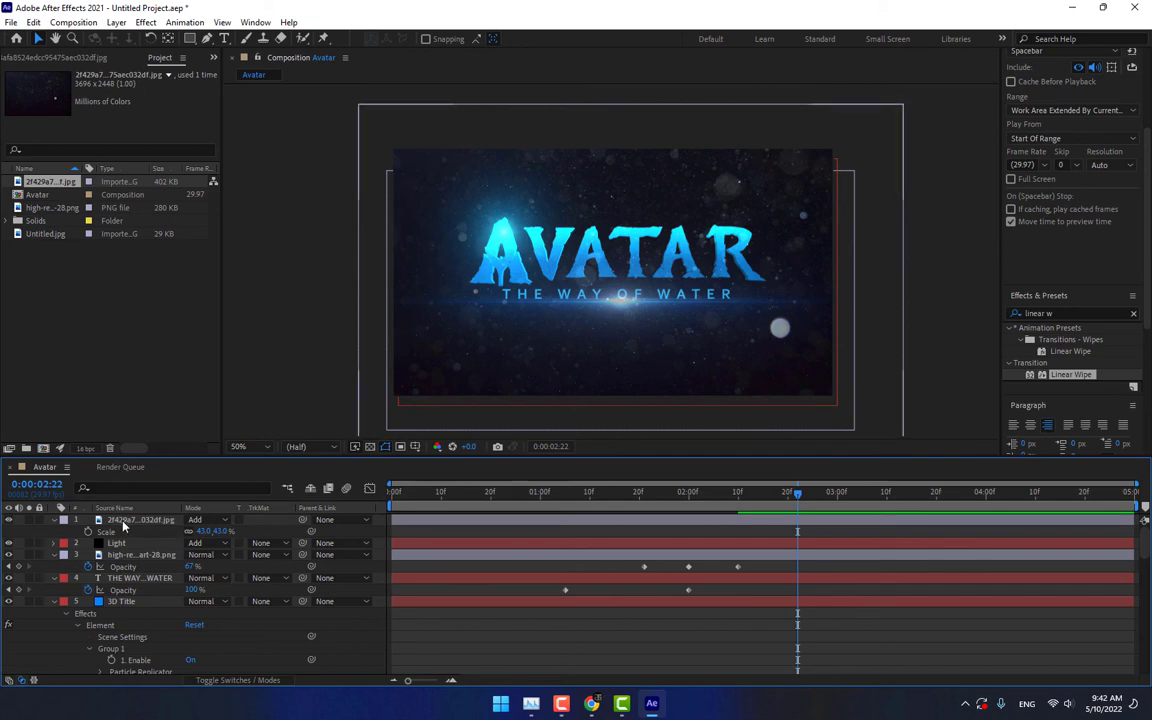
mouse_move(212, 531)
mouse_down()
mouse_move(330, 531)
mouse_move(240, 531)
mouse_up()
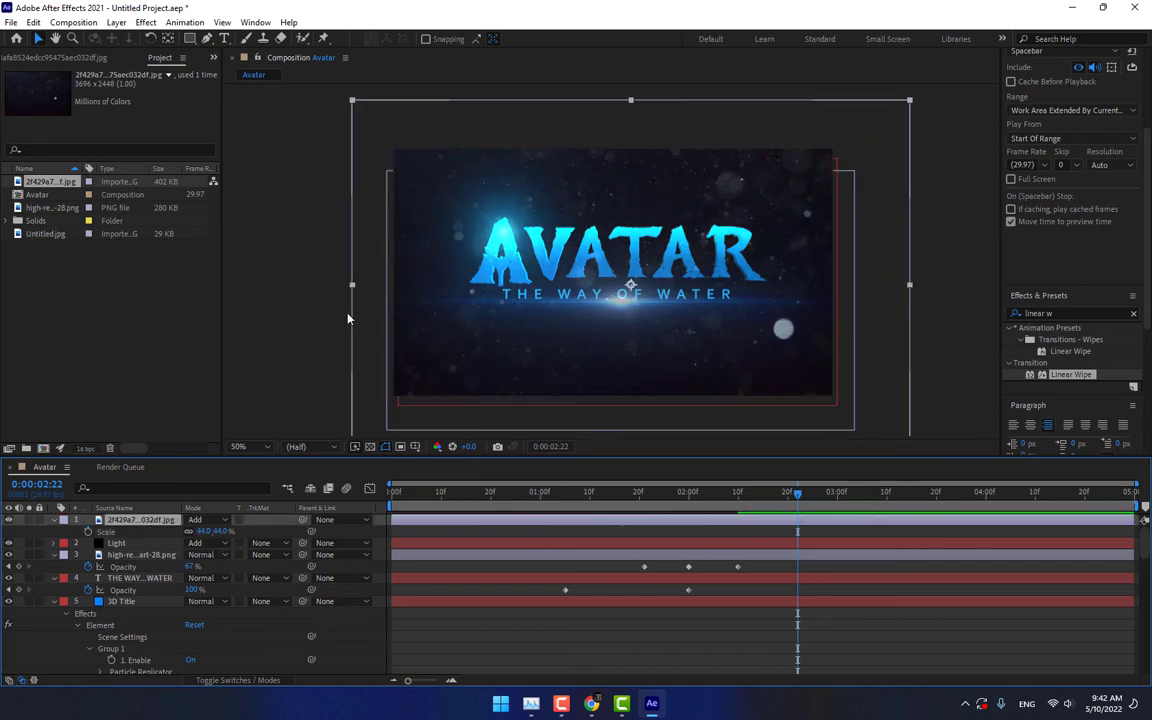
Step: Draw a circular ellipse mask on the dust layer around the title, set to Subtract
drag(189, 38, 235, 66)
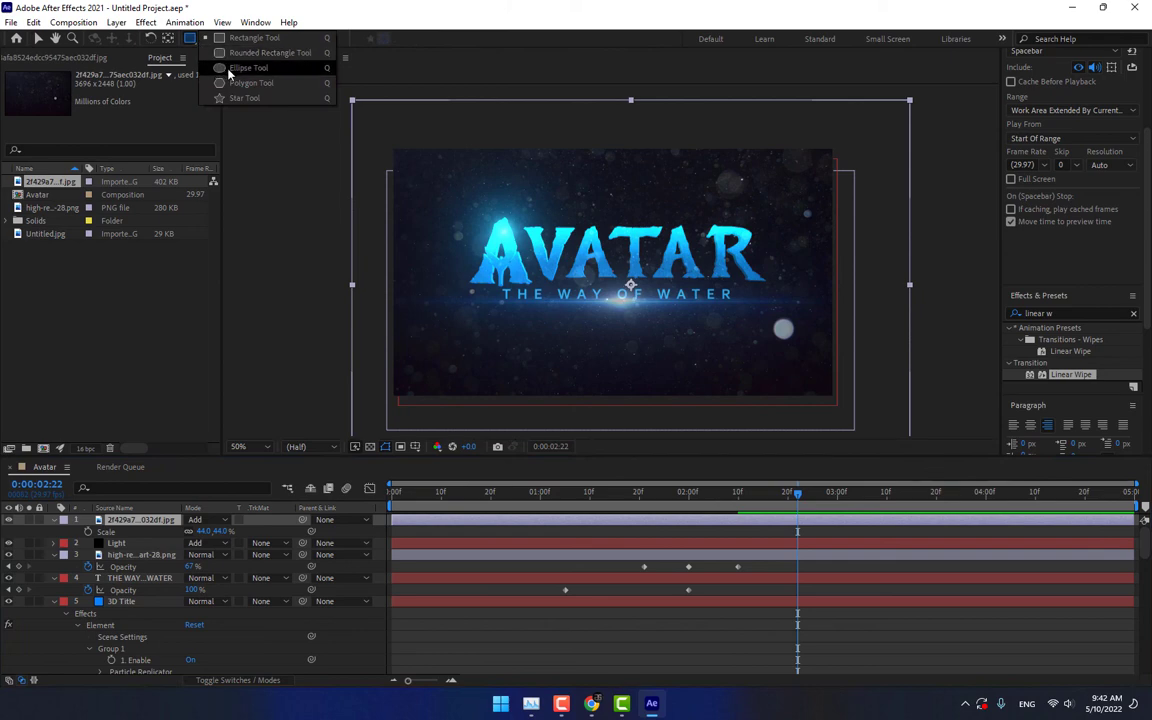
mouse_move(615, 273)
mouse_down()
mouse_move(739, 368)
mouse_move(746, 400)
mouse_up()
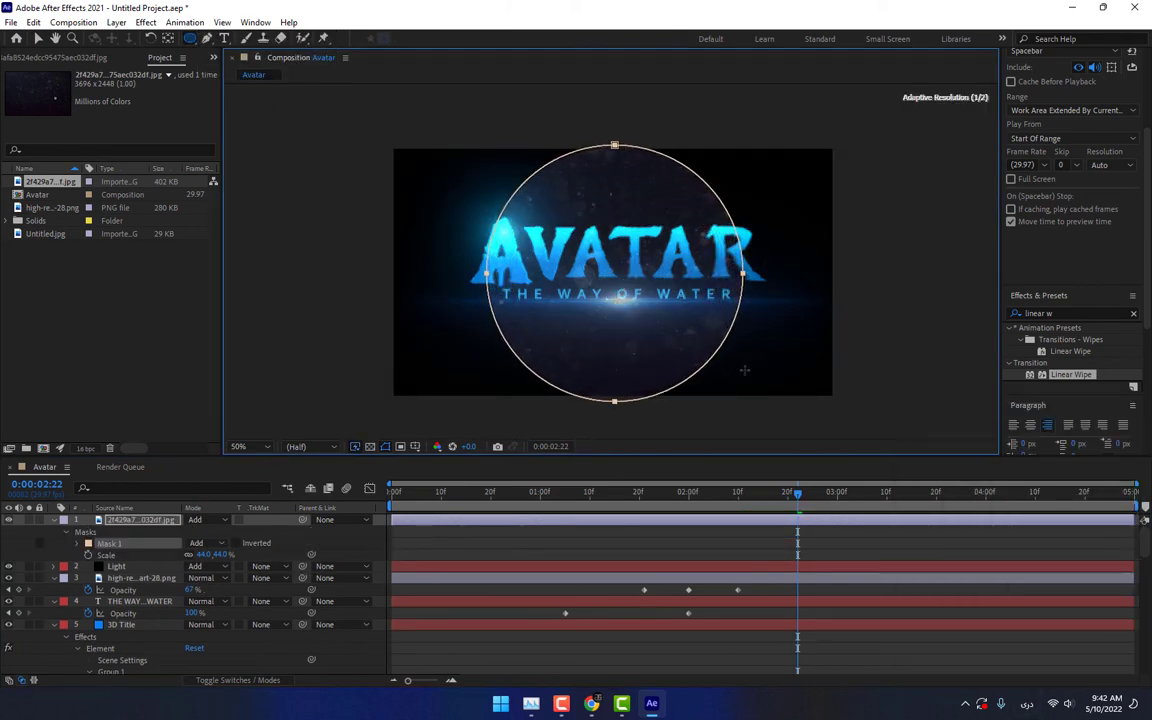
click(205, 543)
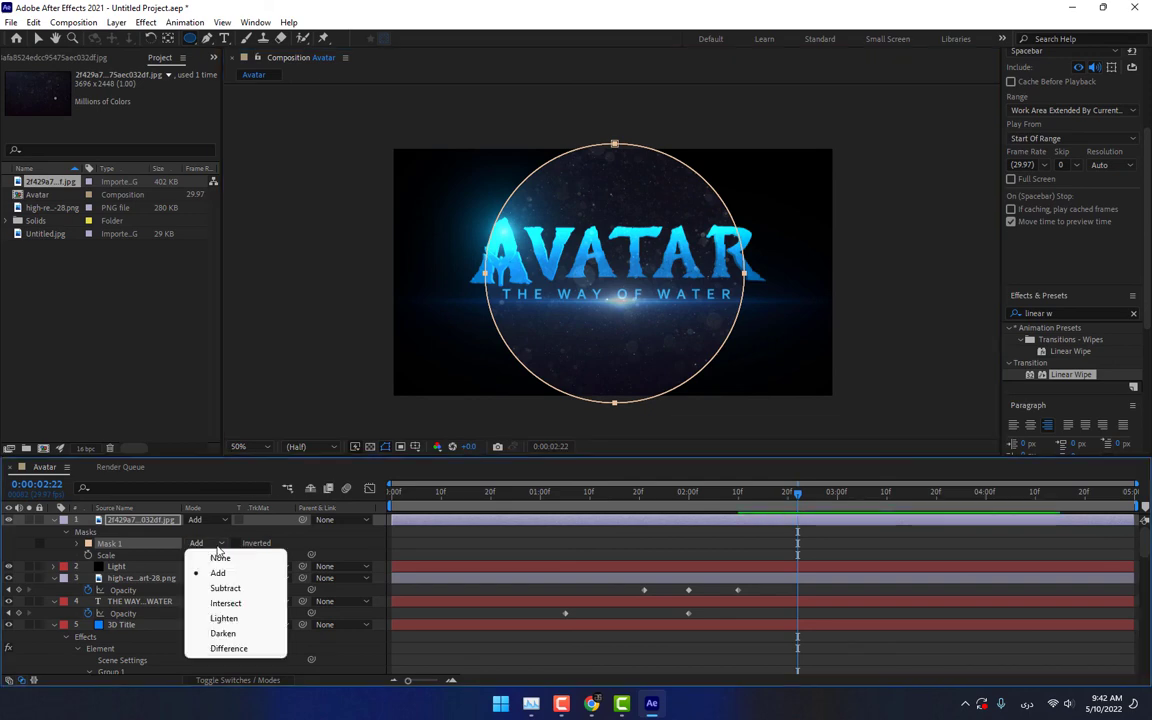
click(232, 584)
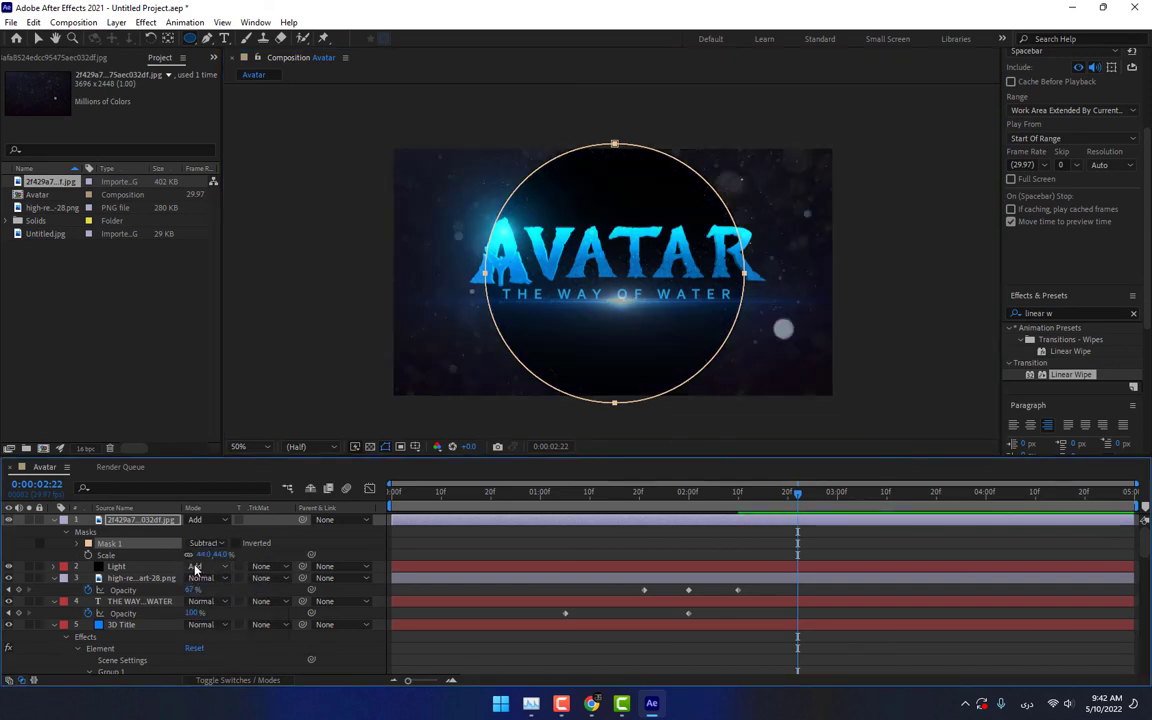
key(m)
key(m)
Step: Set Mask Feather to about 1818 and Mask Expansion to about 602, then preview
drag(212, 556, 400, 556)
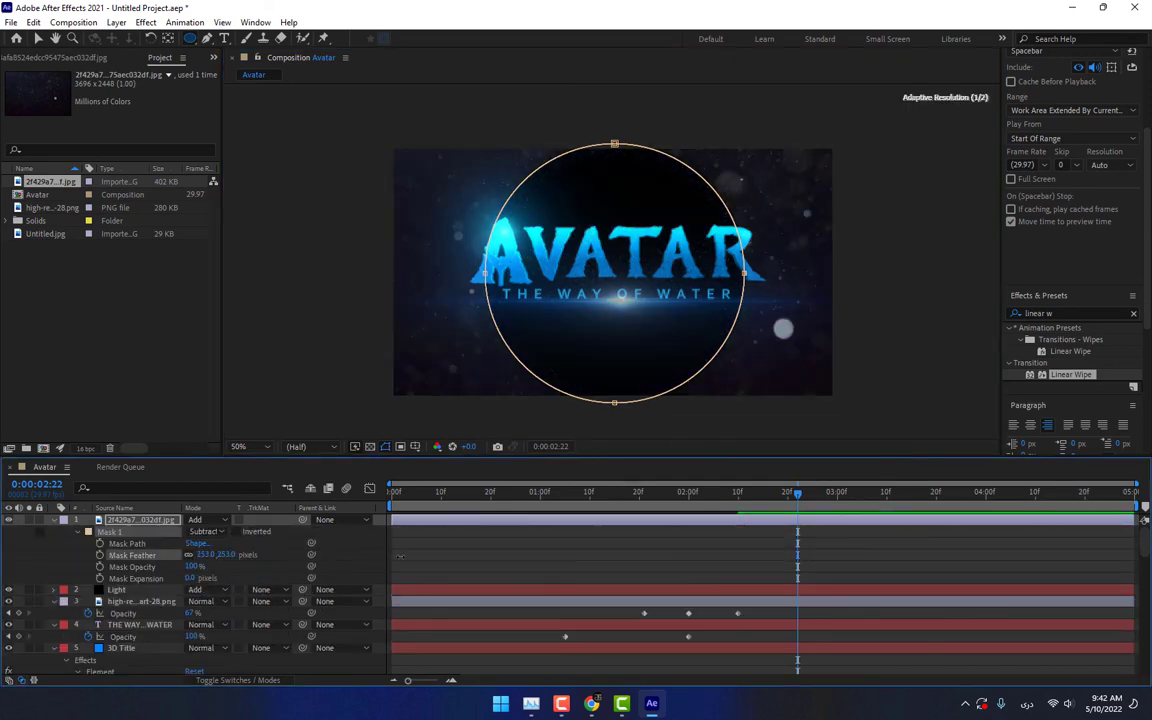
drag(818, 556, 486, 549)
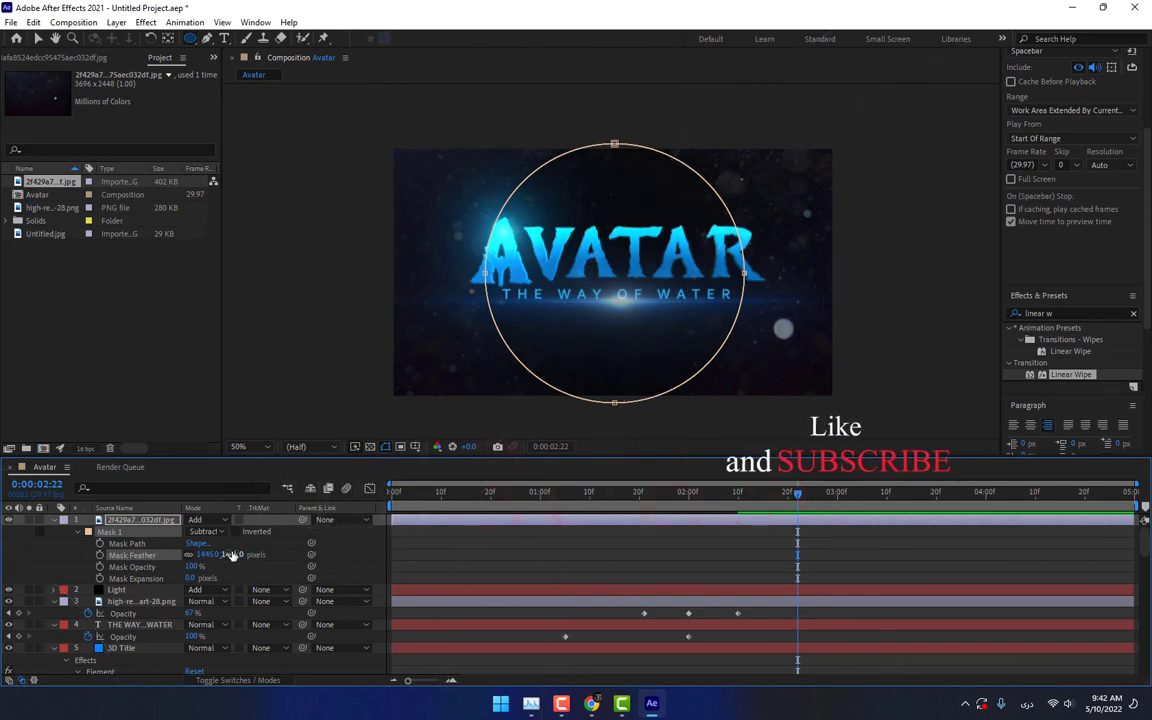
click(323, 508)
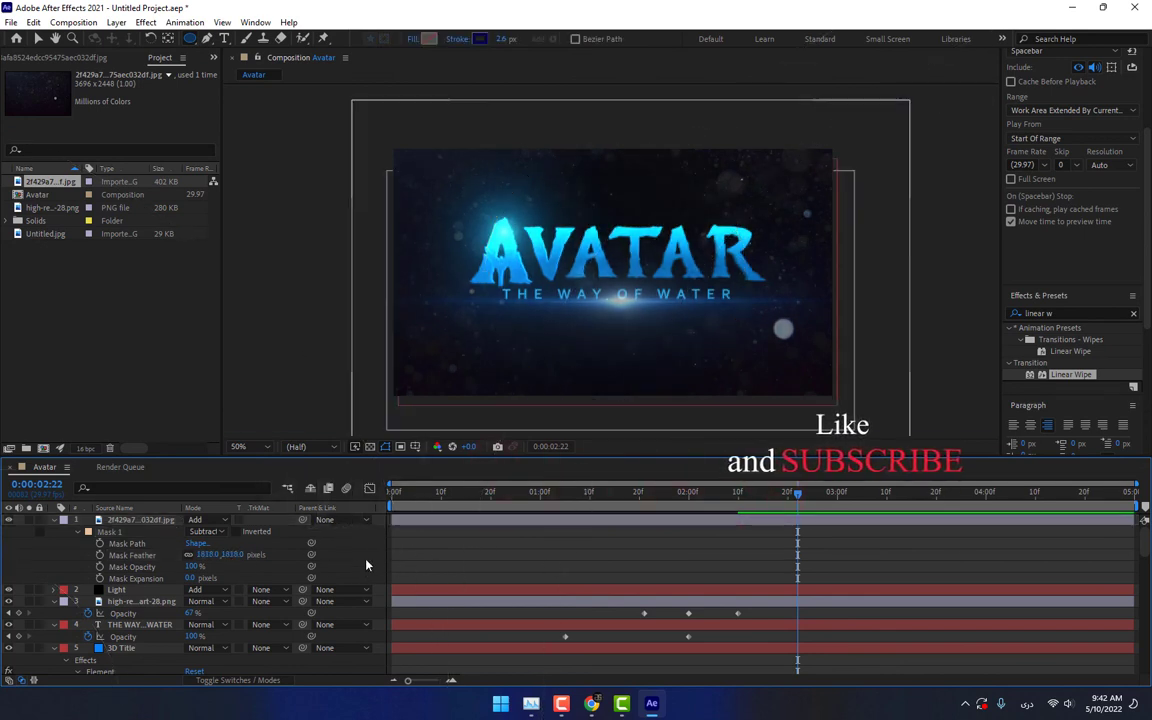
click(136, 518)
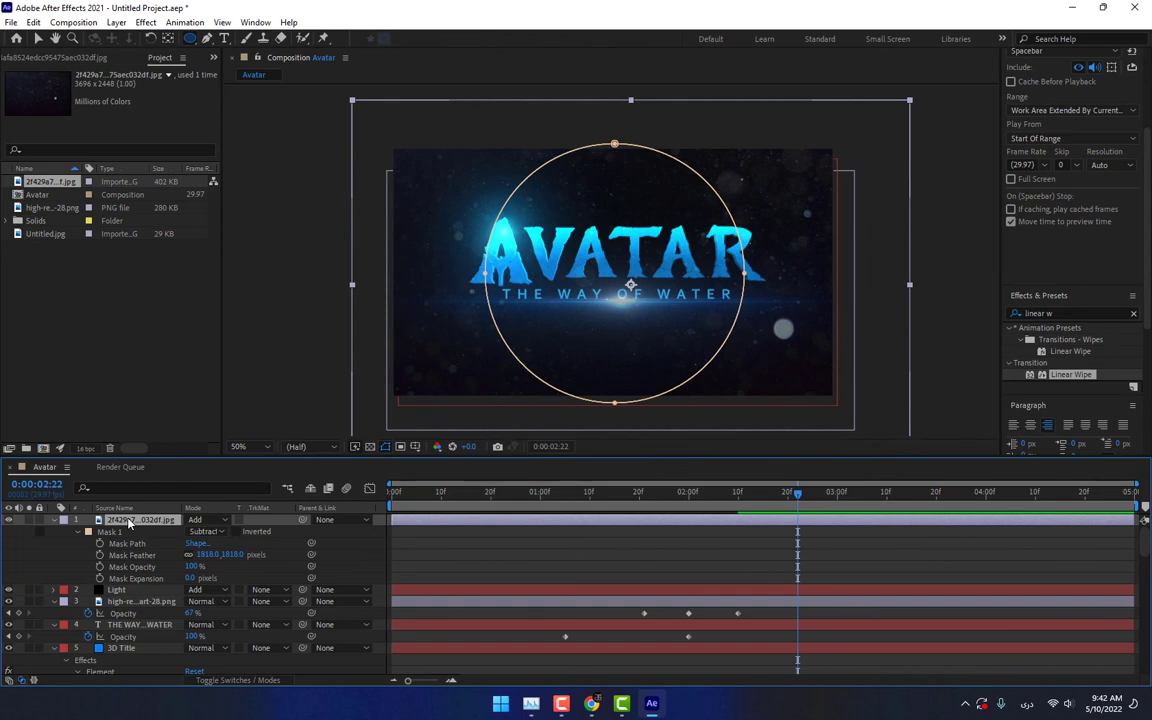
drag(192, 578, 222, 578)
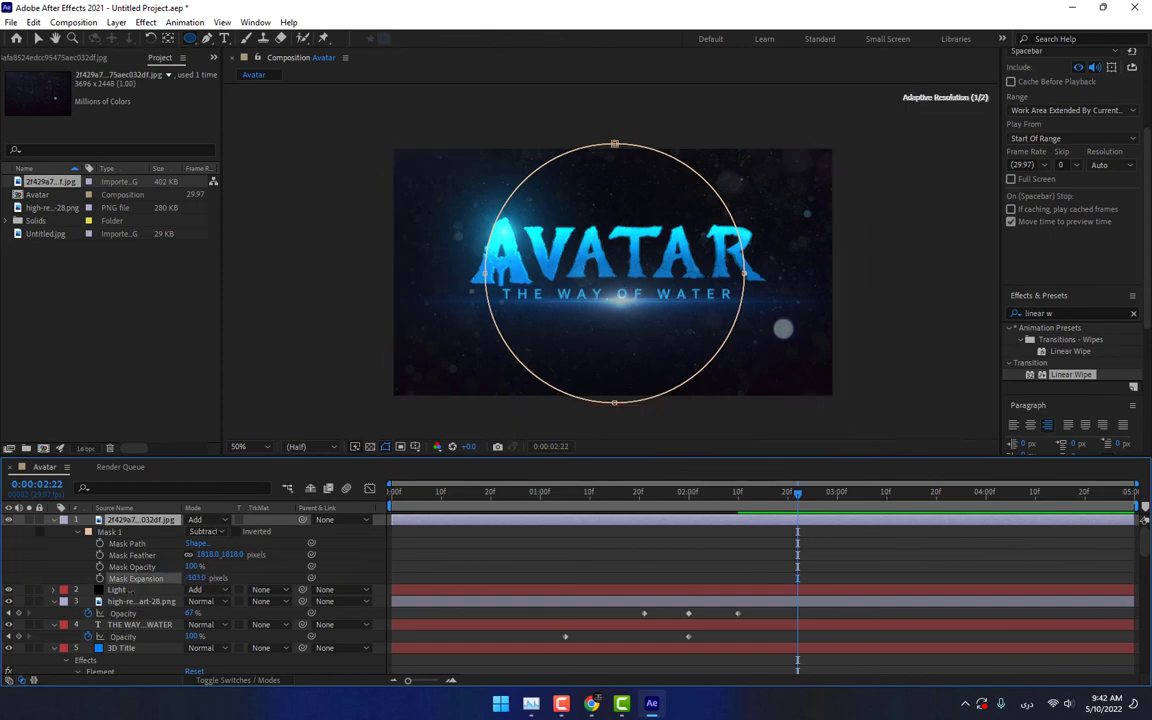
drag(350, 574, 578, 567)
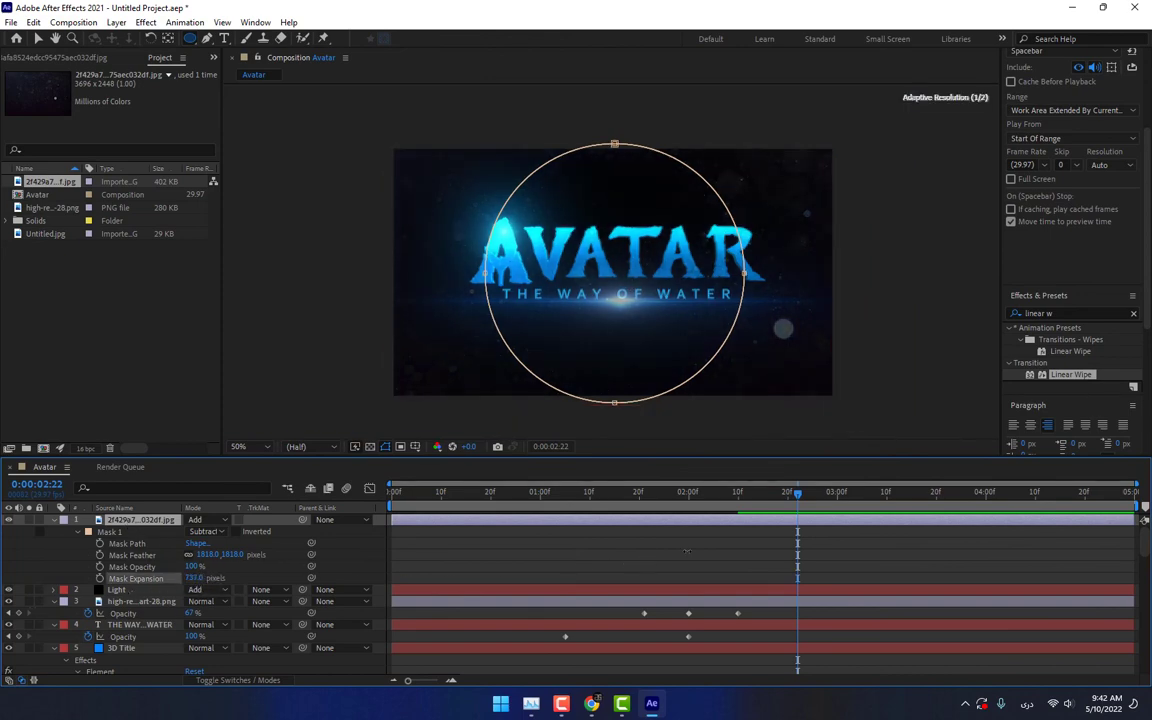
click(366, 476)
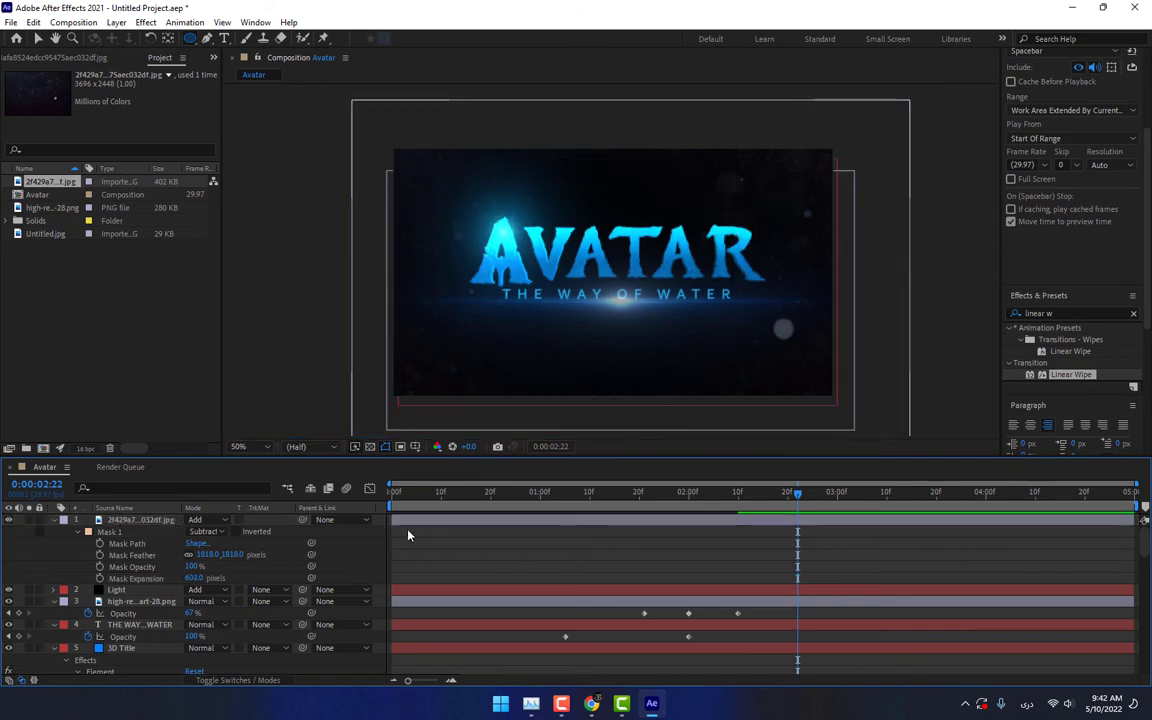
click(416, 494)
mouse_move(407, 500)
mouse_down()
mouse_move(581, 504)
mouse_move(541, 509)
mouse_up()
Step: Keyframe dust layer opacity: 0% at 1:00, 100% at 1:21, about 46% at 2:14
click(118, 520)
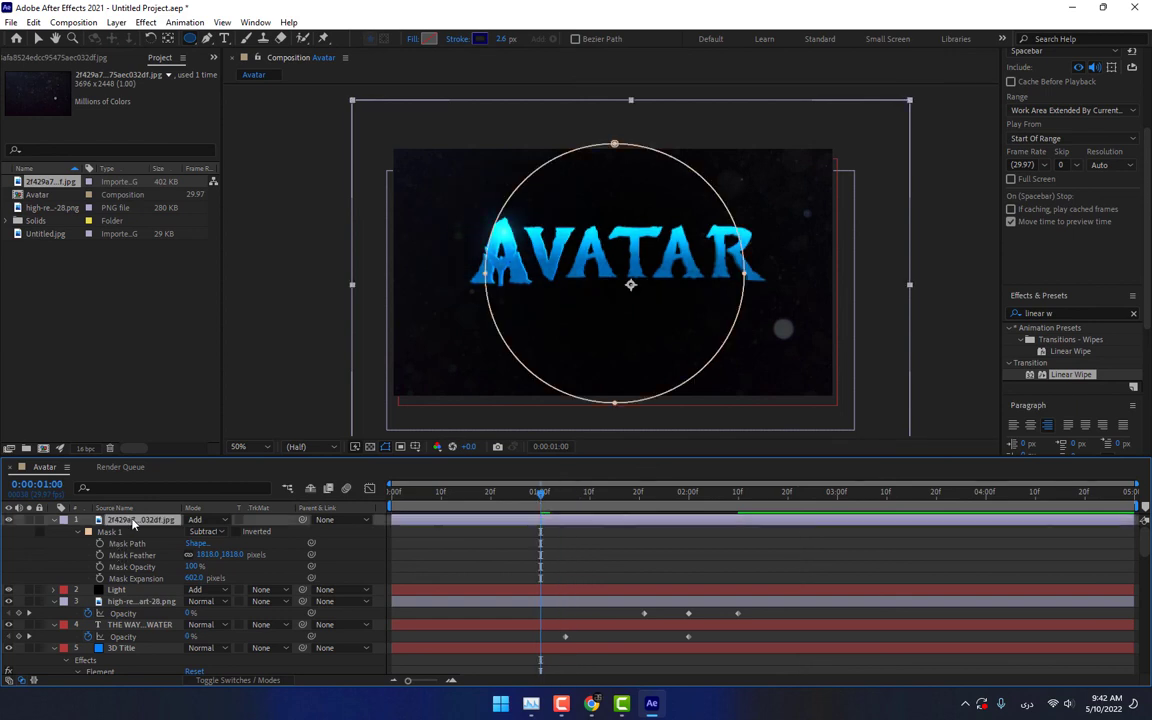
key(t)
drag(193, 531, 90, 537)
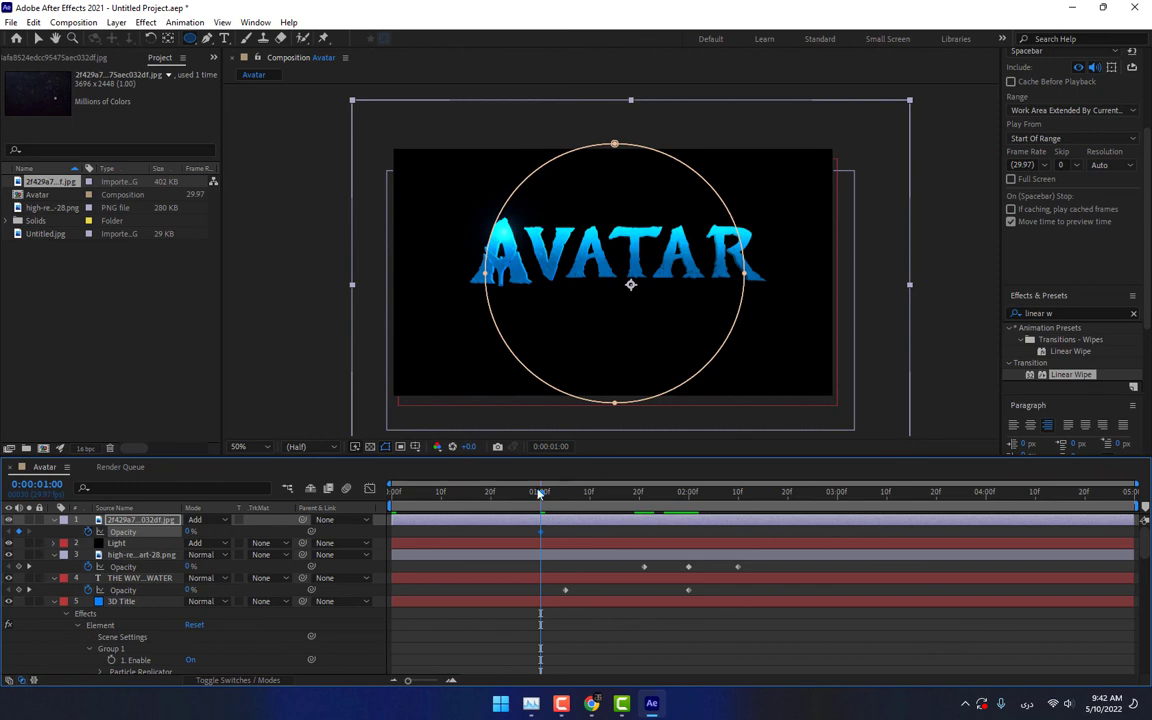
mouse_move(540, 495)
mouse_down()
mouse_move(656, 498)
mouse_move(644, 495)
mouse_up()
drag(190, 531, 220, 531)
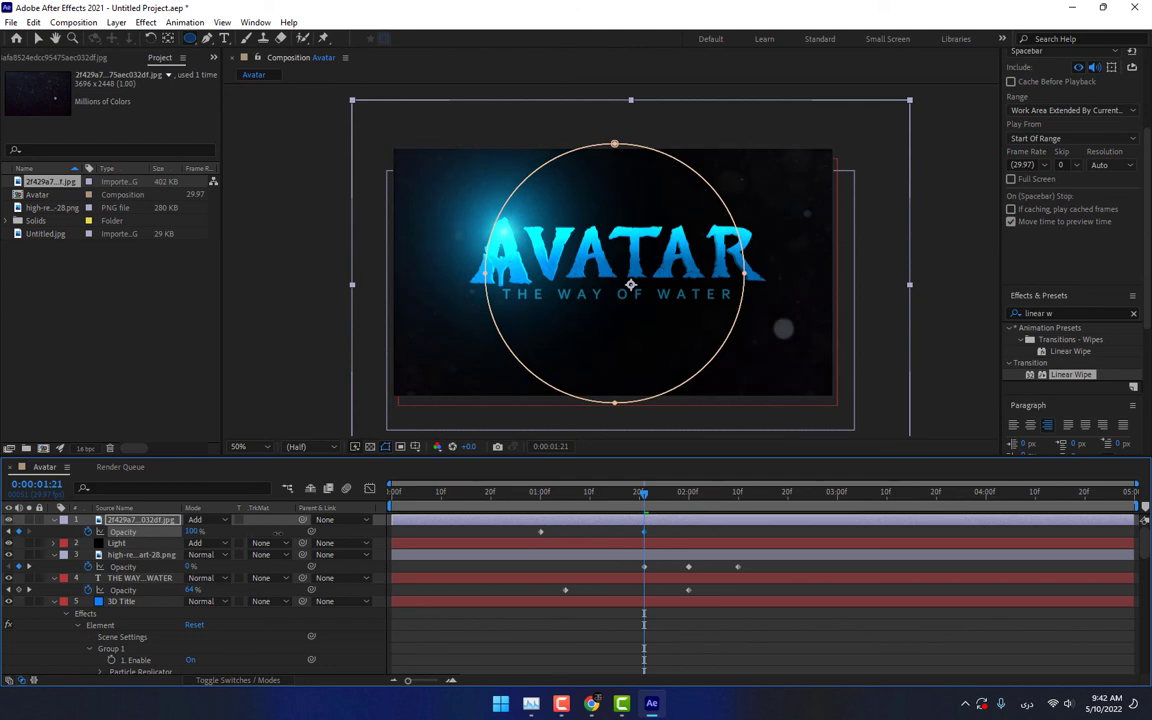
click(694, 494)
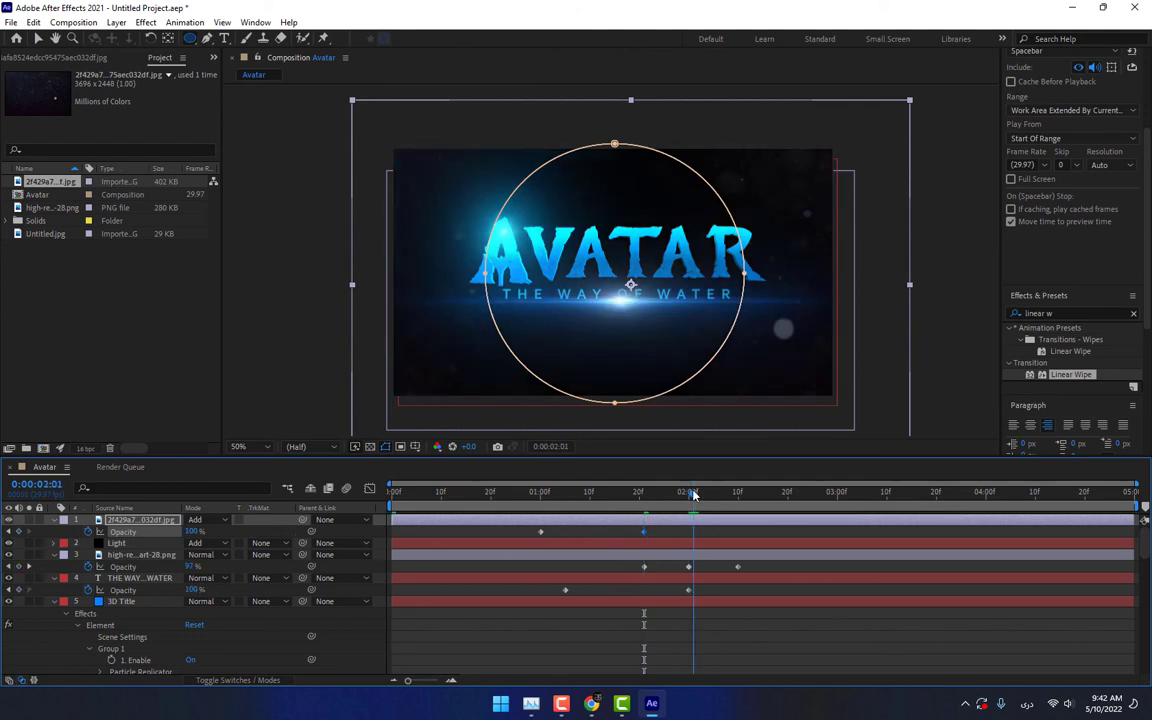
key(space)
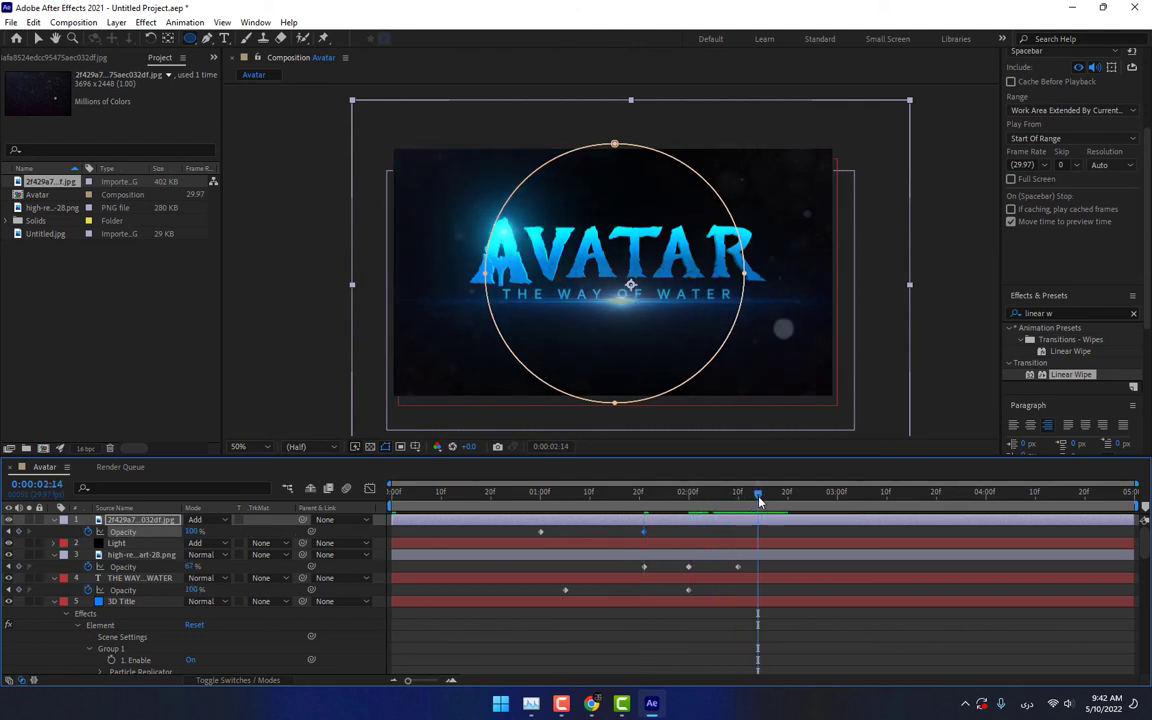
drag(196, 537, 166, 541)
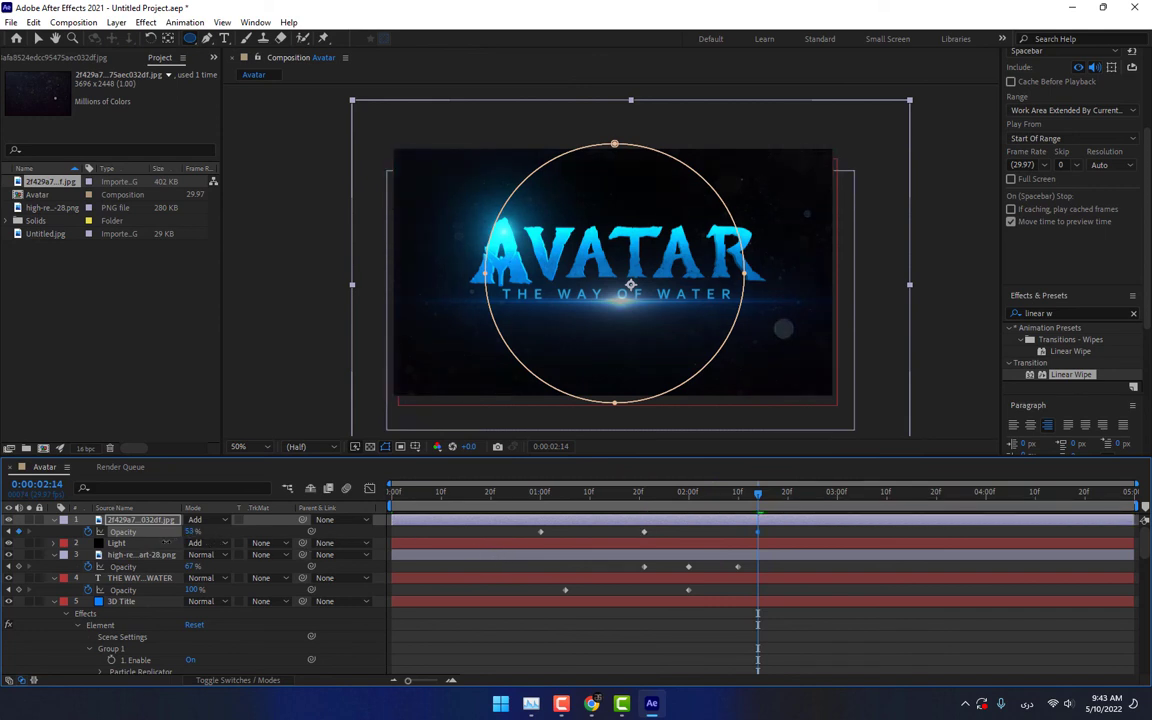
click(336, 544)
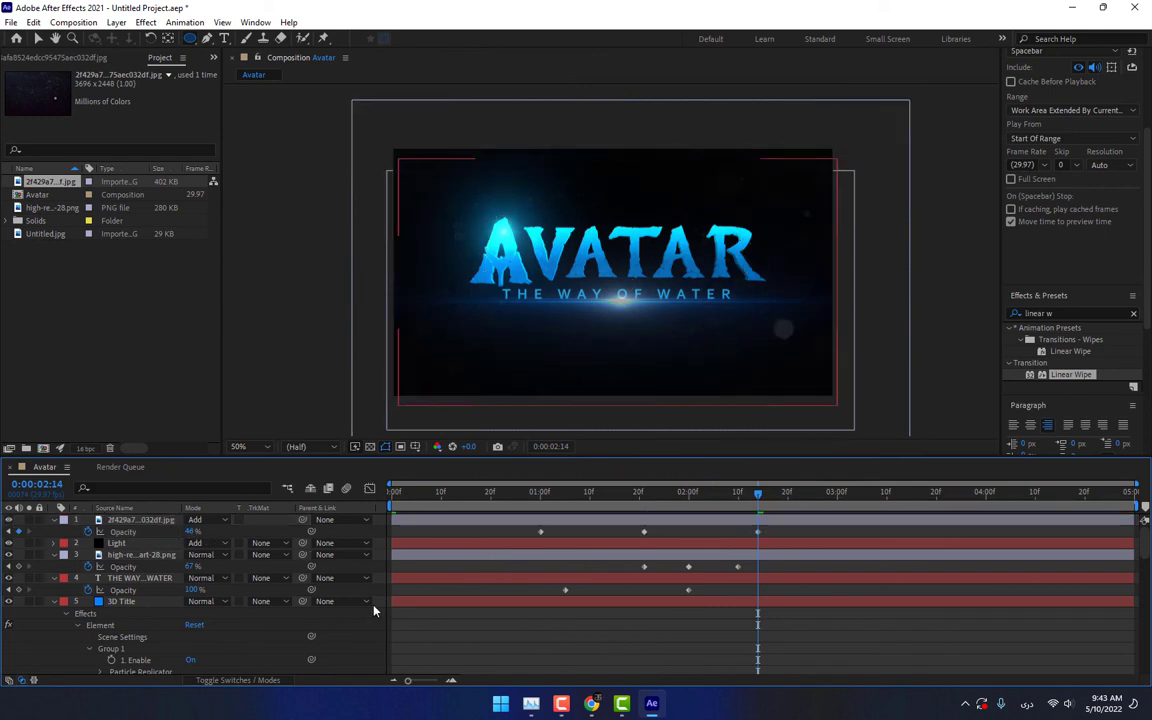
Step: Collapse all layer properties and set the preview resolution to Full
key(ctrl+a)
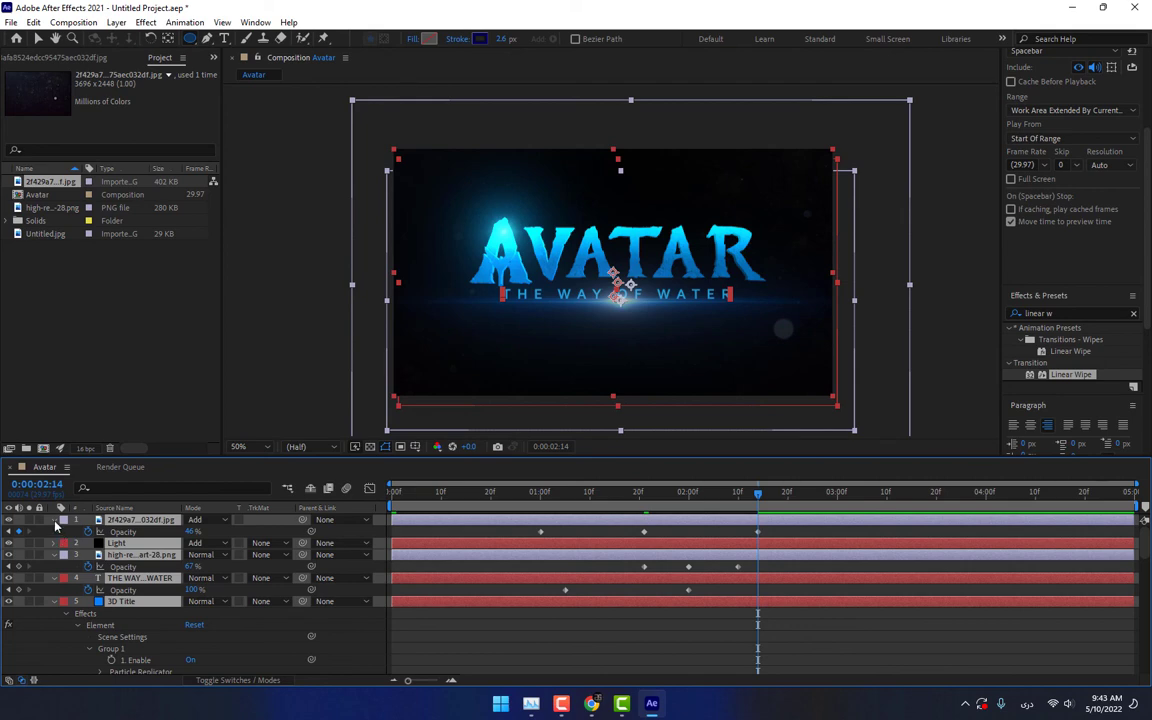
key(u)
click(252, 630)
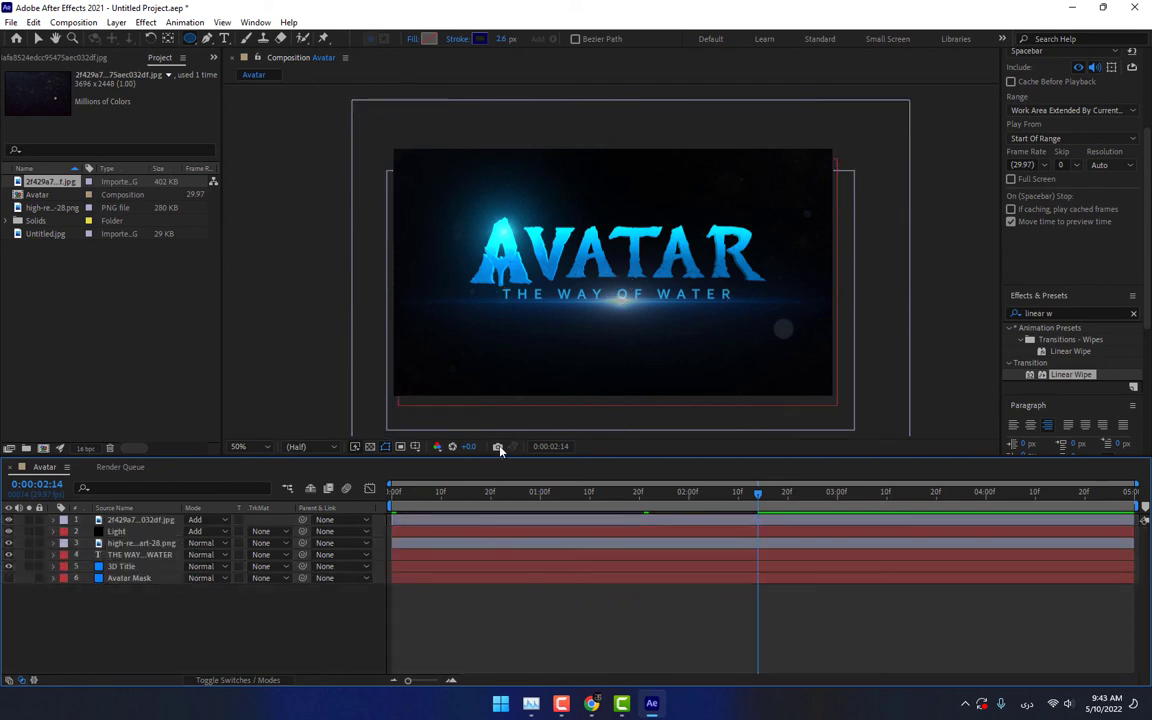
click(296, 447)
click(300, 478)
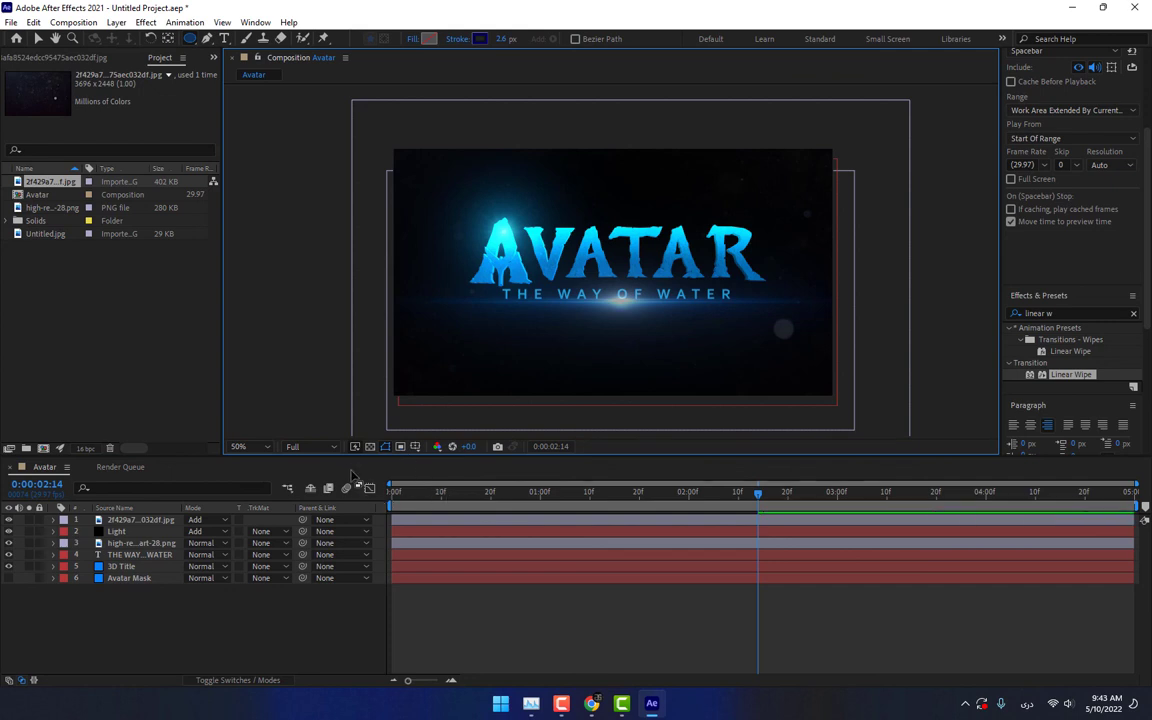
Step: Fit the composition in an enlarged viewer and end the work area near 3:00
click(266, 448)
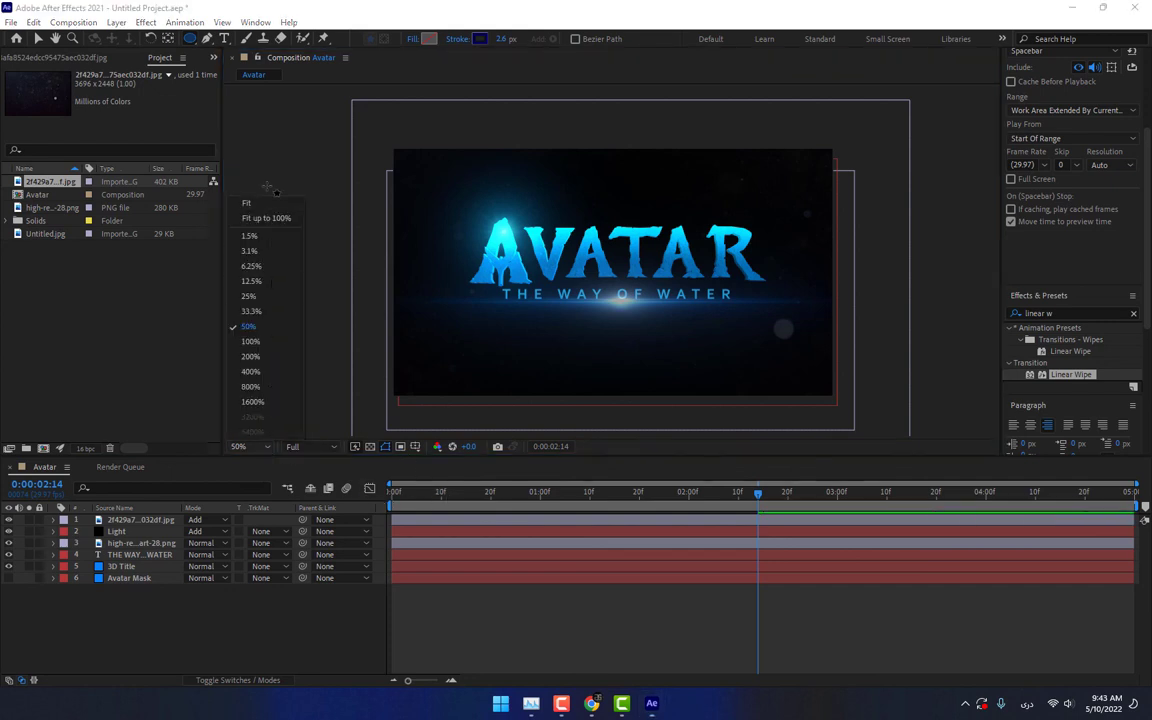
click(256, 205)
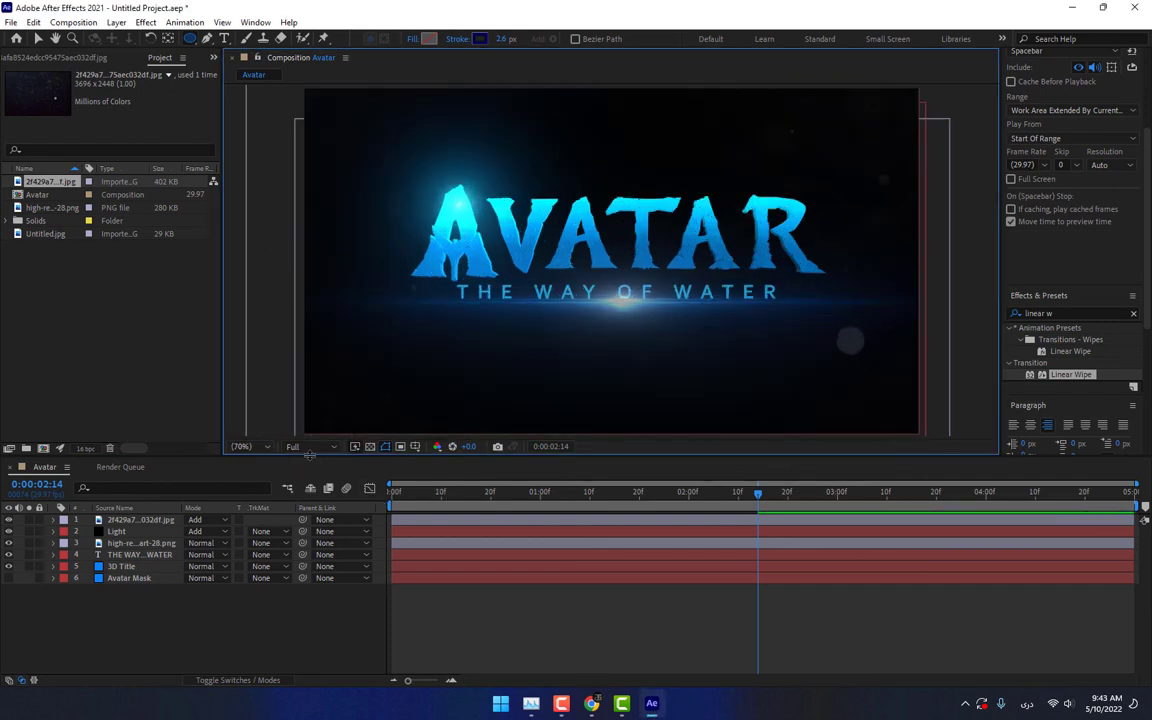
drag(310, 455, 310, 553)
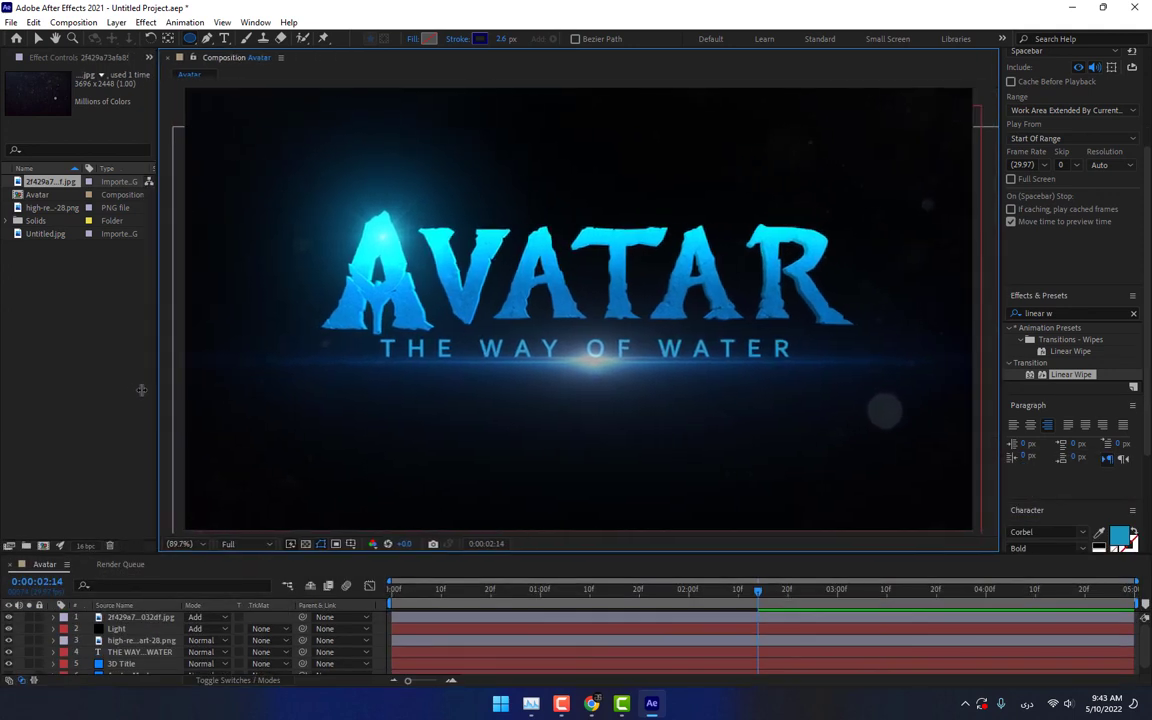
drag(222, 390, 128, 390)
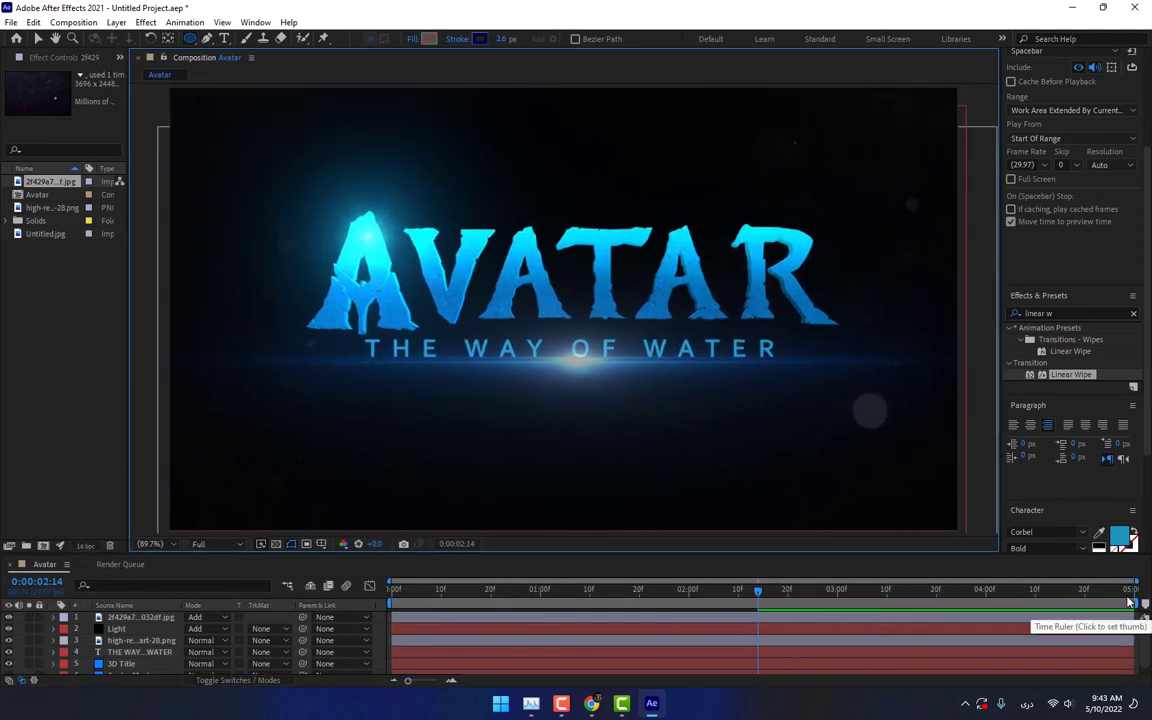
drag(1130, 603, 848, 603)
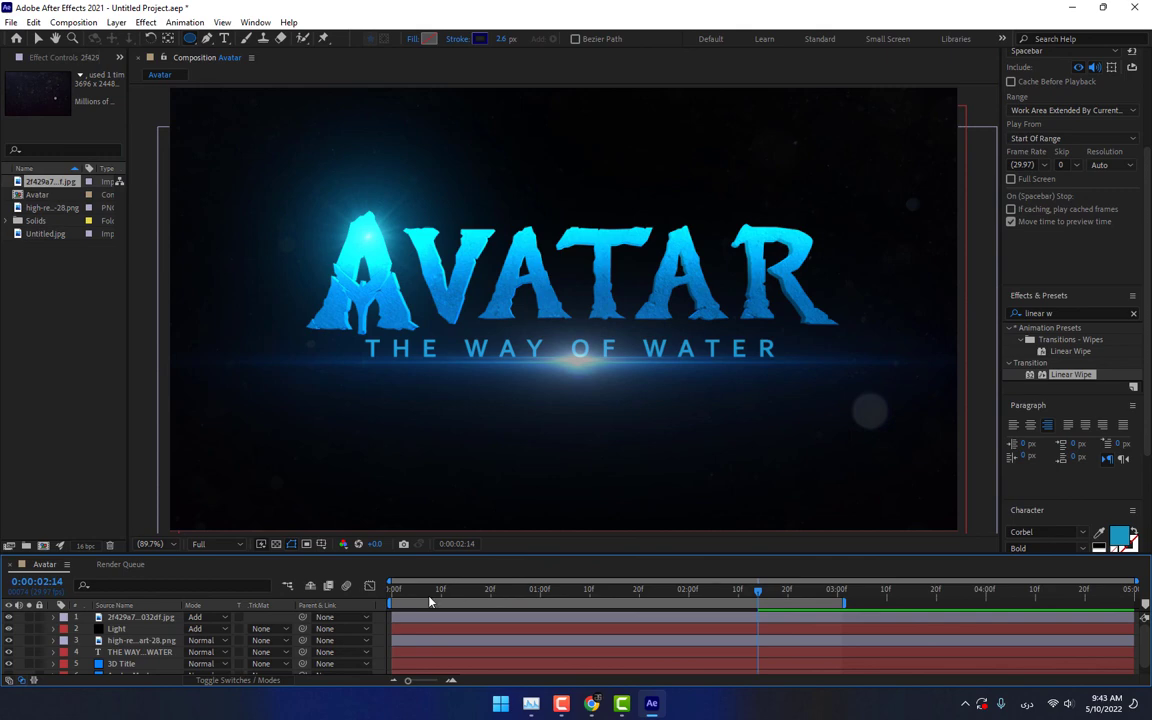
Step: Preview the animation to 2:18 and extend the work area to about four seconds
key(space)
scroll(1091, 200, up, 3)
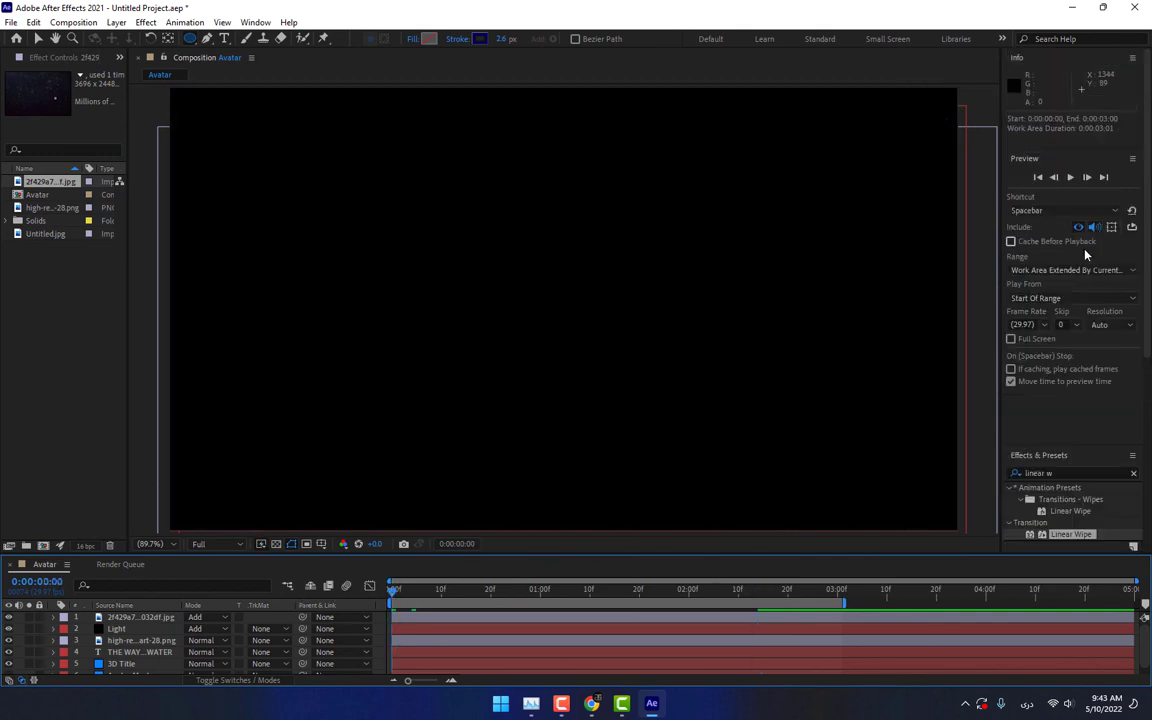
click(1070, 177)
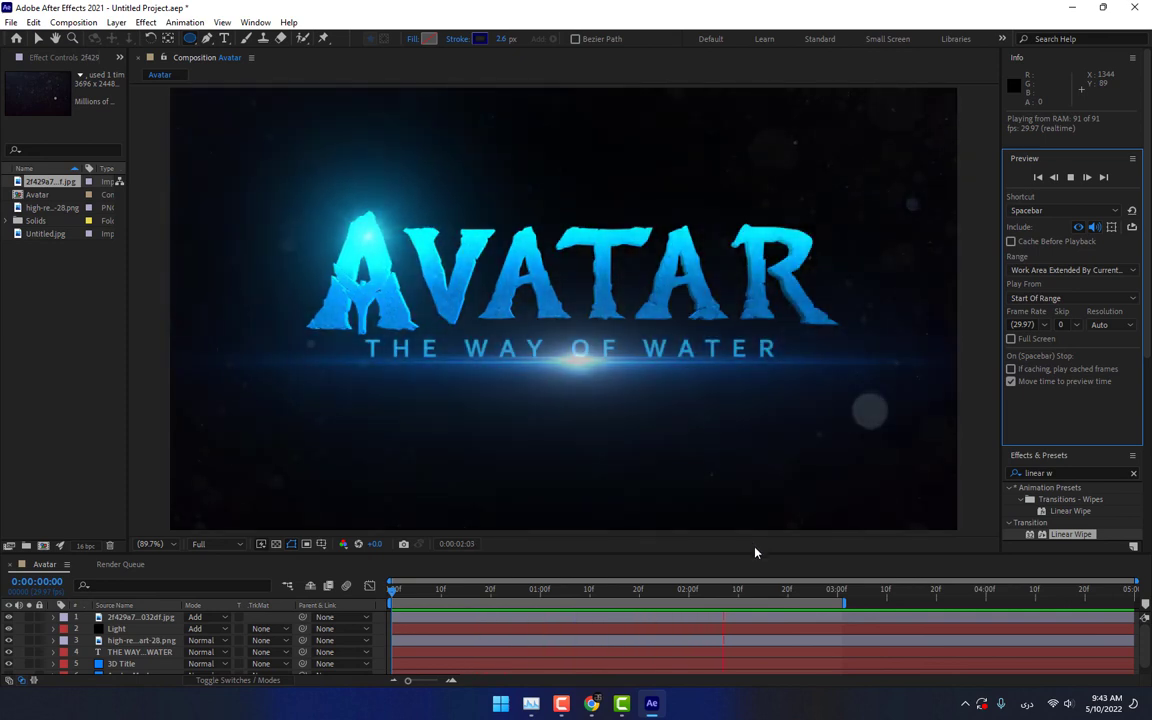
click(820, 604)
drag(845, 614, 914, 596)
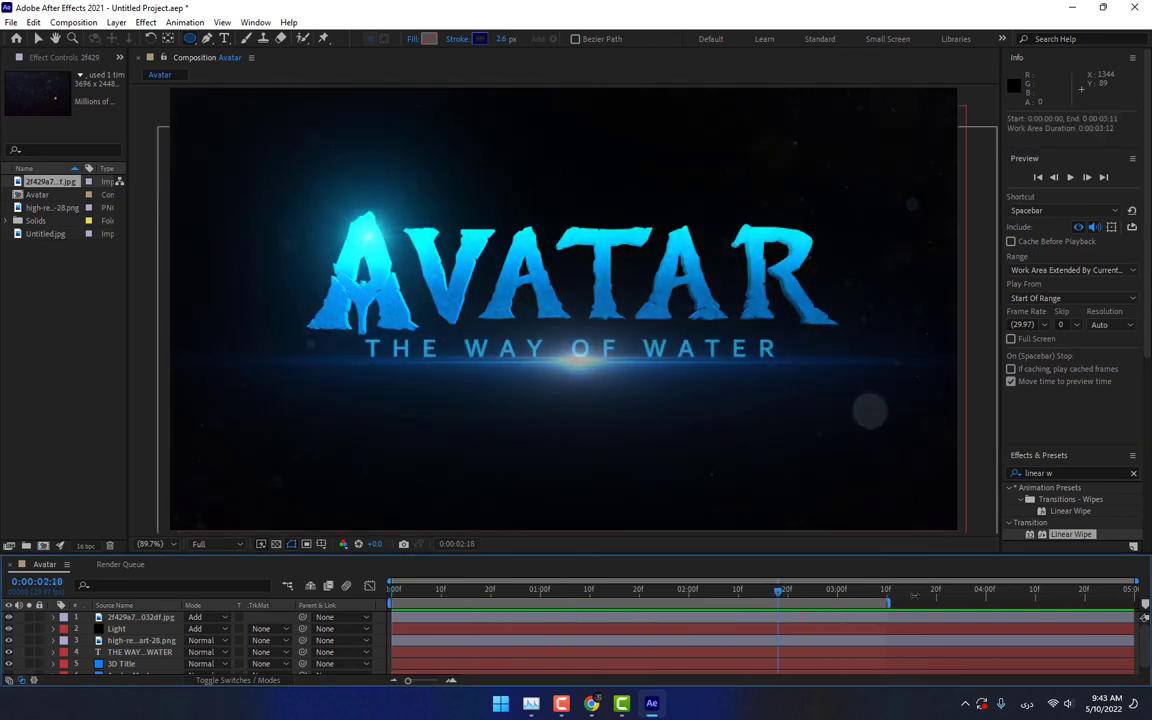
Step: Nudge the lens-flare layer slightly and replay the title animation from the start
click(135, 617)
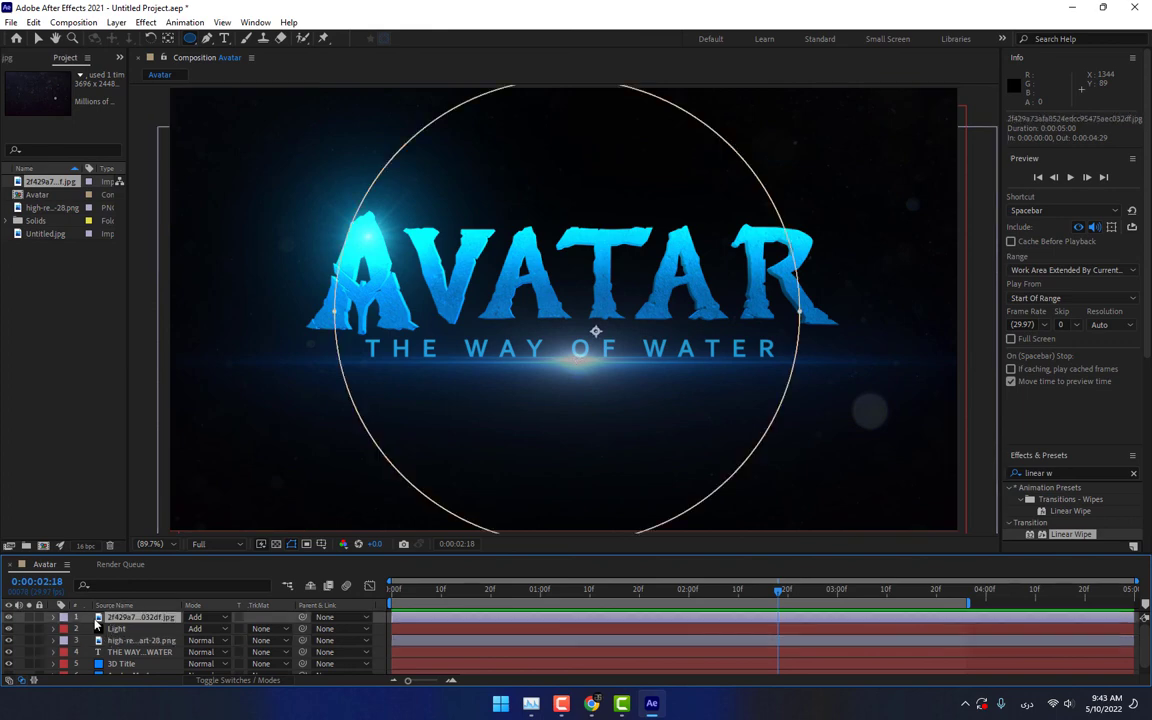
click(12, 641)
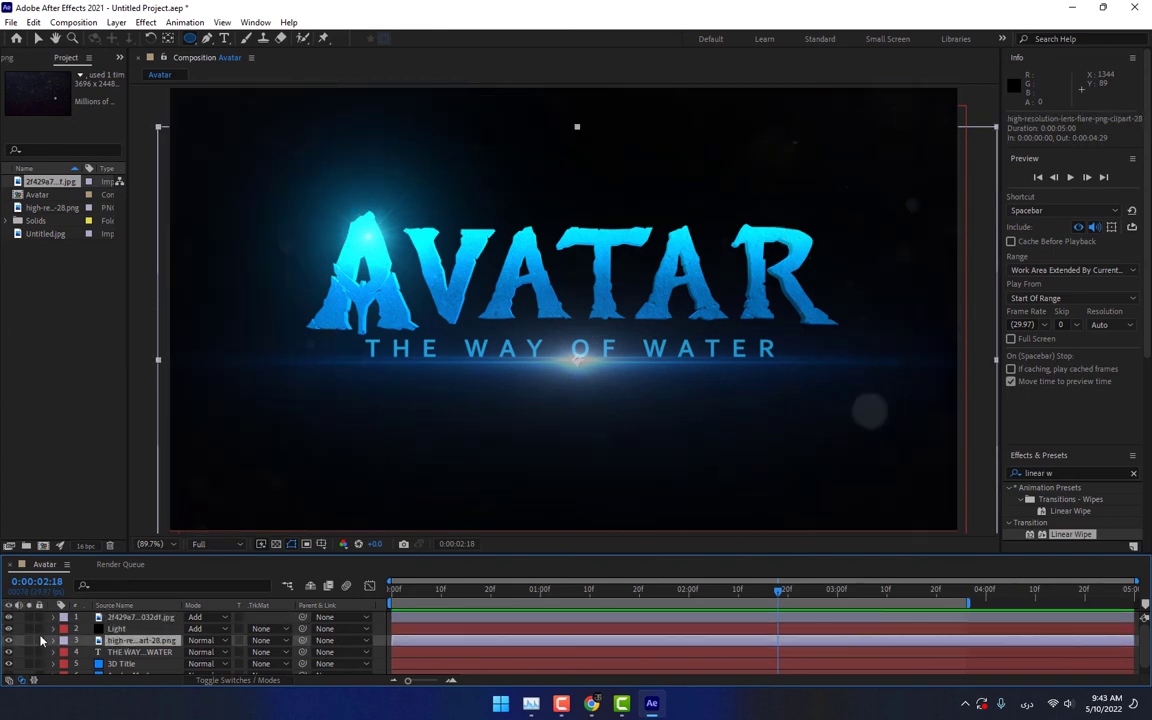
click(10, 640)
key(v)
drag(594, 364, 600, 360)
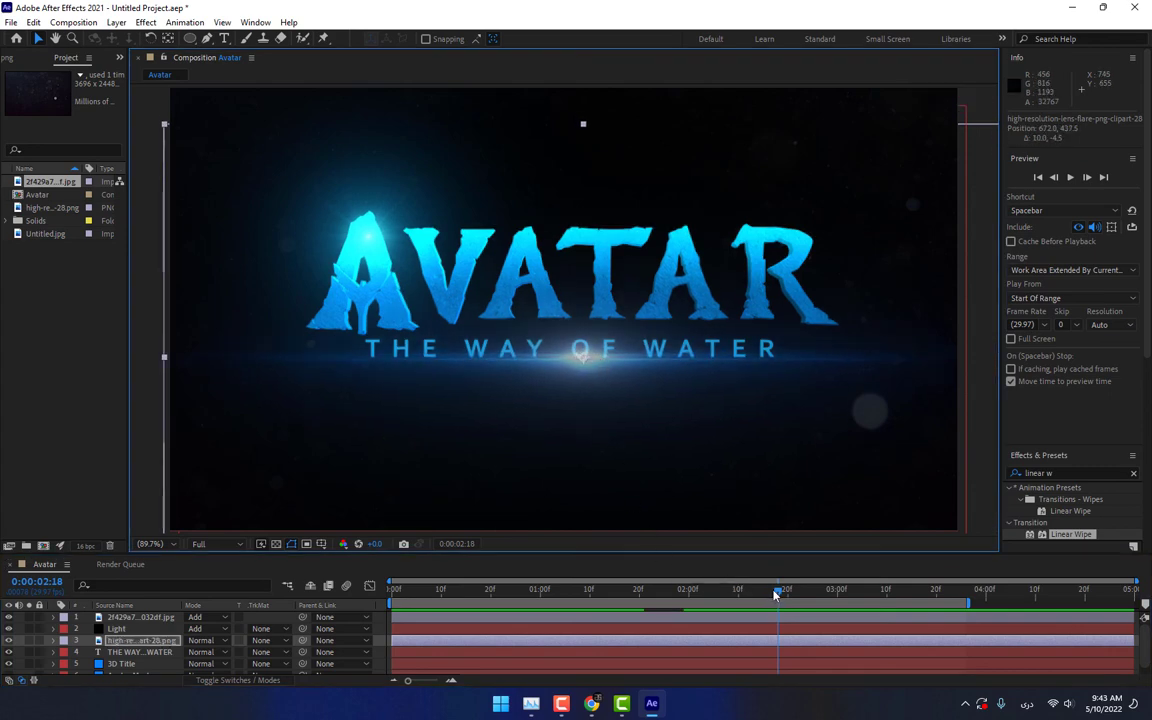
drag(776, 594, 256, 601)
click(1070, 177)
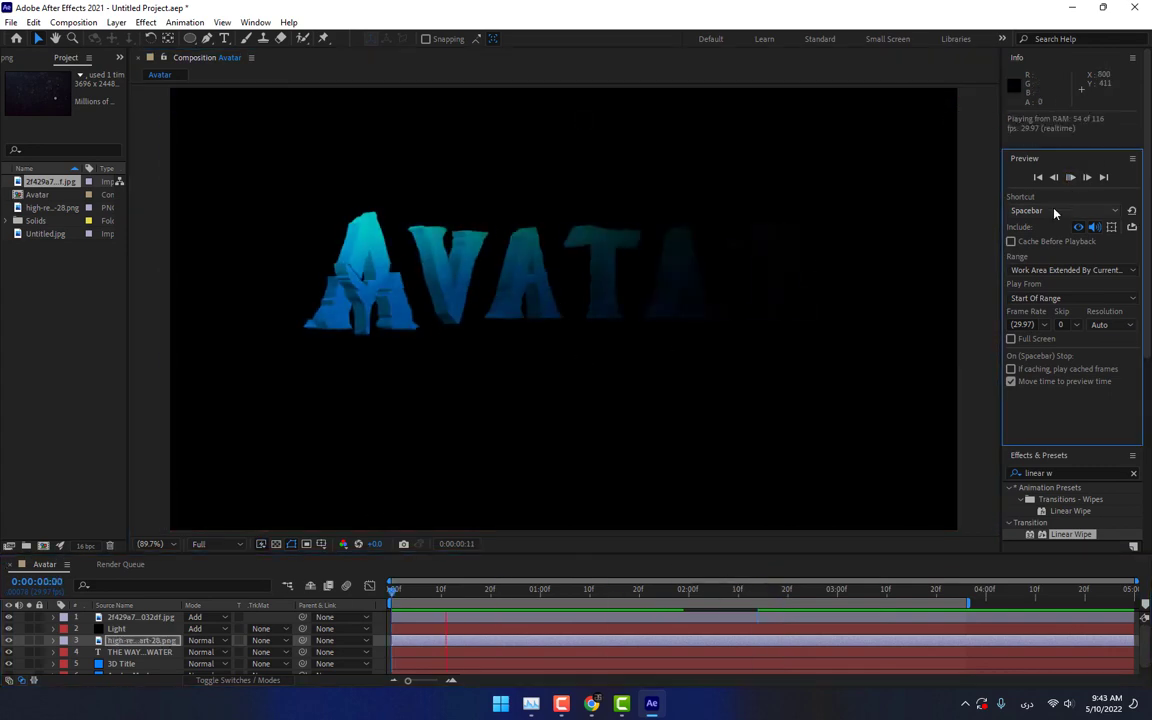